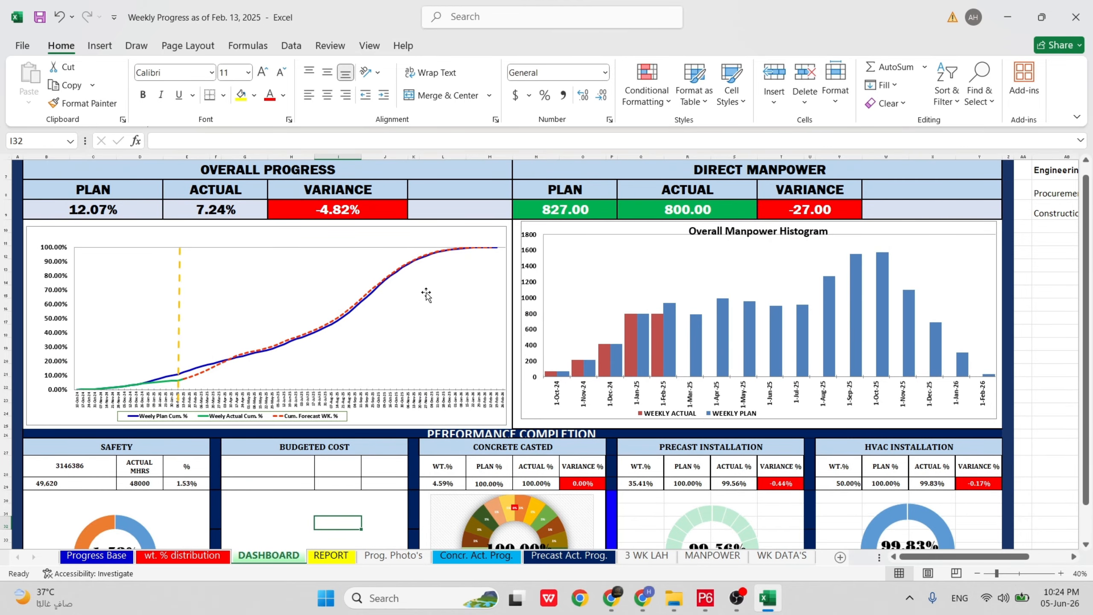
Review the weekly progress dashboard from overall progress and direct manpower through performance completion to the package S-curves.
scroll(427, 293, "down", 8)
scroll(431, 292, "up", 9)
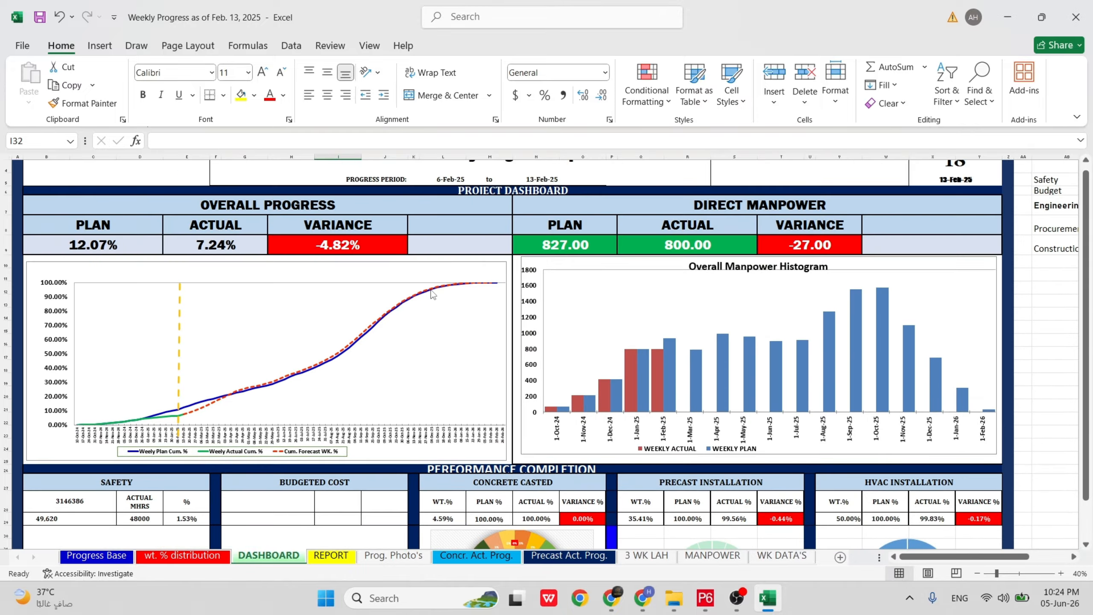
scroll(436, 290, "down", 1)
scroll(436, 290, "up", 1)
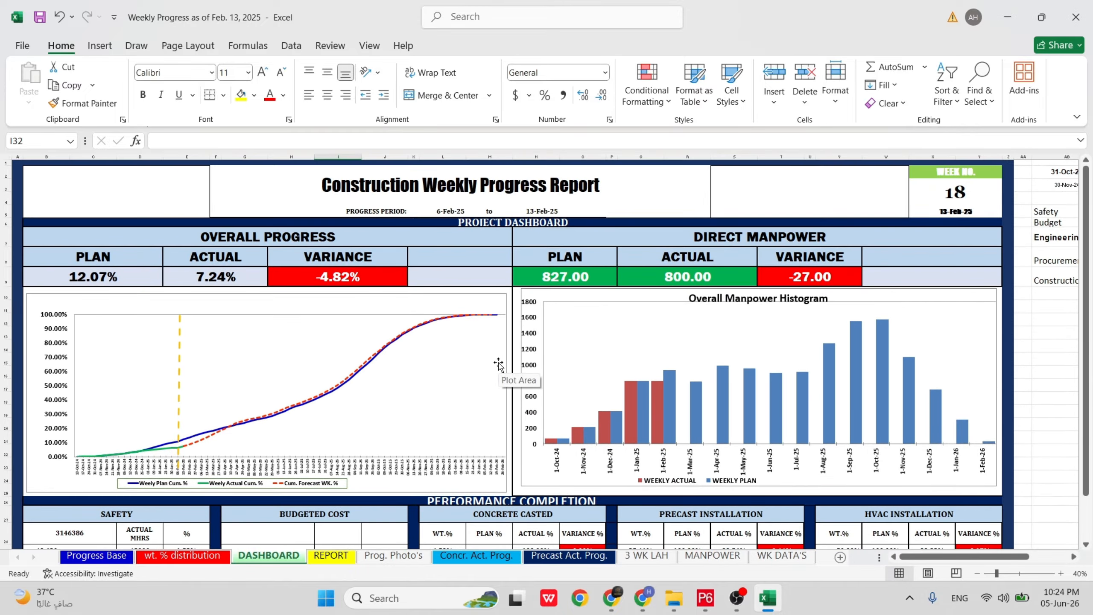
scroll(499, 364, "down", 3)
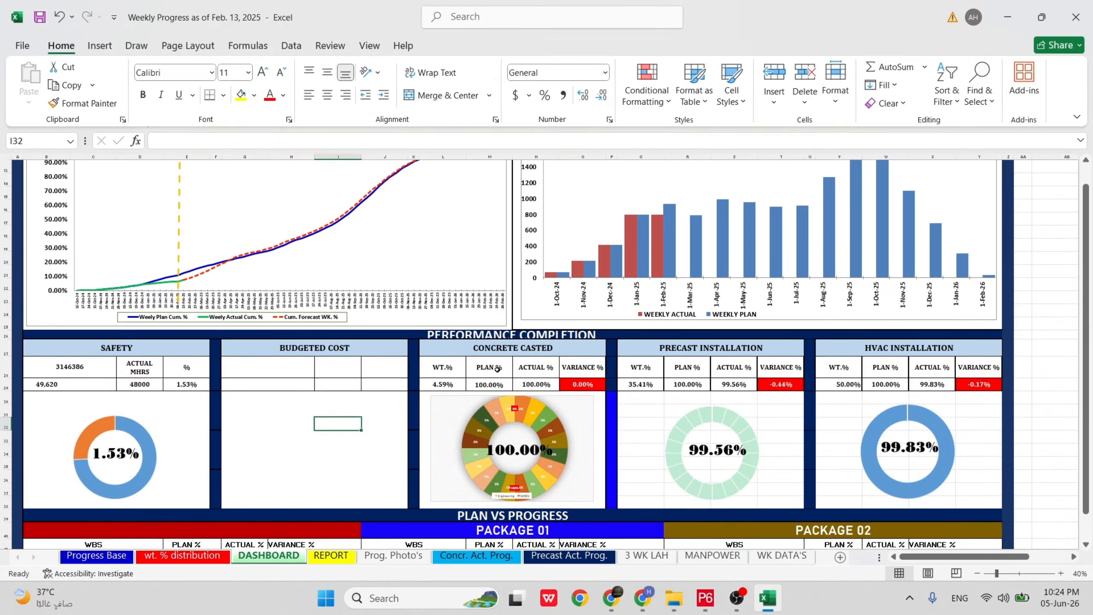
scroll(497, 369, "up", 3)
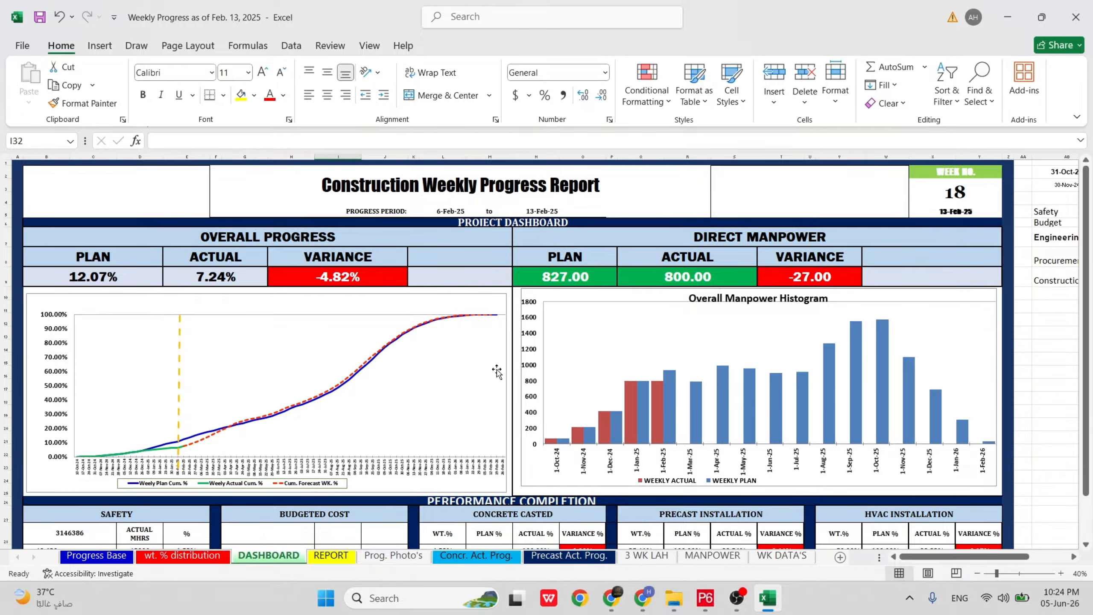
scroll(497, 371, "down", 4)
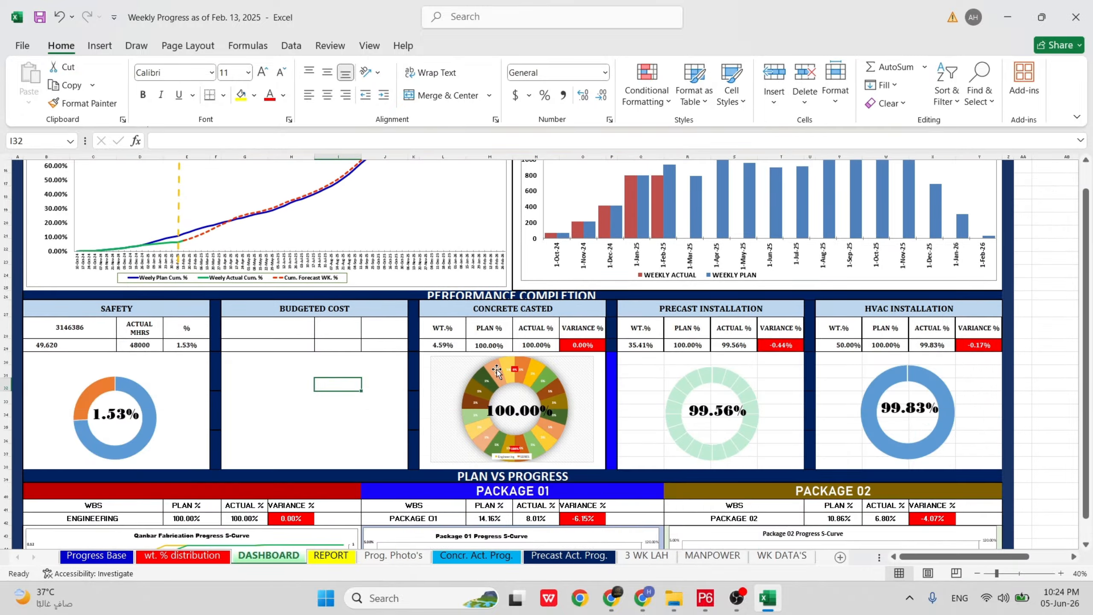
scroll(497, 371, "up", 3)
scroll(496, 371, "down", 2)
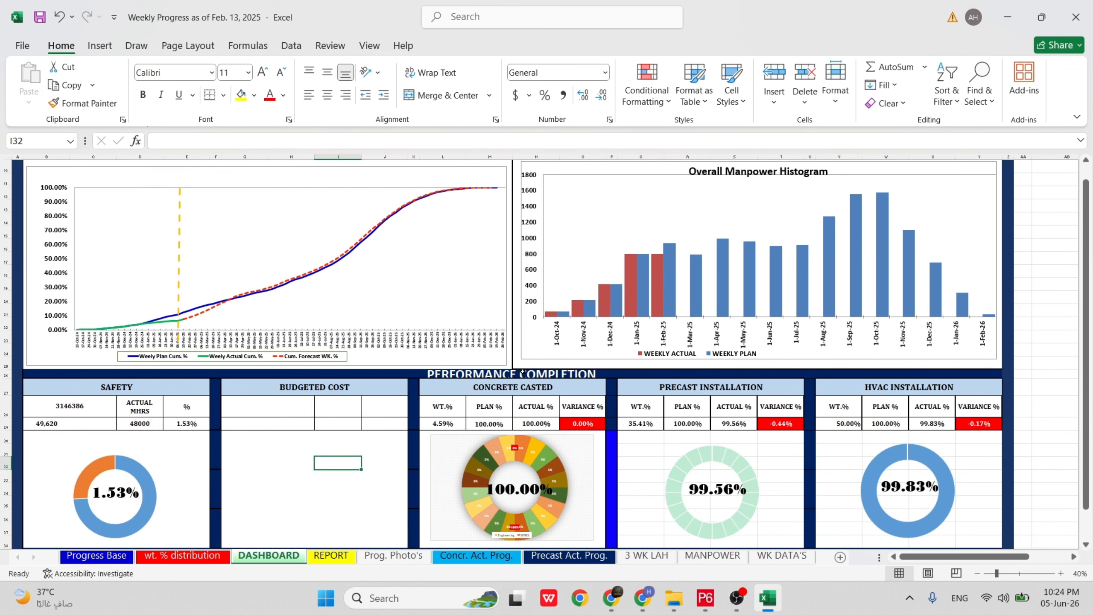
scroll(522, 372, "down", 5)
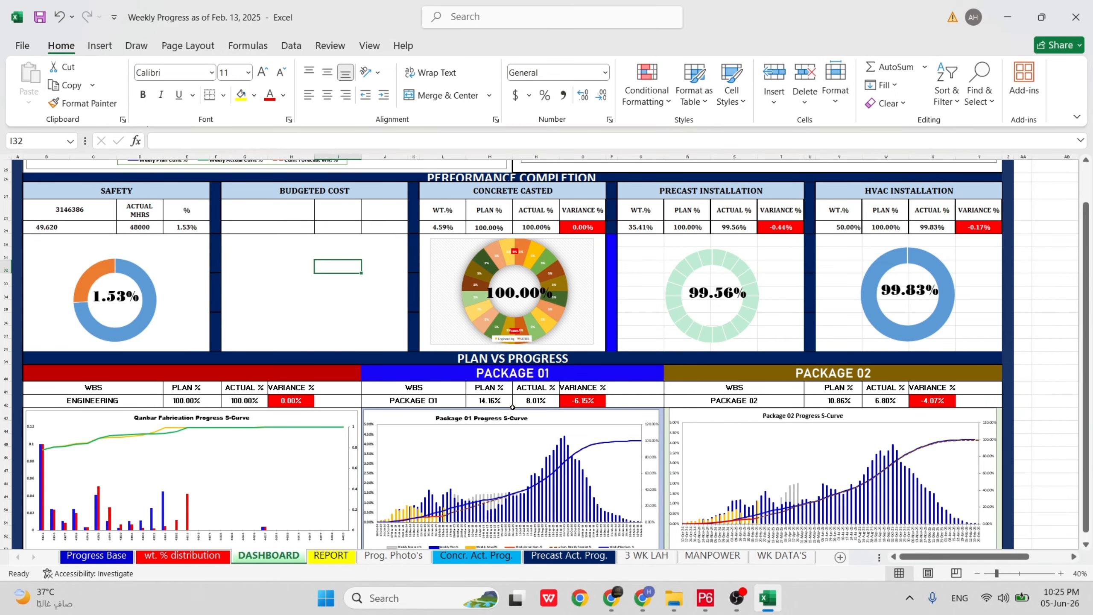
scroll(508, 378, "up", 8)
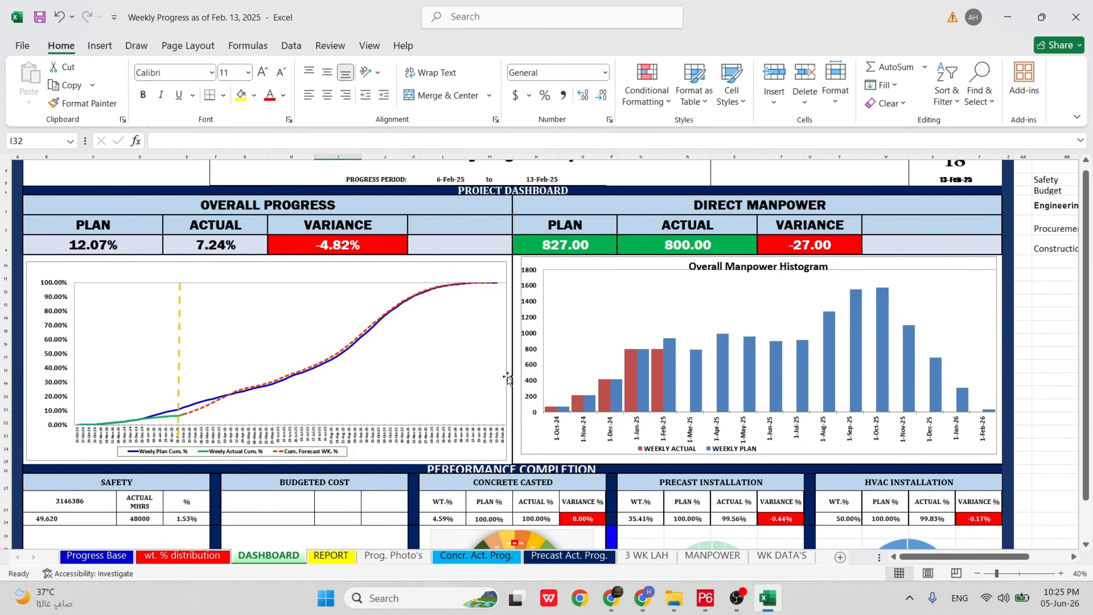
scroll(508, 378, "down", 2)
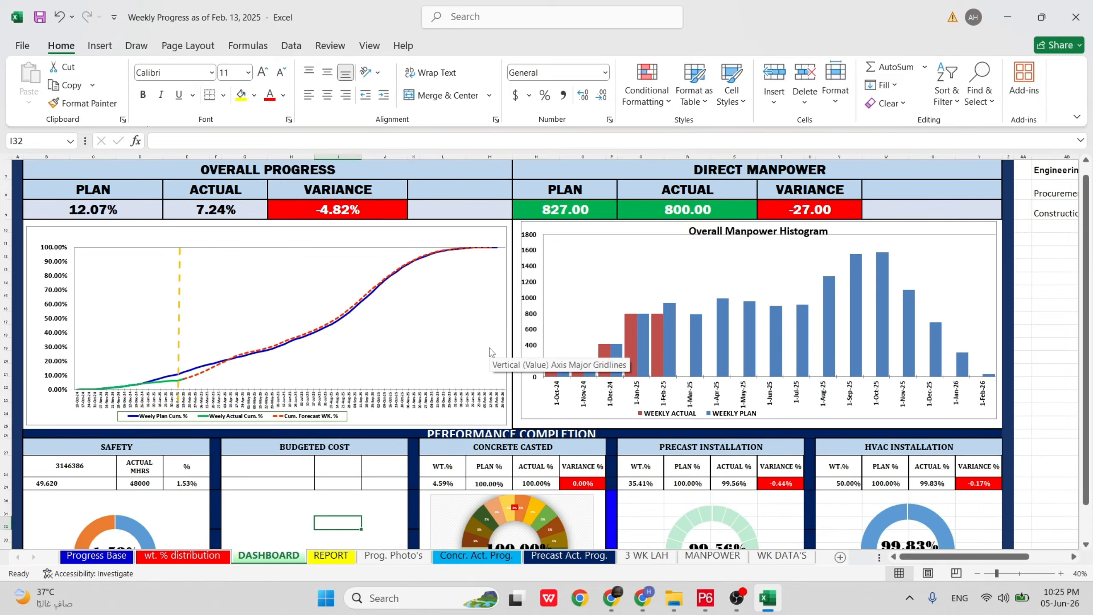
scroll(519, 364, "up", 2)
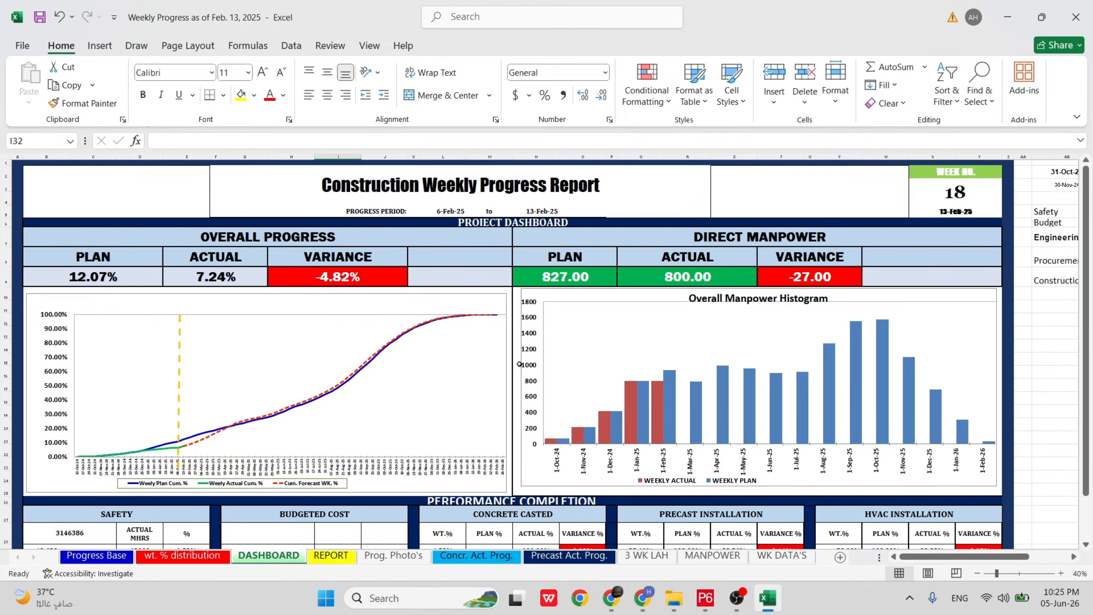
scroll(519, 363, "down", 2)
scroll(519, 364, "down", 3)
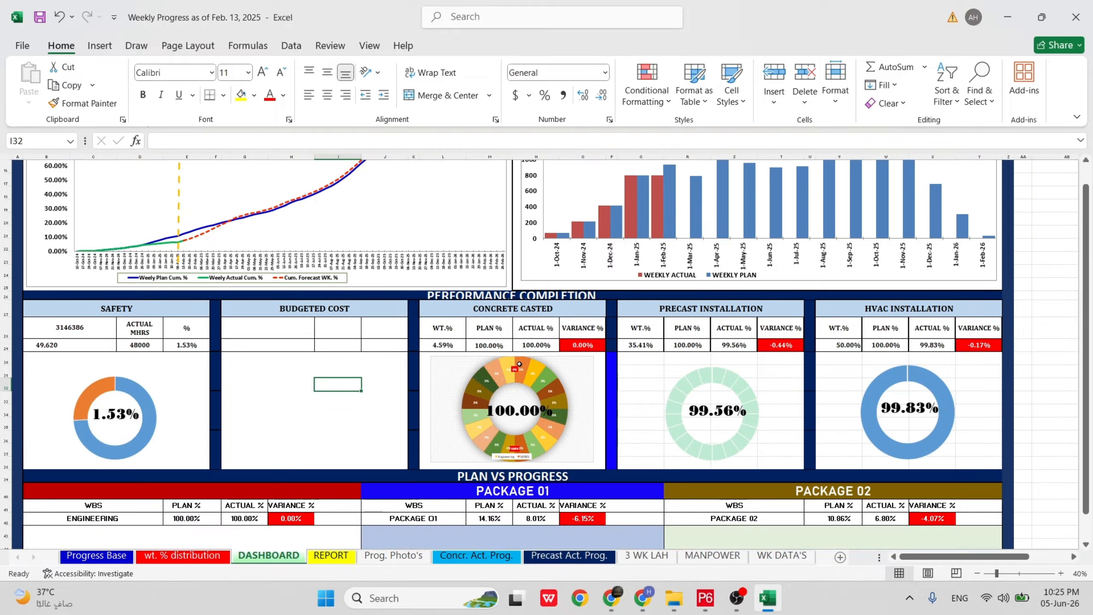
scroll(519, 364, "up", 4)
scroll(519, 364, "down", 1)
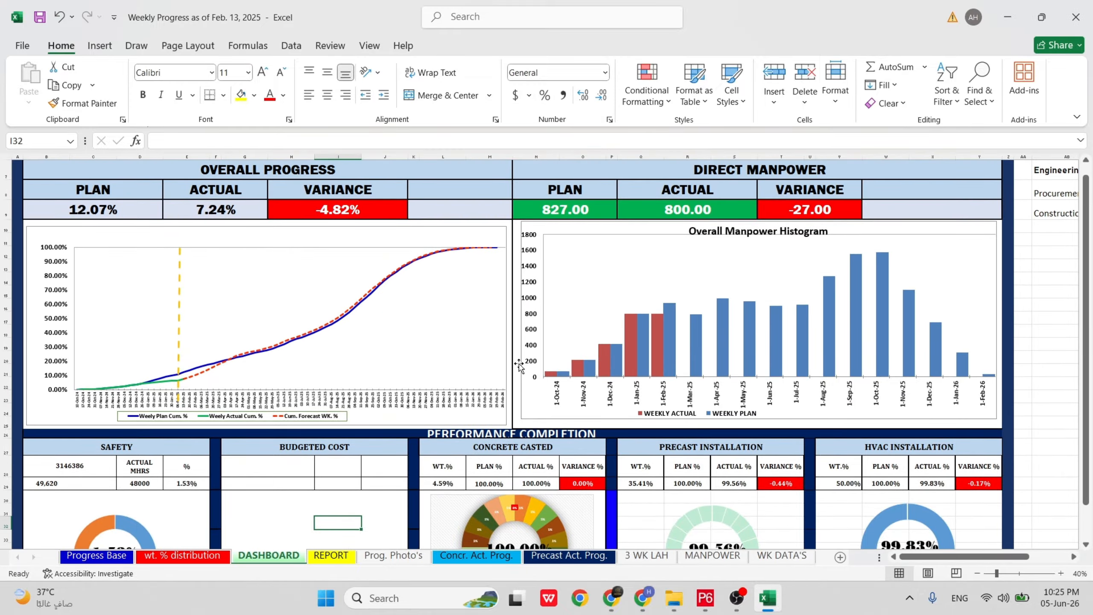
scroll(519, 364, "up", 2)
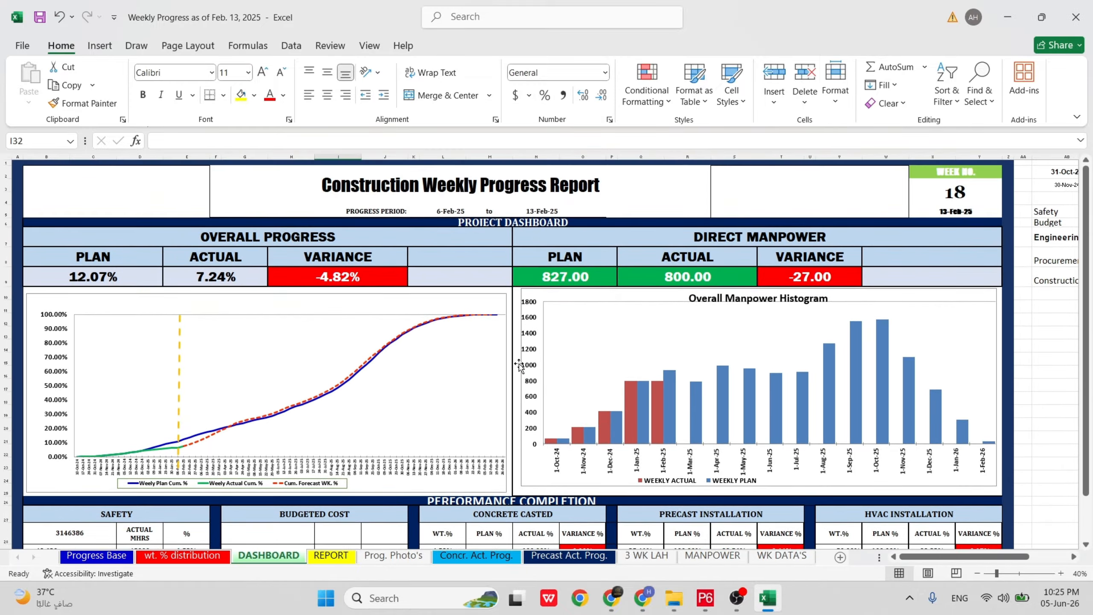
scroll(523, 360, "down", 3)
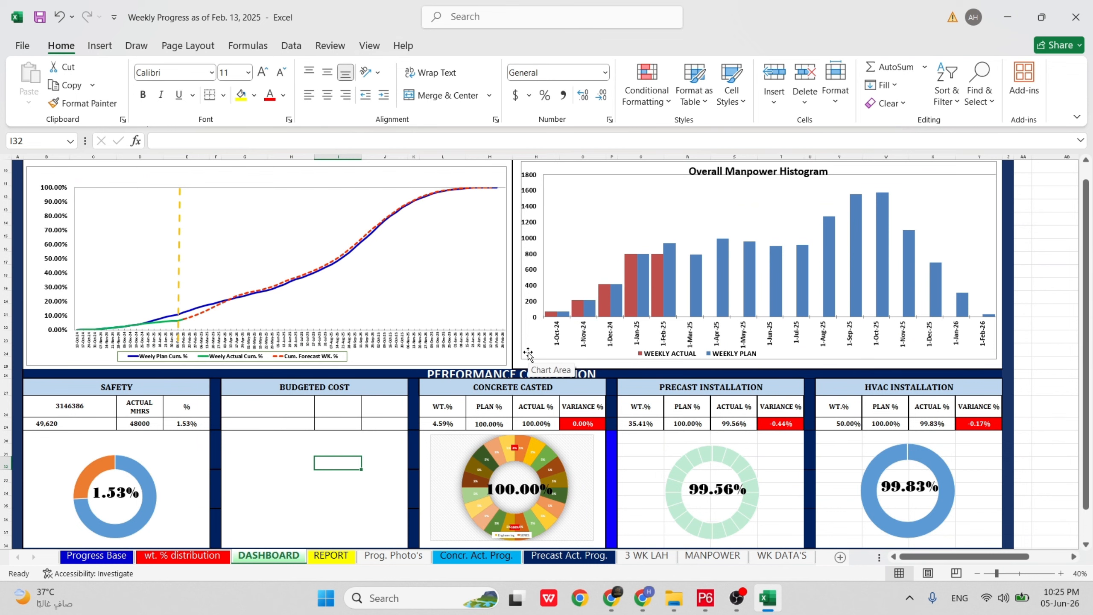
scroll(528, 354, "down", 2)
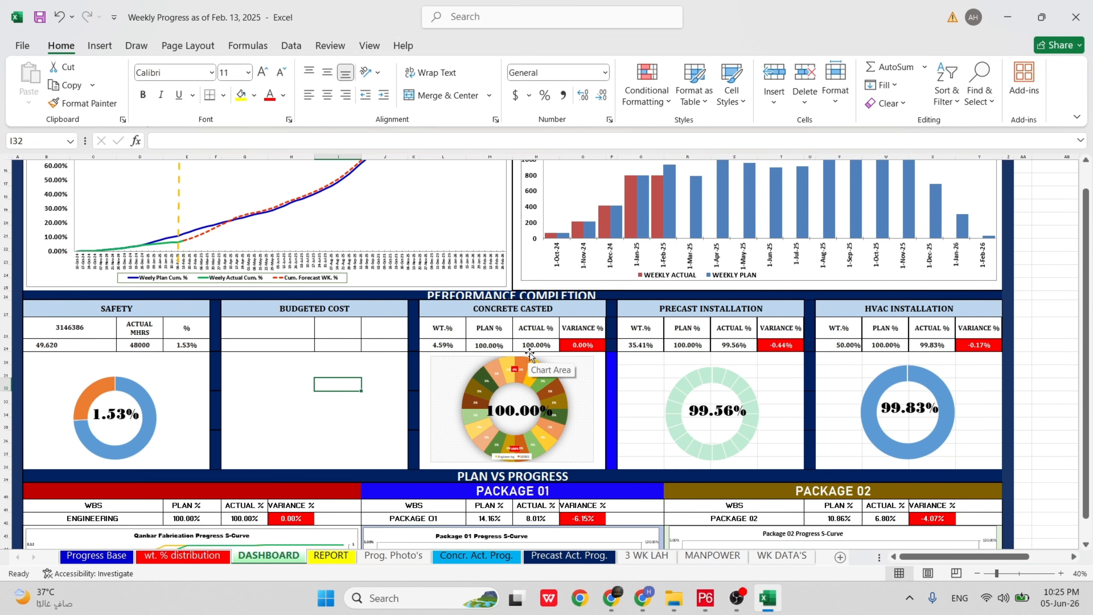
scroll(530, 354, "up", 3)
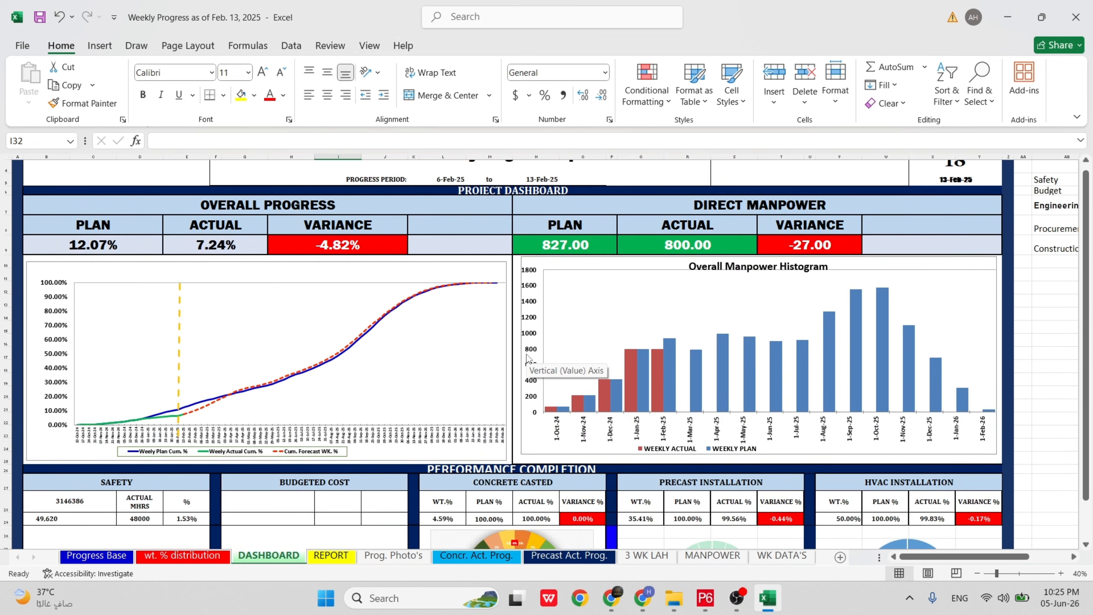
scroll(418, 331, "down", 3)
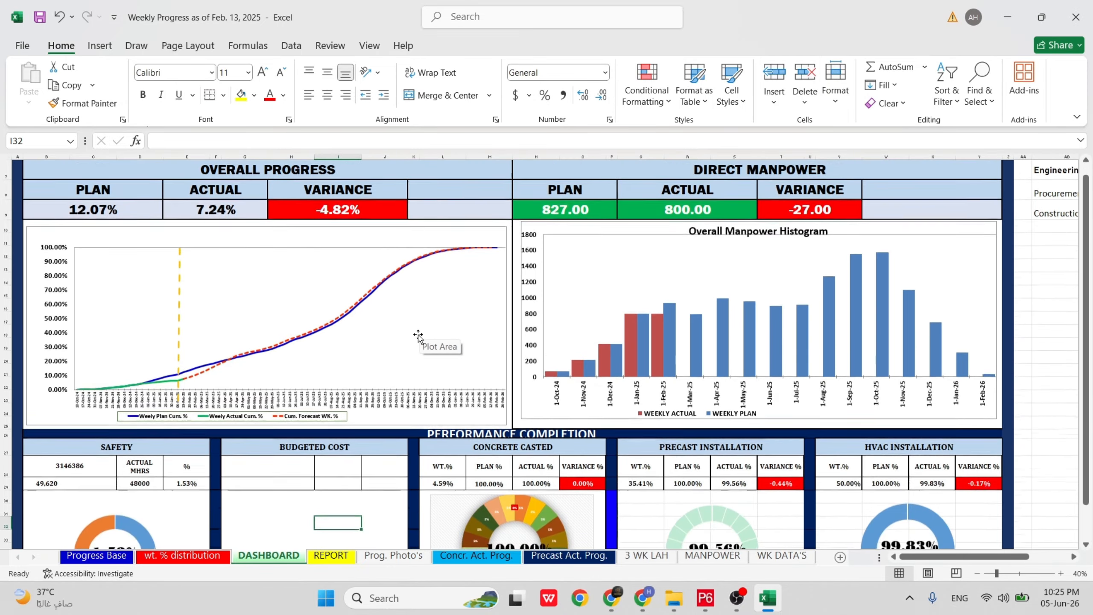
scroll(422, 332, "down", 1)
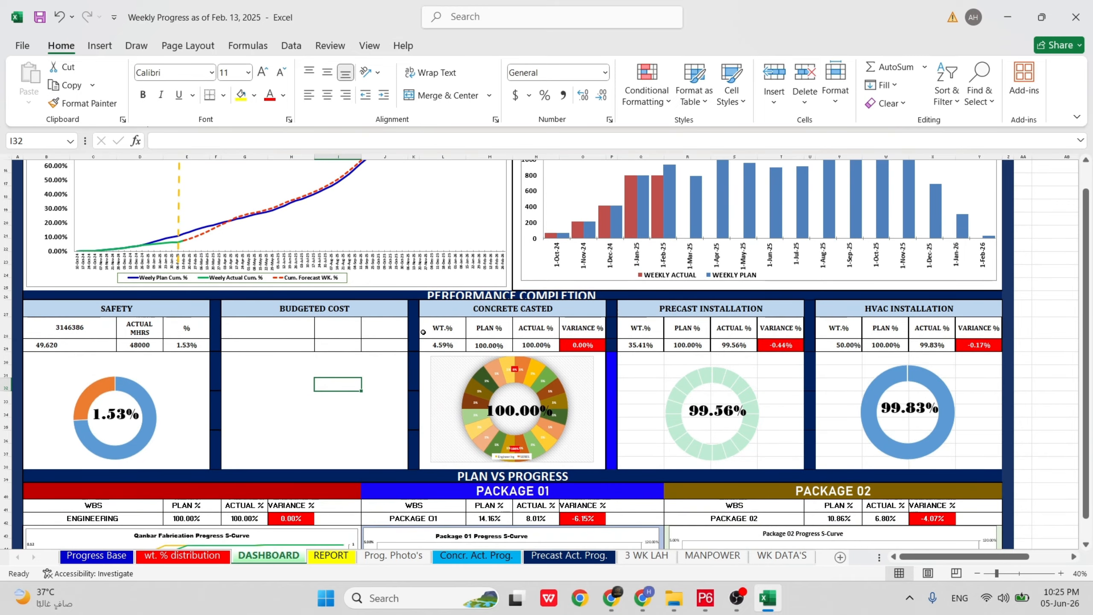
scroll(422, 332, "down", 4)
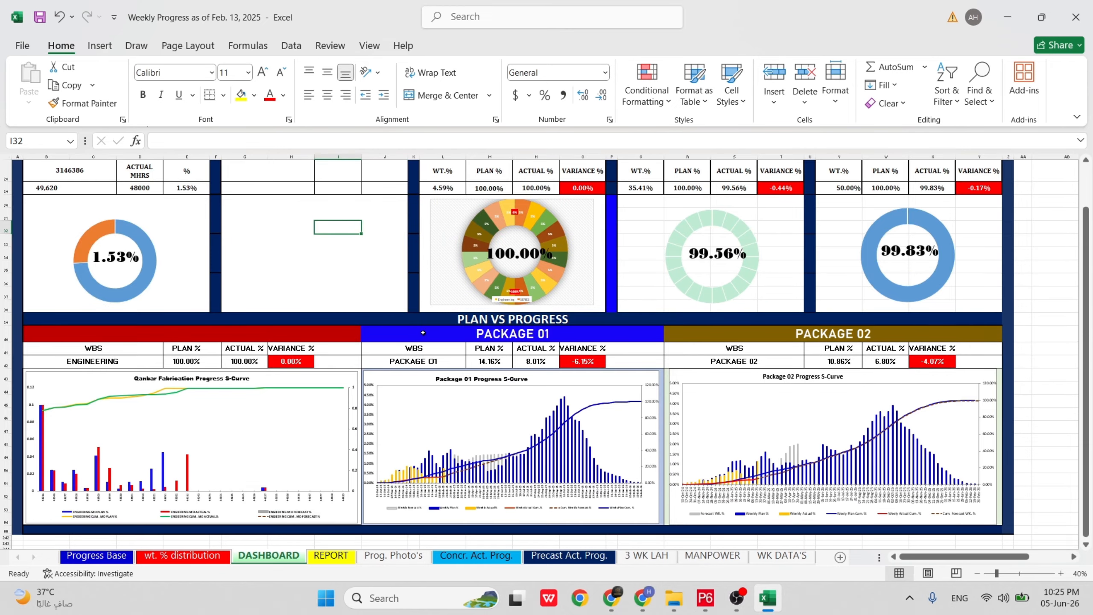
scroll(423, 332, "up", 4)
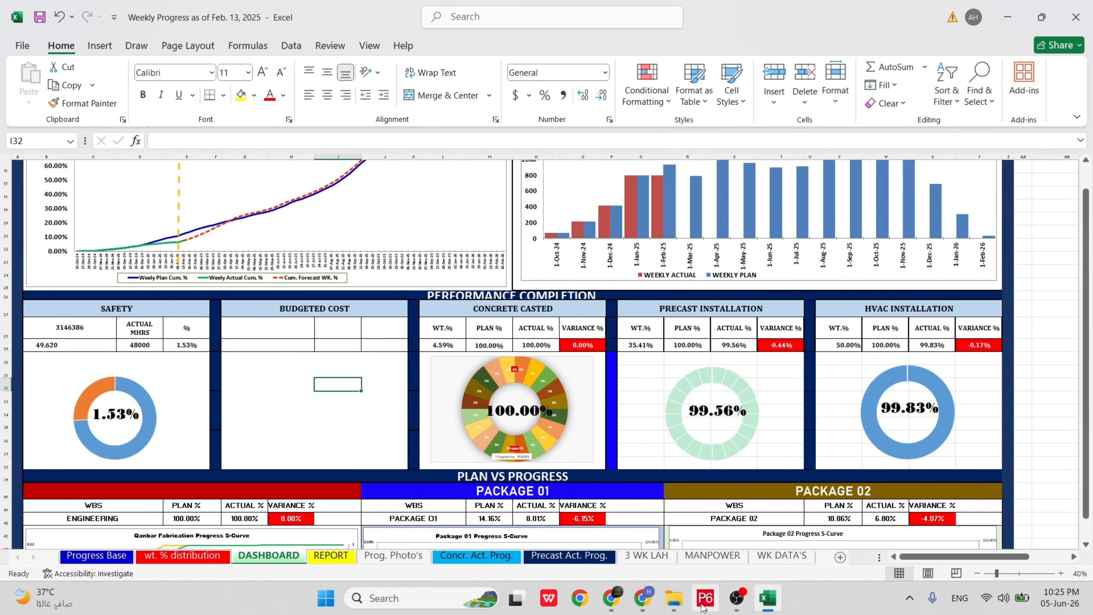
Switch to Primavera P6 and expand every WBS level of the Construction of Building 12 schedule, returning to the first activities.
left_click(703, 605)
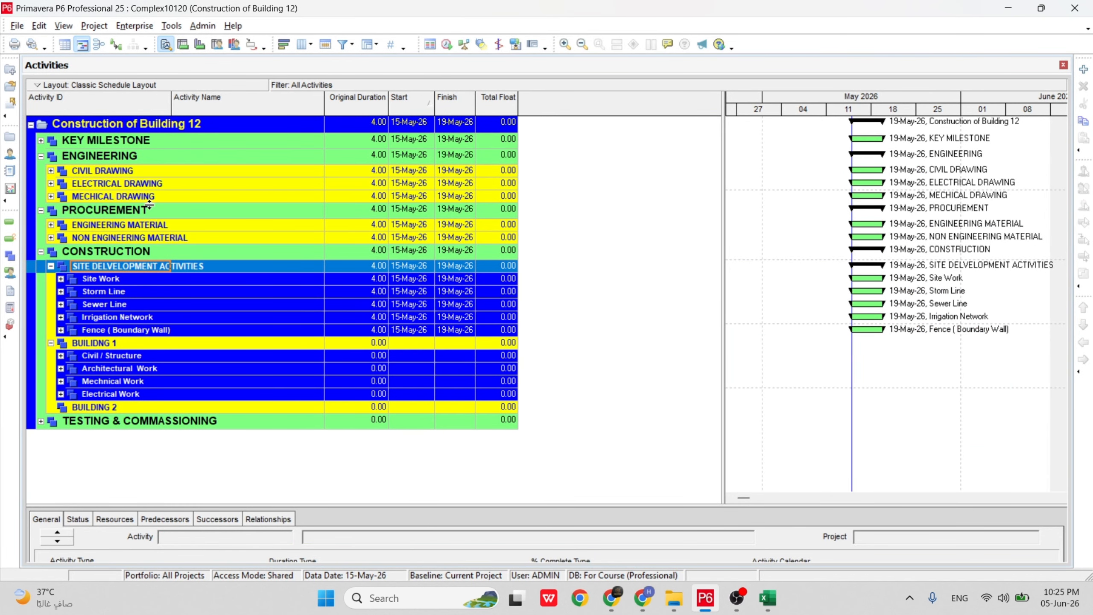
right_click(586, 154)
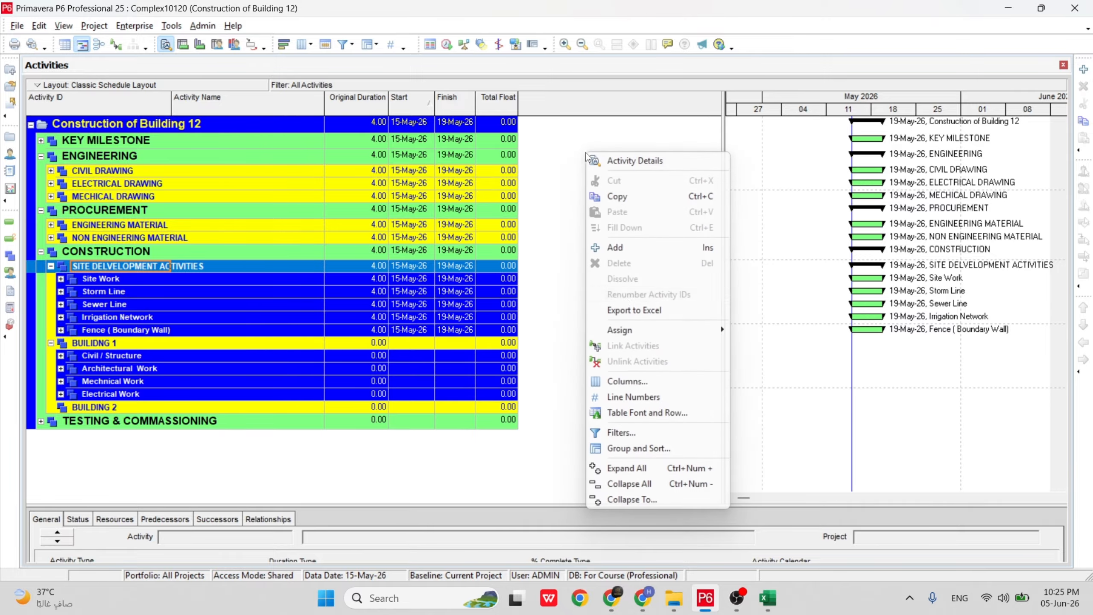
left_click(630, 466)
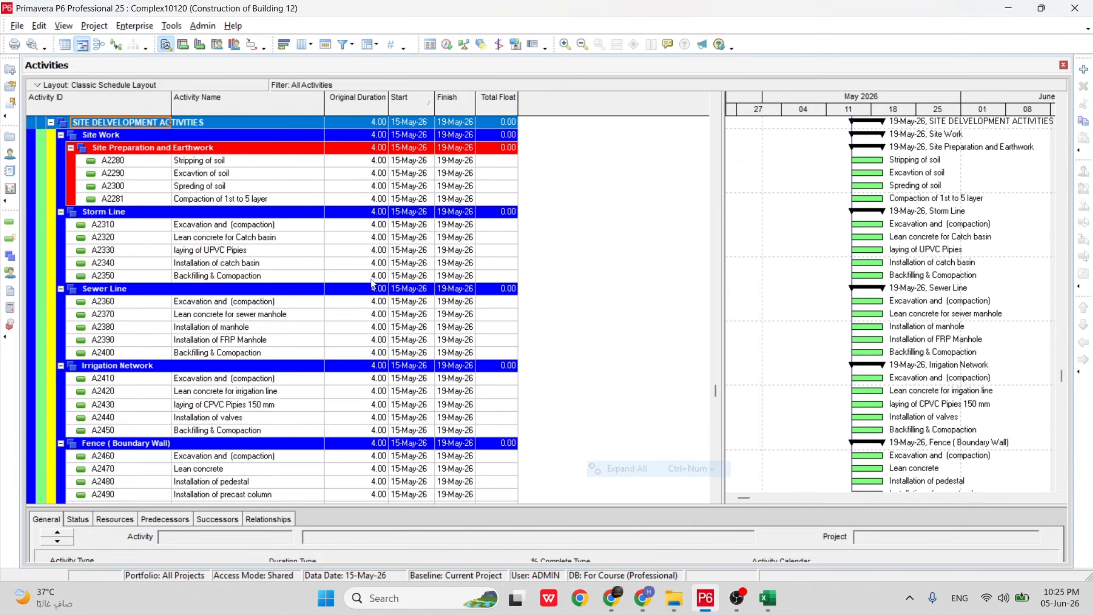
scroll(306, 245, "up", 12)
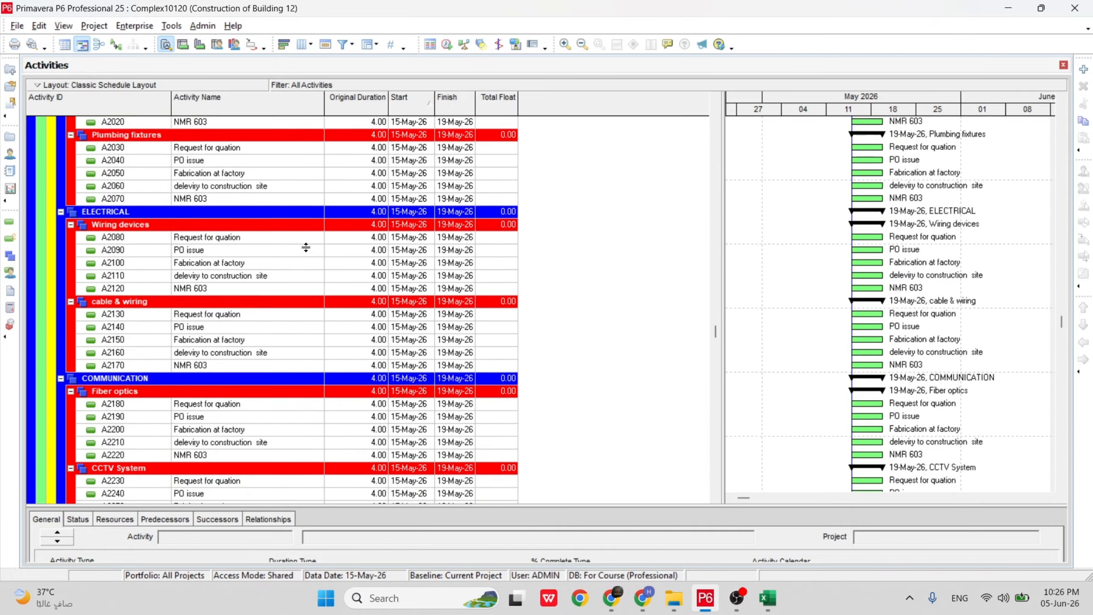
scroll(306, 247, "up", 7)
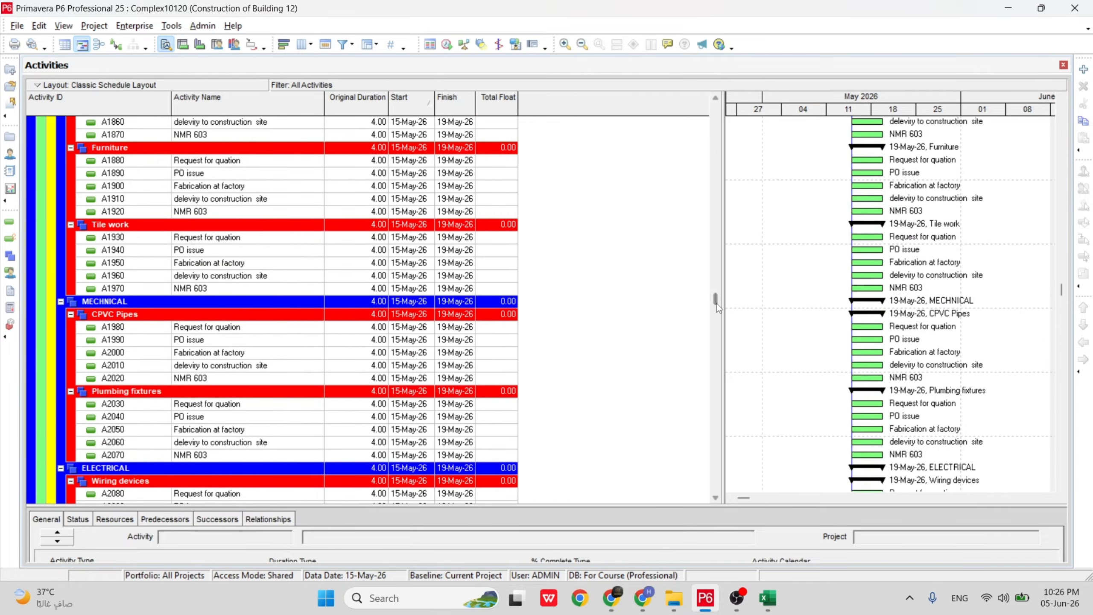
left_click_drag(715, 300, 705, 116)
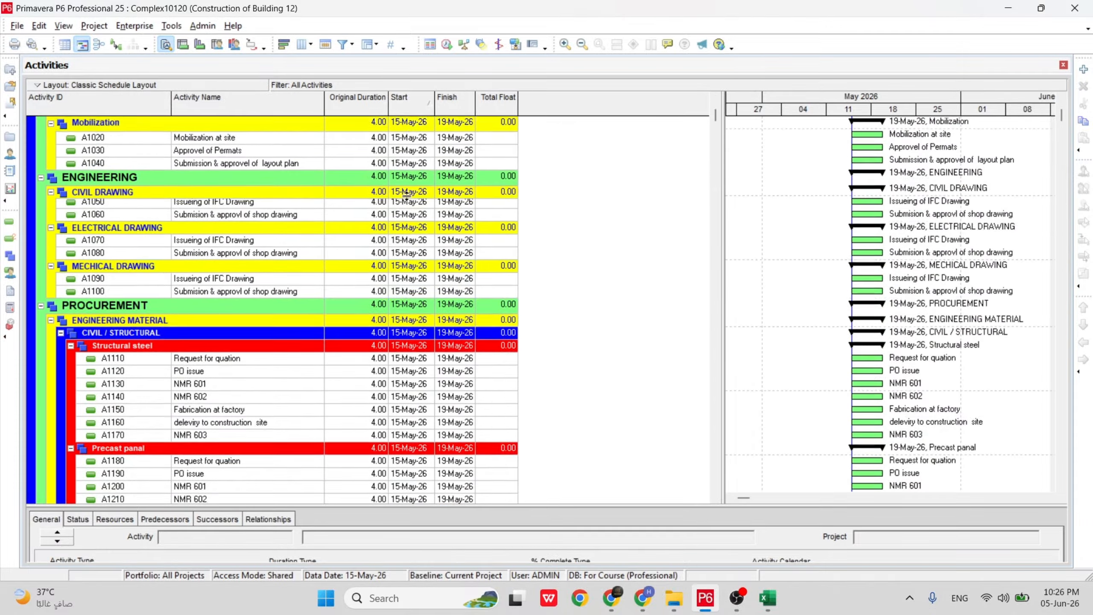
scroll(406, 195, "up", 2)
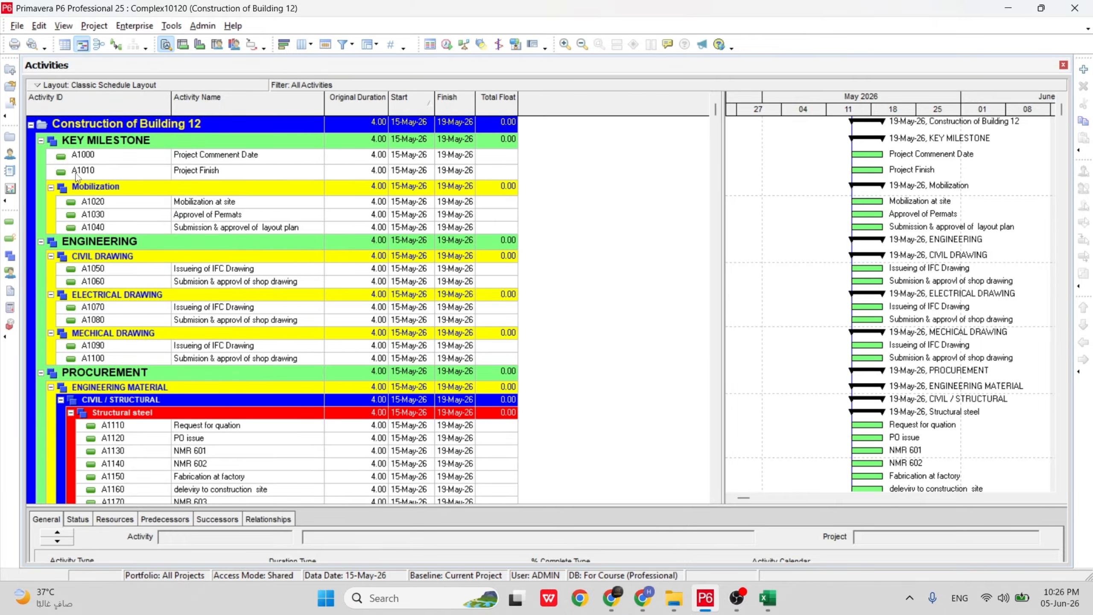
Collapse the KEY MILESTONE and ENGINEERING groups, plus the ENGINEERING MATERIAL and NON ENGINEERING MATERIAL groups under PROCUREMENT.
left_click(41, 140)
left_click(39, 160)
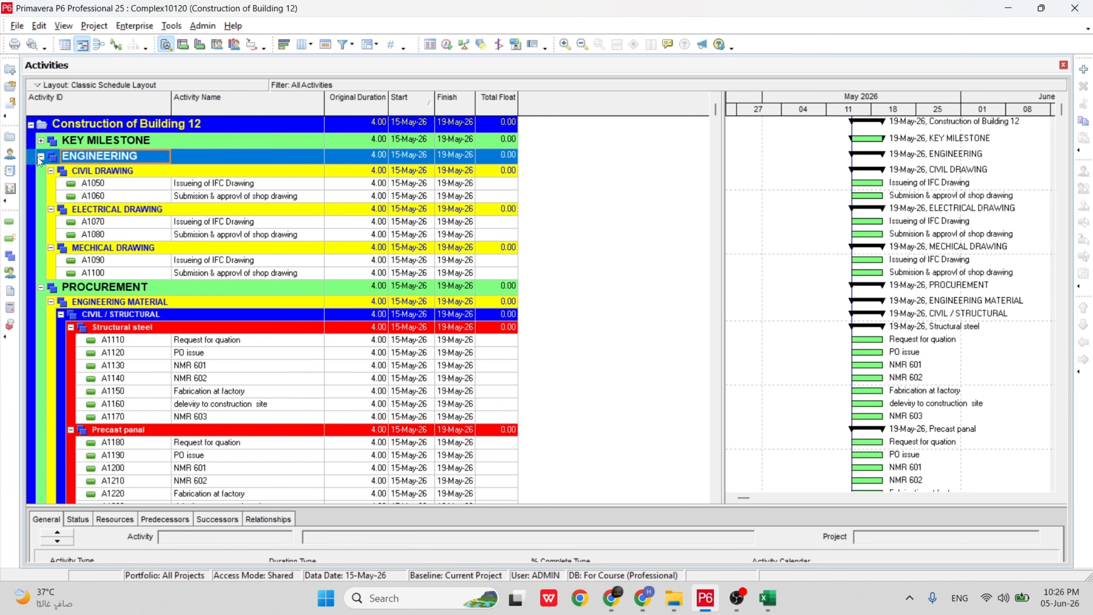
left_click(41, 157)
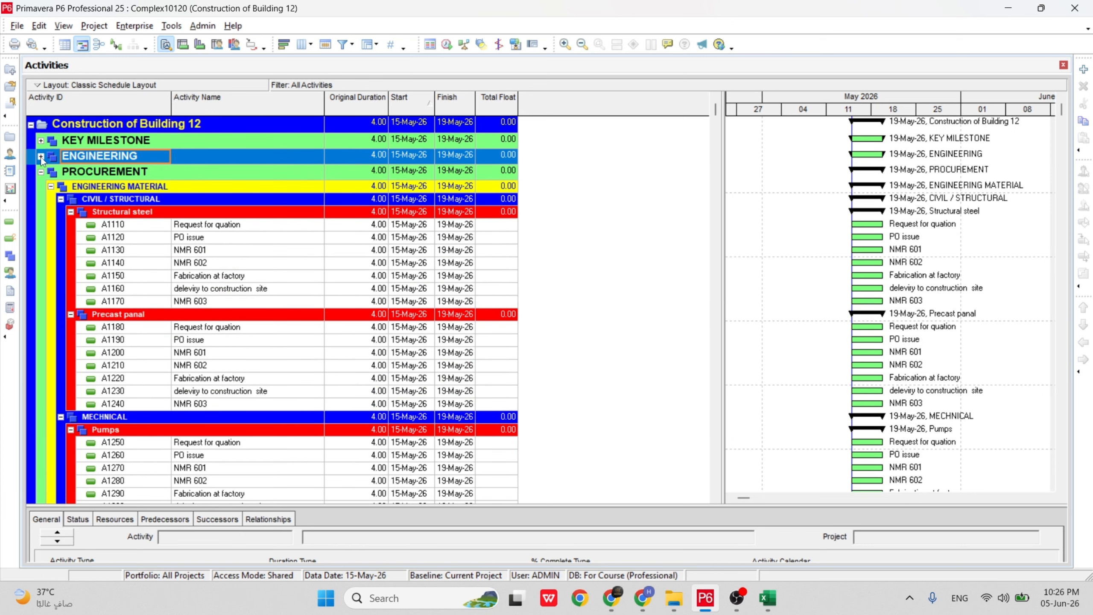
left_click(51, 187)
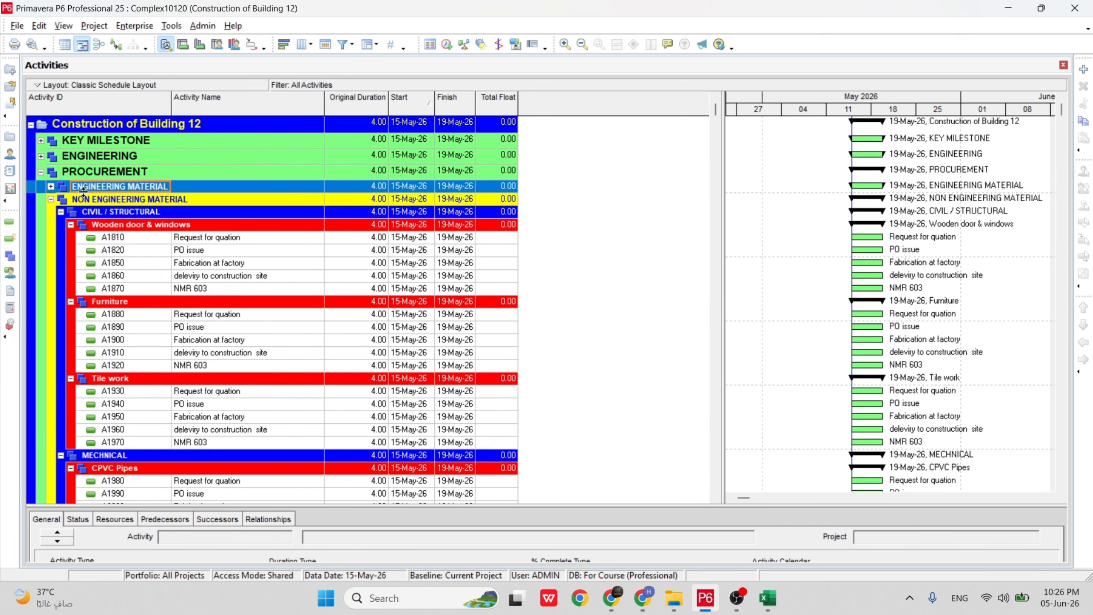
left_click(49, 203)
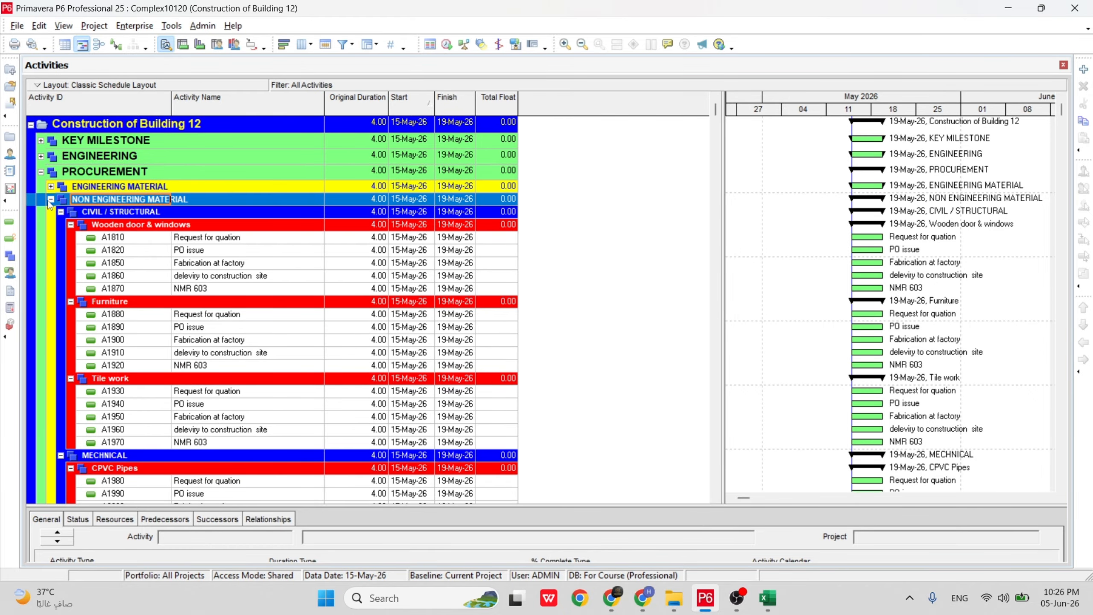
left_click(50, 199)
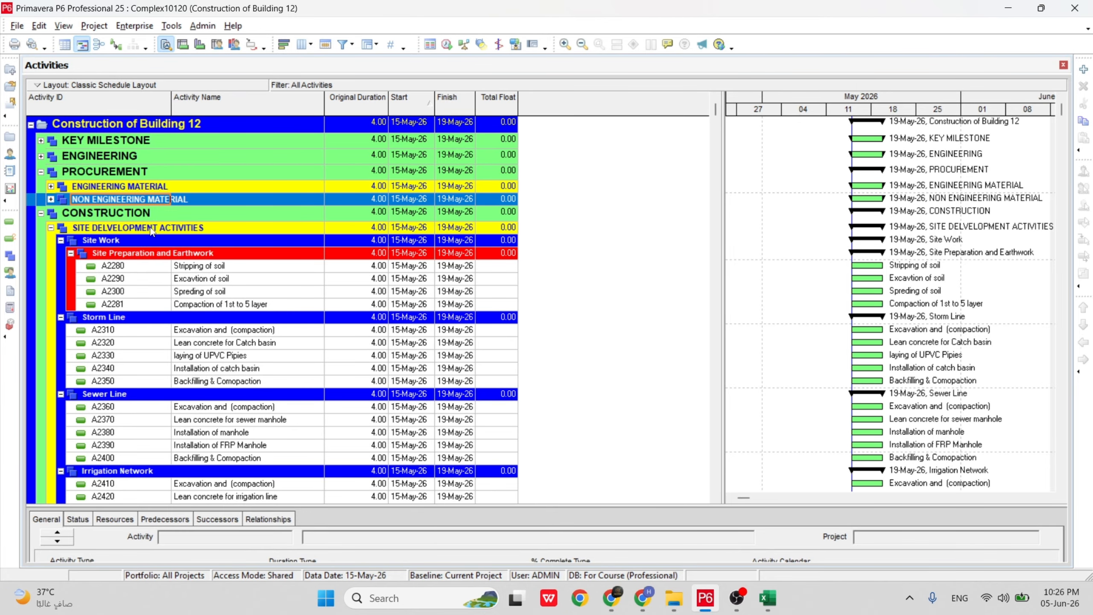
Examine the site development activities under CONSTRUCTION, from site work to the boundary wall fence, and the first building's WBS below them.
scroll(148, 233, "down", 1)
scroll(148, 233, "down", 6)
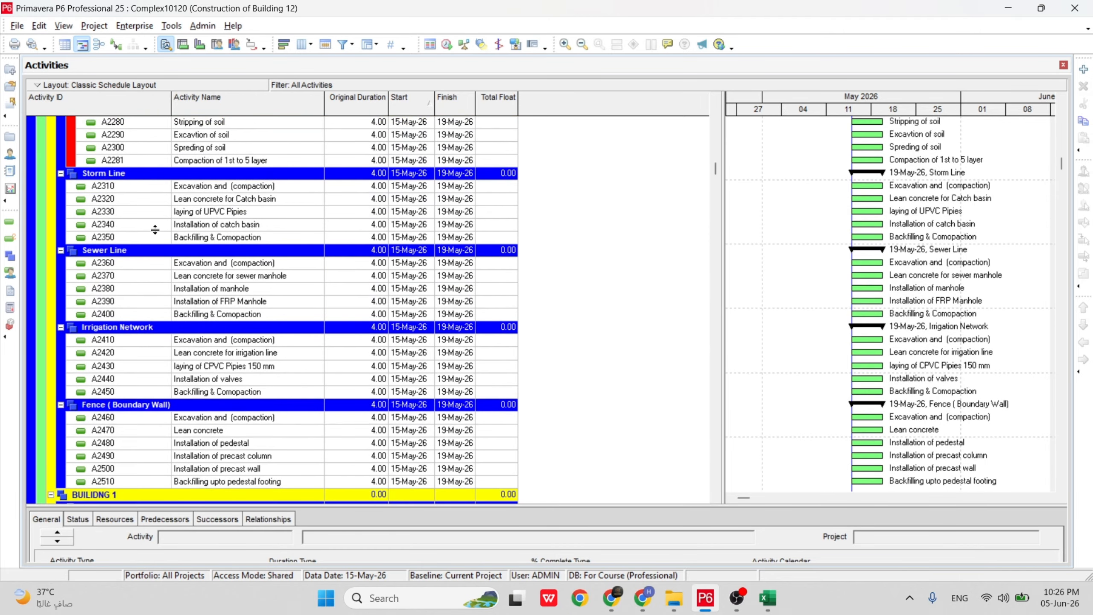
scroll(169, 228, "up", 2)
scroll(169, 227, "up", 2)
scroll(185, 235, "down", 5)
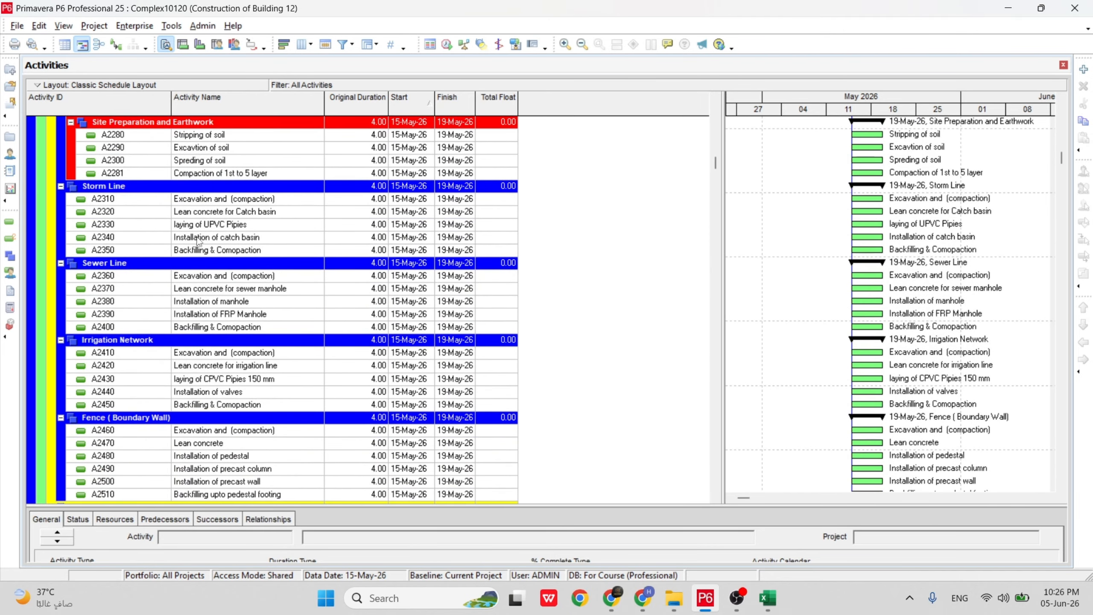
scroll(211, 266, "down", 2)
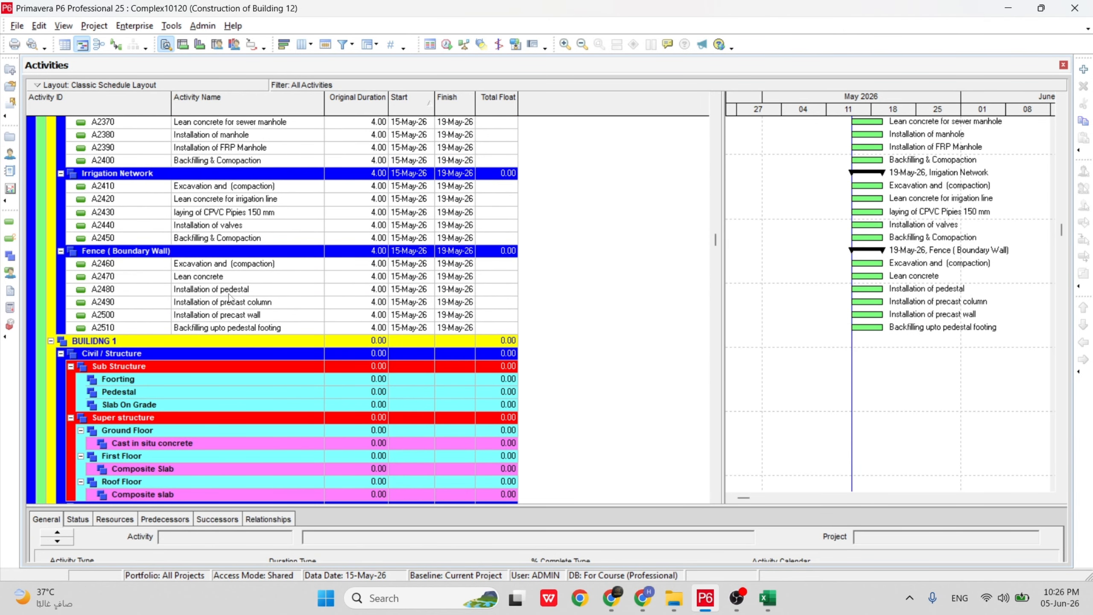
Review the CONSTRUCTION branch from Site Preparation and Earthwork down to the Sub Structure and Super structure levels of BUILIDNG 1.
scroll(247, 330, "up", 2)
scroll(194, 314, "up", 7)
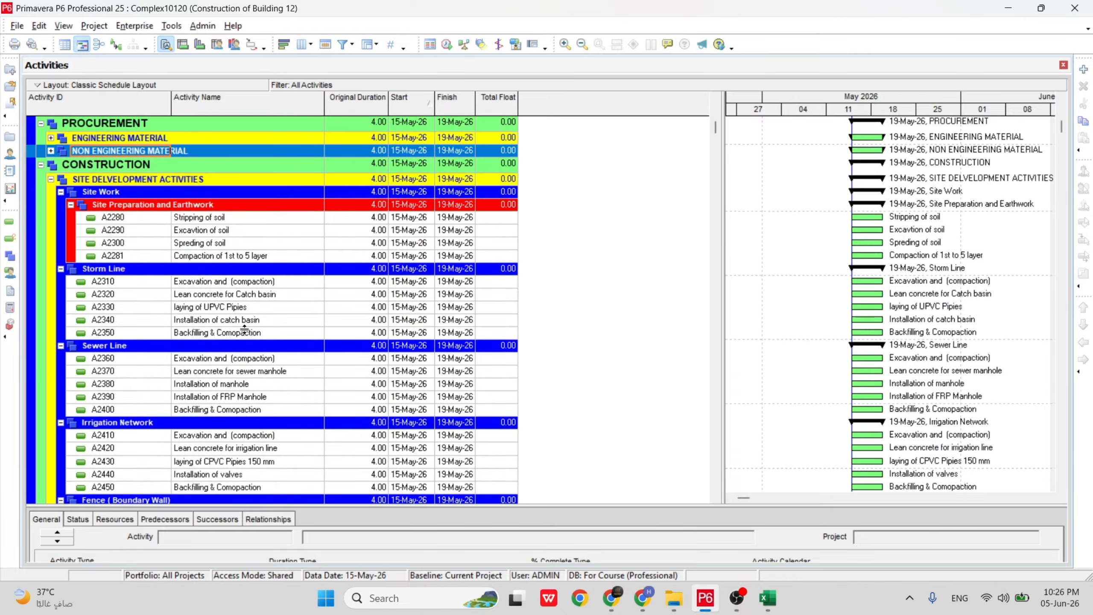
scroll(135, 296, "down", 10)
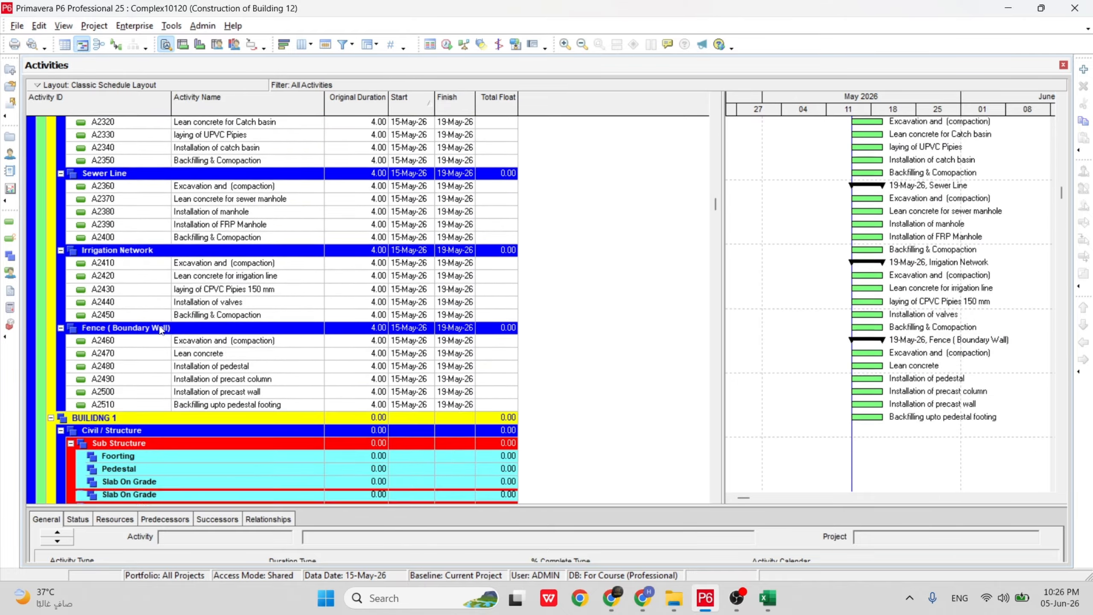
scroll(164, 325, "up", 2)
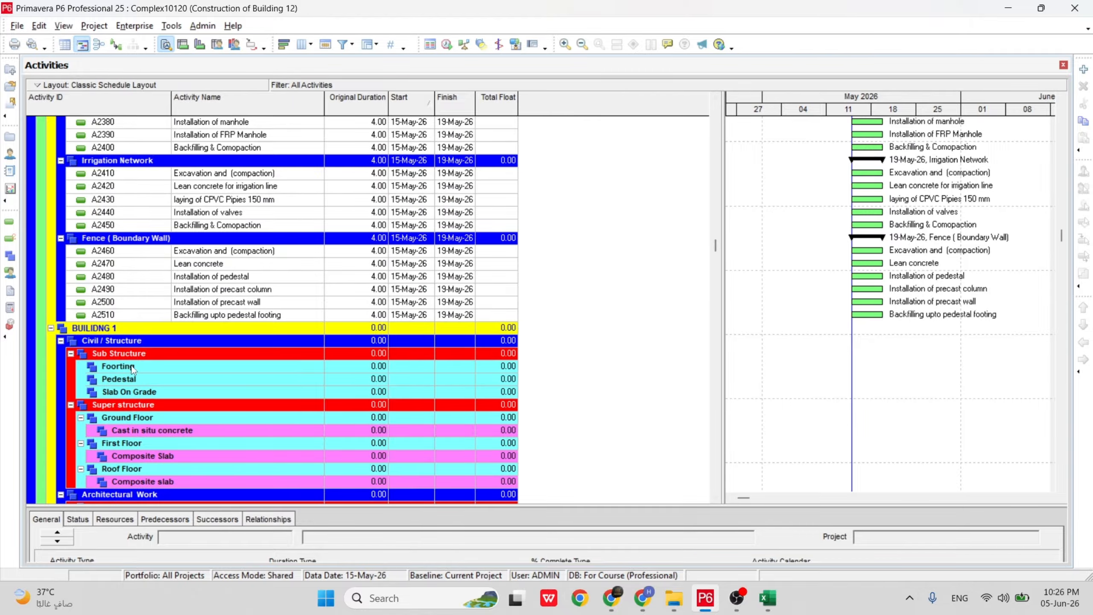
scroll(131, 369, "up", 4)
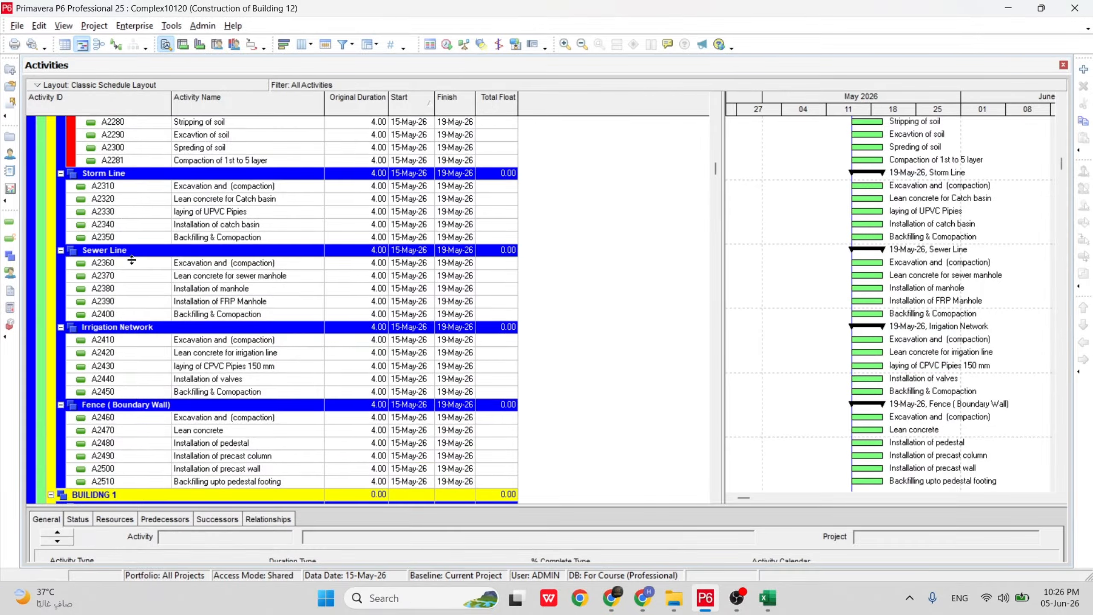
scroll(131, 259, "up", 3)
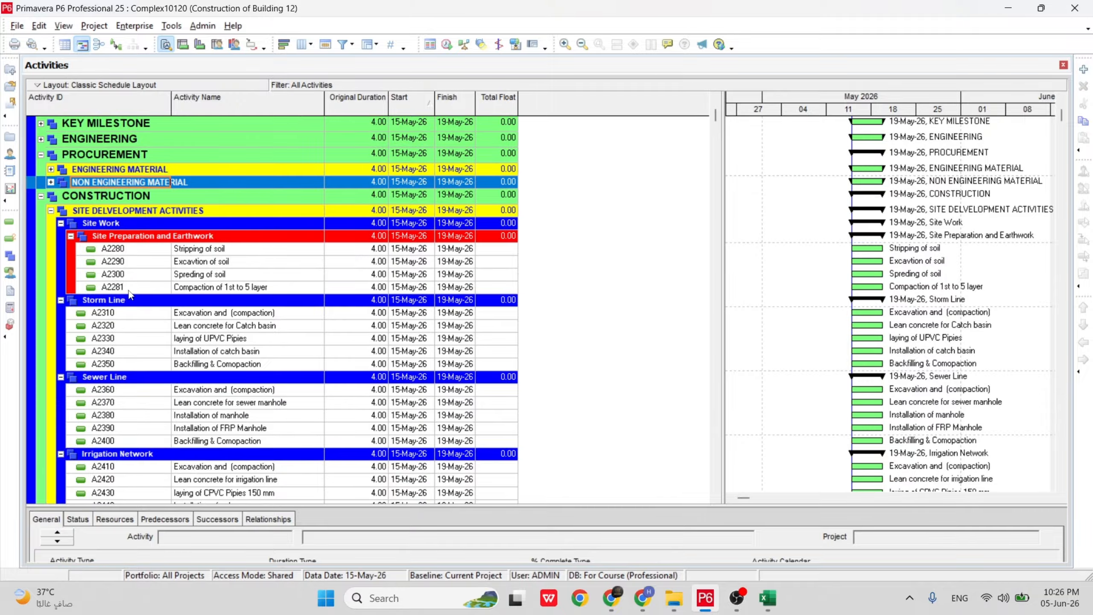
scroll(132, 295, "up", 1)
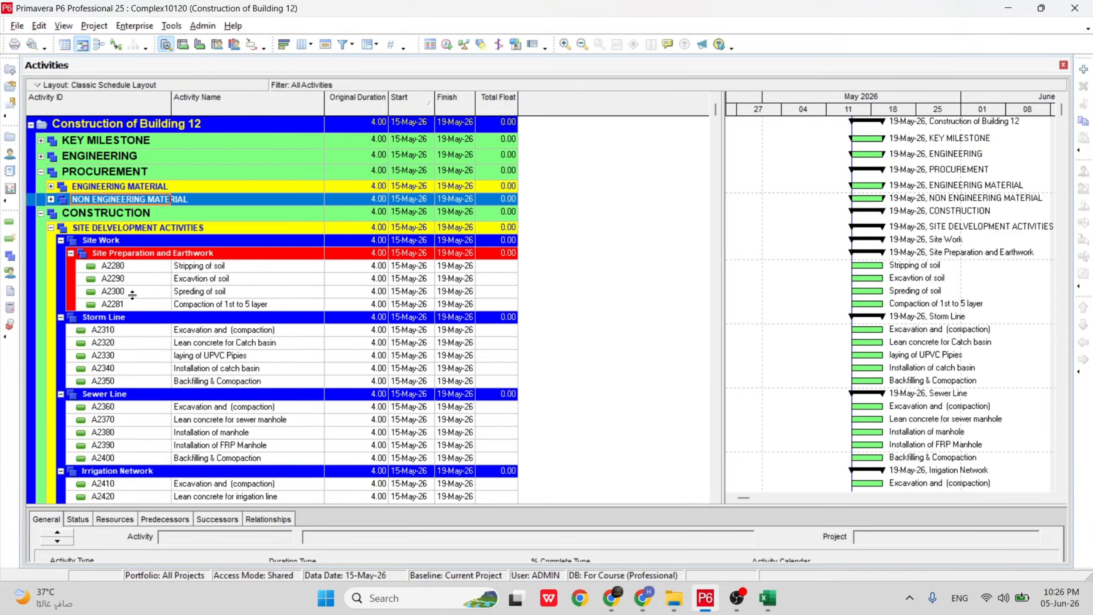
scroll(132, 294, "down", 1)
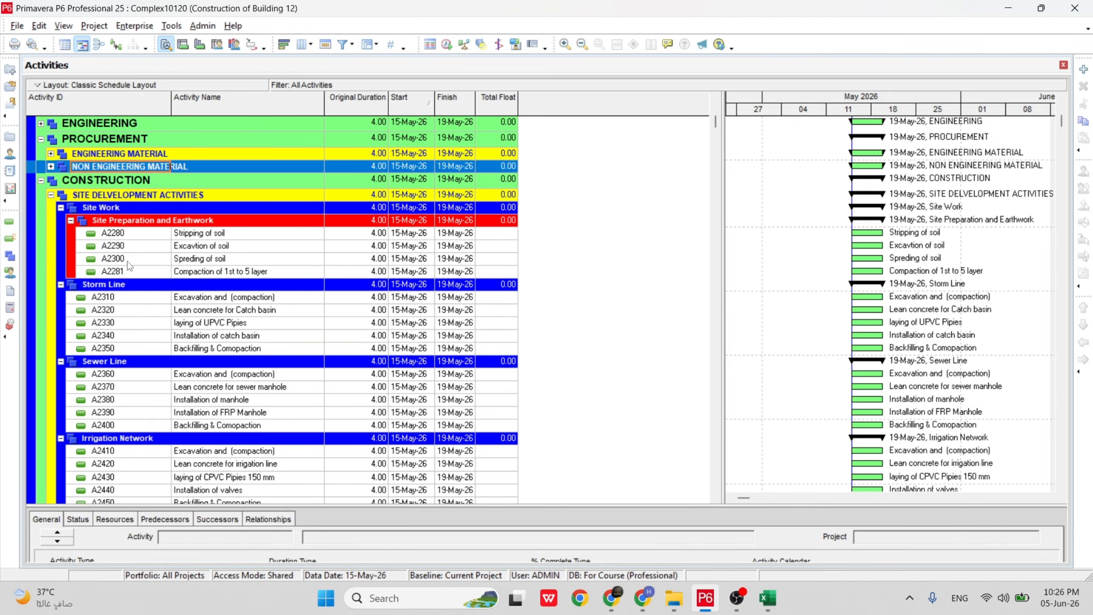
scroll(129, 271, "down", 8)
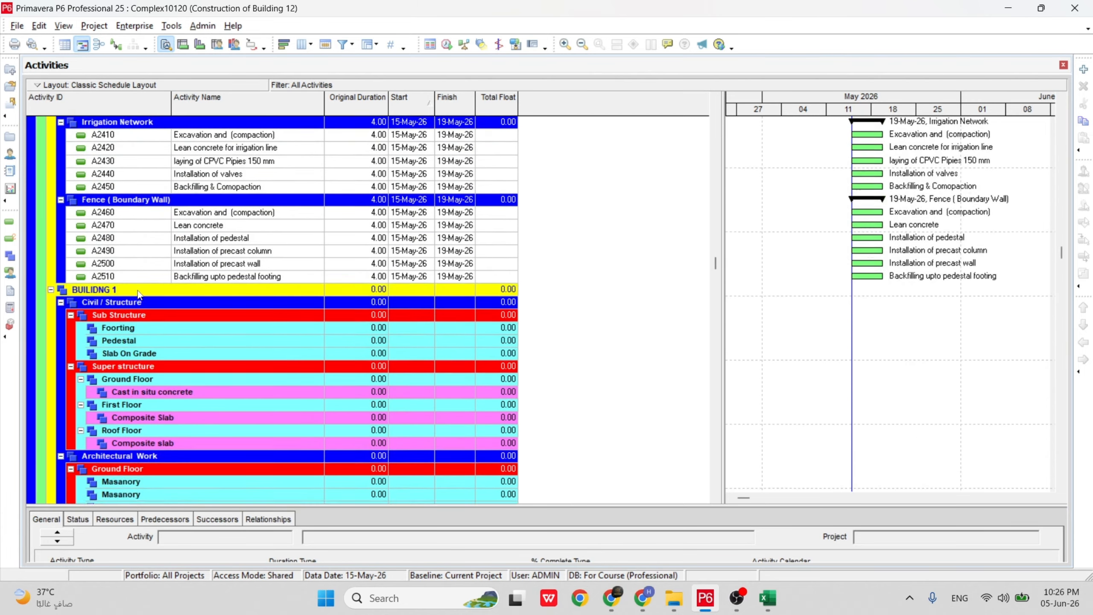
scroll(139, 294, "down", 3)
scroll(287, 285, "up", 7)
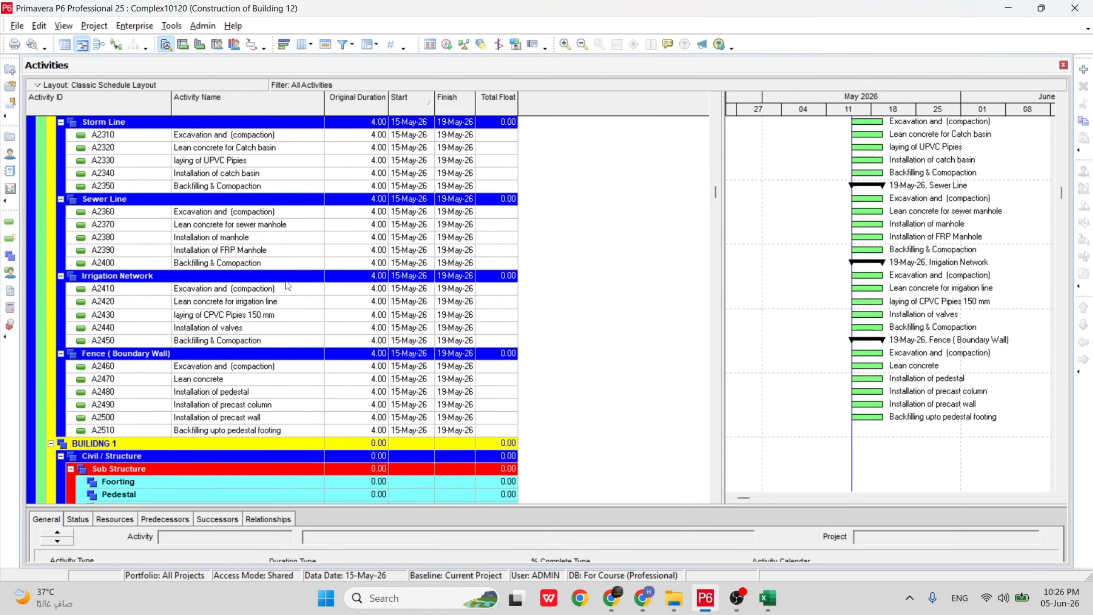
scroll(287, 286, "up", 5)
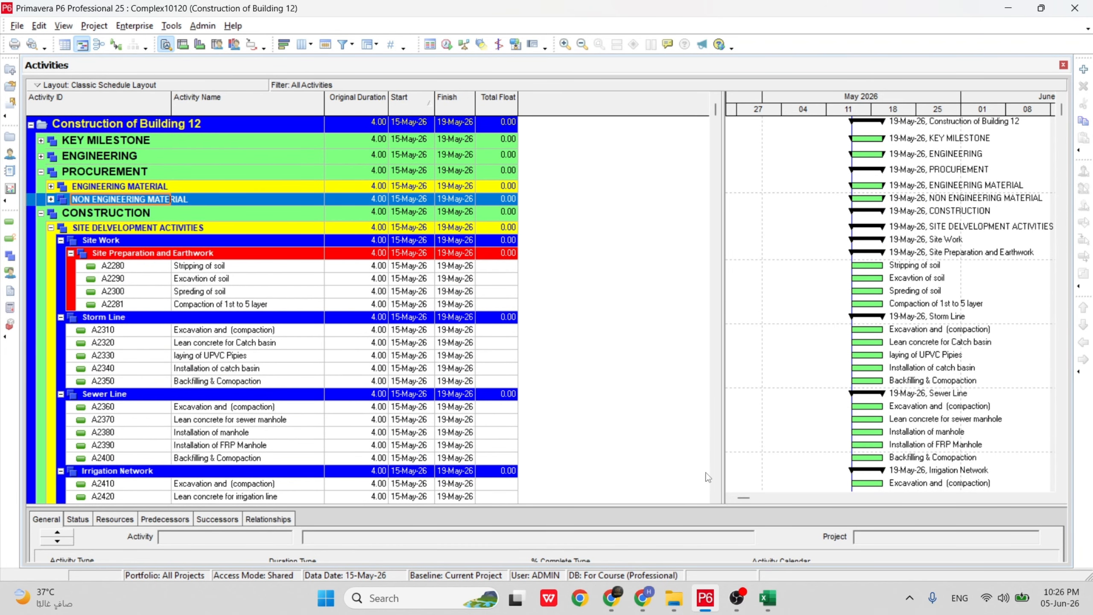
Switch to Excel to check the overall progress and direct manpower charts on the dashboard, and return to Primavera P6.
left_click(768, 597)
scroll(424, 289, "up", 5)
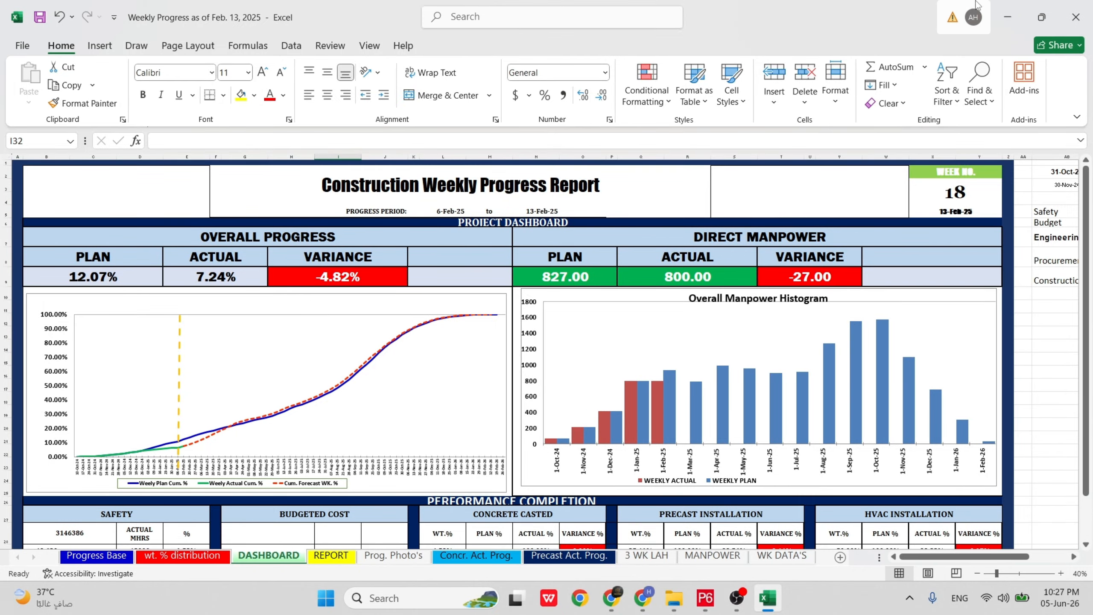
left_click(1012, 16)
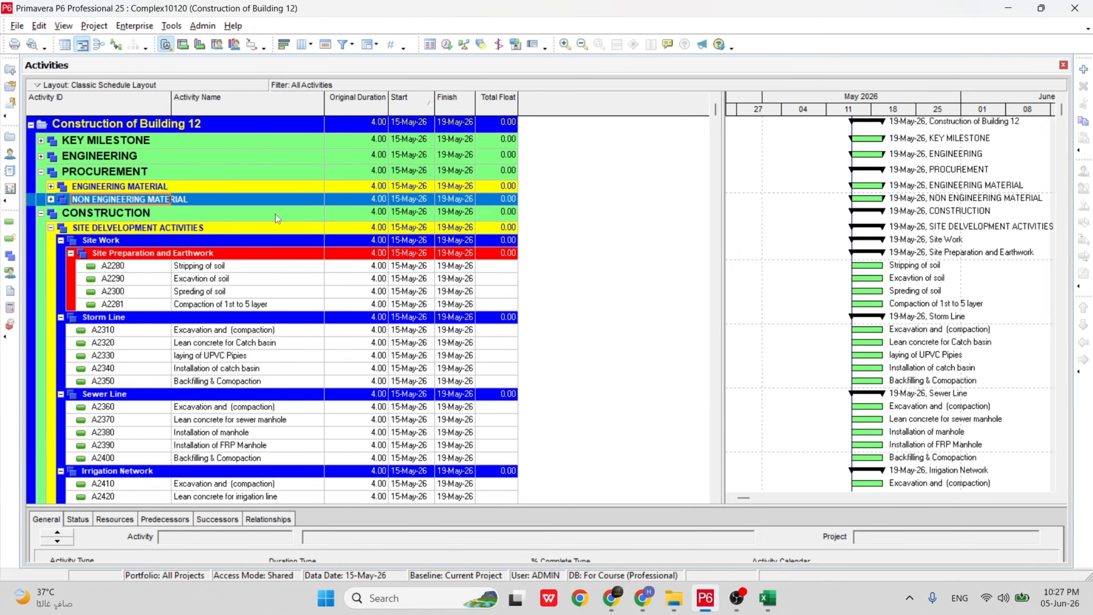
Examine the storm line, sewer line, irrigation network and boundary wall fence activities down to the start of BUILIDNG 1.
scroll(193, 284, "down", 3)
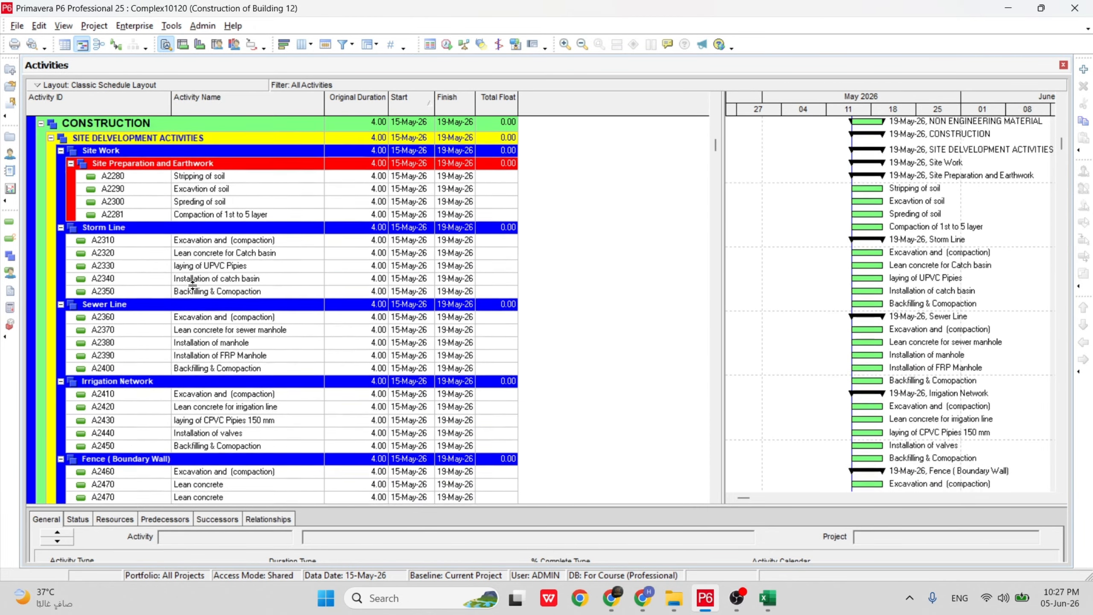
scroll(192, 285, "down", 3)
scroll(192, 284, "down", 1)
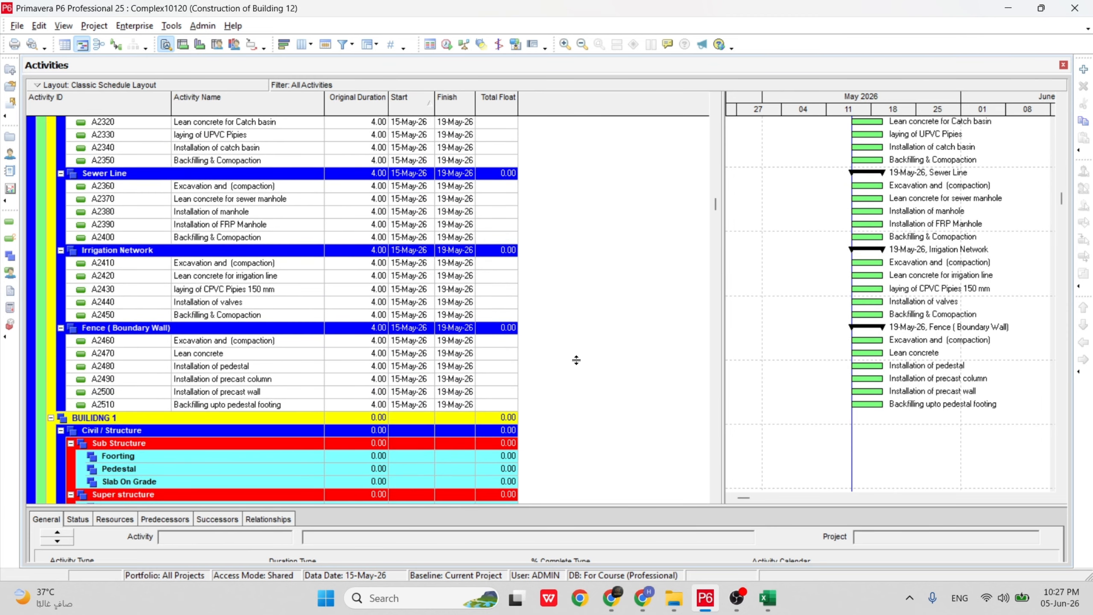
scroll(577, 360, "down", 1)
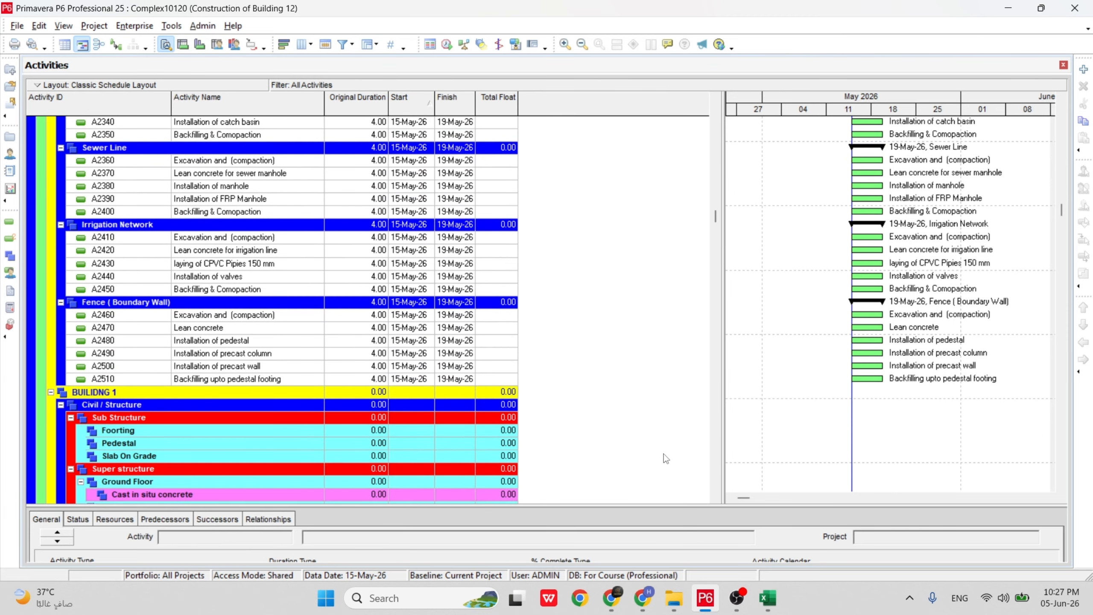
Switch to Excel and review the dashboard's overall progress, performance completion and plan versus progress sections, returning to the report header.
left_click(770, 600)
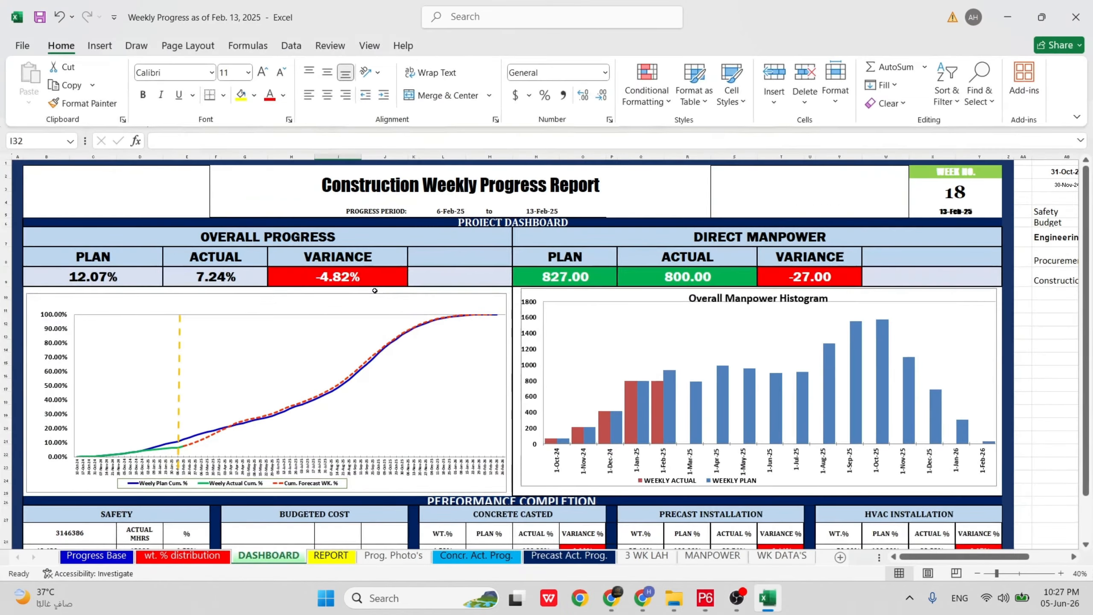
scroll(380, 287, "down", 3)
scroll(380, 287, "up", 3)
scroll(389, 496, "down", 4)
scroll(461, 441, "down", 2)
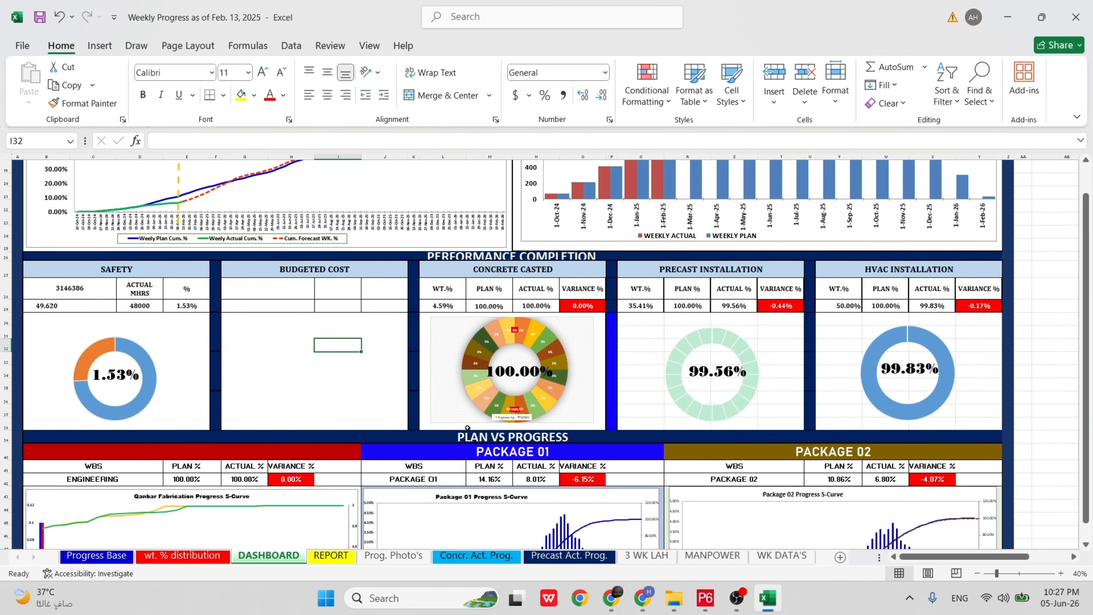
scroll(467, 427, "down", 3)
scroll(467, 427, "up", 9)
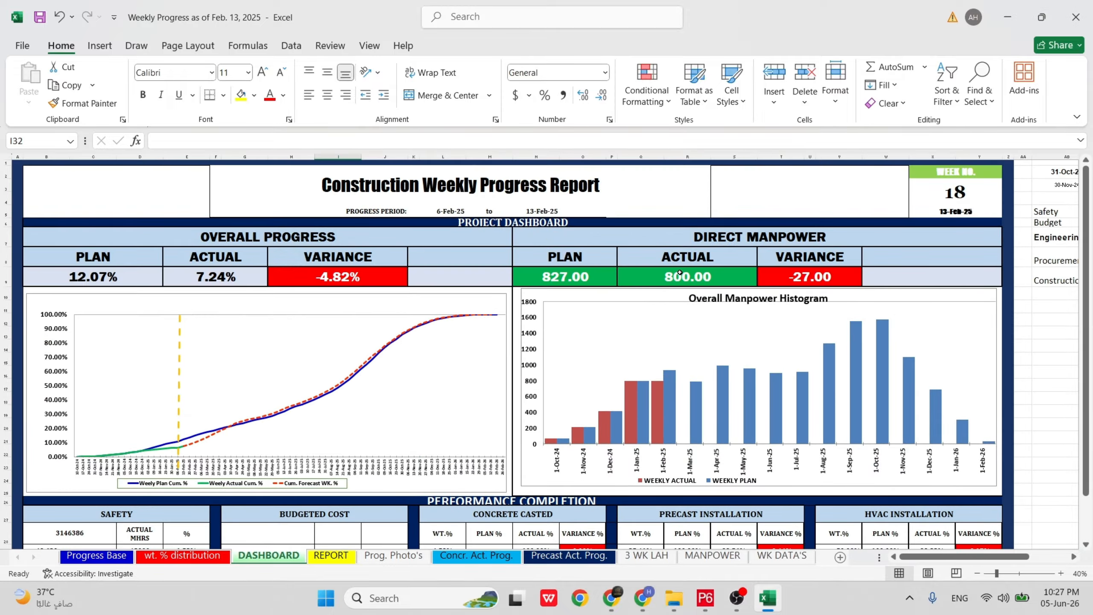
Return to Primavera P6 and inspect the Stripping of soil activity and the first and last Storm Line activities.
left_click(1007, 17)
scroll(181, 236, "up", 5)
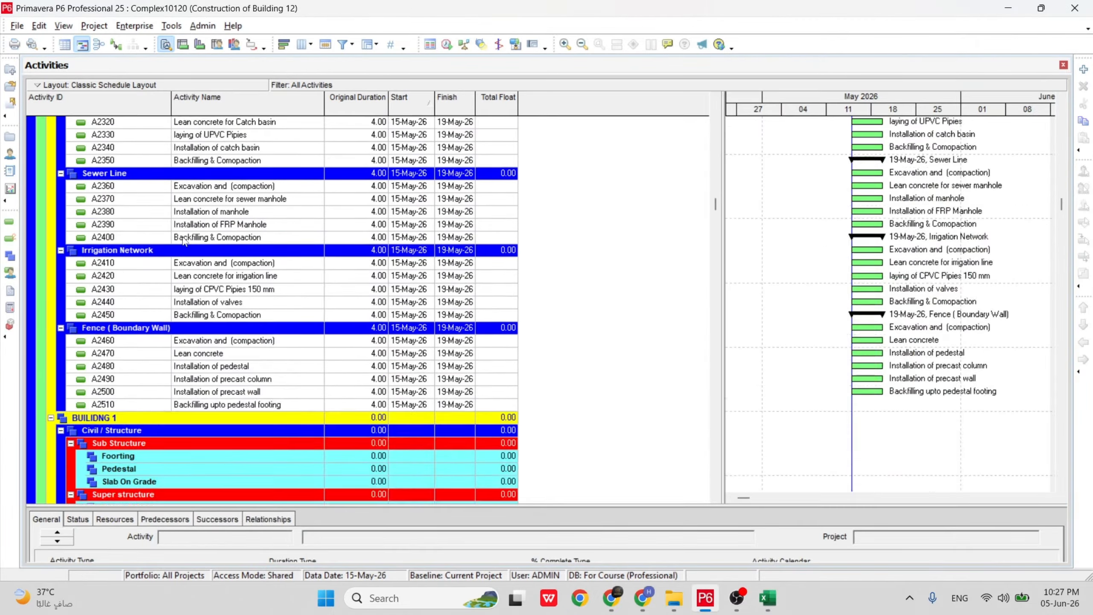
scroll(181, 236, "up", 2)
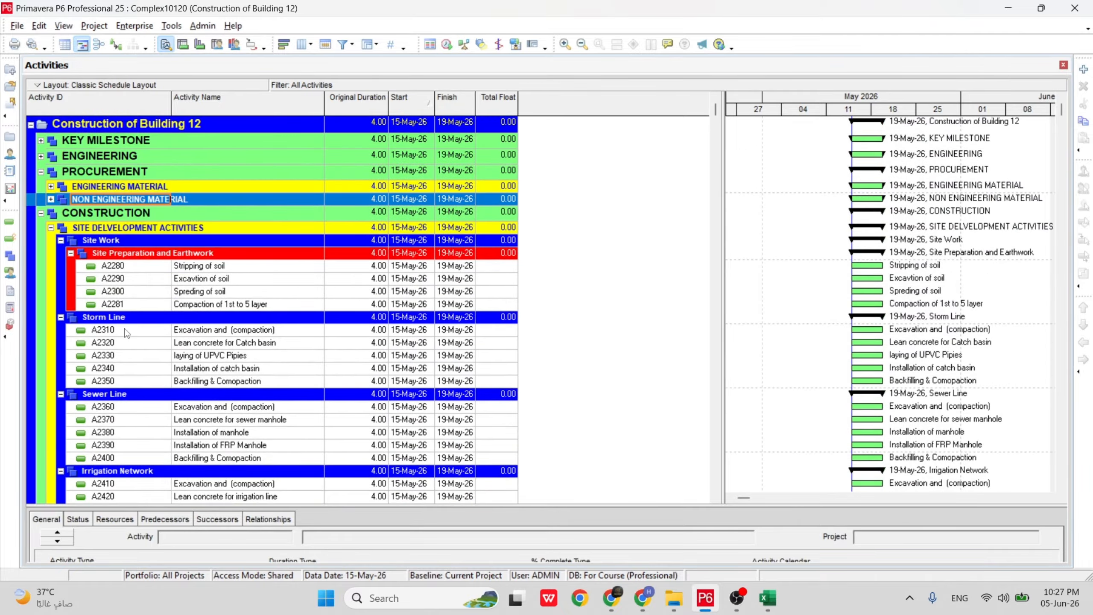
left_click(232, 330)
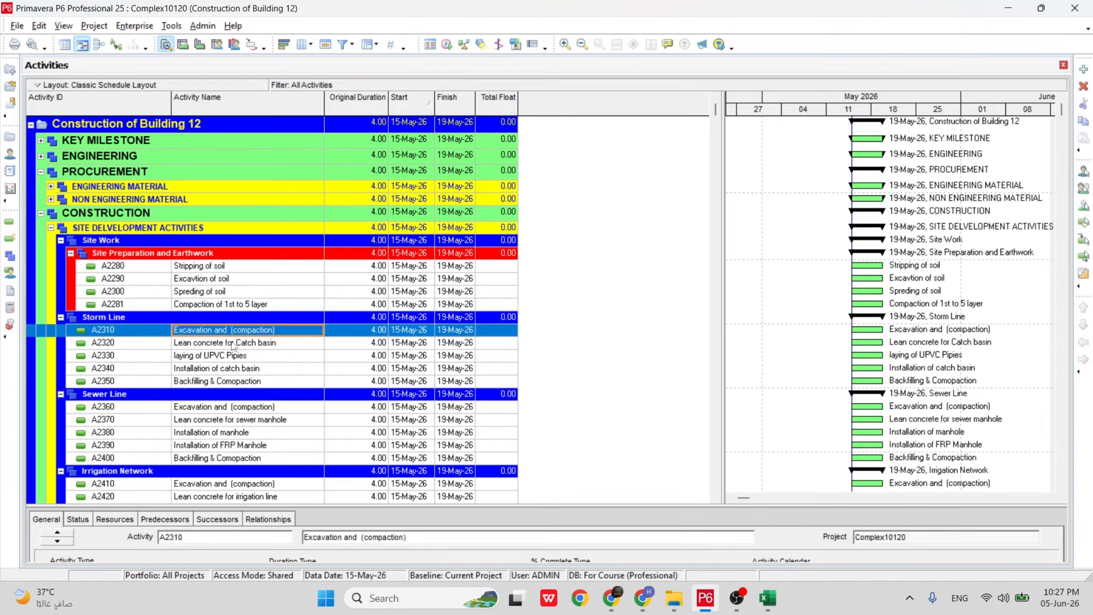
left_click(233, 381)
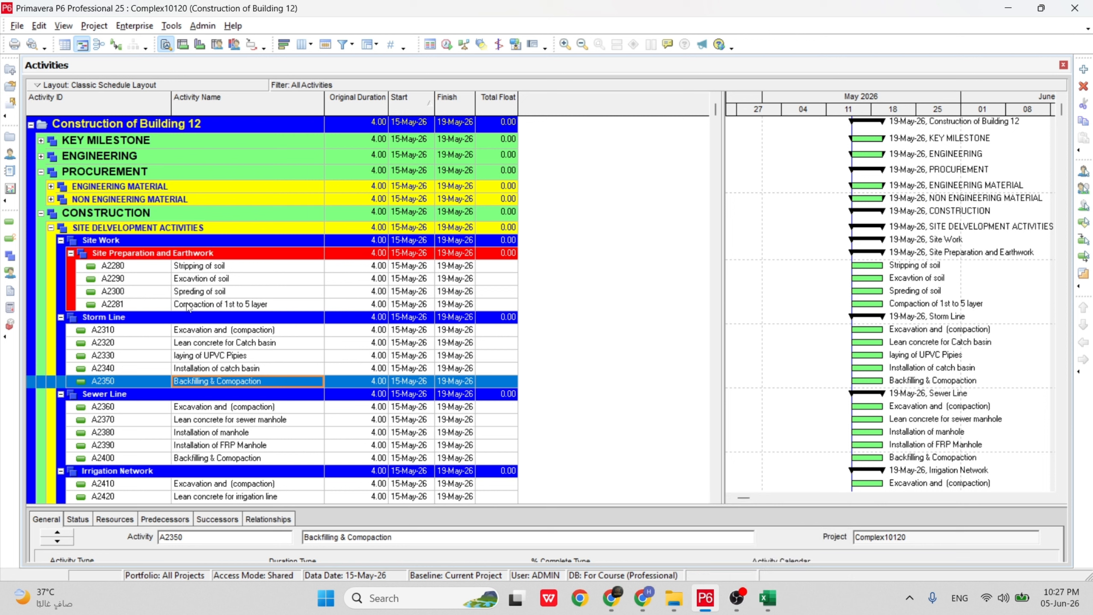
left_click(211, 265)
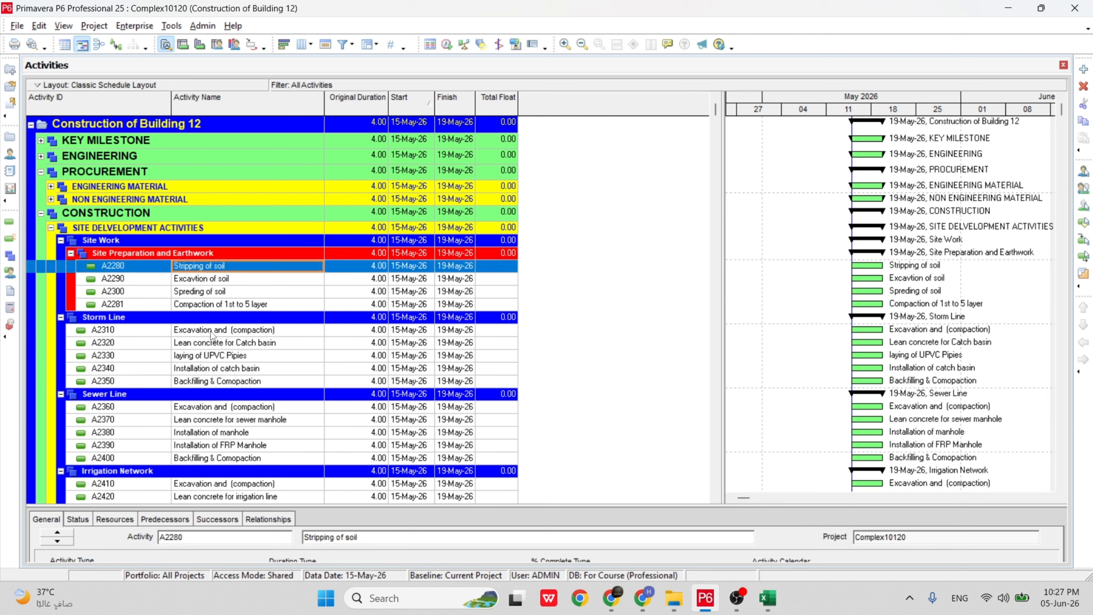
left_click(213, 330)
left_click(210, 381)
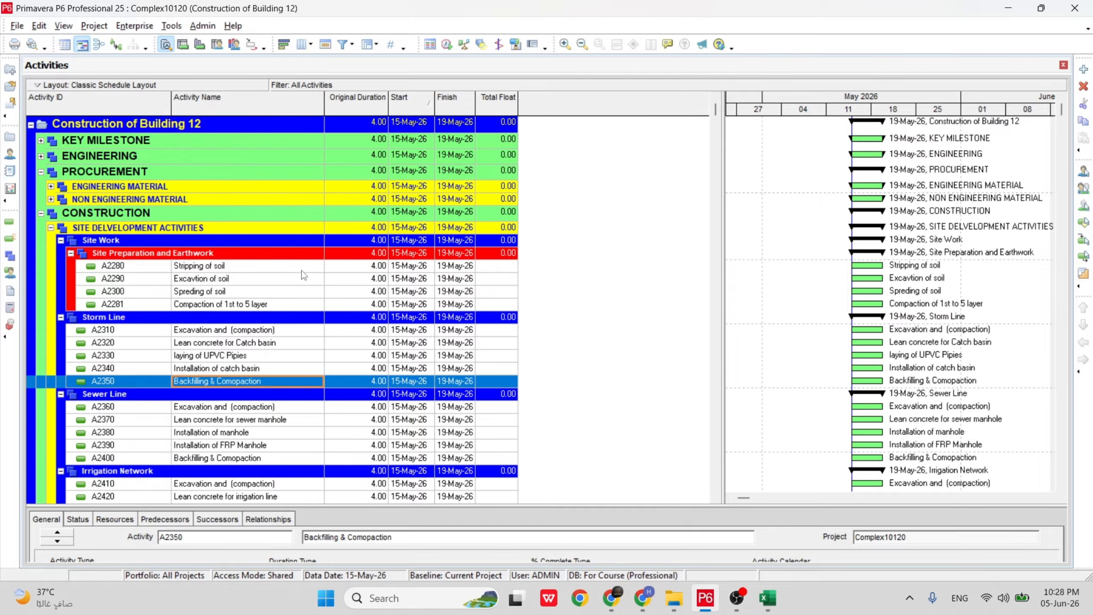
Look over BUILIDNG 1's civil and architectural WBS levels, and return to the site preparation activities.
scroll(284, 293, "down", 1)
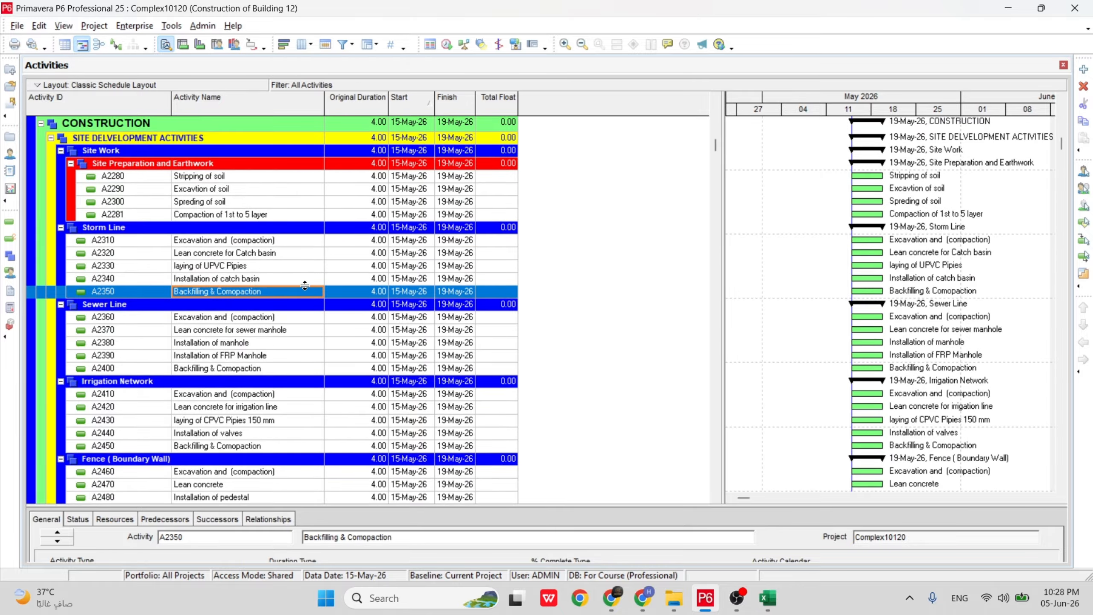
scroll(300, 293, "down", 8)
scroll(299, 304, "down", 1)
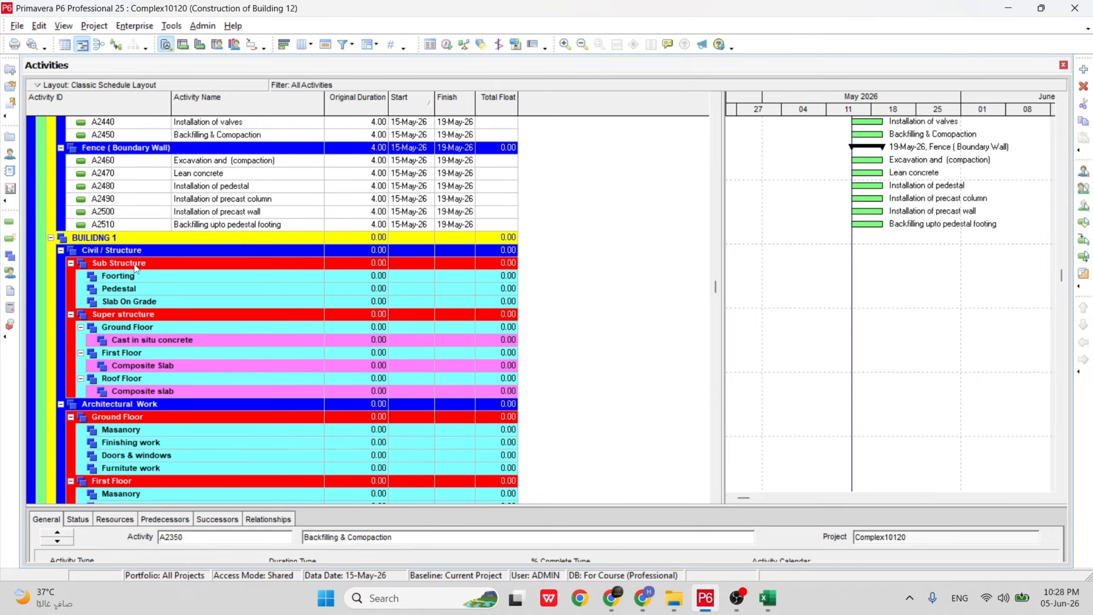
scroll(197, 208, "up", 4)
scroll(198, 208, "up", 5)
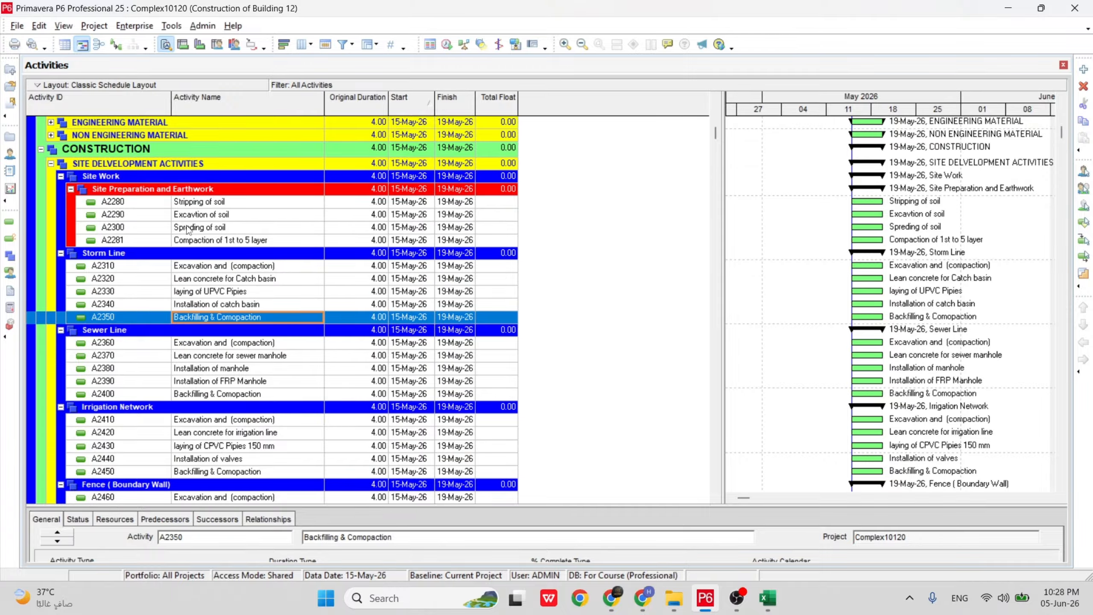
Read through the site development activities in sequence, from site preparation to backfilling up to the pedestal footing, and on to BUILIDNG 1.
scroll(189, 228, "up", 2)
scroll(185, 232, "down", 2)
scroll(204, 363, "down", 2)
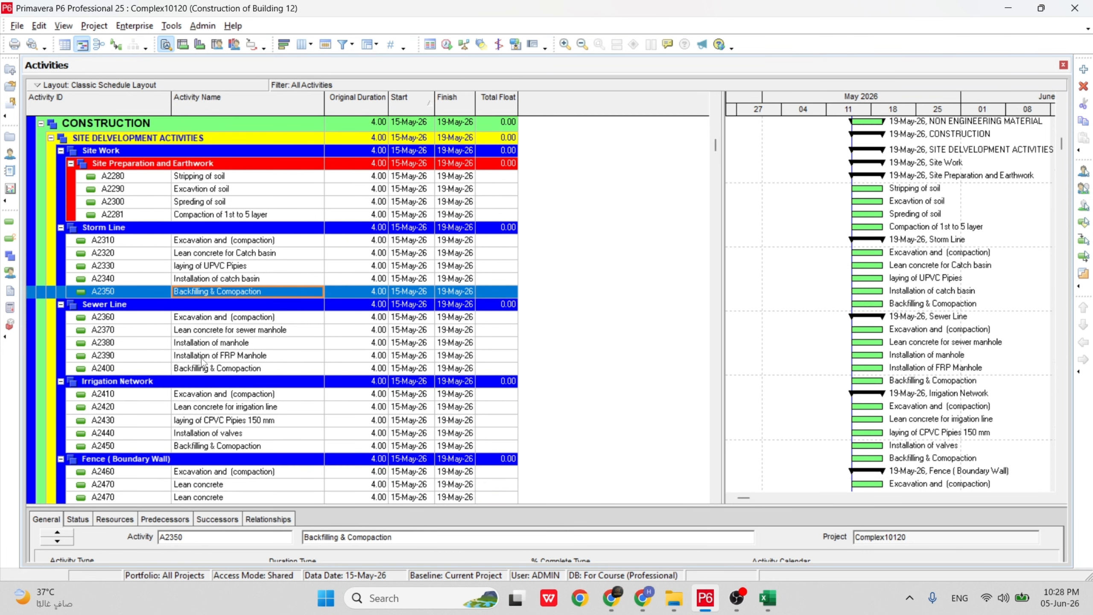
scroll(231, 355, "down", 3)
scroll(258, 348, "down", 3)
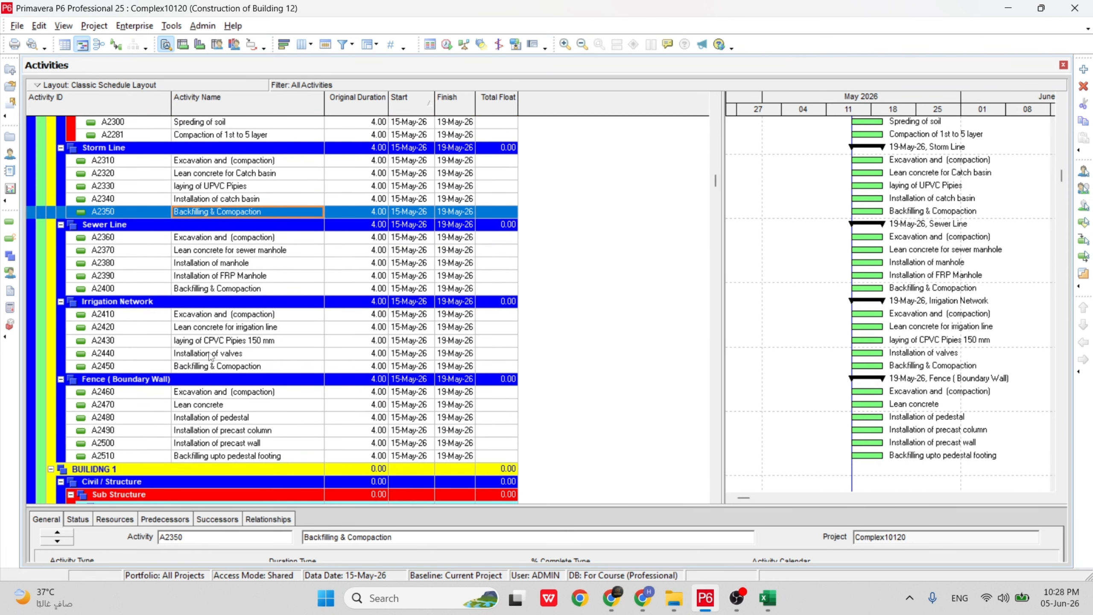
scroll(287, 384, "down", 2)
scroll(254, 372, "down", 3)
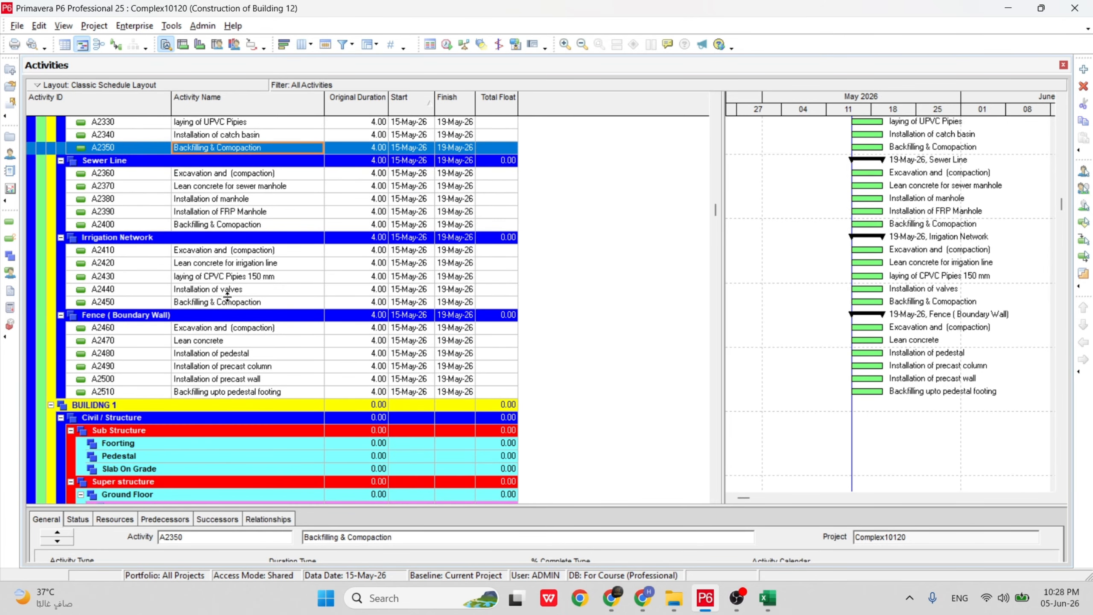
scroll(226, 301, "down", 1)
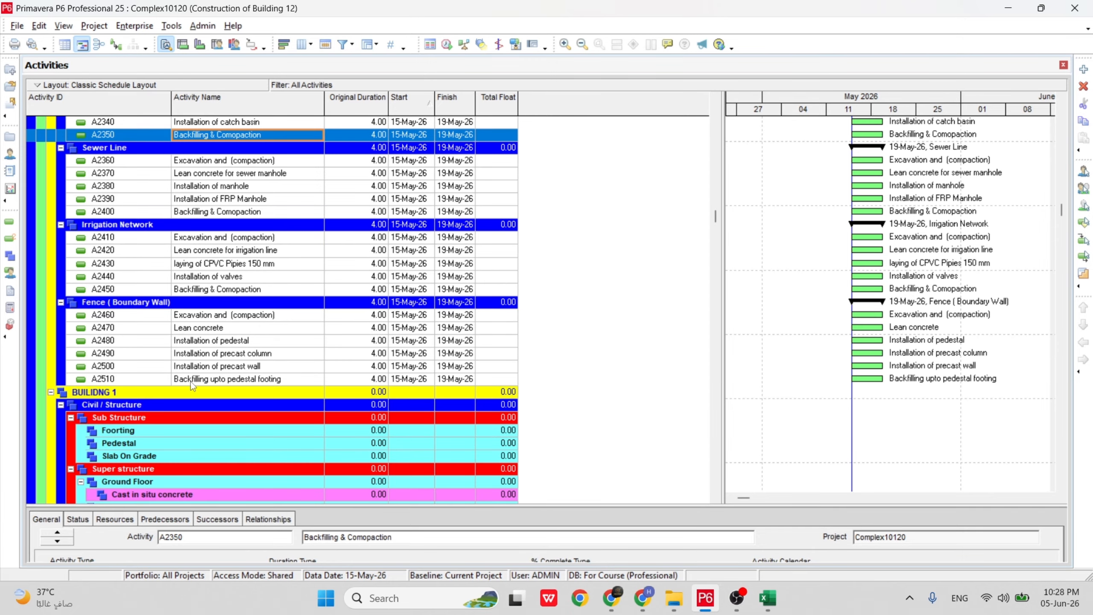
scroll(190, 381, "down", 3)
scroll(138, 370, "down", 3)
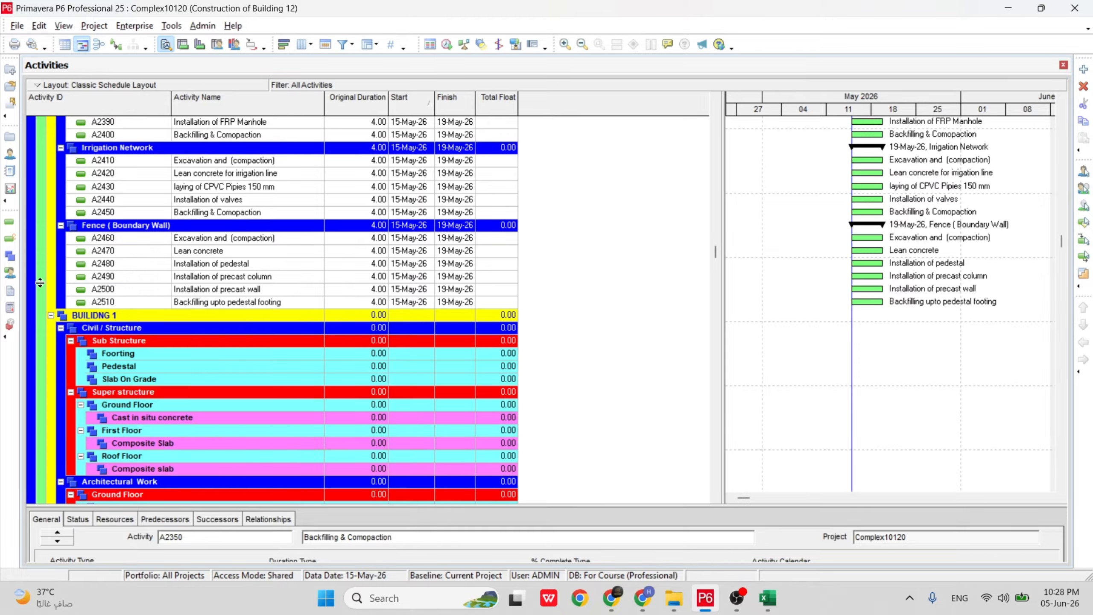
Open the project's WBS view and select the BUILIDNG 1 element under CONSTRUCTION, after checking the site development elements.
left_click(10, 256)
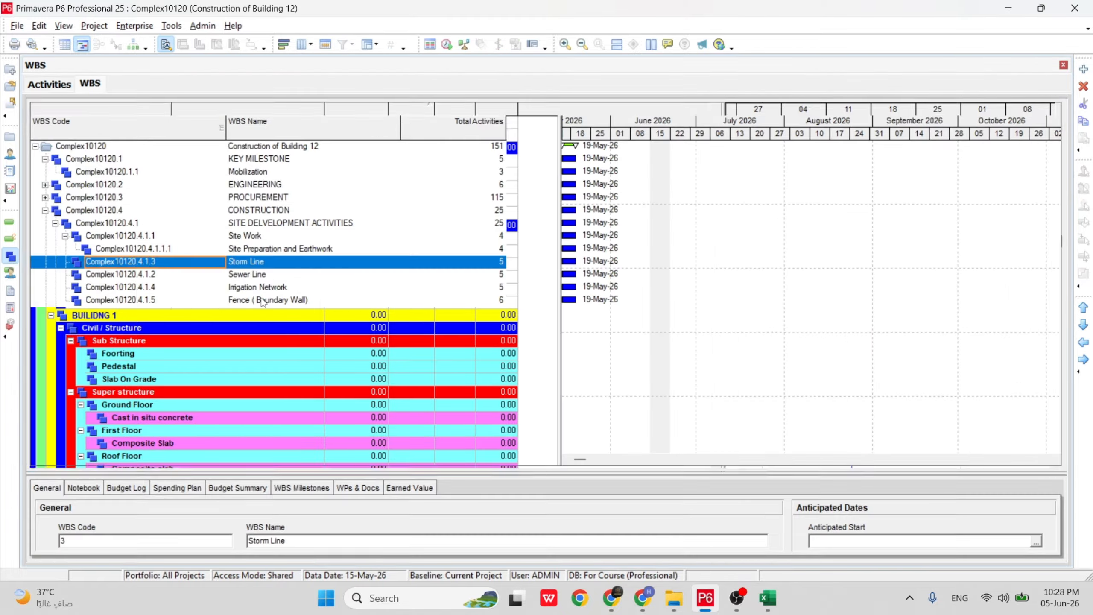
left_click(250, 250)
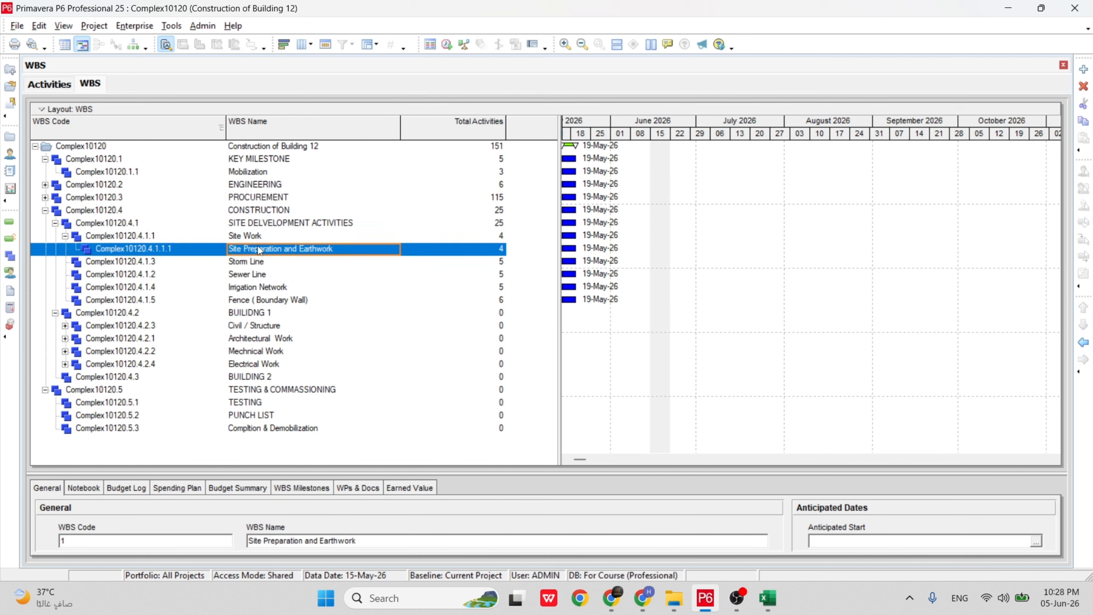
left_click(263, 276)
left_click(275, 301)
left_click(266, 315)
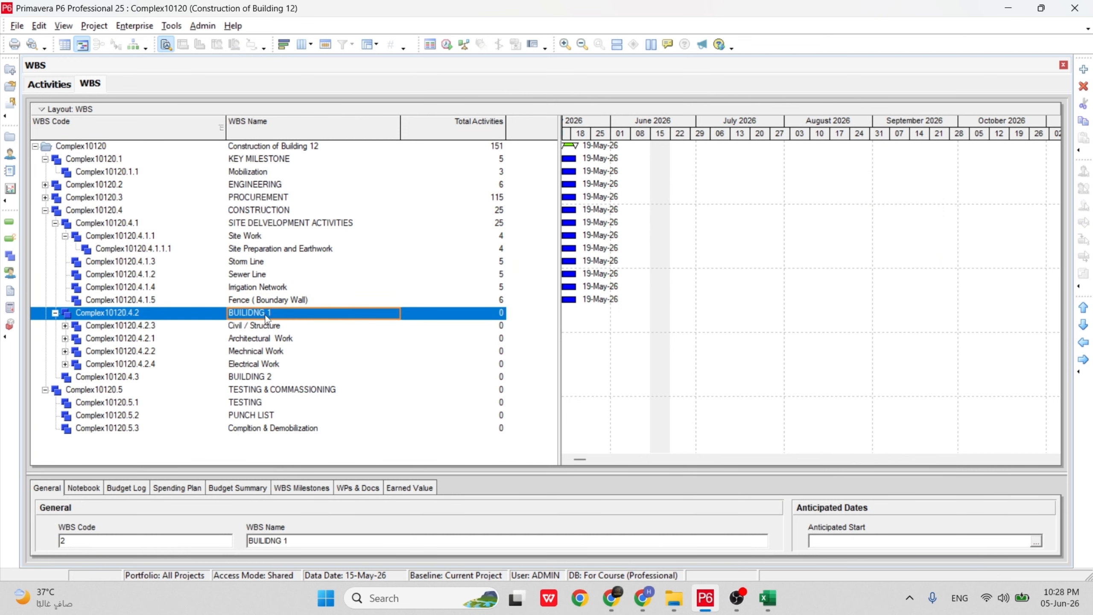
Expand Civil / Structure and Sub Structure under BUILIDNG 1, and correct the misspelled Foorting WBS name to Footing.
left_click(65, 326)
left_click(247, 339)
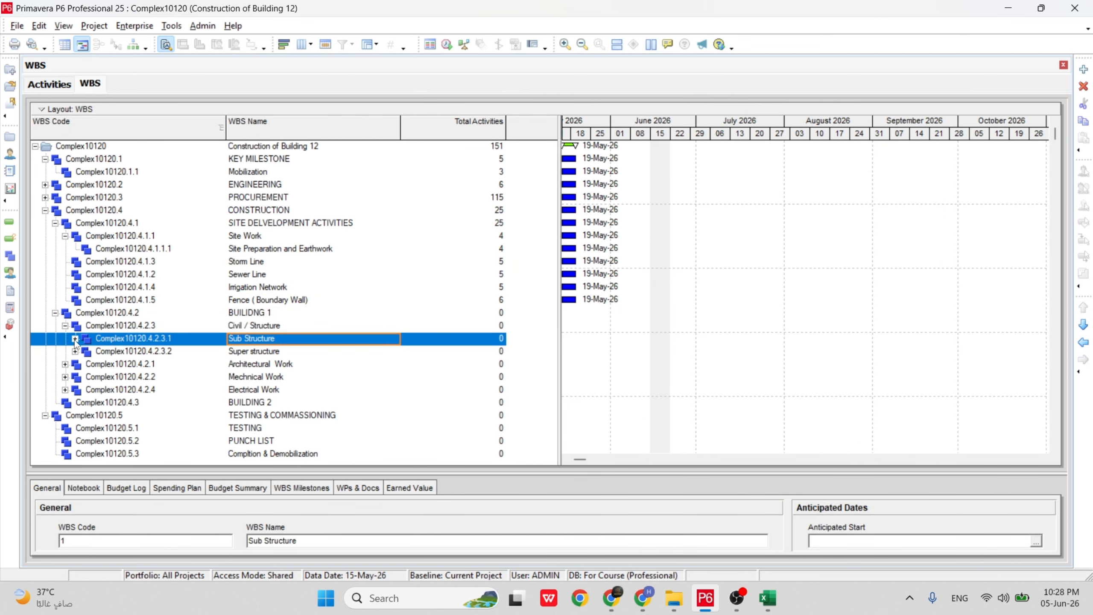
left_click(75, 339)
left_click(242, 352)
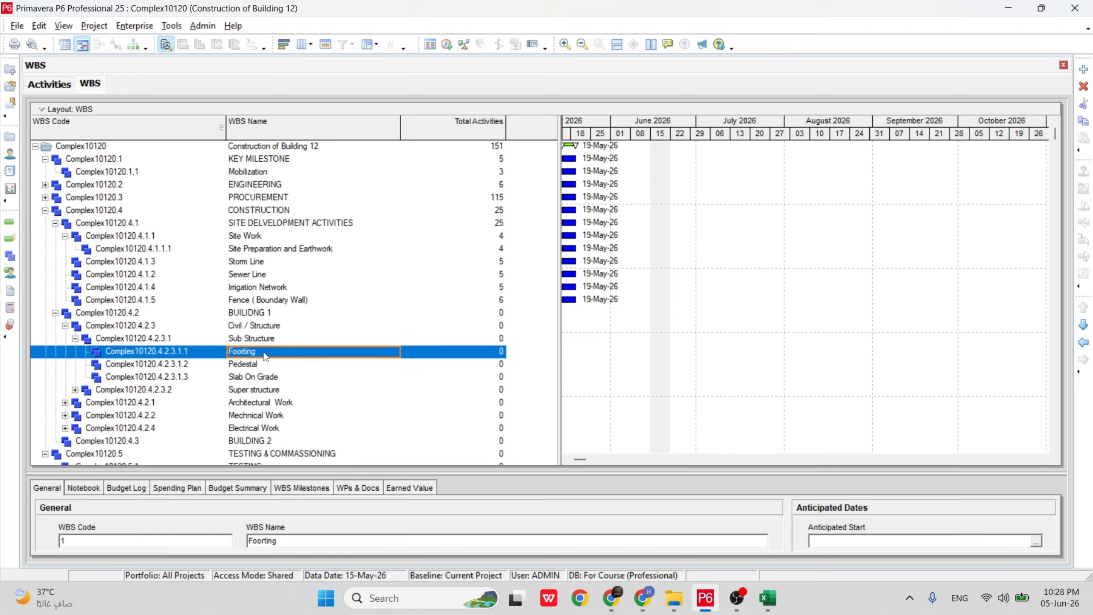
left_click(241, 352)
left_click(242, 352)
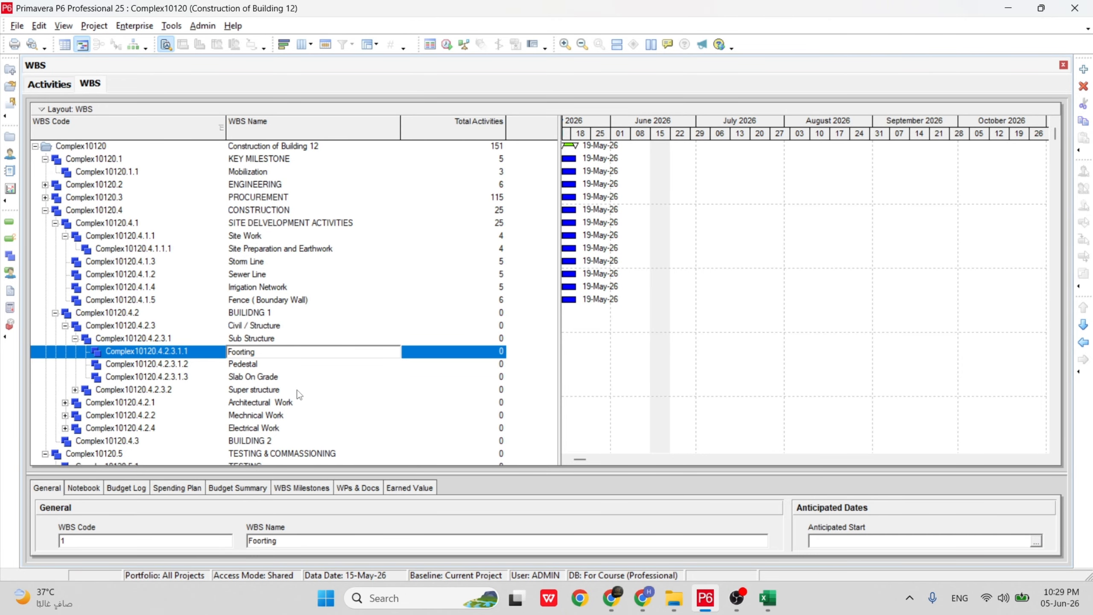
key("Return")
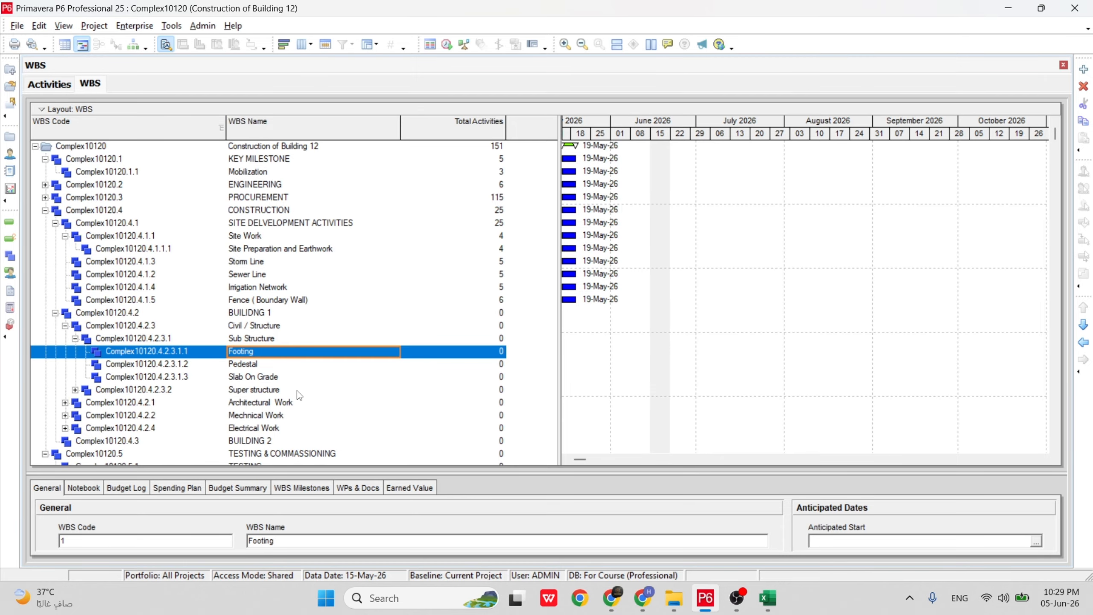
Return to the activities list and inspect the pedestal, precast column and lean concrete activities under Fence ( Boundary Wall).
left_click(50, 84)
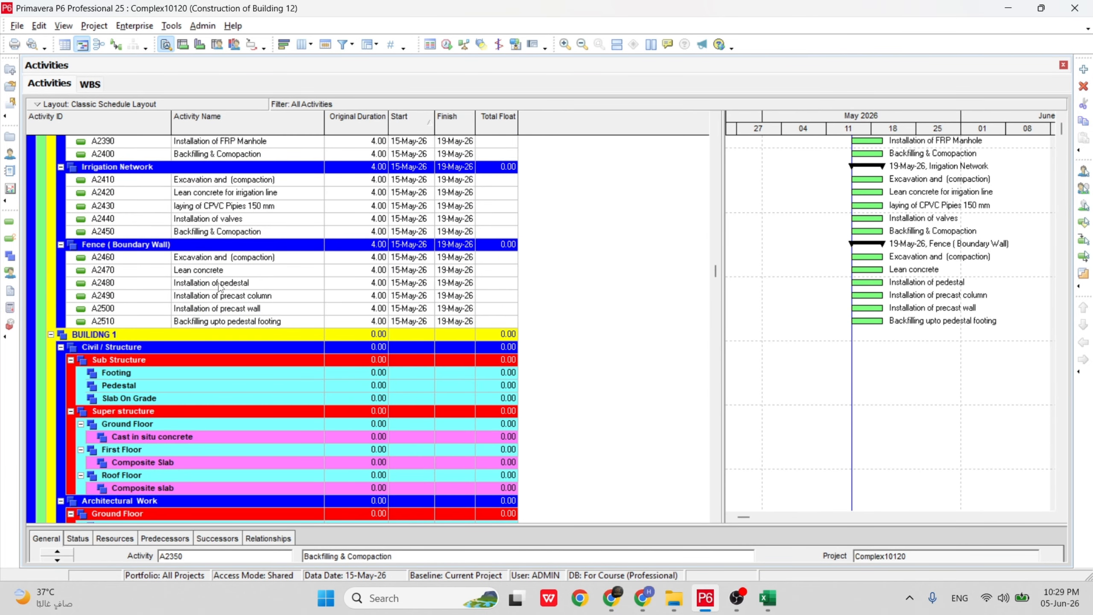
left_click(219, 284)
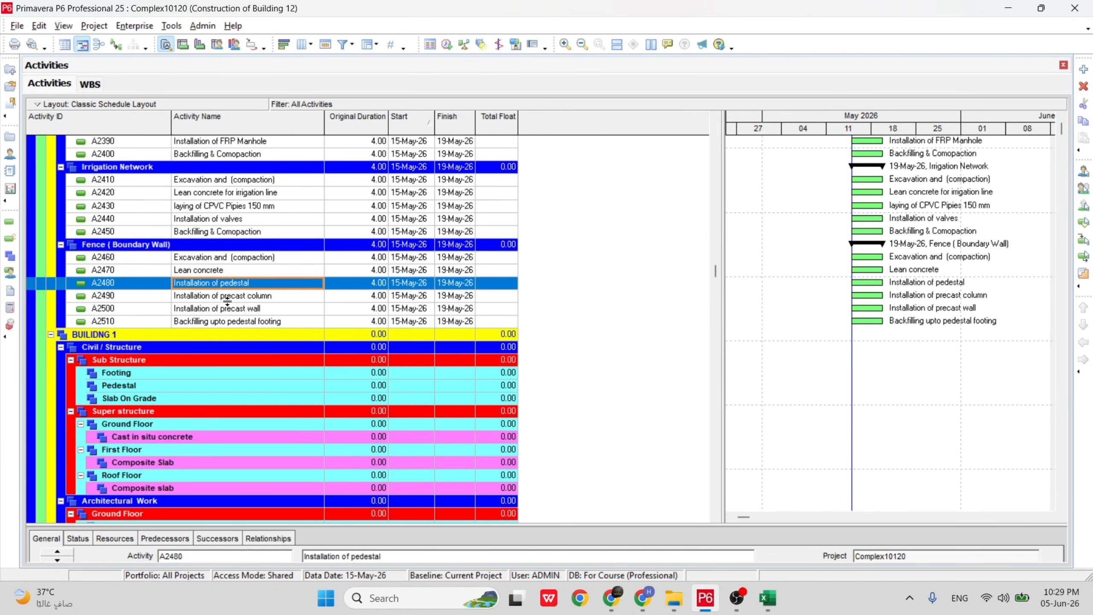
left_click(232, 297)
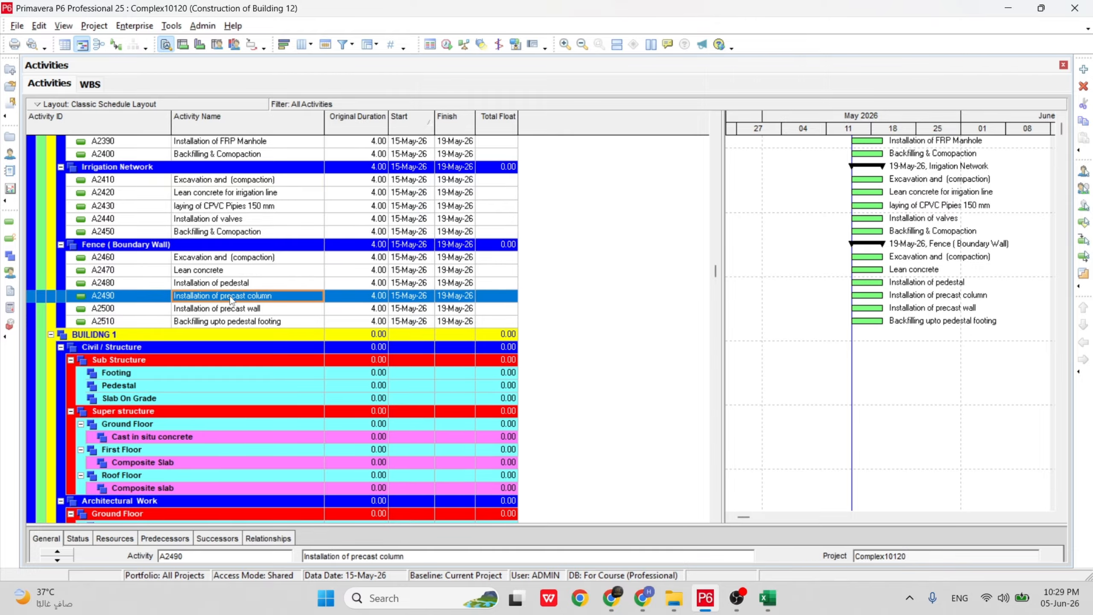
scroll(231, 300, "down", 1)
scroll(234, 292, "up", 7)
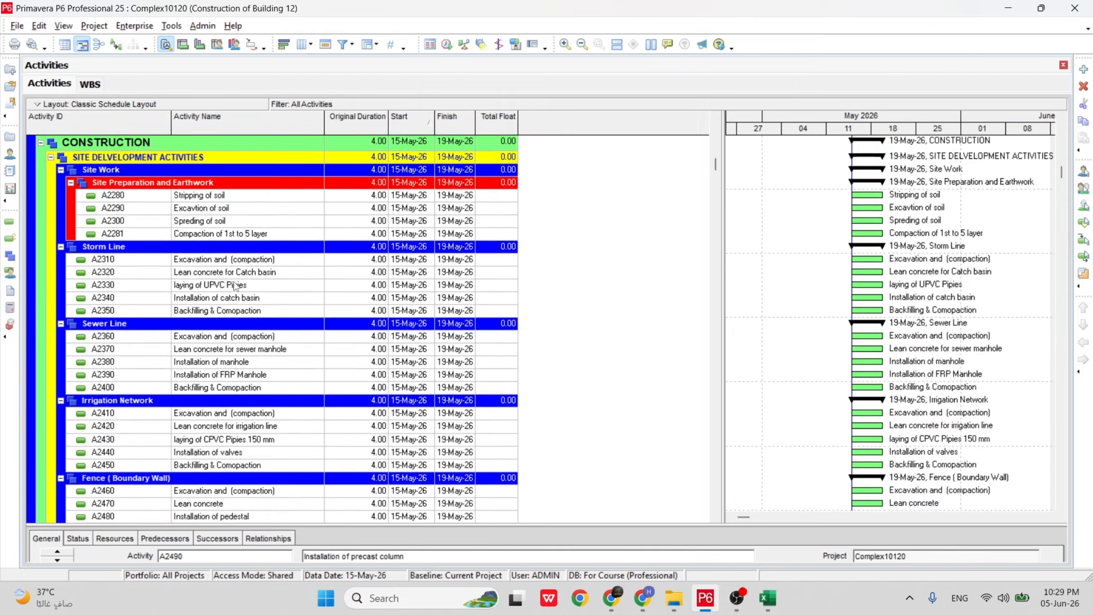
scroll(235, 286, "up", 2)
scroll(236, 297, "down", 6)
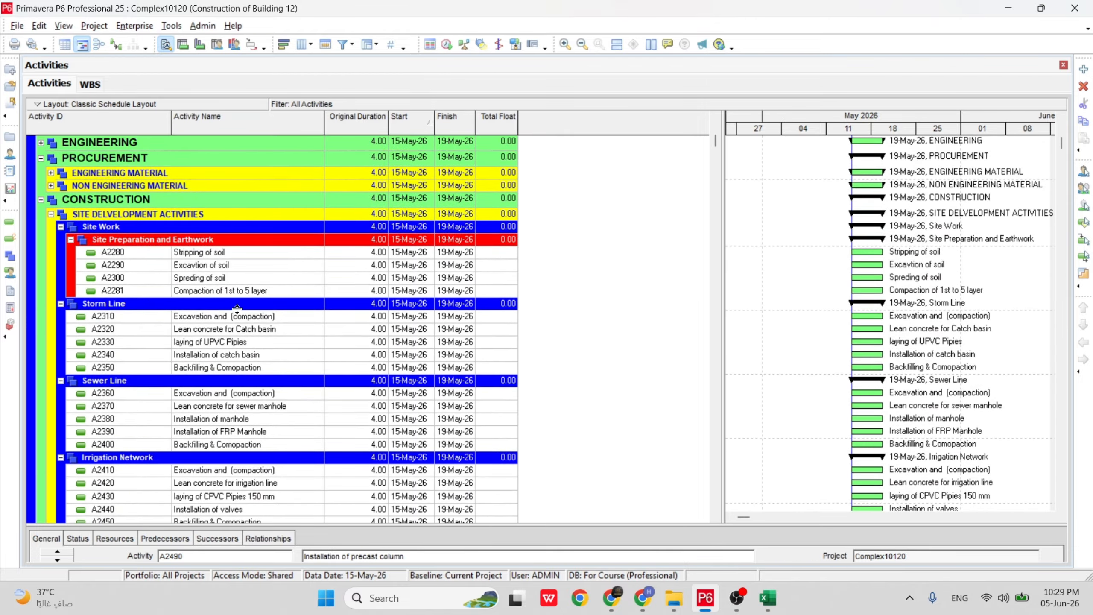
scroll(237, 315, "down", 2)
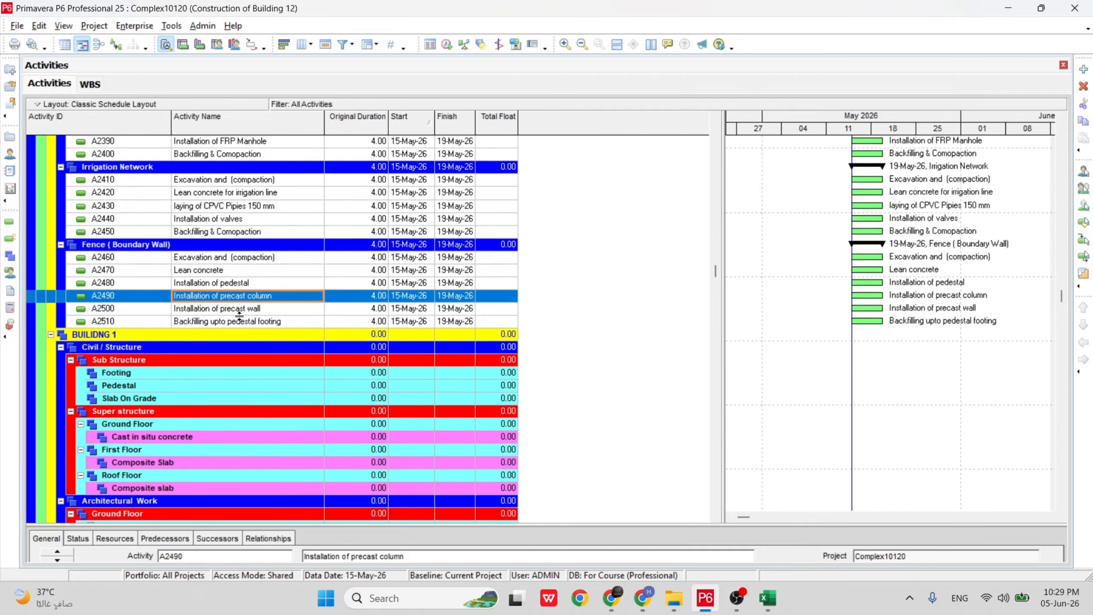
left_click(228, 284)
left_click(240, 271)
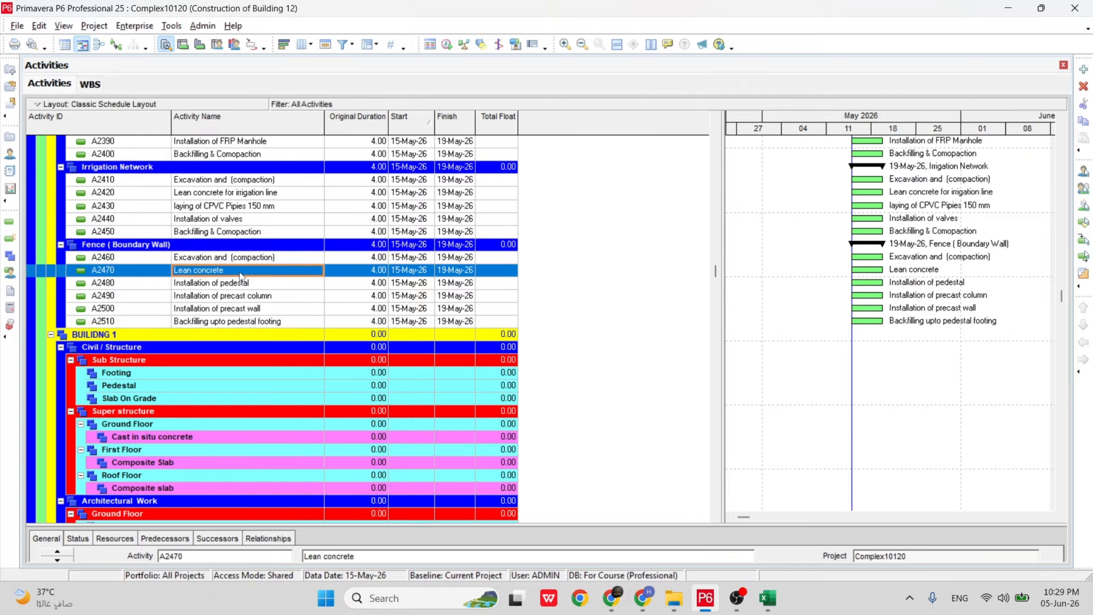
Look over the site development activities from the fence back to site preparation, inspecting Stripping of soil and Excavtion of soil.
scroll(240, 276, "down", 1)
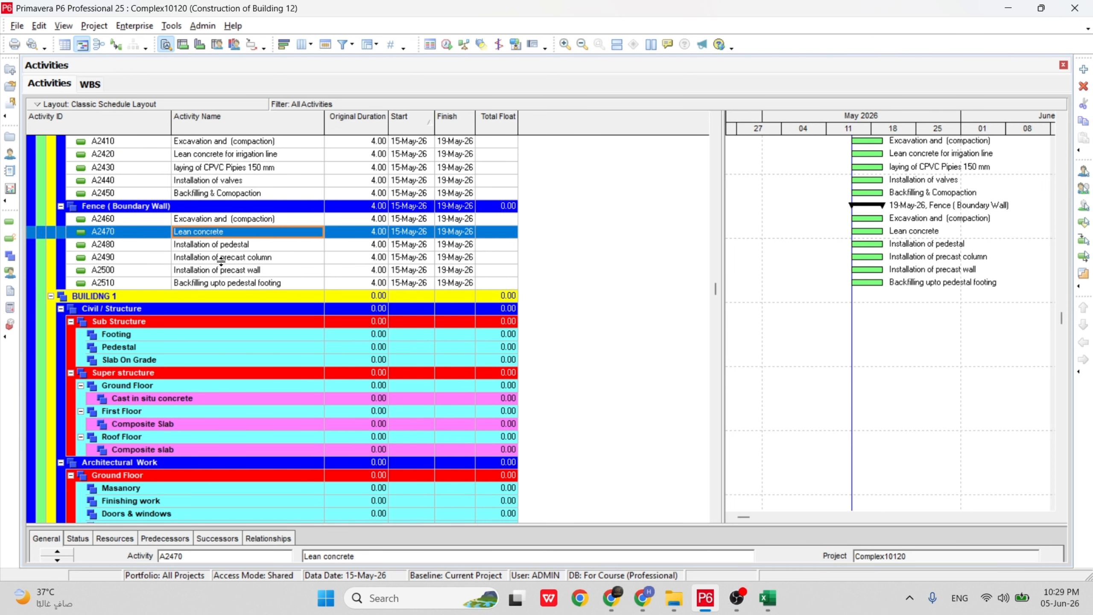
scroll(223, 265, "down", 1)
scroll(221, 262, "up", 2)
scroll(221, 263, "up", 8)
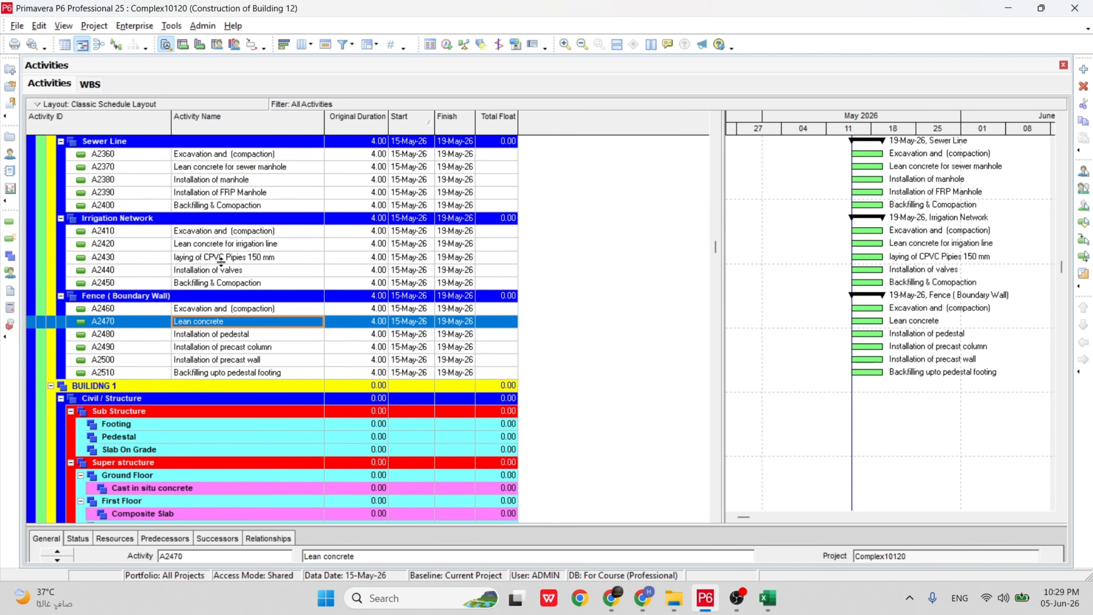
scroll(222, 265, "down", 6)
scroll(221, 265, "down", 2)
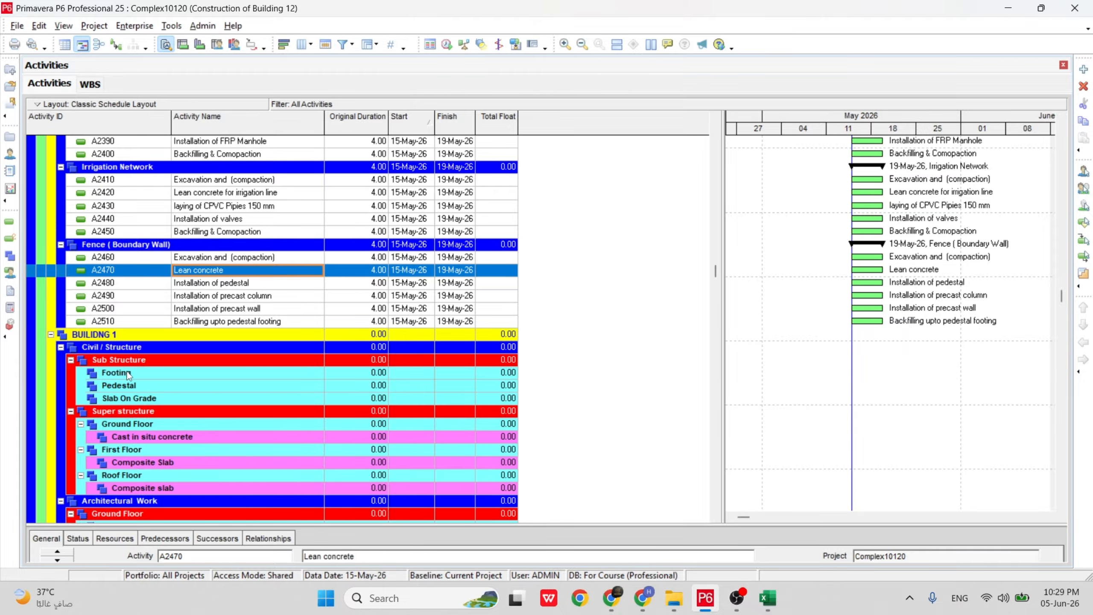
scroll(128, 370, "up", 8)
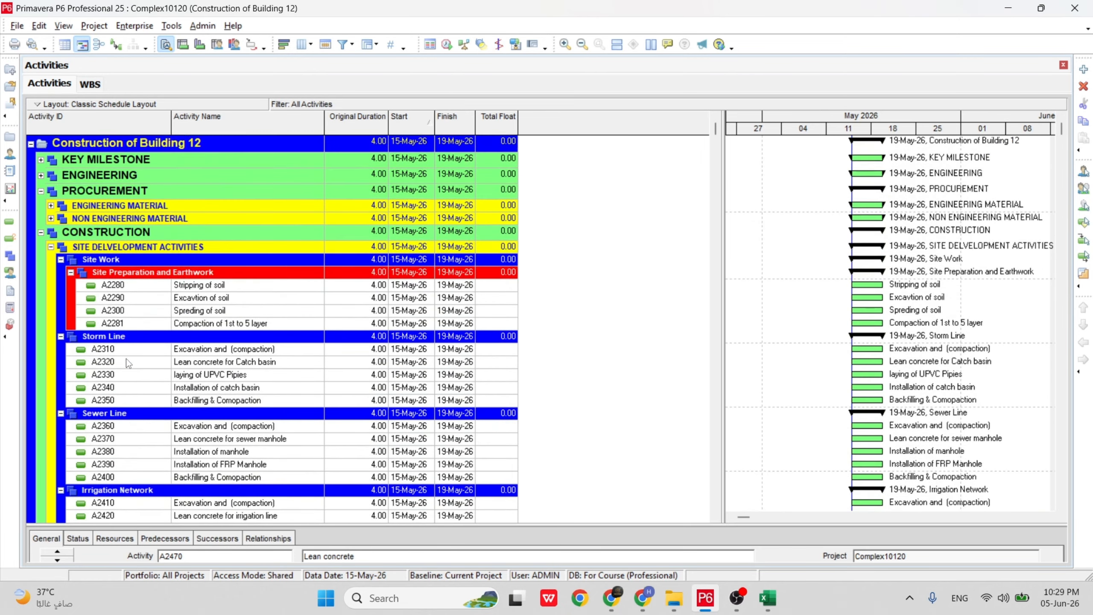
left_click(203, 286)
left_click(203, 300)
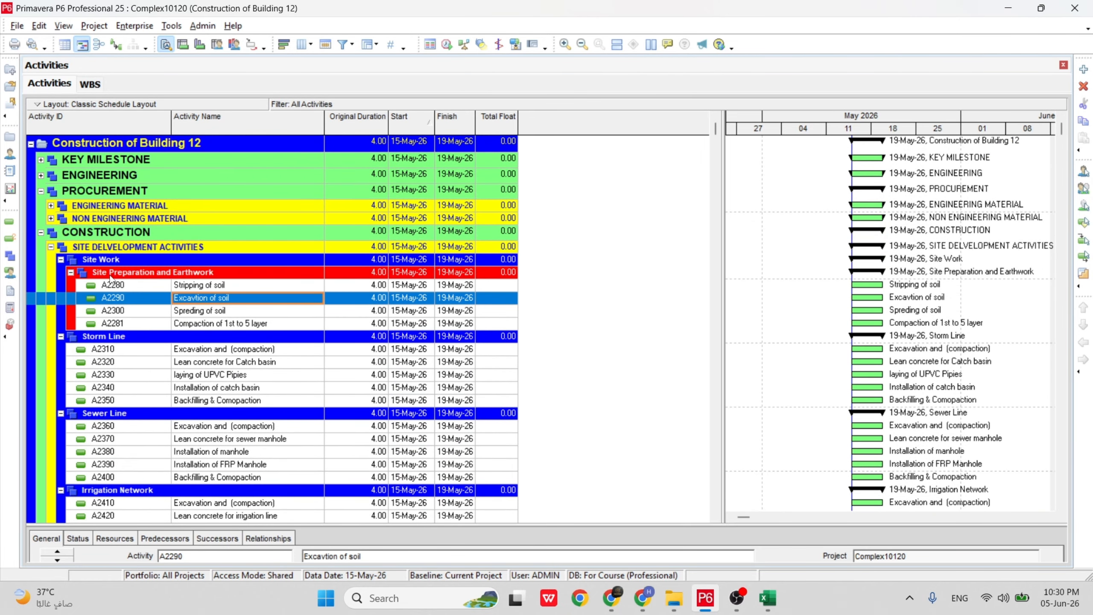
Compare the Site Preparation and Earthwork activities with the utility and fence activities and BUILIDNG 1's Sub Structure levels.
scroll(148, 290, "down", 6)
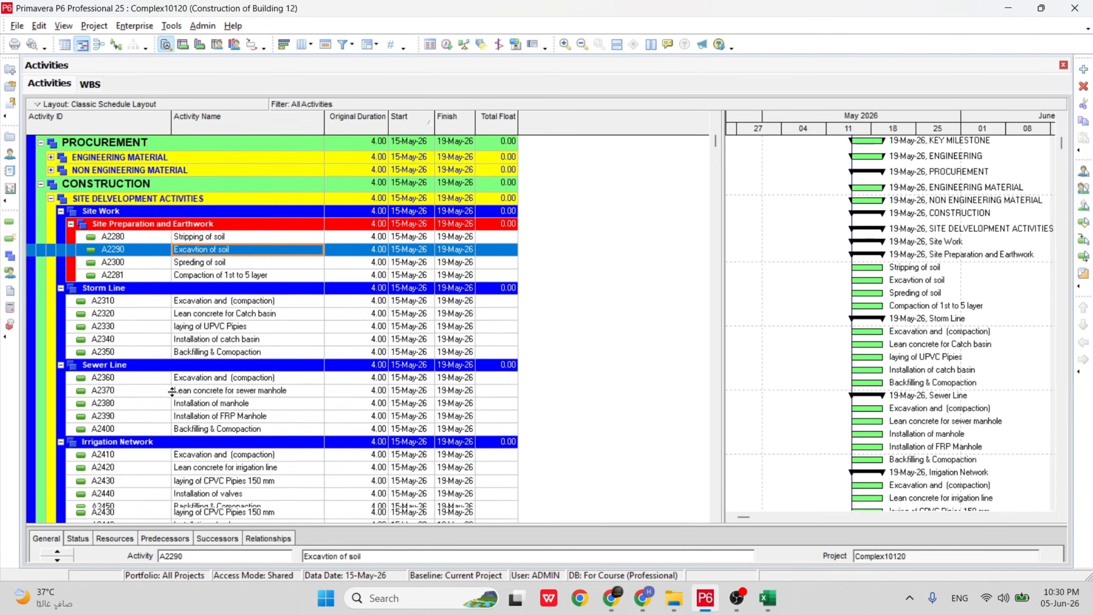
scroll(232, 224, "up", 2)
scroll(233, 223, "up", 2)
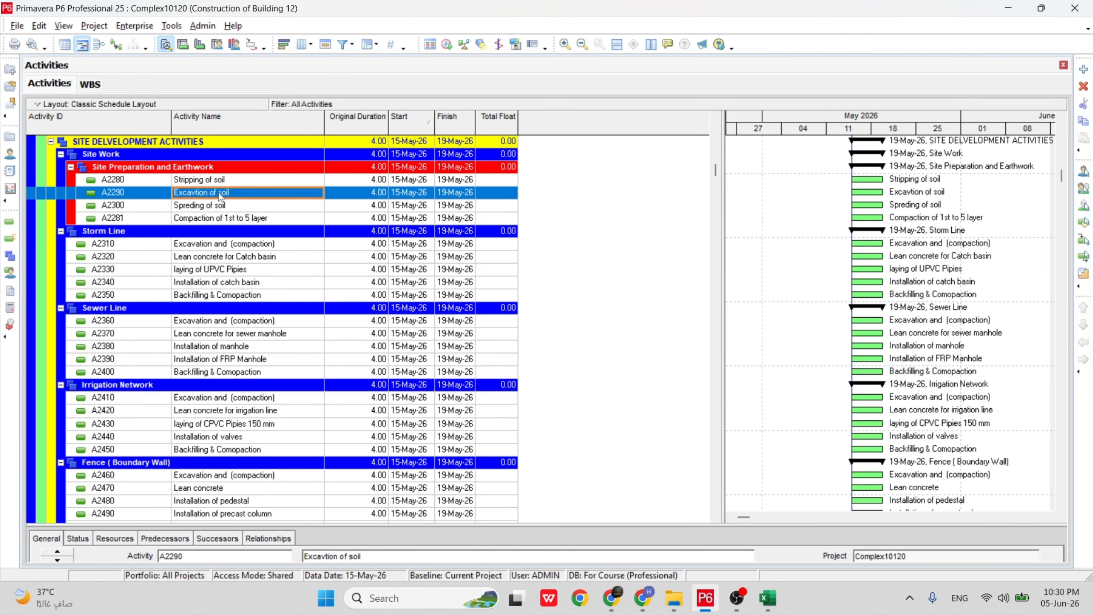
scroll(162, 395, "down", 6)
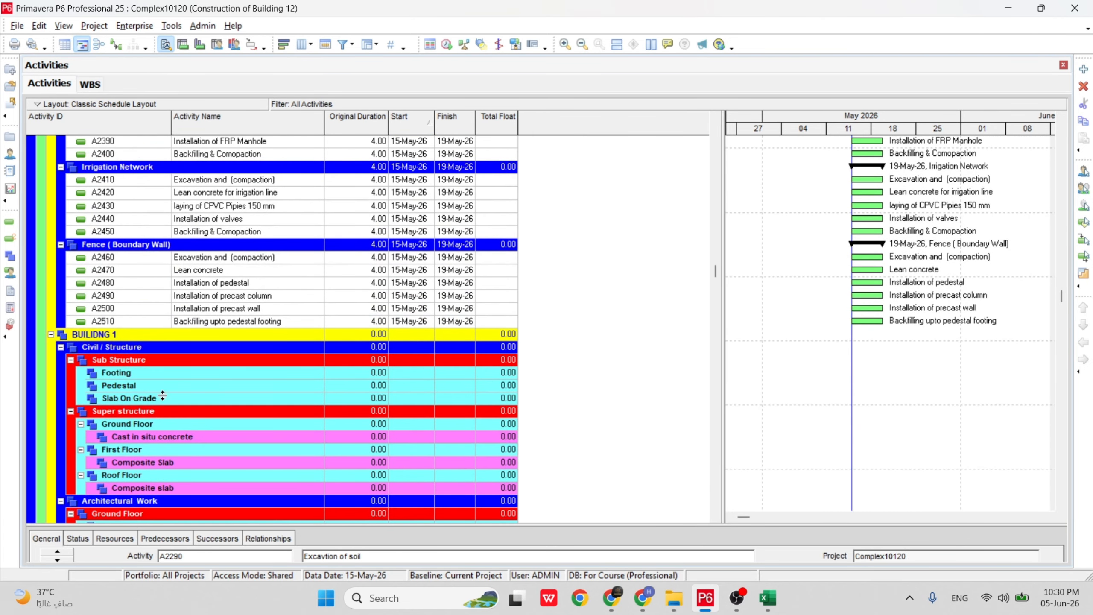
scroll(162, 395, "up", 6)
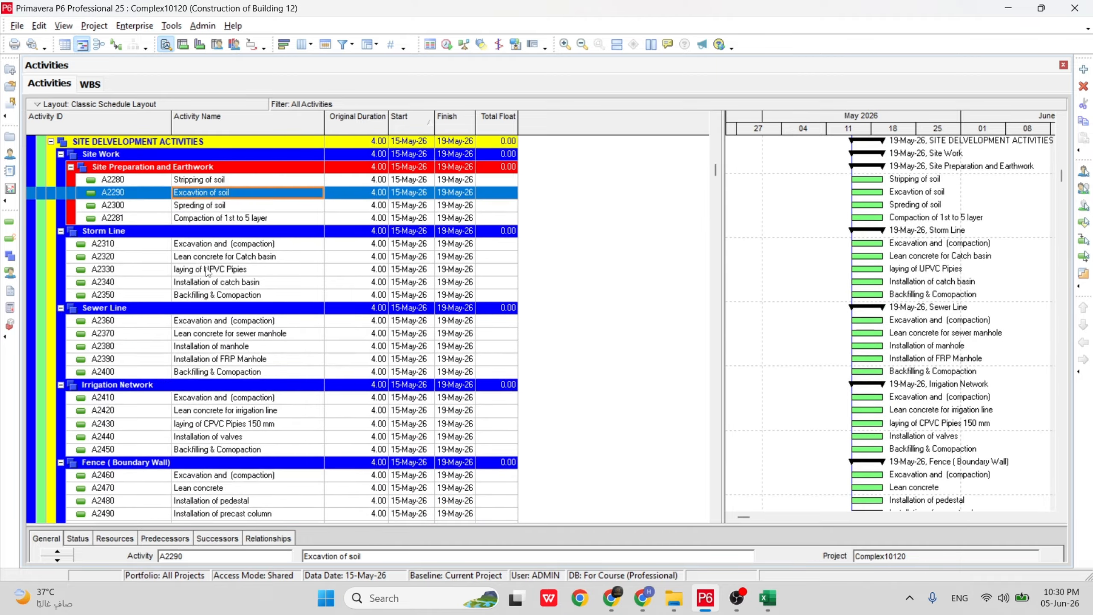
scroll(206, 271, "down", 5)
scroll(208, 324, "up", 4)
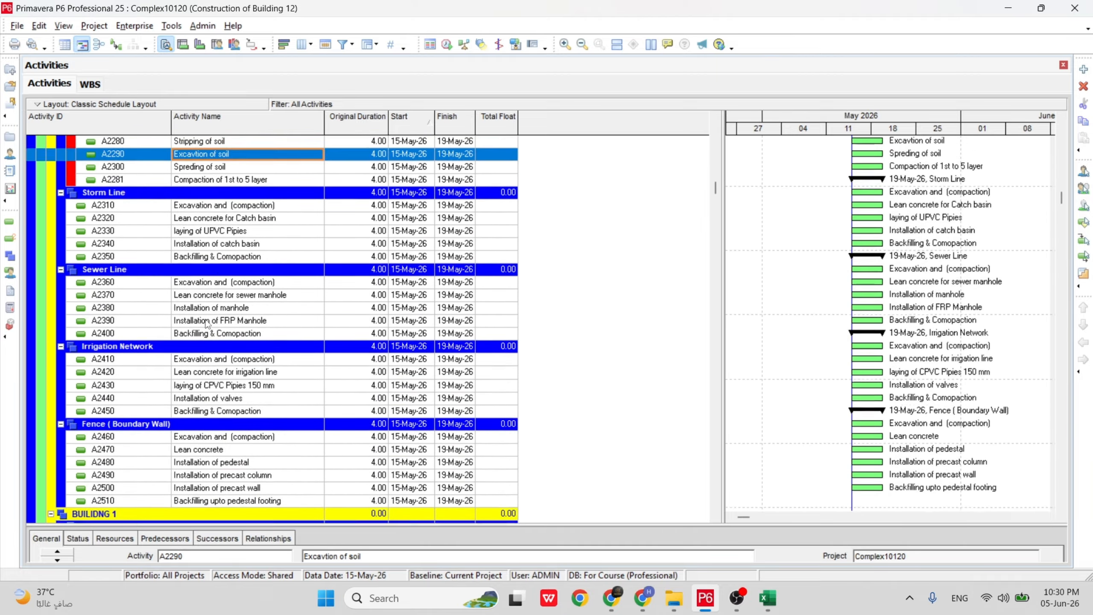
scroll(209, 215, "up", 2)
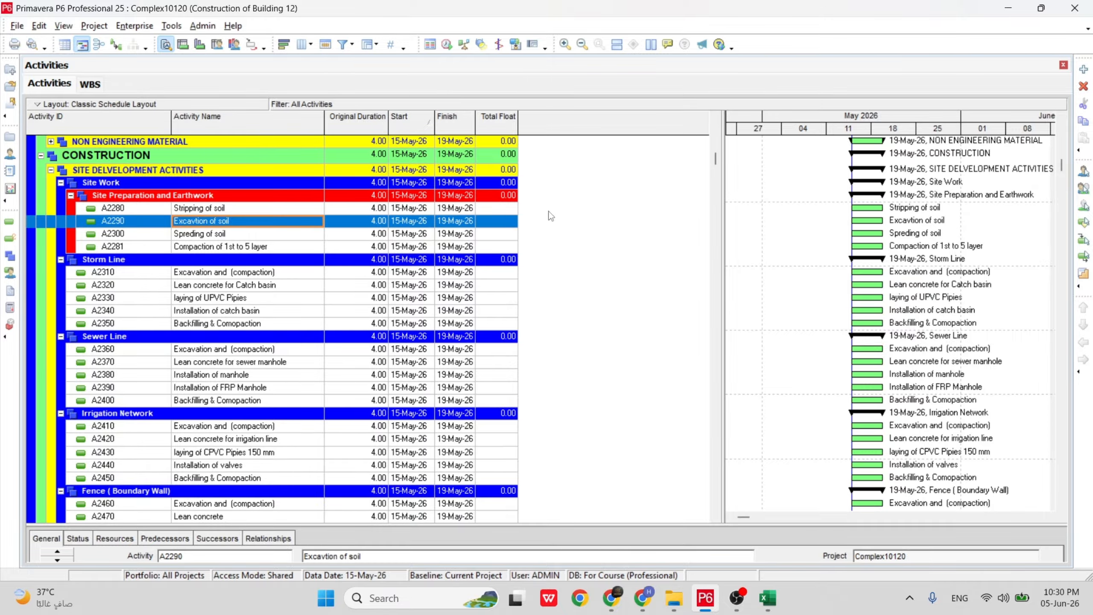
scroll(249, 450, "down", 3)
scroll(250, 450, "down", 1)
scroll(312, 257, "up", 5)
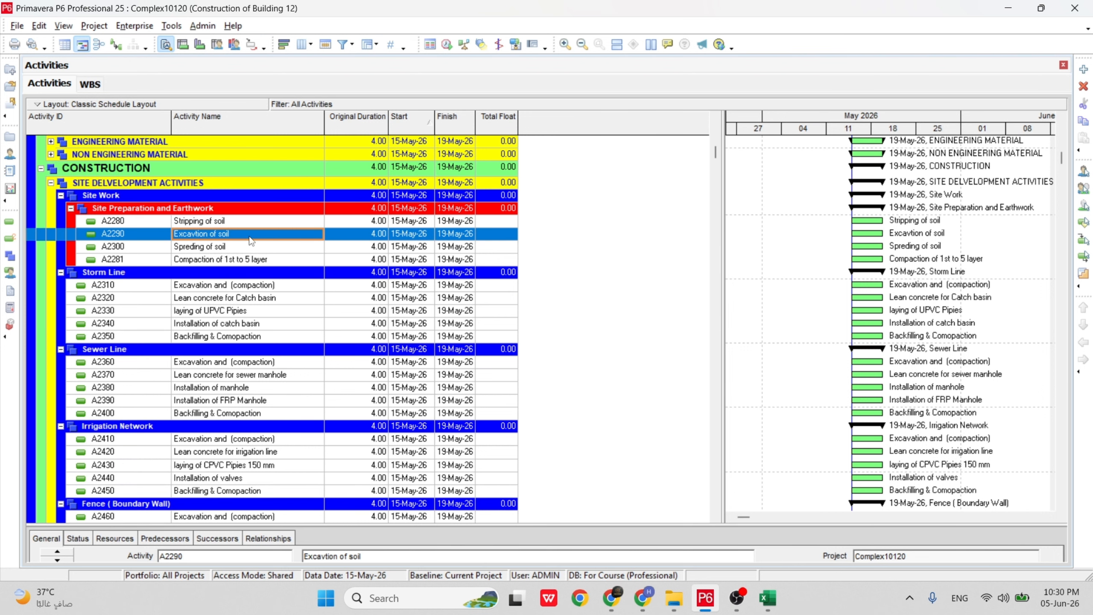
Examine BUILIDNG 1's Footing, Pedestal and Slab On Grade levels in relation to the soil excavation activity under Site Work.
scroll(314, 291, "down", 6)
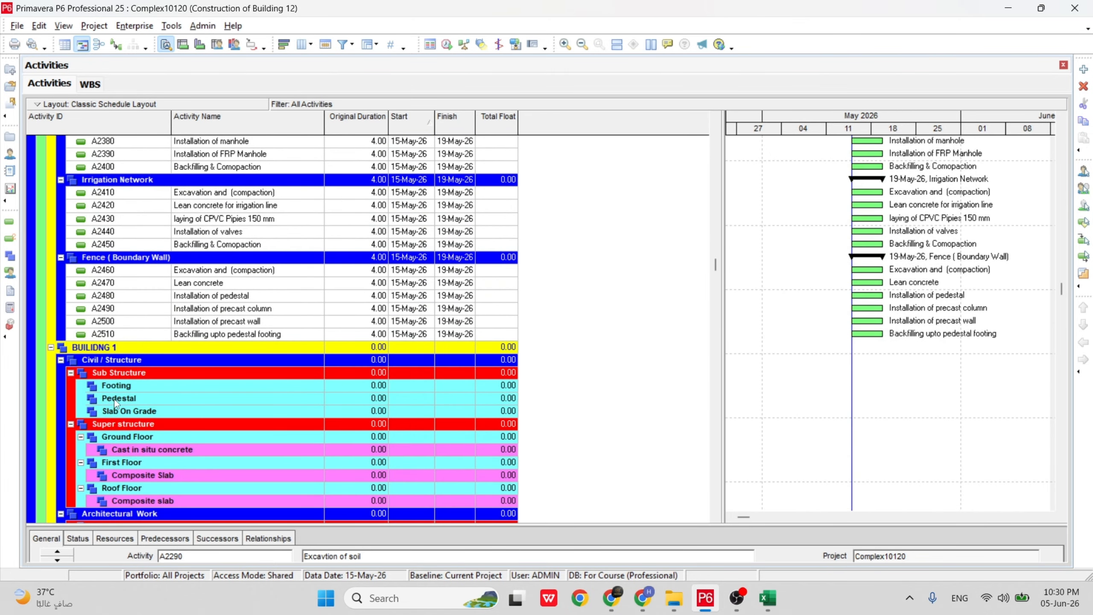
scroll(180, 345, "down", 1)
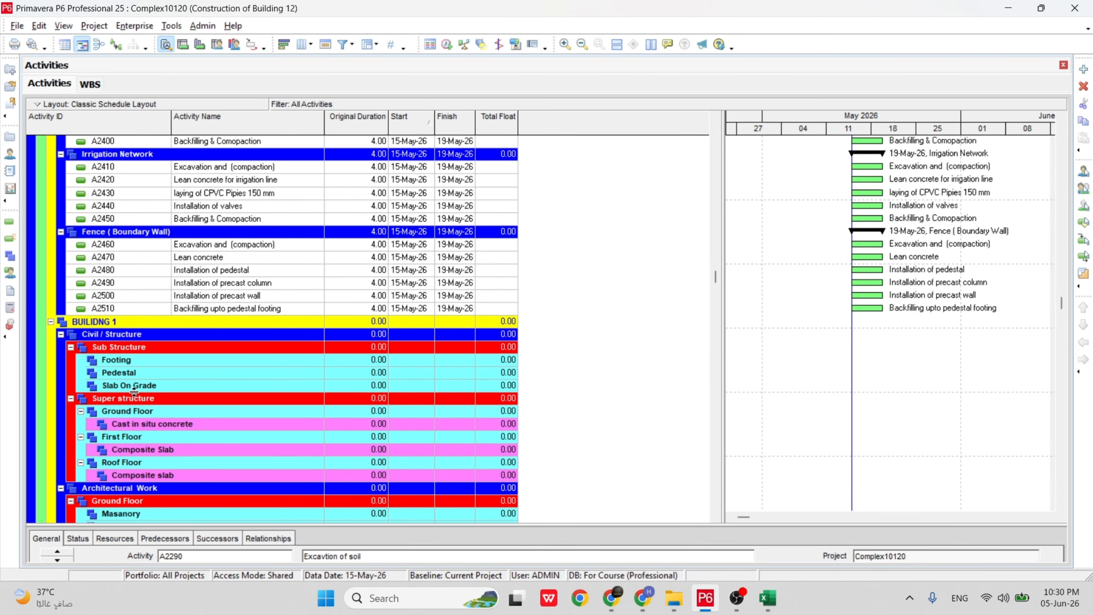
scroll(200, 326, "up", 1)
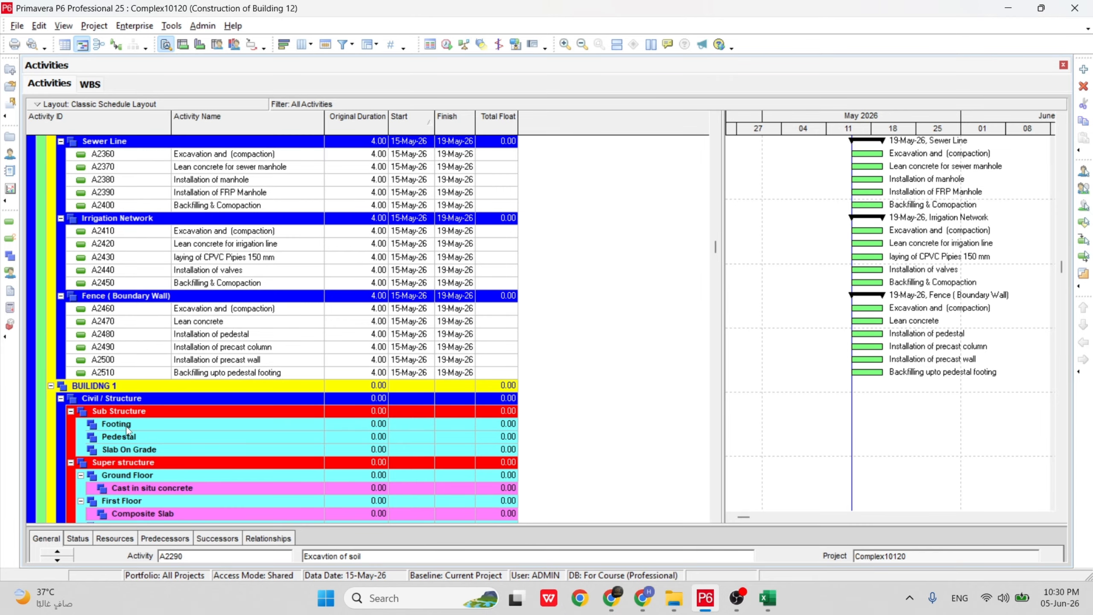
scroll(127, 431, "up", 5)
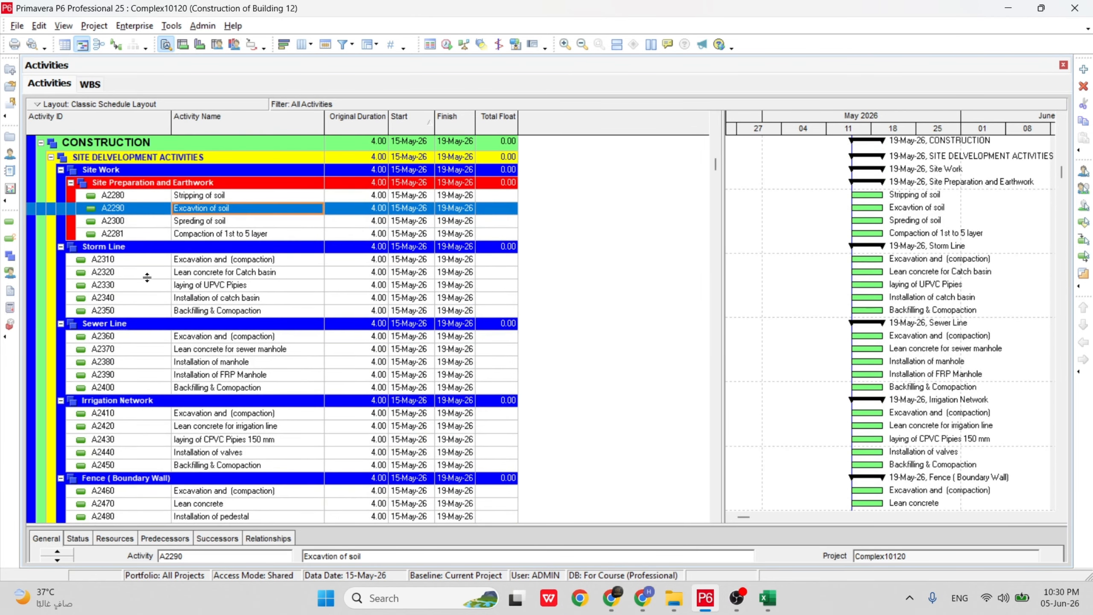
scroll(364, 201, "down", 4)
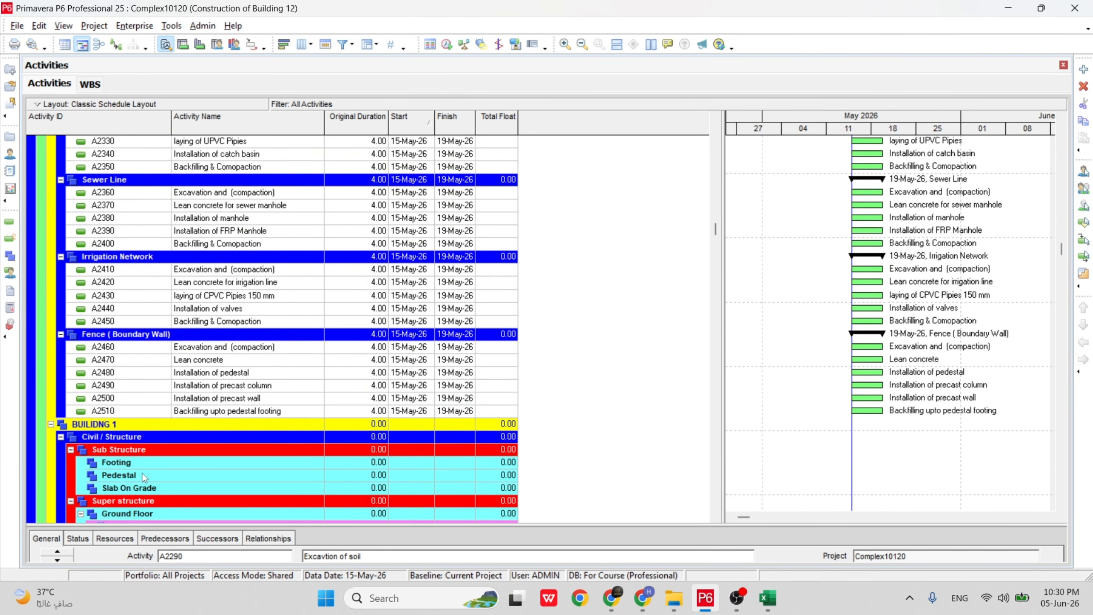
scroll(368, 338, "up", 4)
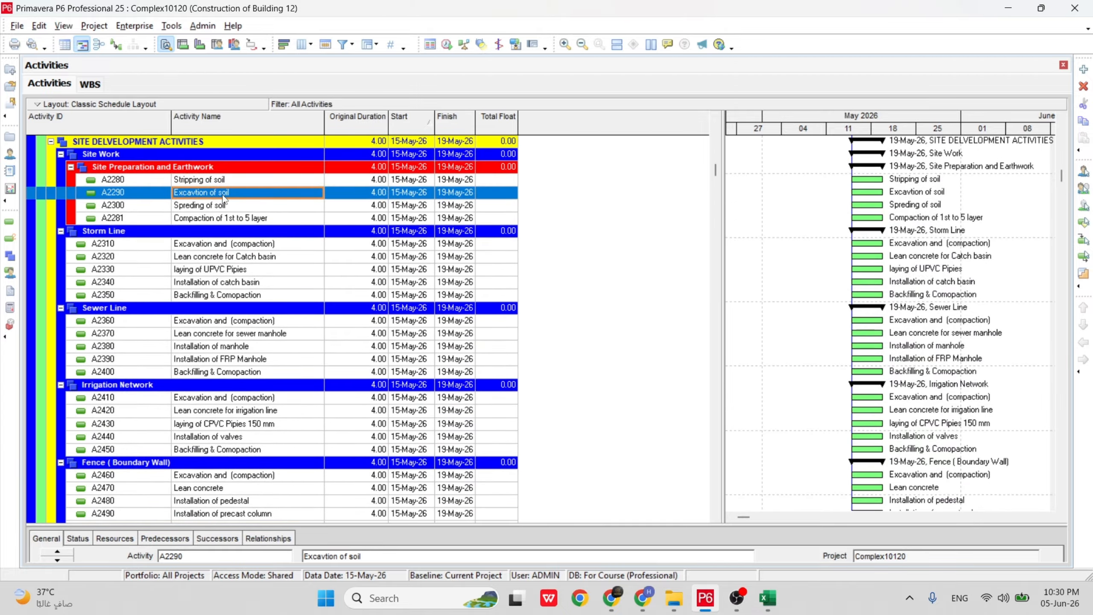
scroll(244, 226, "down", 4)
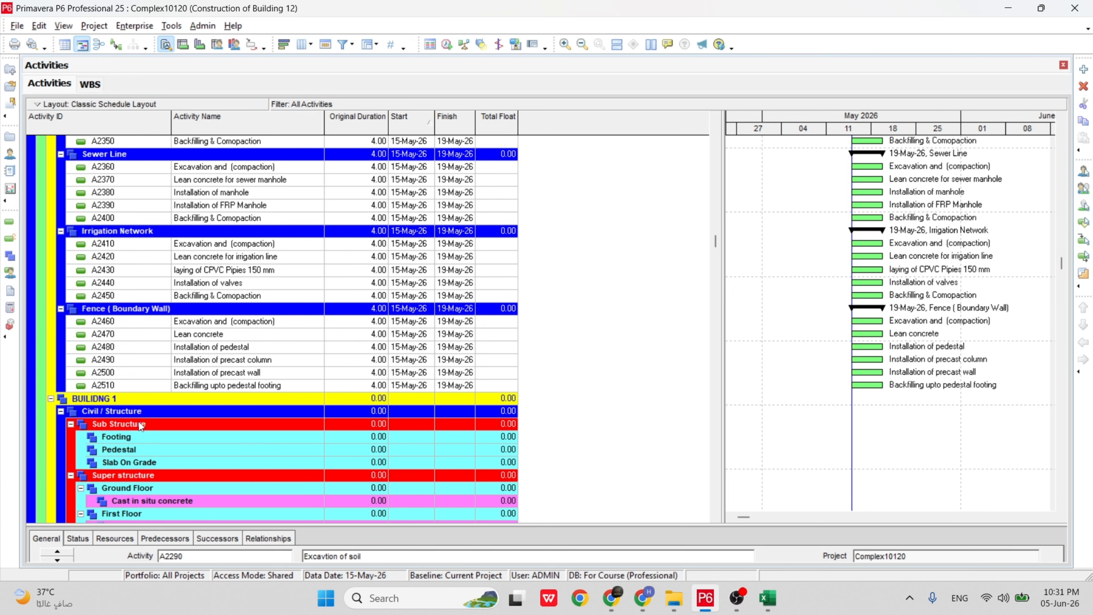
scroll(141, 425, "up", 7)
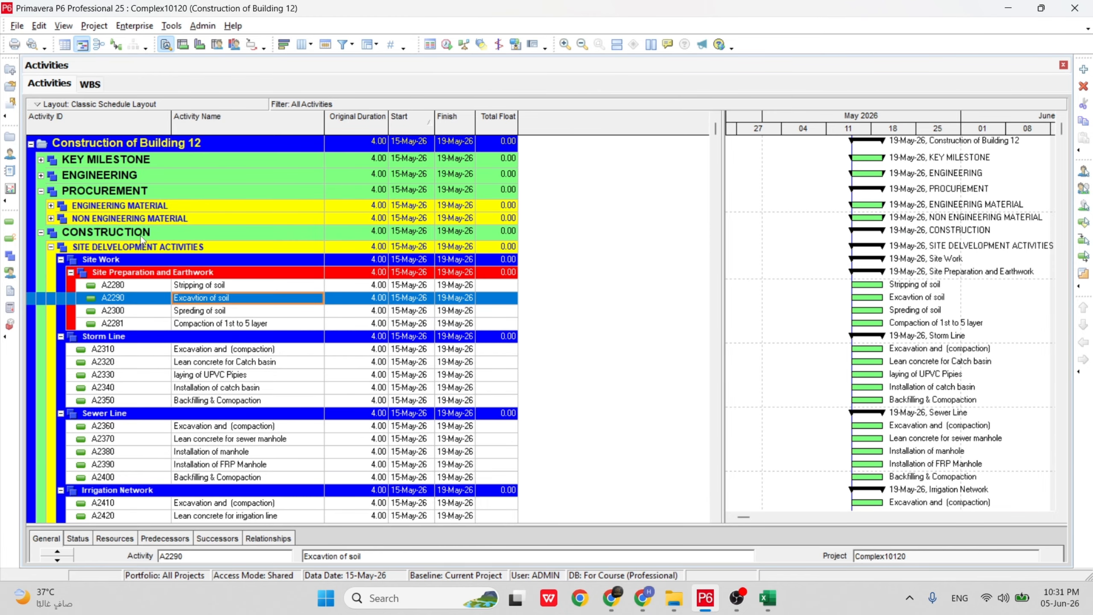
Review the order from site development activities to BUILIDNG 1's Sub Structure, Super structure and Architectural Work levels.
scroll(142, 226, "down", 2)
scroll(142, 226, "down", 8)
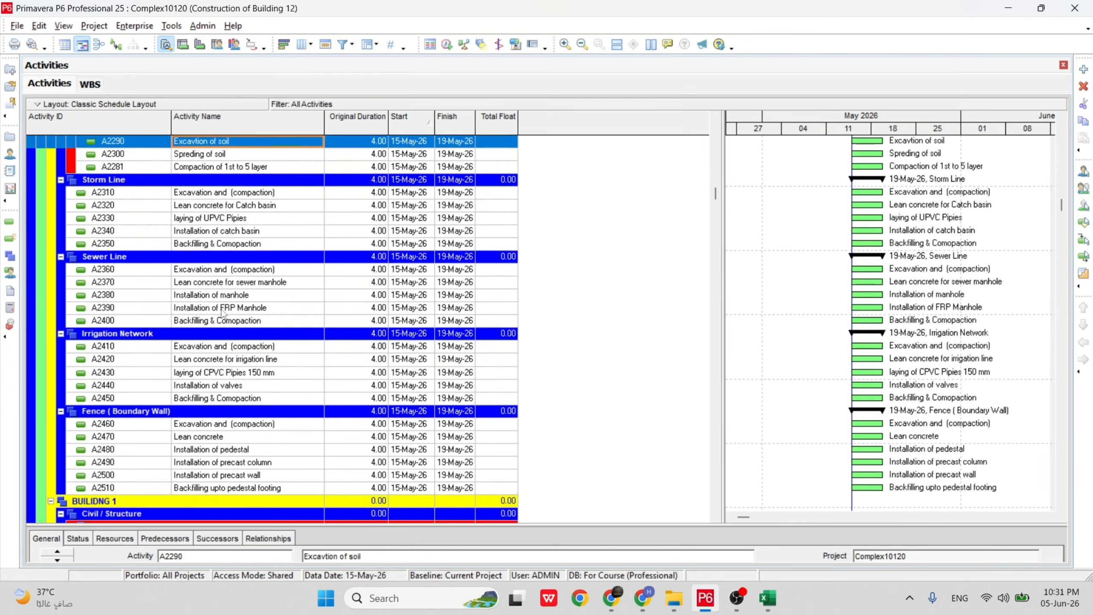
scroll(218, 402, "down", 2)
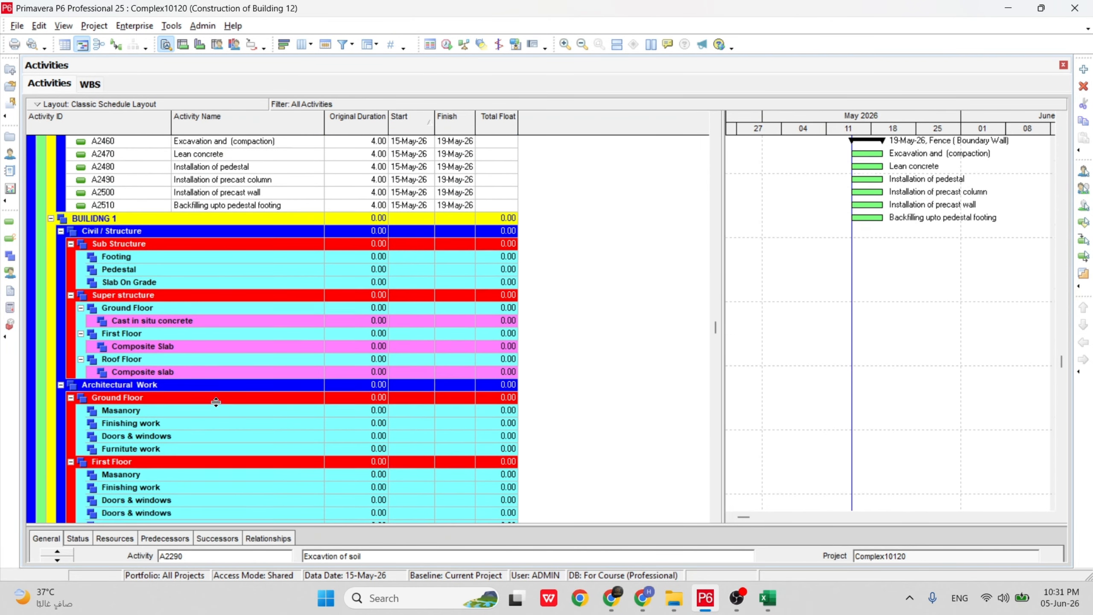
scroll(216, 403, "up", 3)
scroll(216, 403, "down", 1)
scroll(217, 398, "up", 2)
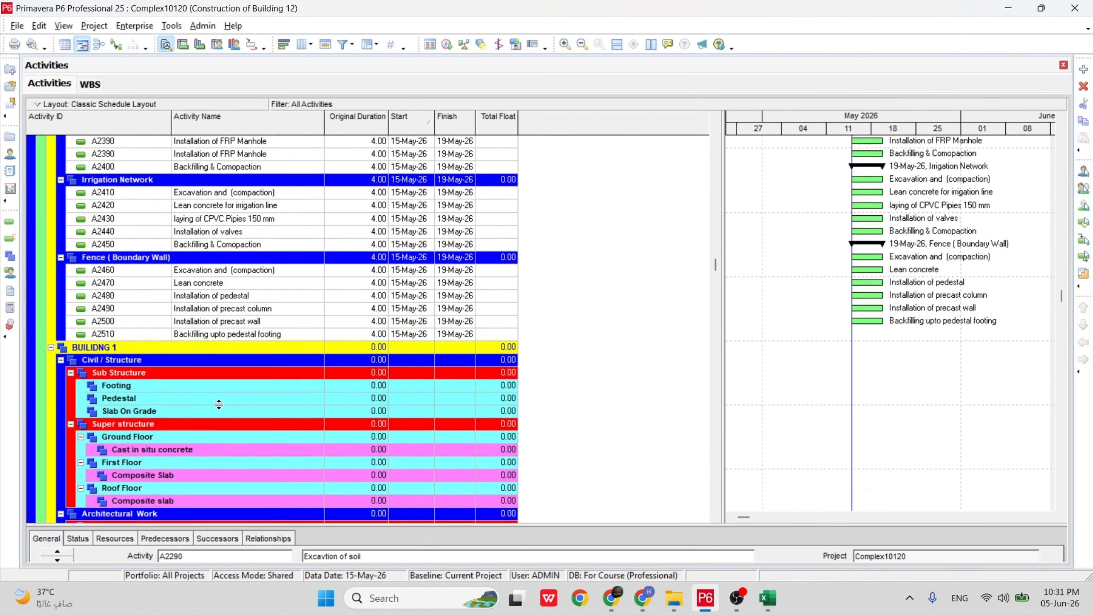
scroll(219, 392, "down", 4)
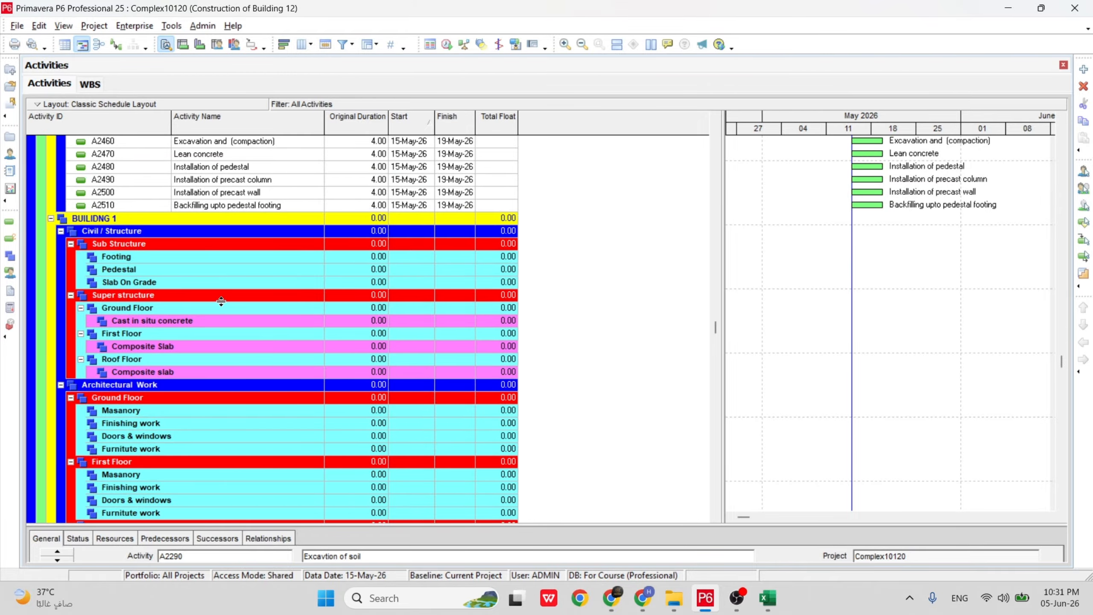
Add an activity named "Lean concrete" under the Footing level of BUILIDNG 1's Sub Structure, correcting the spelling of its name.
left_click(131, 256)
right_click(134, 256)
left_click(191, 324)
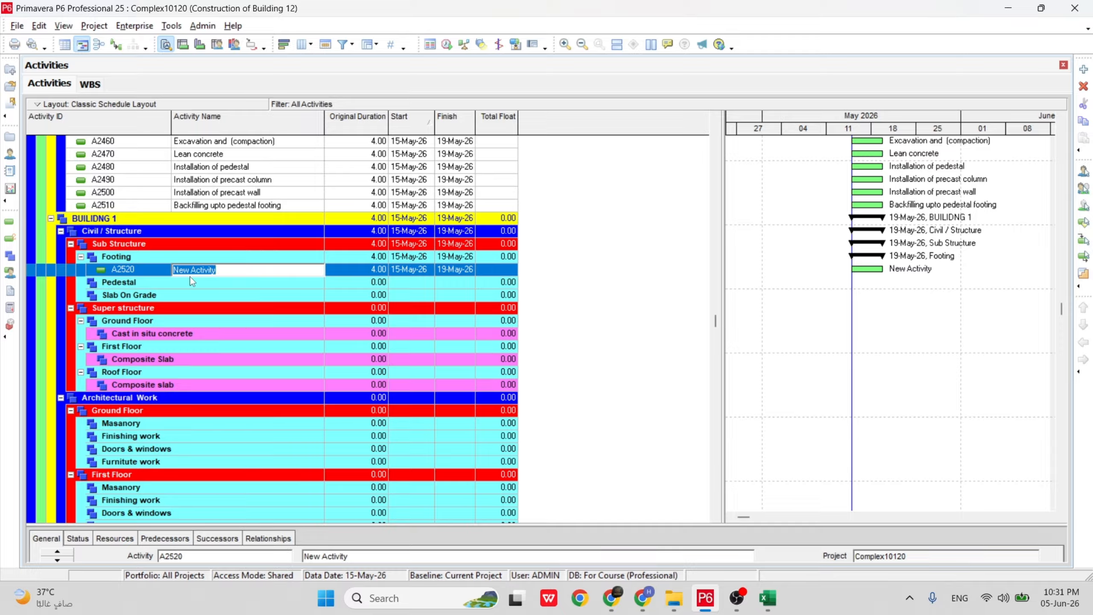
key("BackSpace")
type("Lean conxrete")
key("Return")
left_click(210, 273)
left_click(210, 273)
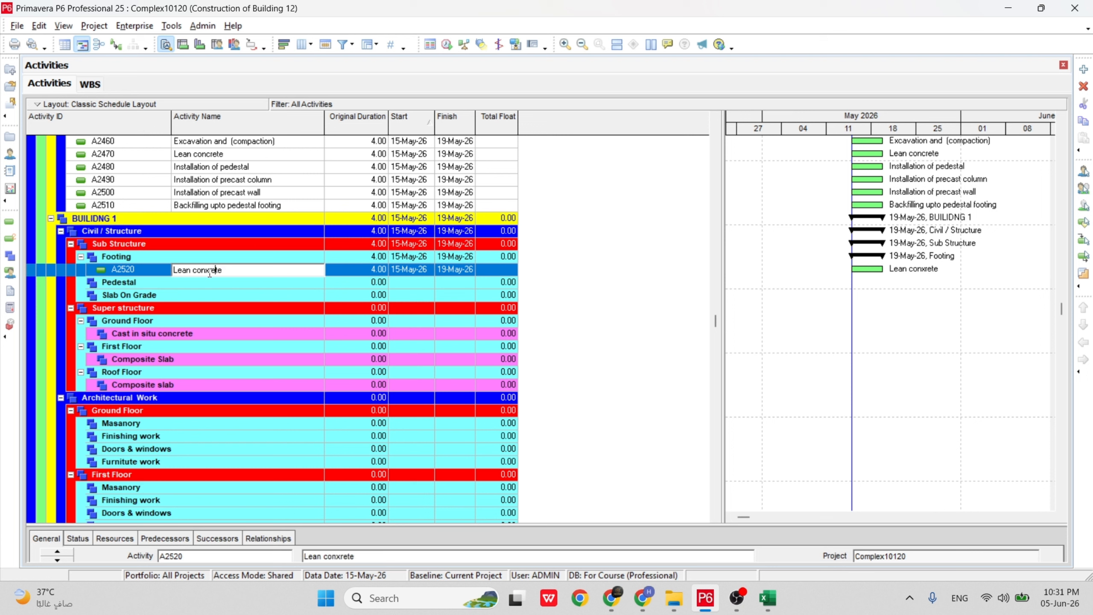
left_click(210, 273)
key("Delete")
type("c")
key("Return")
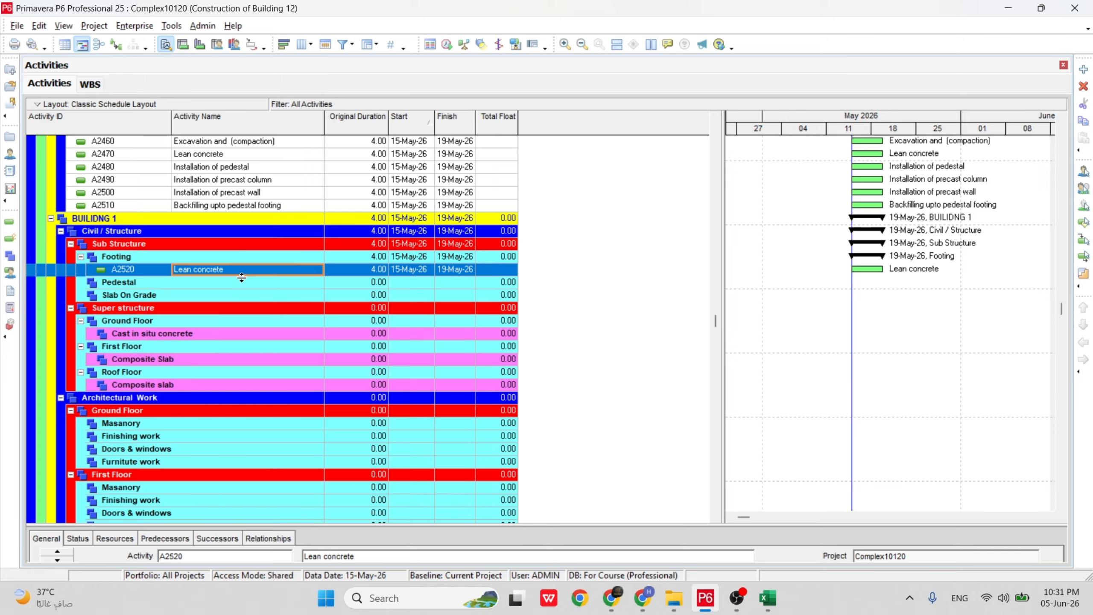
Add a second activity under Footing named "concreting of column".
right_click(226, 257)
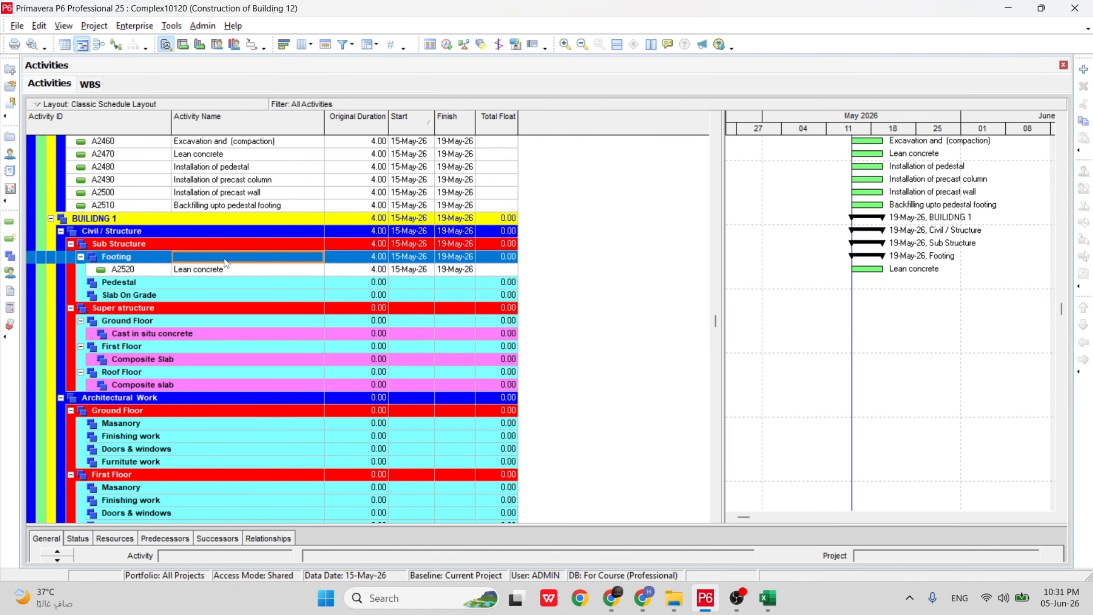
left_click(254, 318)
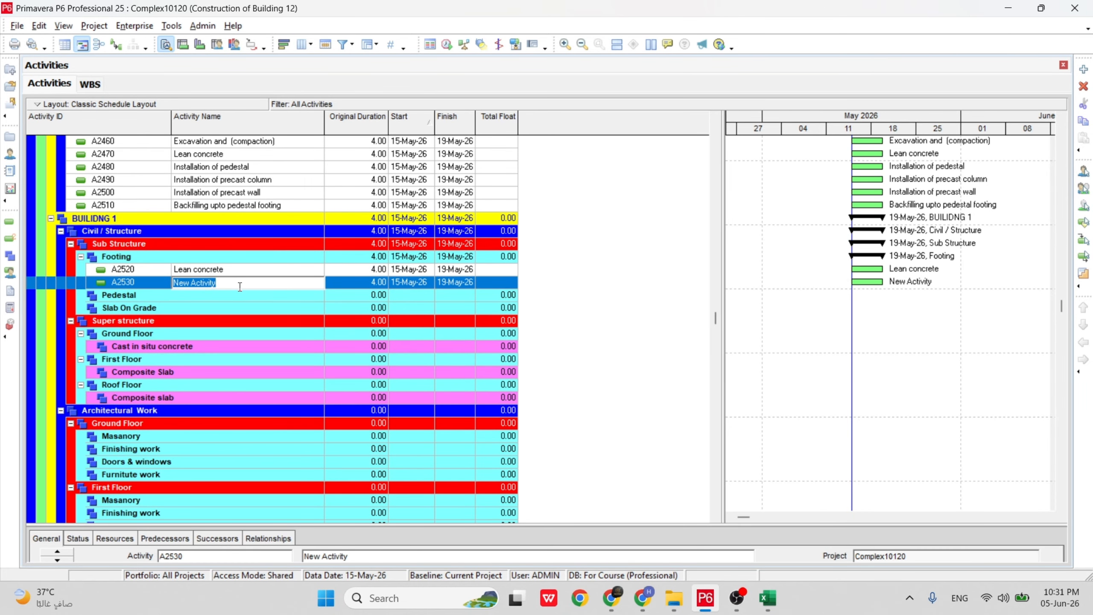
key("BackSpace")
type("concreting of column")
key("Return")
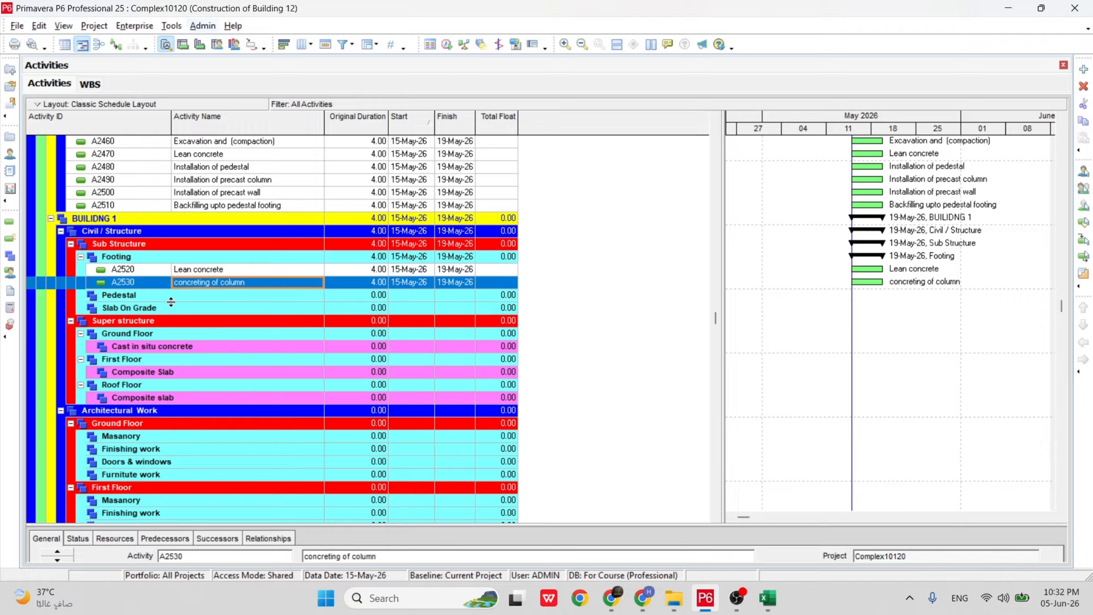
Copy the name of the second Footing activity for reuse and rename that activity "concreting of footing".
key("F2")
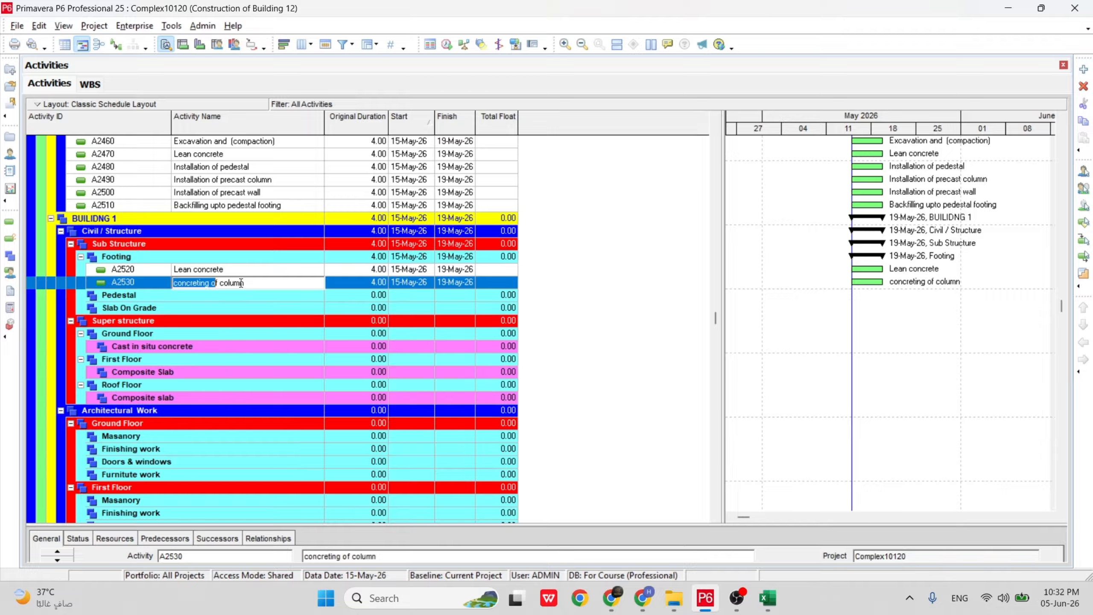
right_click(208, 287)
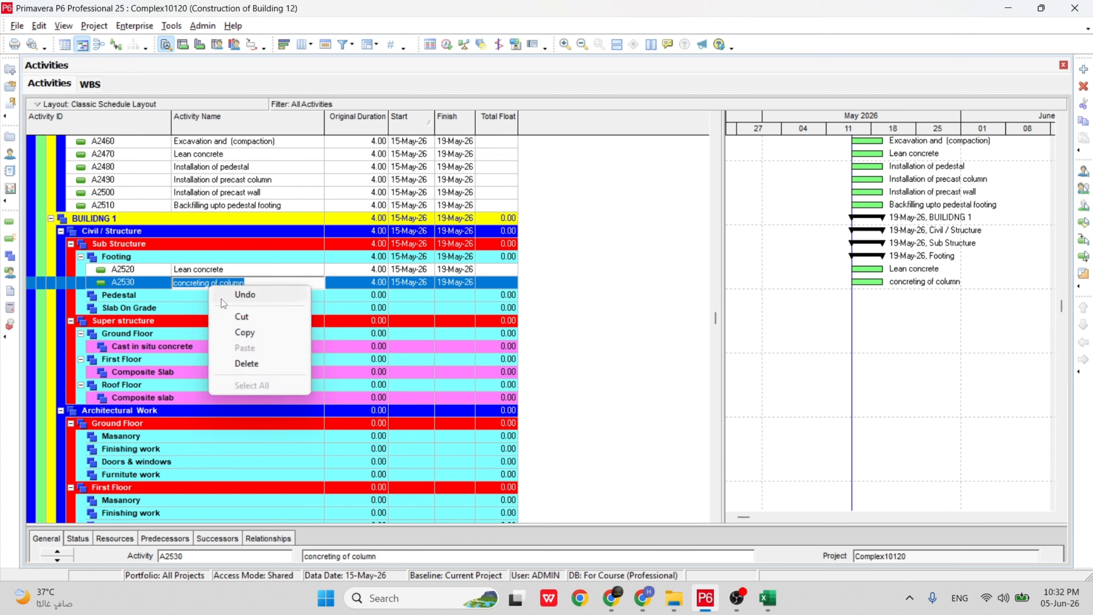
left_click(250, 333)
left_click(215, 283)
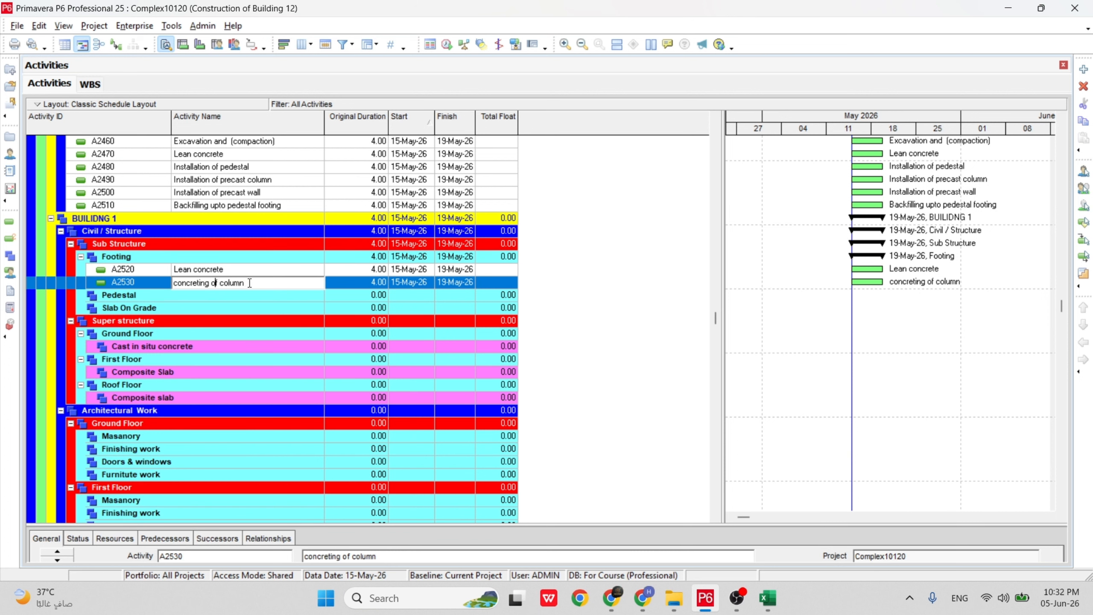
left_click_drag(250, 284, 111, 286)
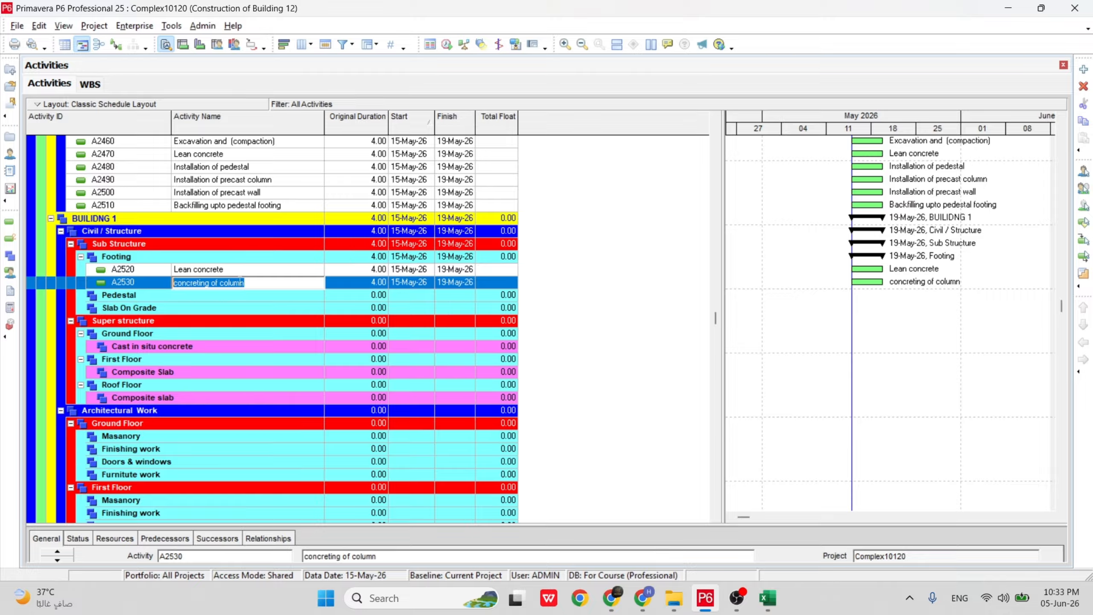
right_click(193, 283)
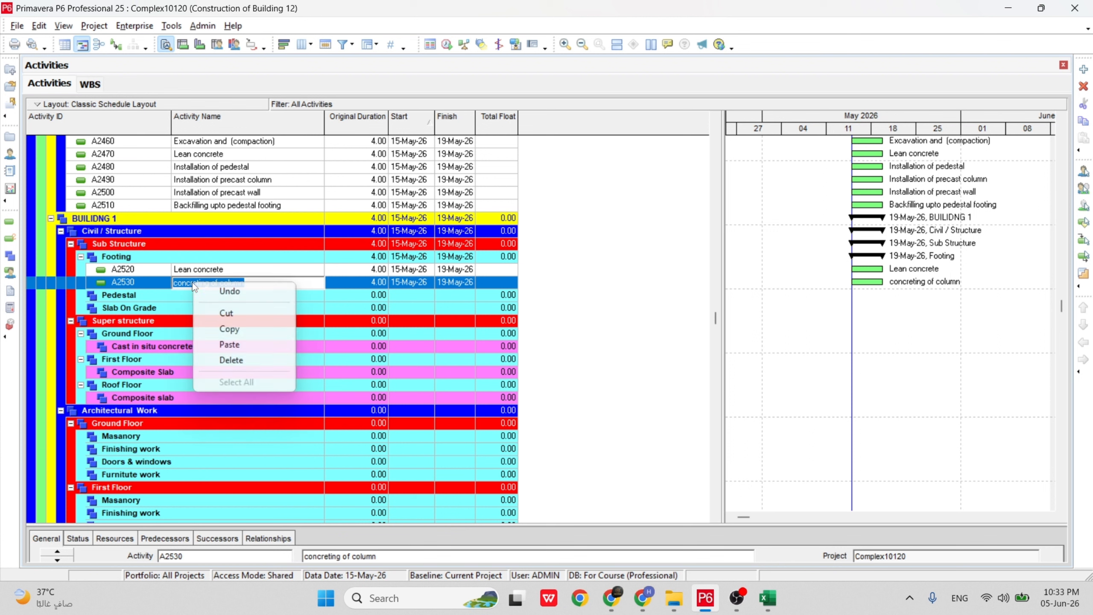
left_click(234, 336)
left_click_drag(245, 283, 220, 283)
type("f")
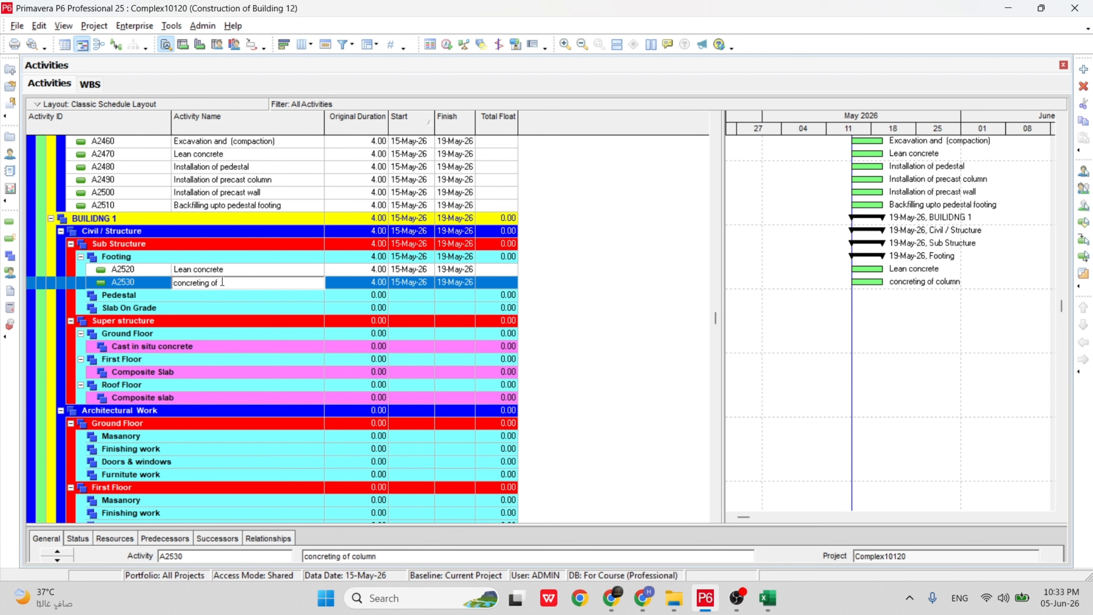
type("ooting")
key("Return")
Add a third activity under Footing named "concreting of column".
right_click(221, 281)
left_click(264, 325)
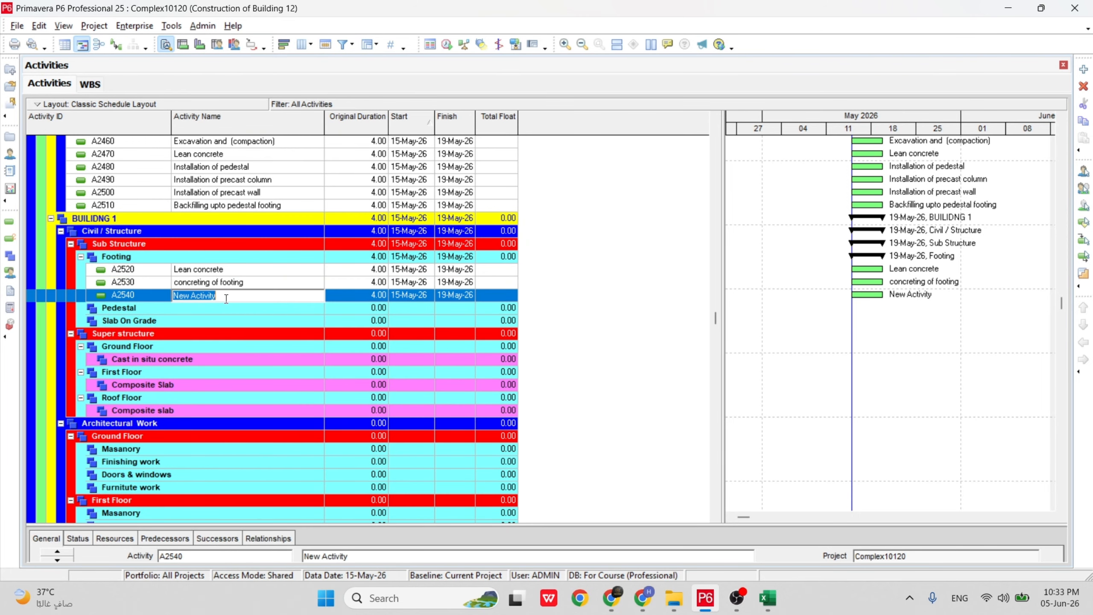
type("concreting of column")
key("Return")
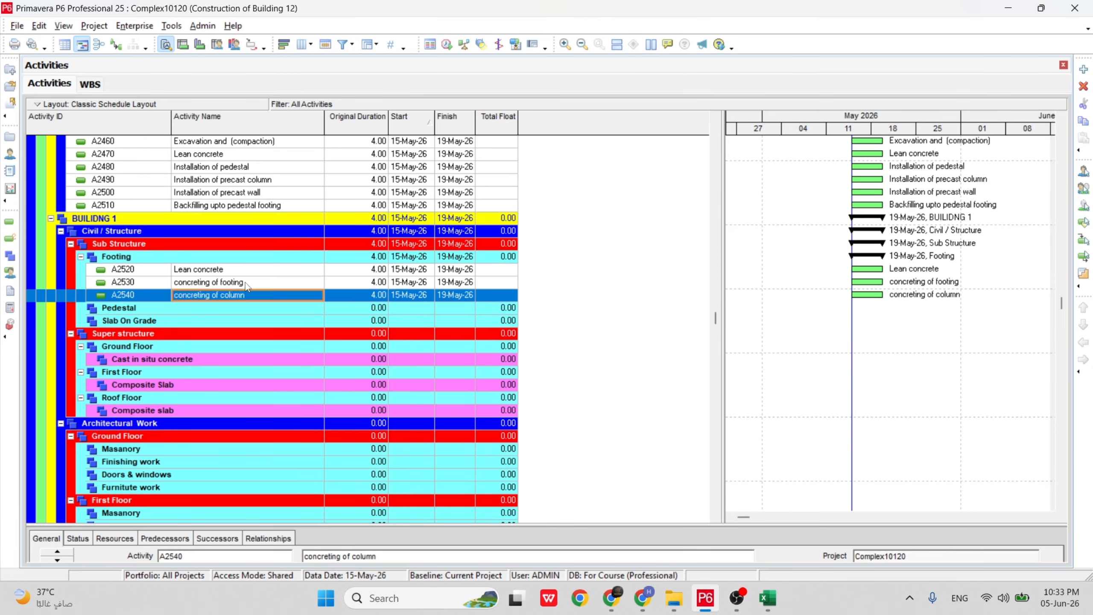
Rename the "concreting of footing" activity to "concreting of foundation".
left_click(244, 283)
double_click(244, 280)
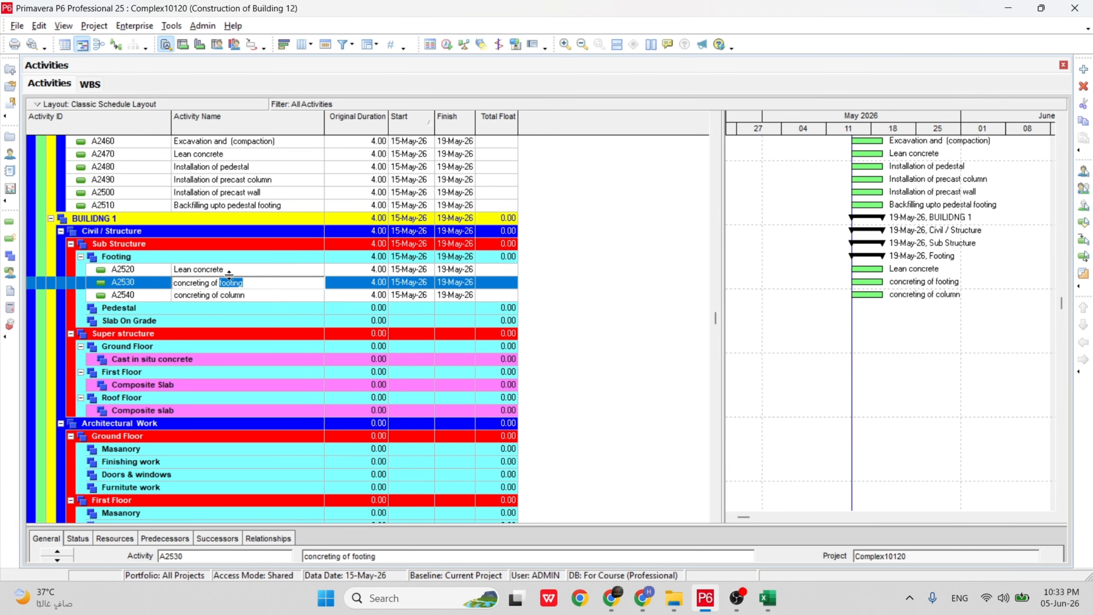
type("foundation")
key("Return")
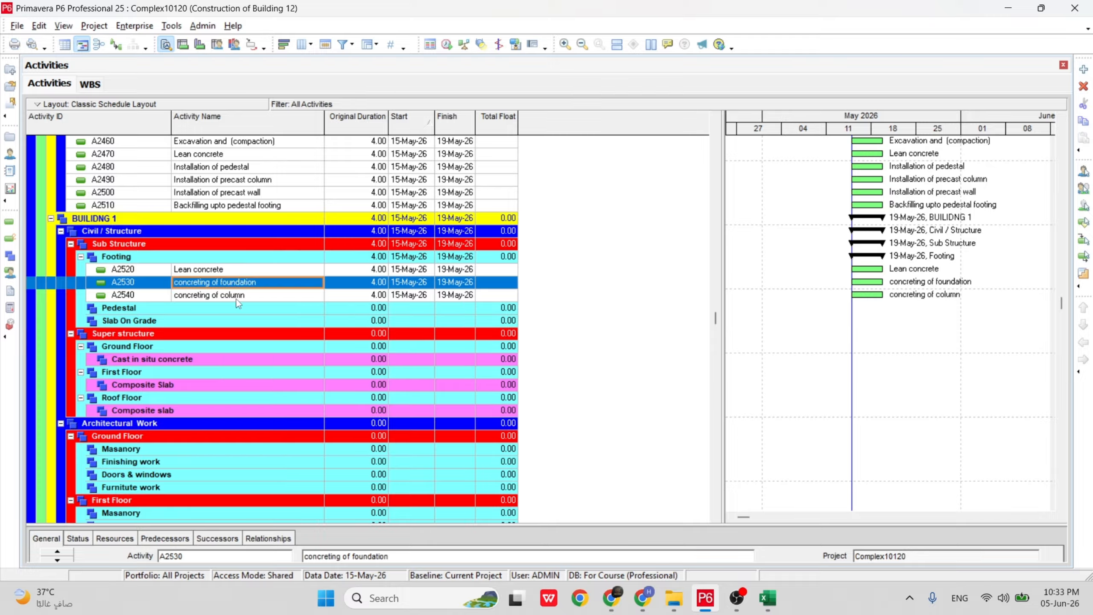
Add a new activity under the Pedestal level of BUILIDNG 1's Sub Structure.
left_click(227, 296)
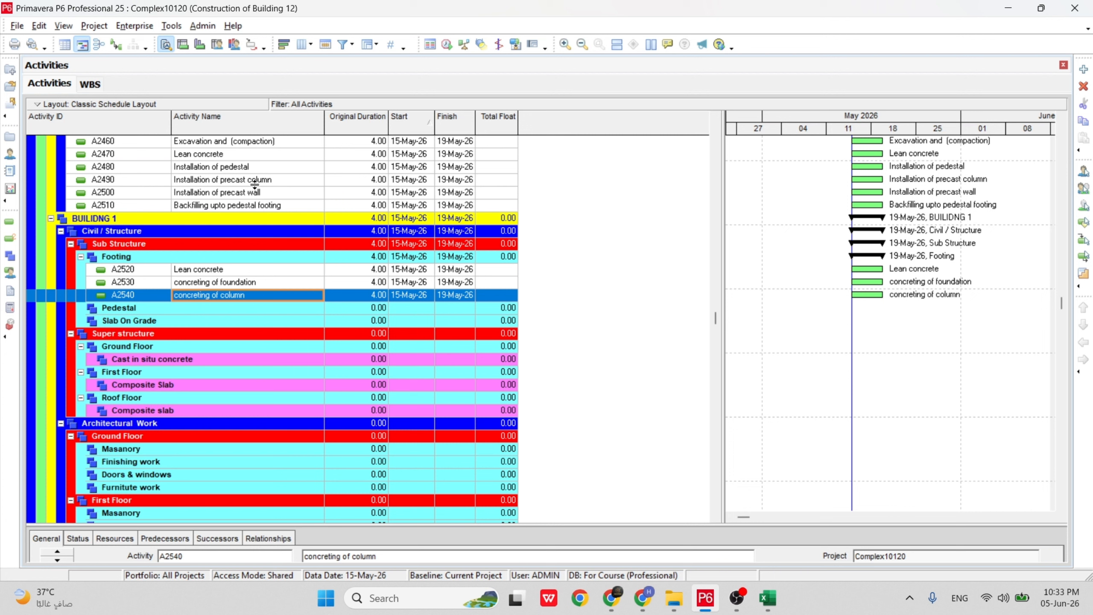
left_click(190, 307)
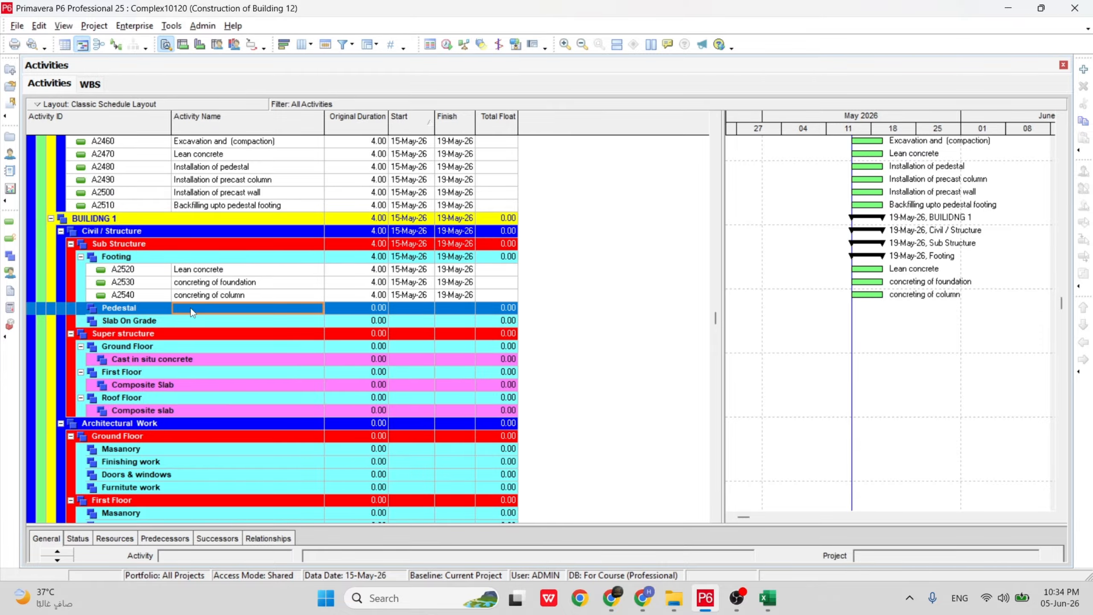
right_click(190, 307)
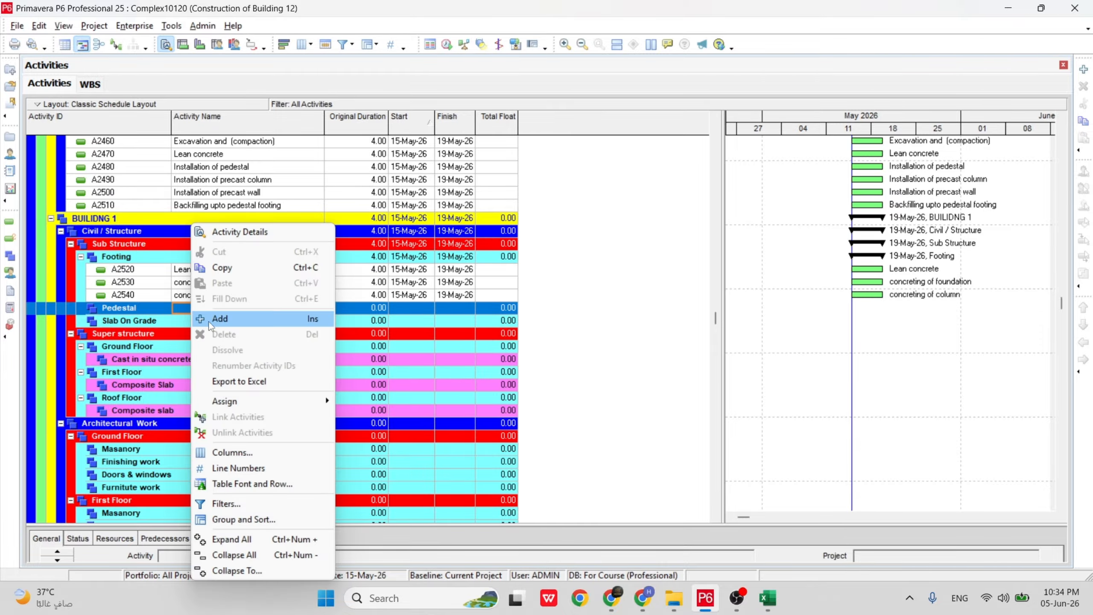
left_click(224, 318)
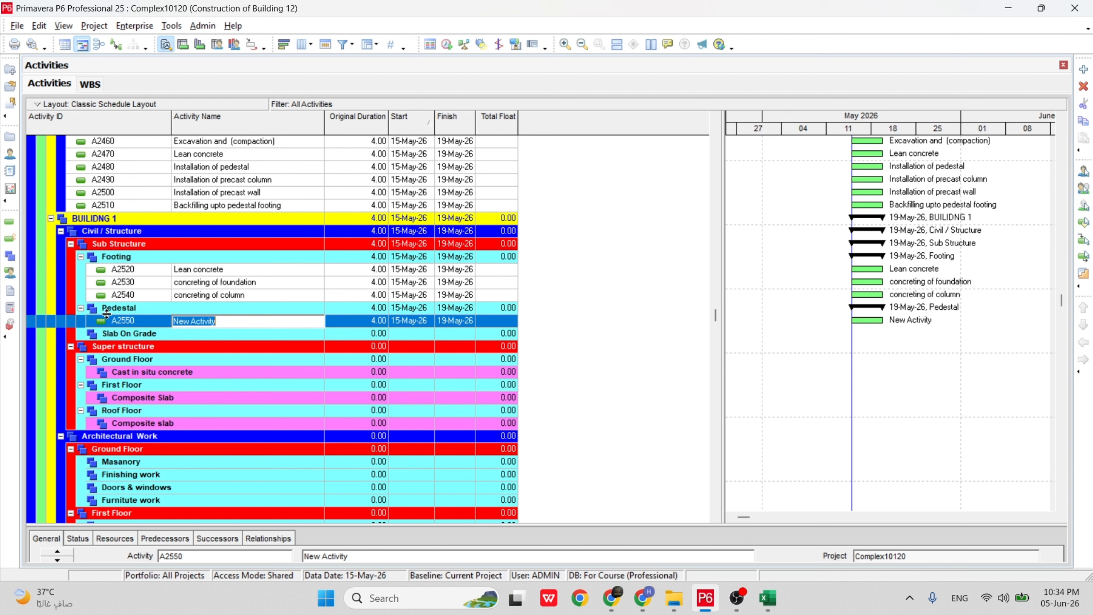
left_click_drag(231, 322, 129, 317)
left_click(209, 296)
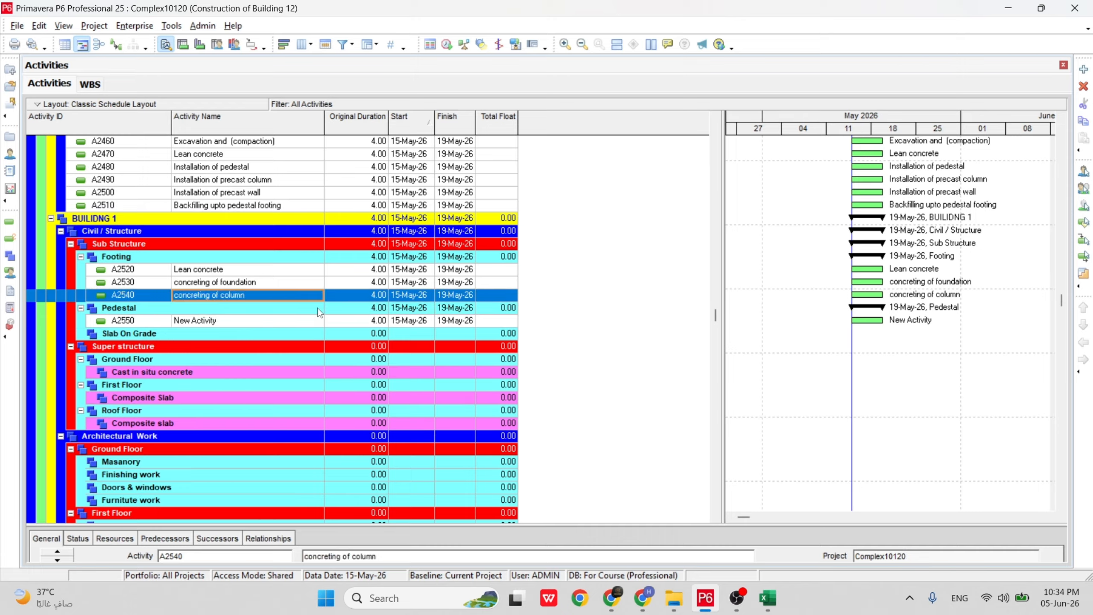
Name the new Pedestal activity "concrting of pedestal column".
left_click(227, 321)
left_click(227, 321)
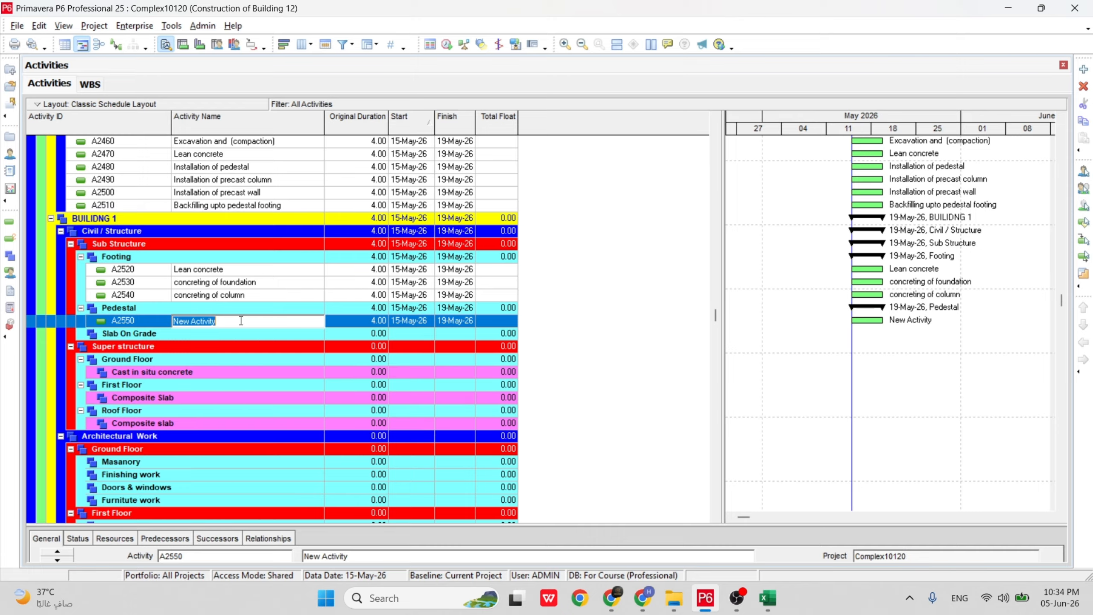
key("BackSpace")
type("column p")
key("BackSpace")
key("BackSpace")
key("BackSpace")
key("BackSpace")
key("BackSpace")
key("BackSpace")
key("BackSpace")
key("BackSpace")
type("concrting of")
key("BackSpace")
key("BackSpace")
type("of pedes")
type("al column")
key("Return")
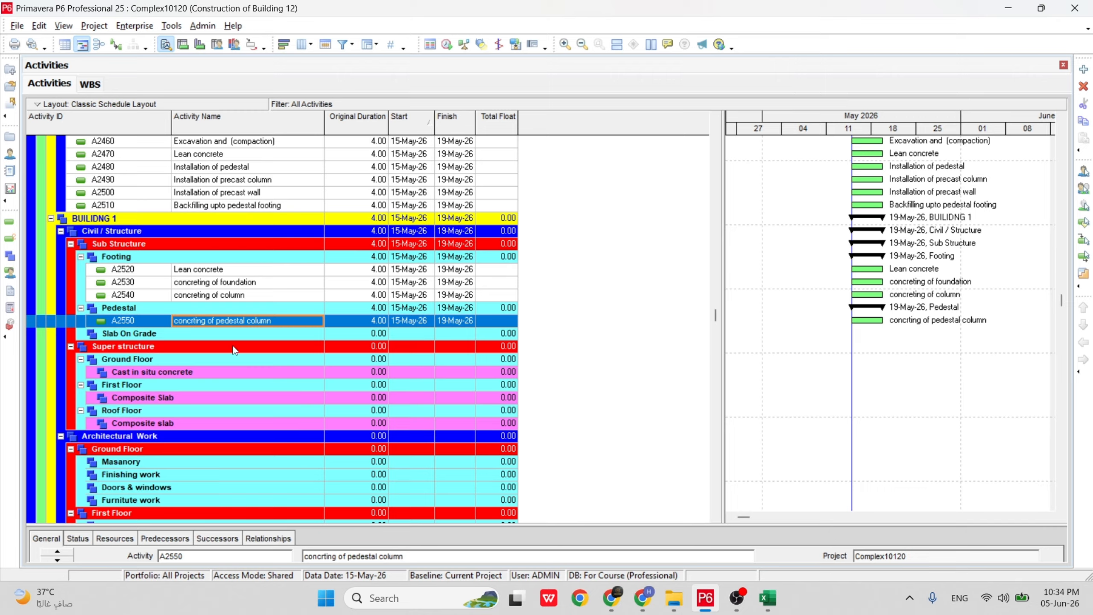
Add a second activity under Pedestal named "Waterproffing work".
right_click(234, 320)
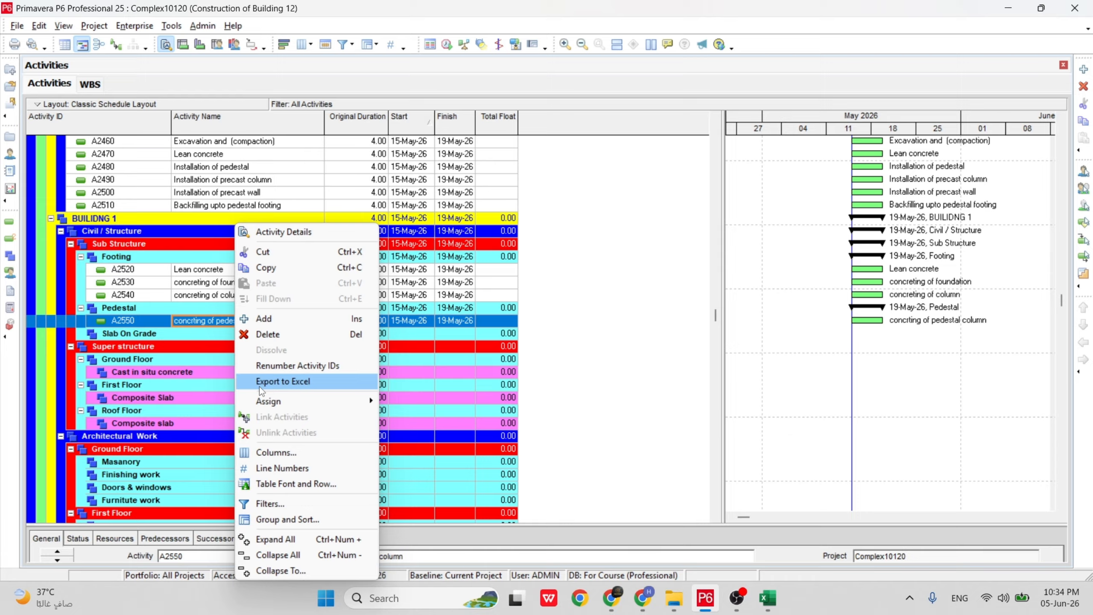
left_click(264, 319)
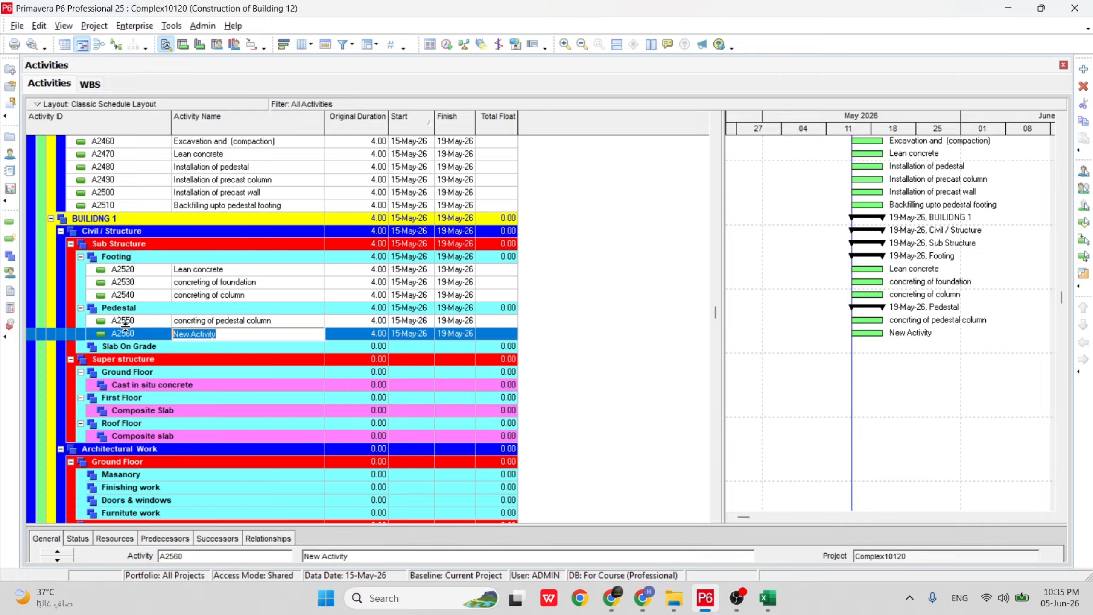
key("BackSpace")
type("Waterproffing work")
key("Return")
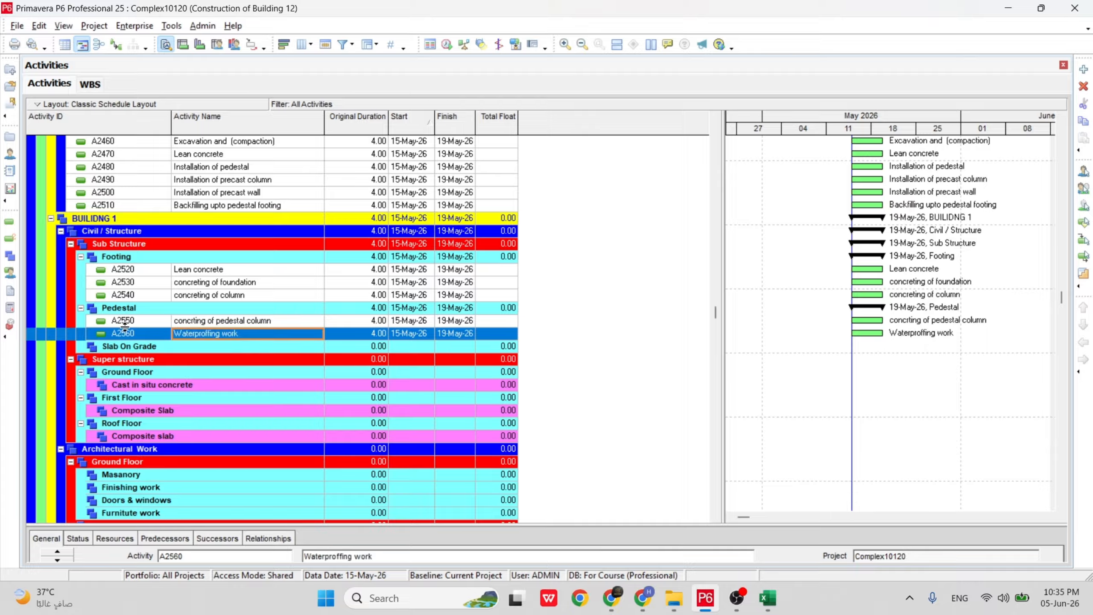
left_click(211, 286)
left_click(213, 296)
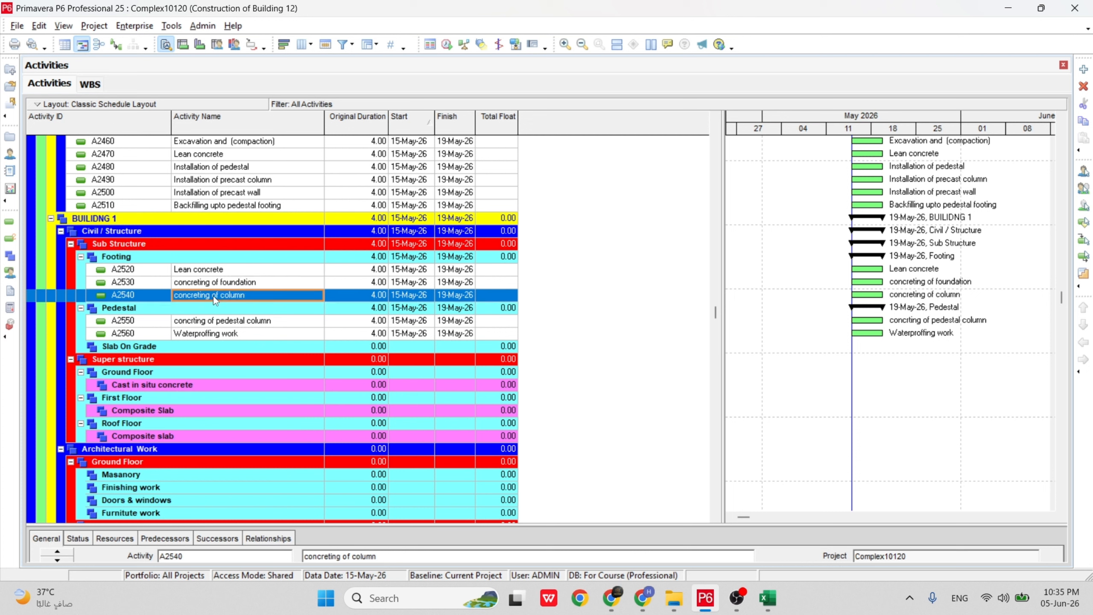
left_click(219, 321)
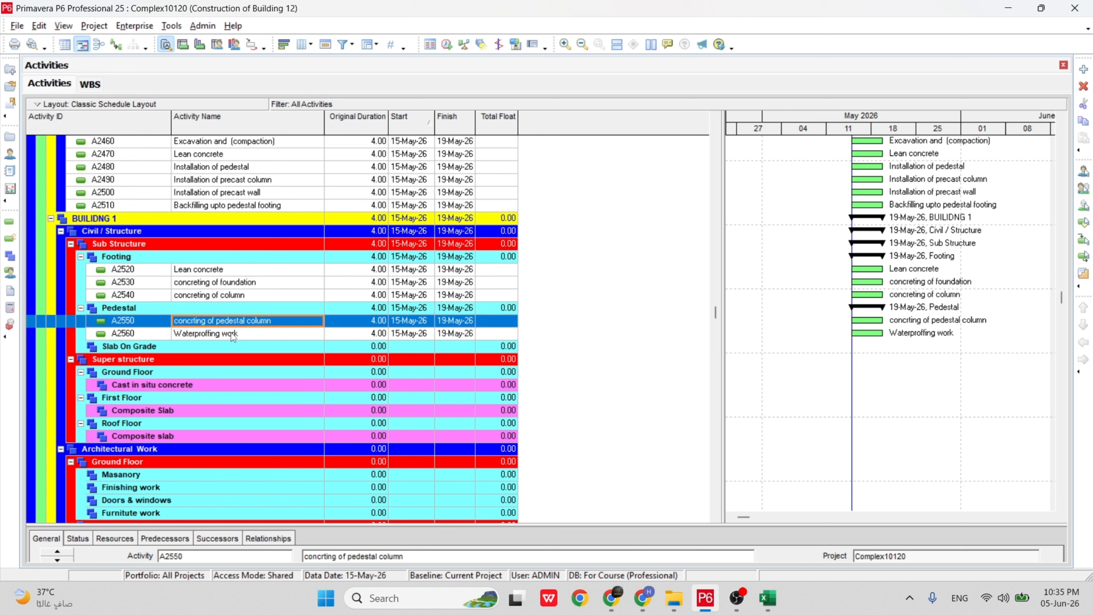
left_click(235, 335)
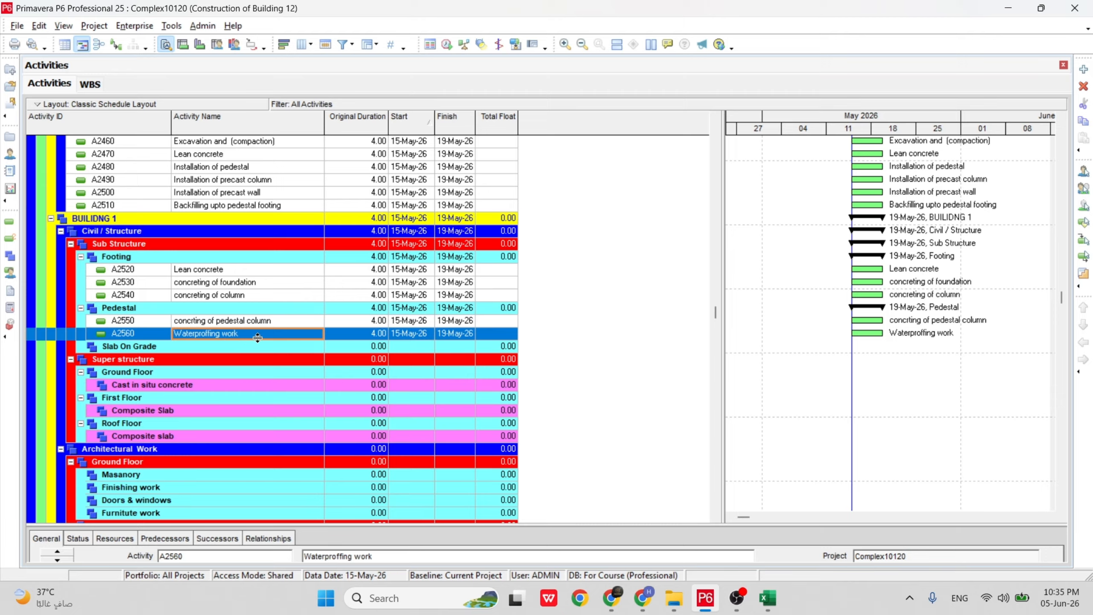
Add an activity named "Installation pvc conduits" under the Slab On Grade level.
left_click(190, 348)
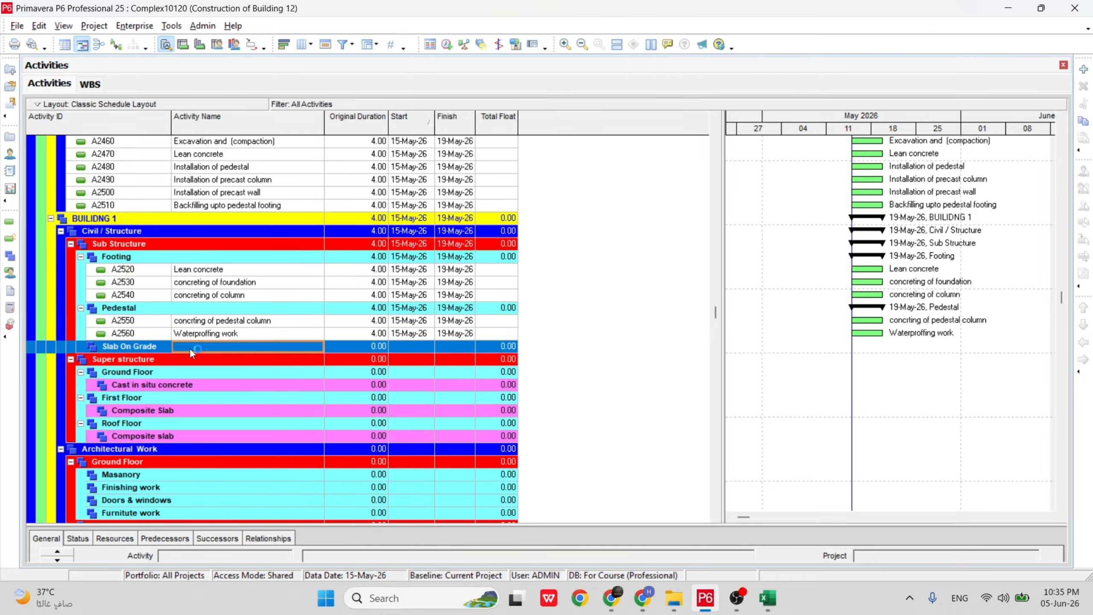
right_click(190, 348)
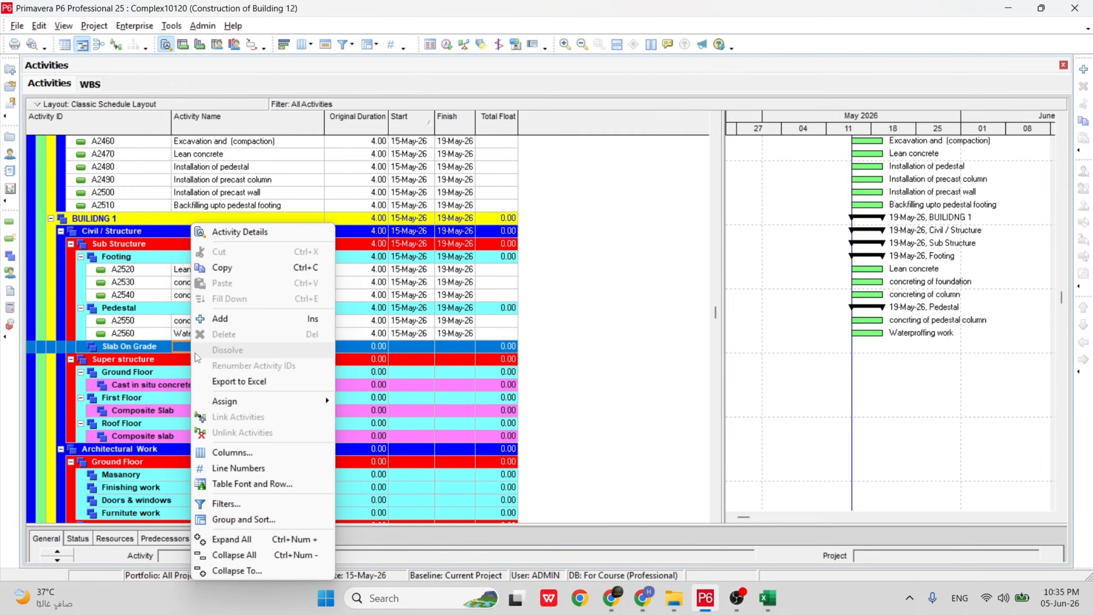
left_click(220, 318)
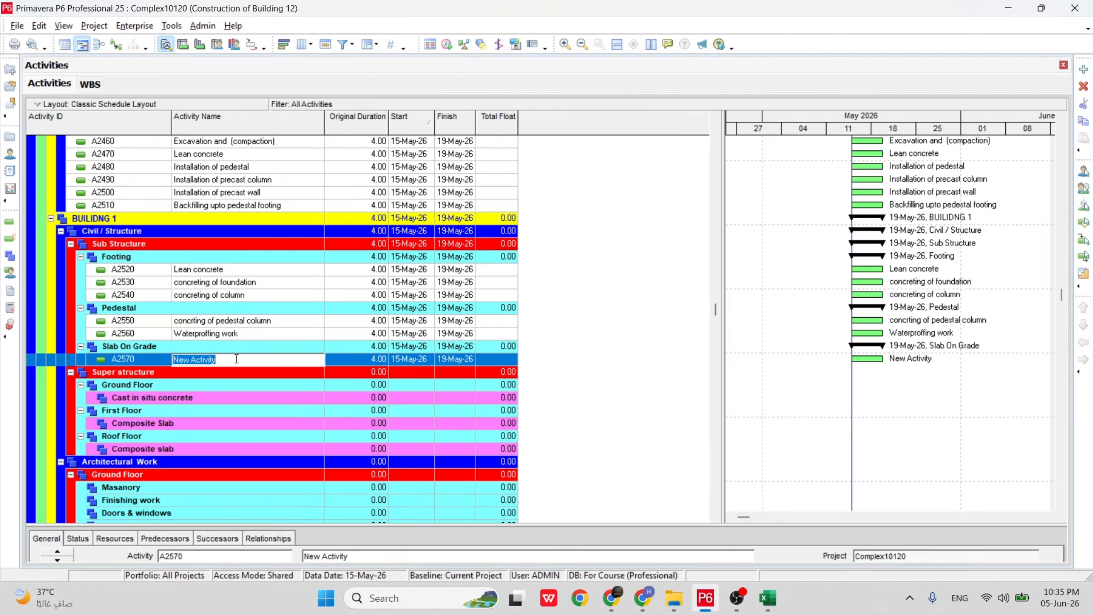
key("BackSpace")
type("Installation")
type("pvc conduits")
key("Return")
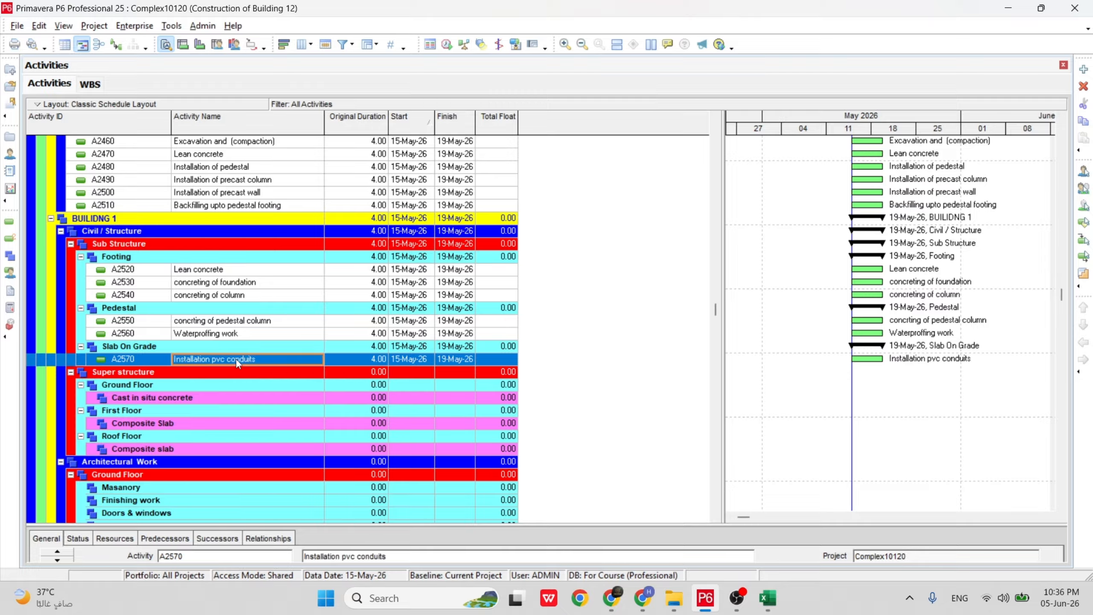
Add a second activity named "Concreting of slab on grade" under the Slab On Grade level.
right_click(236, 358)
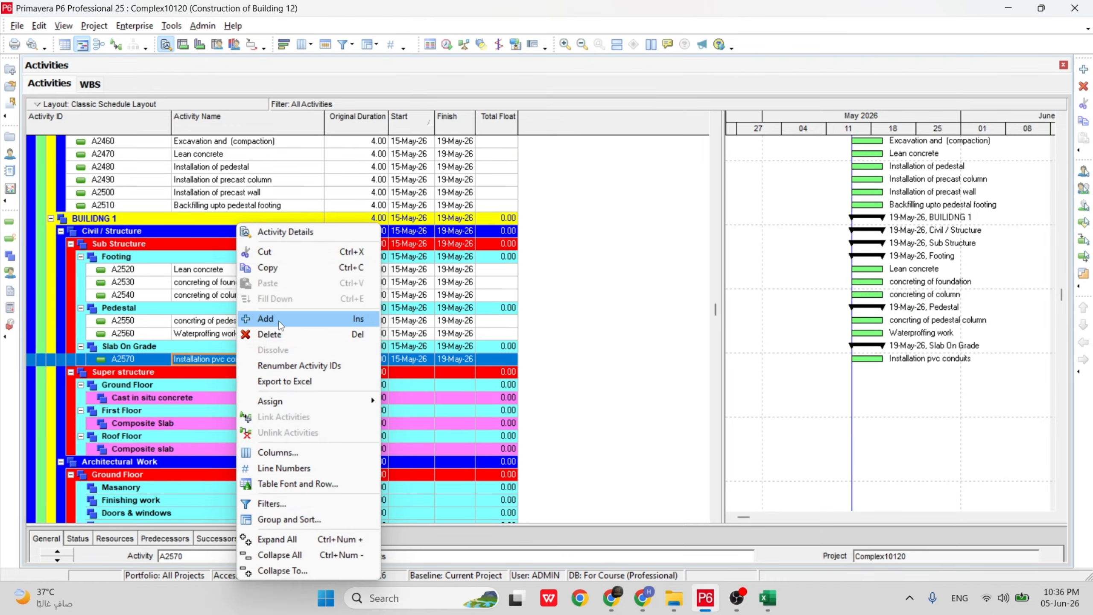
left_click(282, 354)
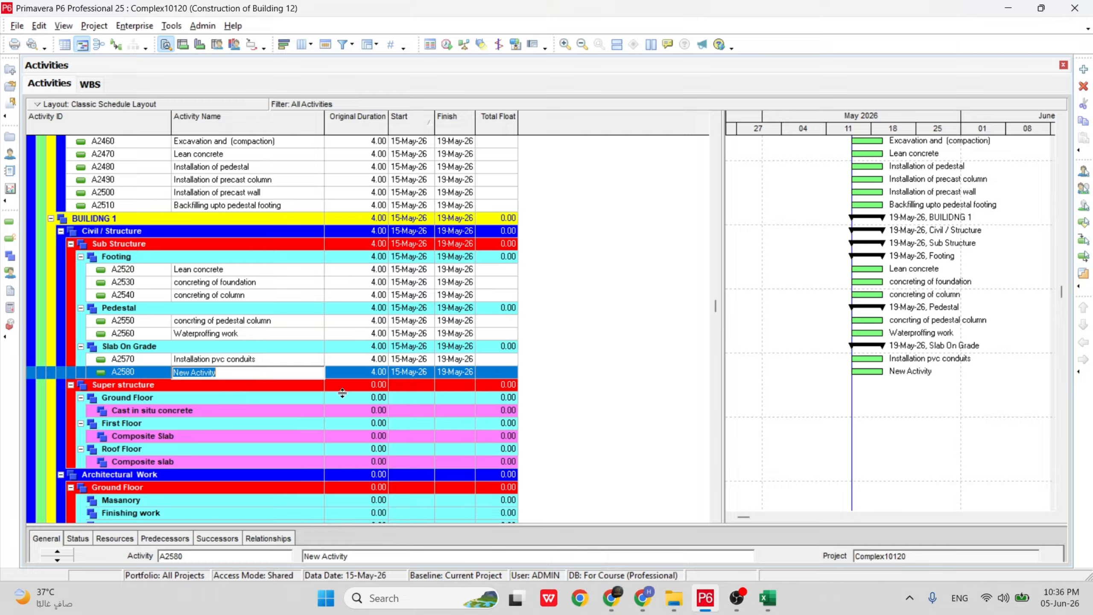
key("BackSpace")
type("Concreting nof")
key("BackSpace")
key("BackSpace")
key("BackSpace")
type("of slab on gr")
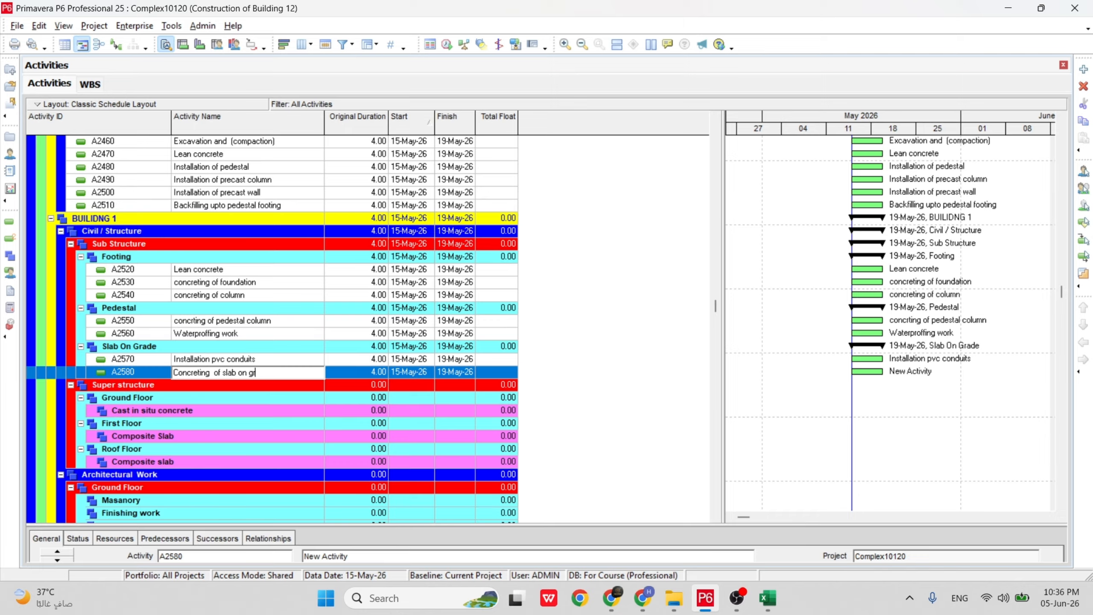
type("ade")
key("Return")
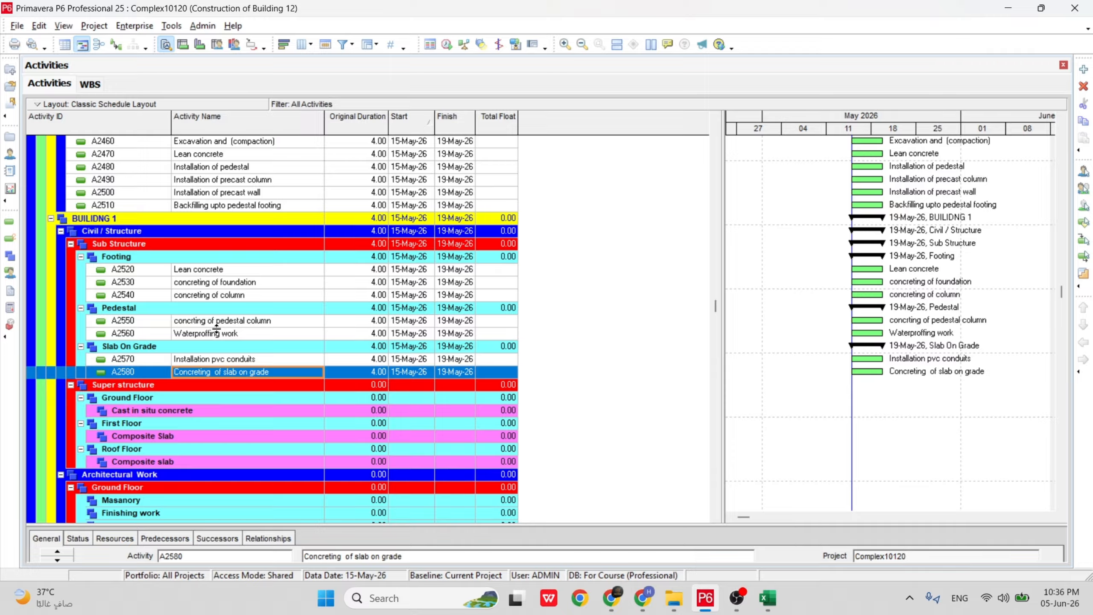
Review BUILIDNG 1's Sub Structure activities and the Ground Floor and First Floor levels under Super structure.
left_click(249, 323)
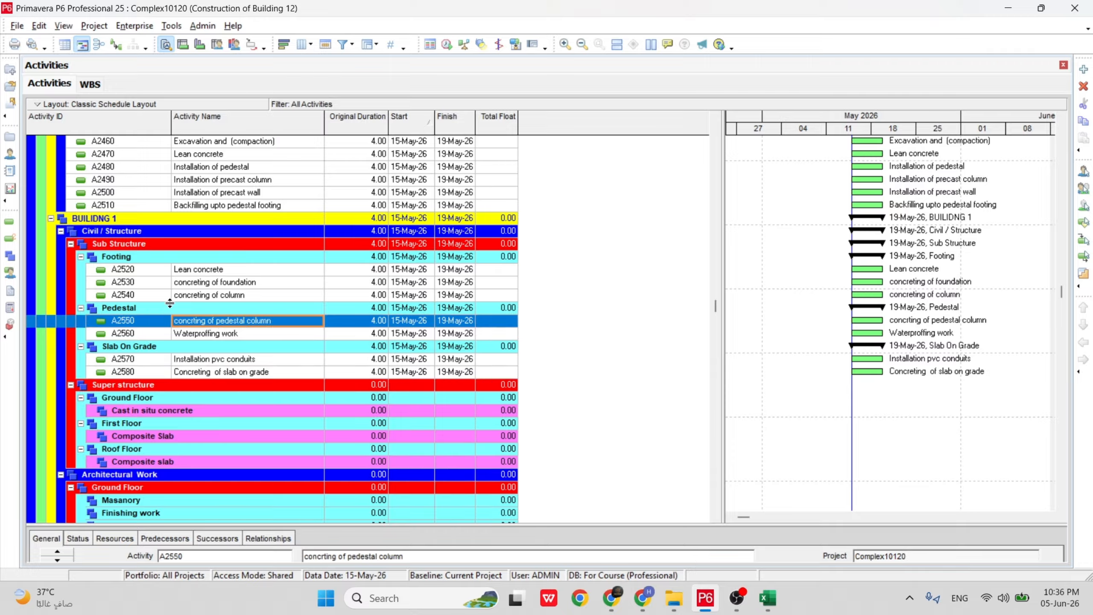
left_click(229, 295)
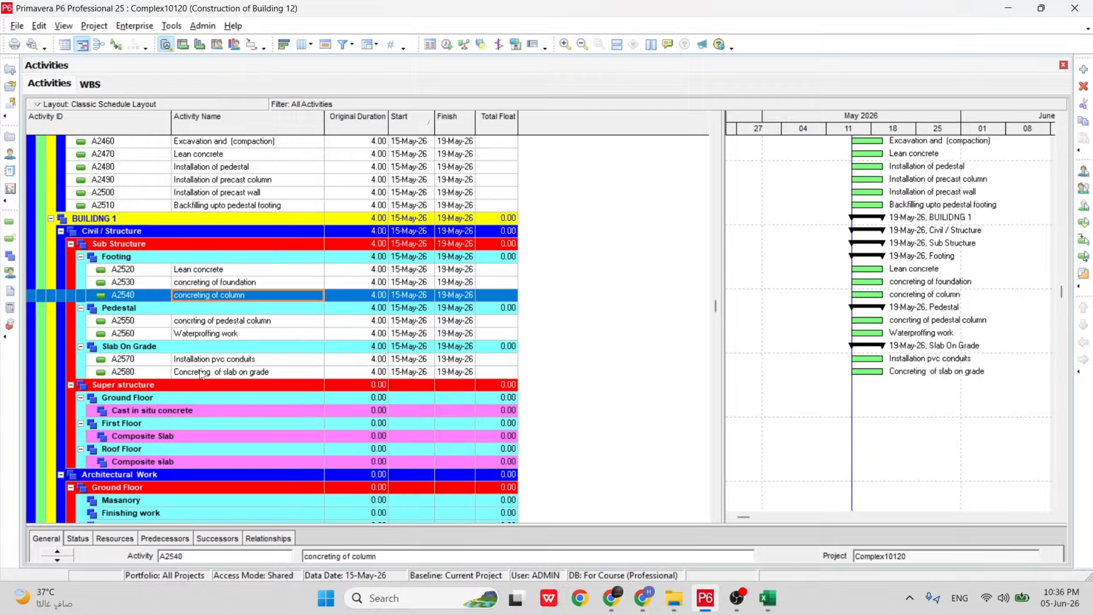
left_click(252, 359)
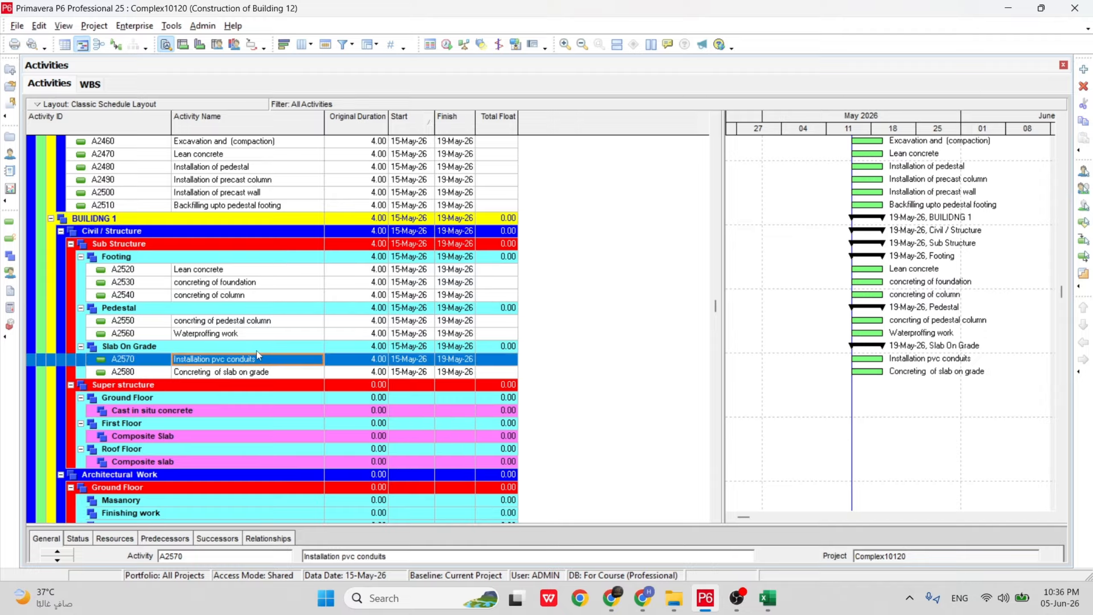
left_click(246, 374)
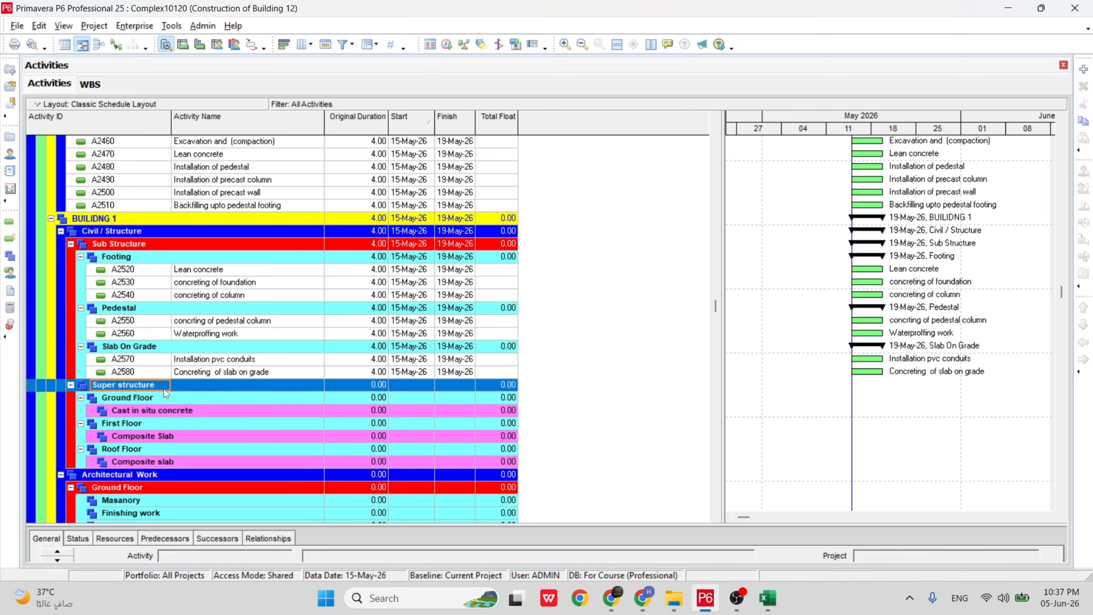
left_click(155, 400)
left_click(160, 412)
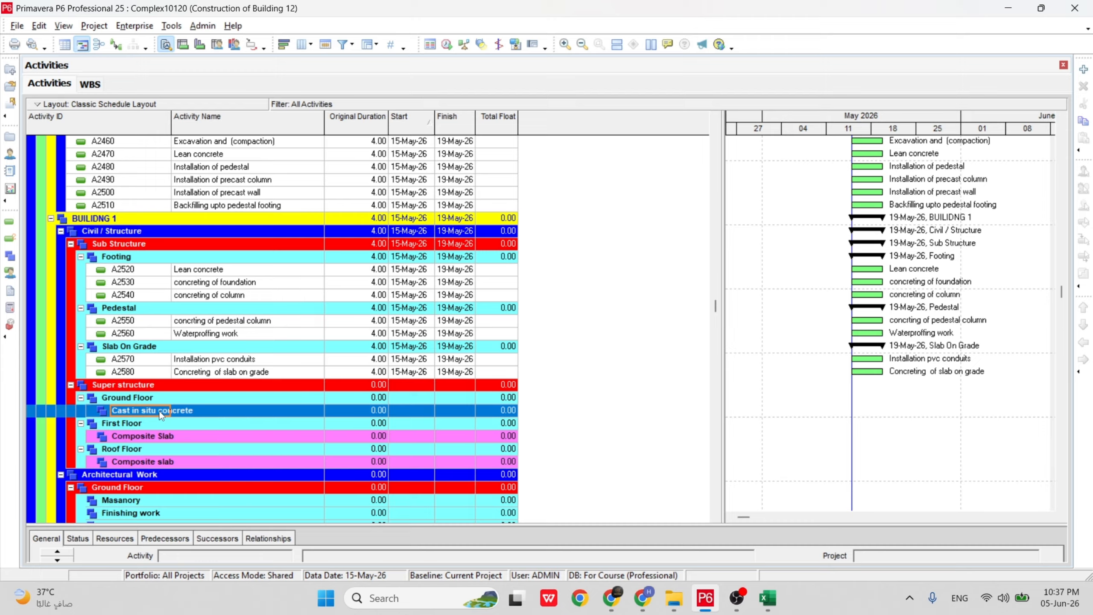
left_click(141, 401)
left_click(172, 410)
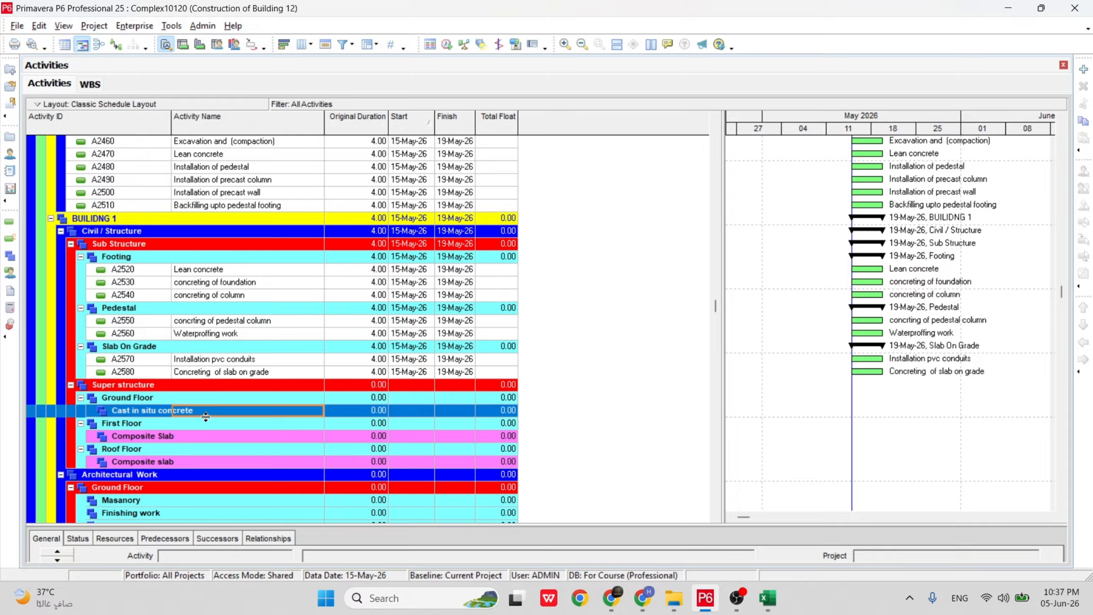
left_click(219, 359)
left_click(217, 297)
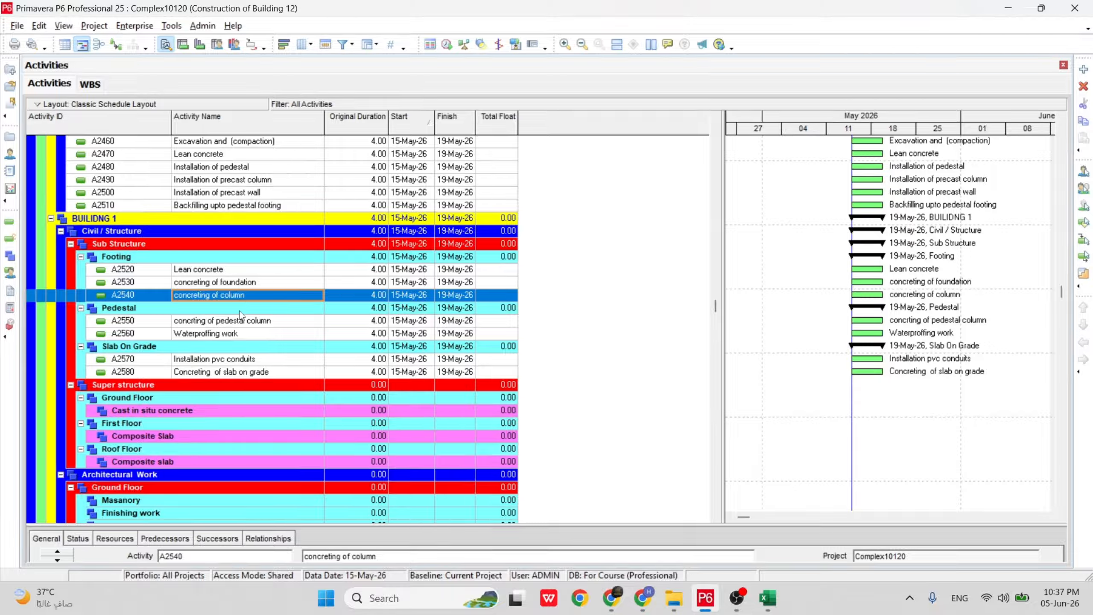
left_click(213, 400)
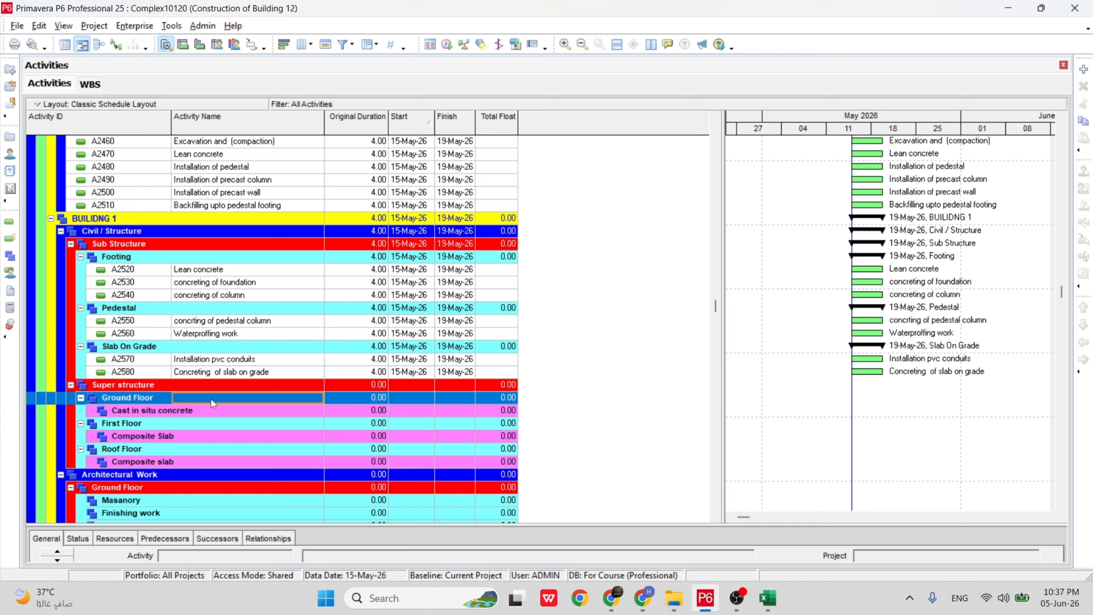
left_click(189, 425)
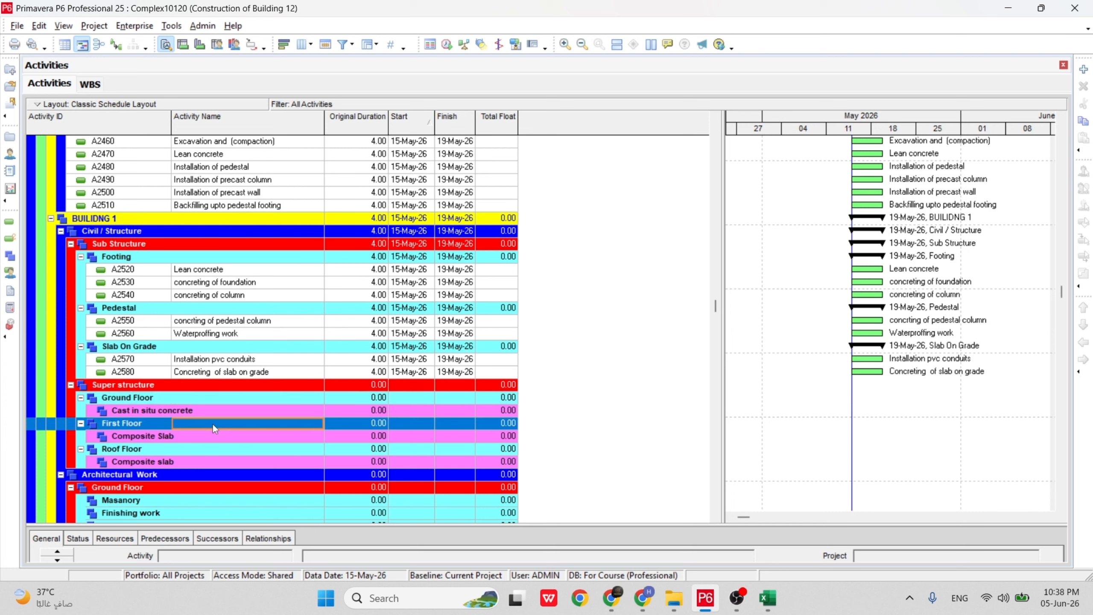
left_click(153, 398)
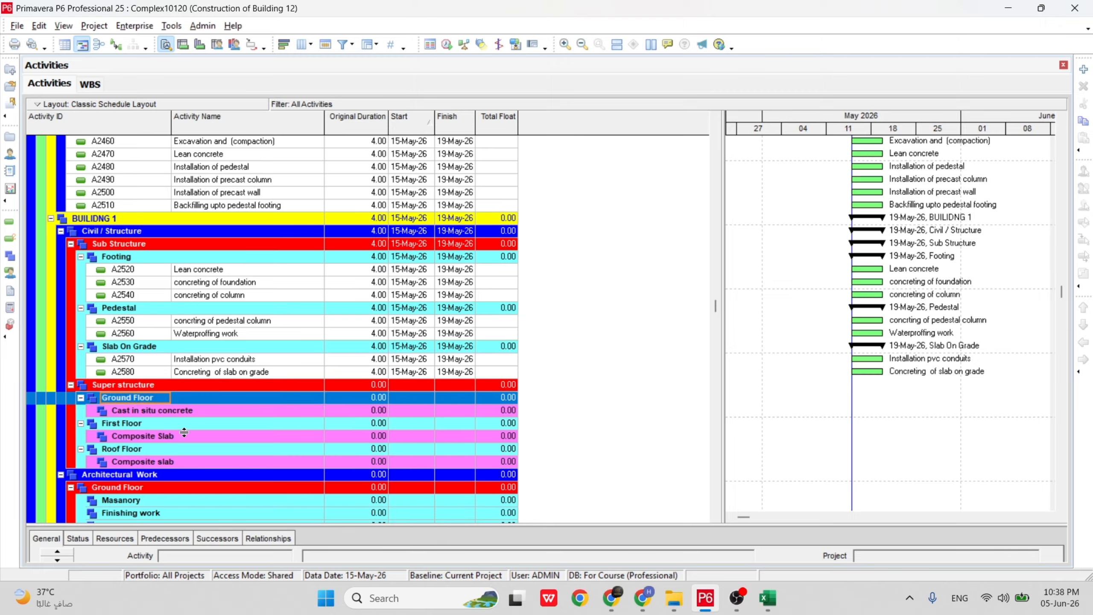
left_click(208, 422)
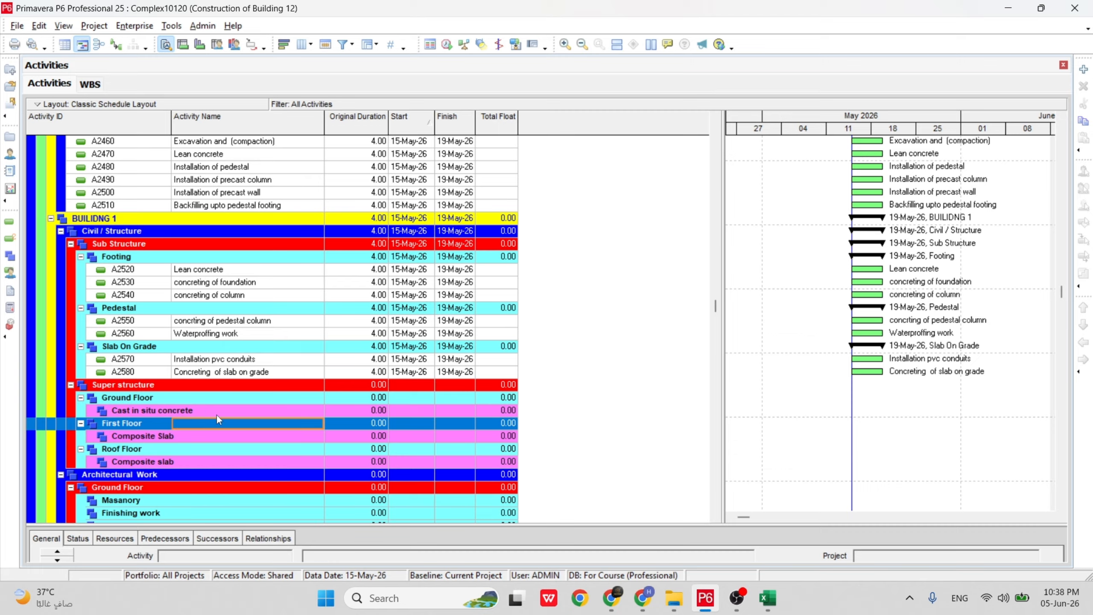
Add an activity named "Installation of precast wall panel" under Cast in situ concrete in the Super structure's Ground Floor.
left_click(218, 415)
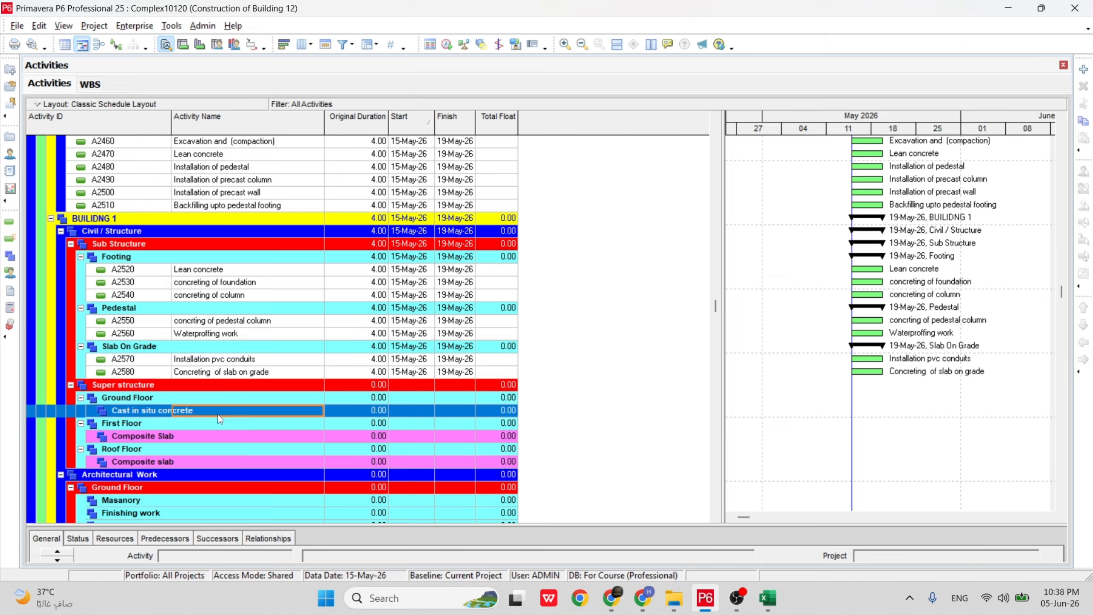
right_click(218, 414)
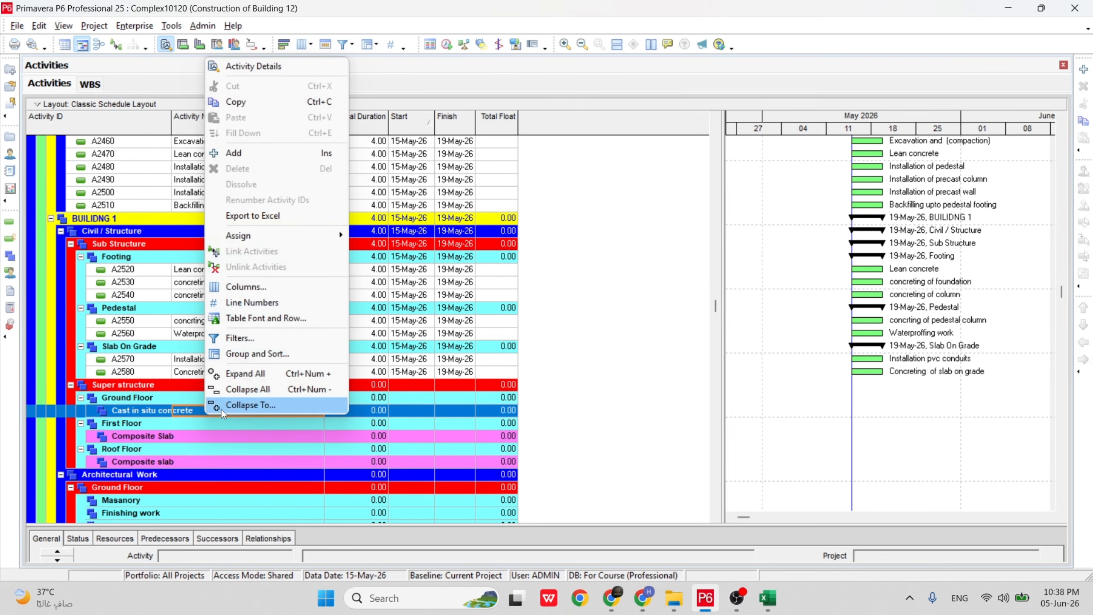
left_click(249, 156)
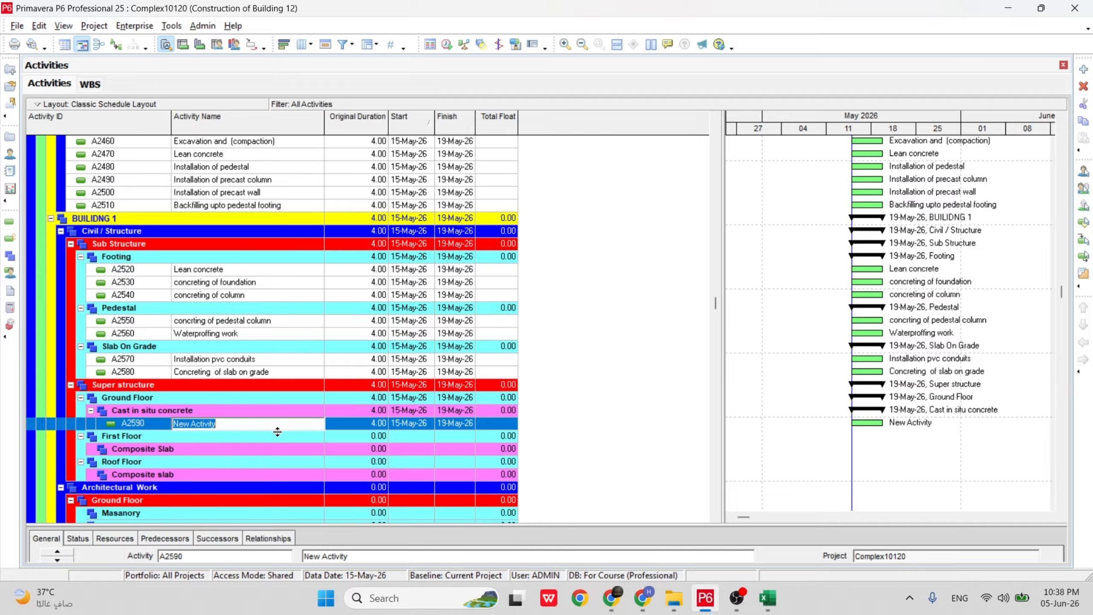
key("BackSpace")
type("Installation of precast wa")
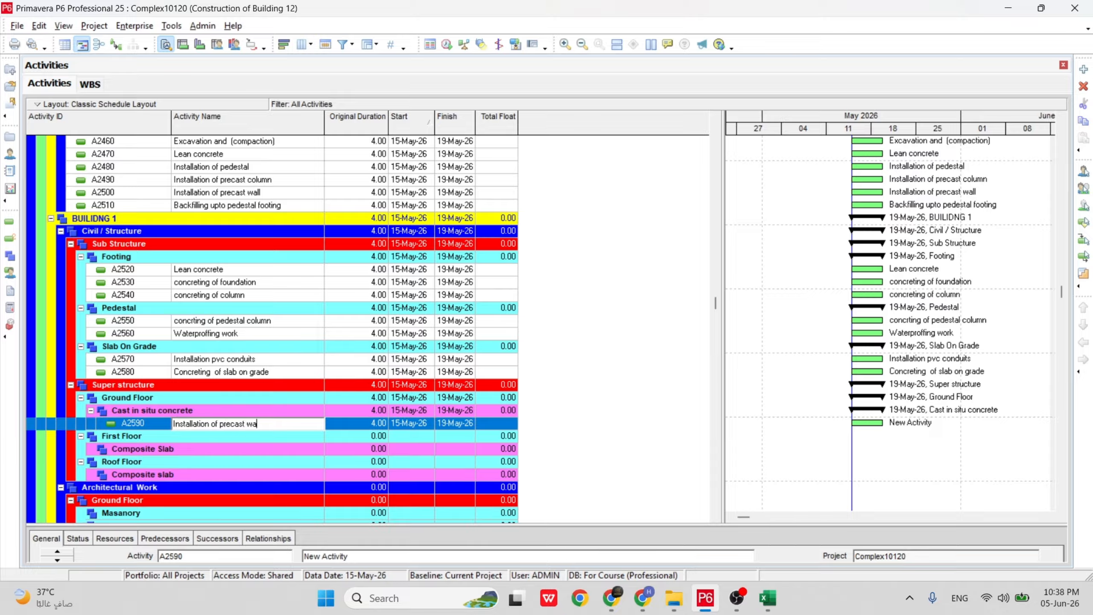
type("ll panel")
key("Return")
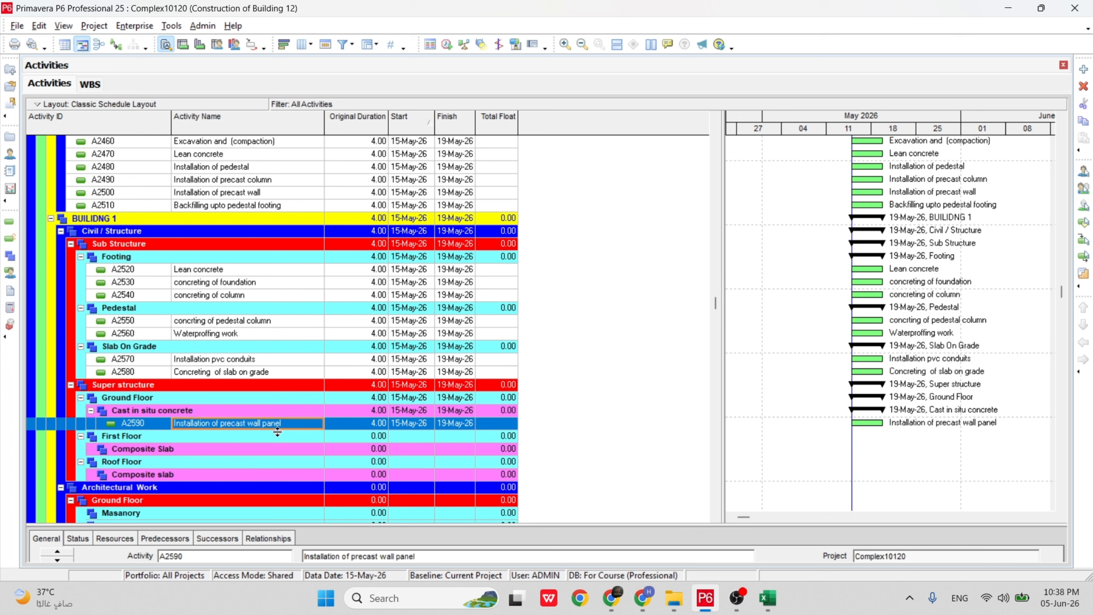
Add a second activity under Cast in situ concrete named "wall panel grouting".
right_click(282, 423)
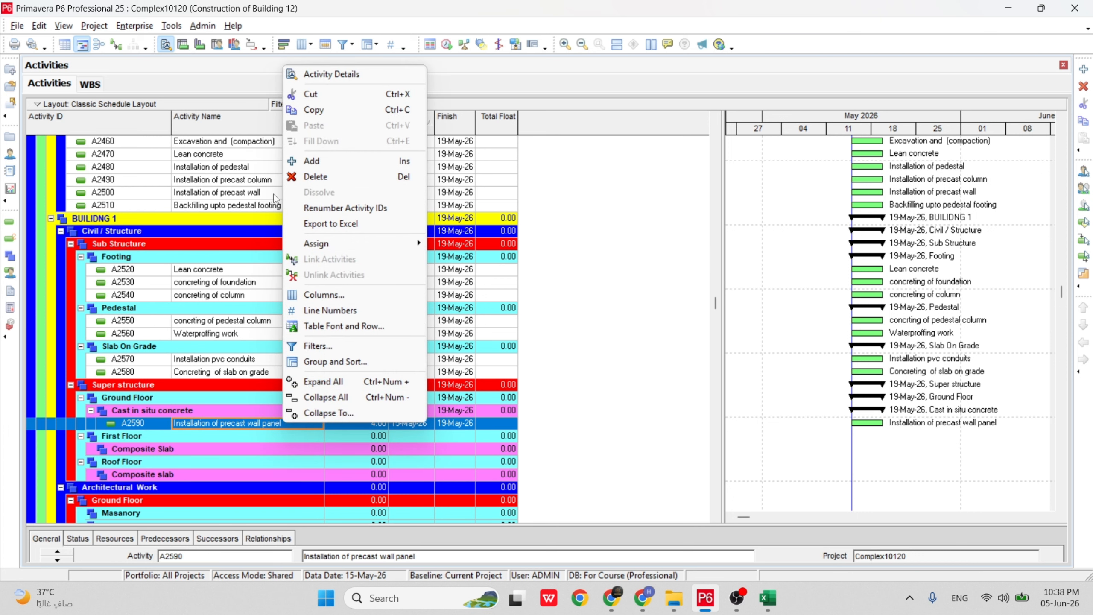
left_click(318, 160)
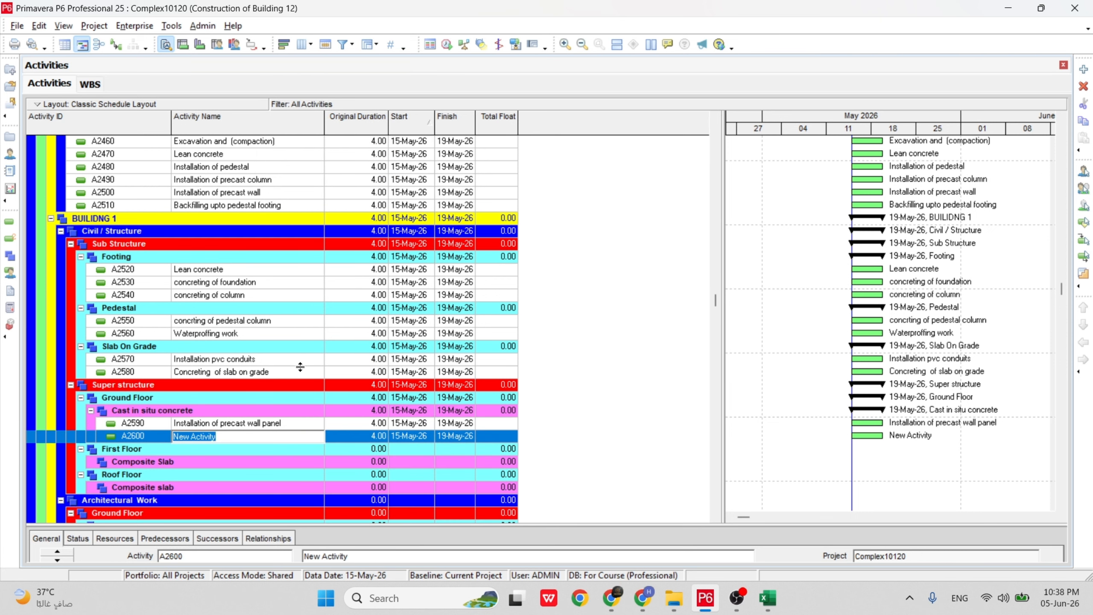
key("BackSpace")
type("wall panel grouting")
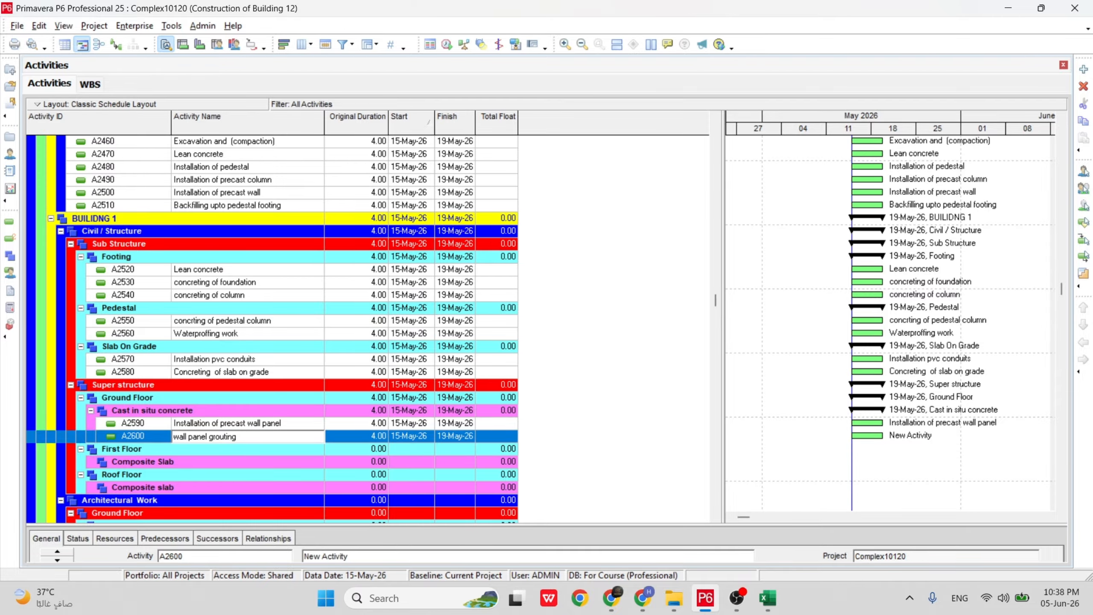
key("Return")
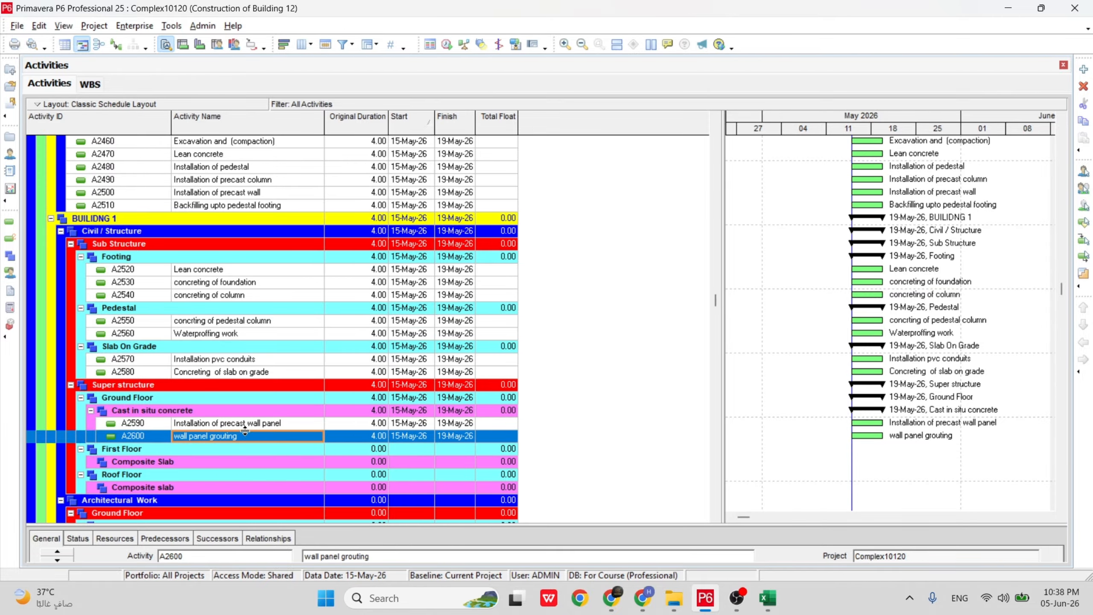
Examine the Slab On Grade and Super structure activities and the Ground Floor levels under Architectural Work.
scroll(242, 421, "down", 2)
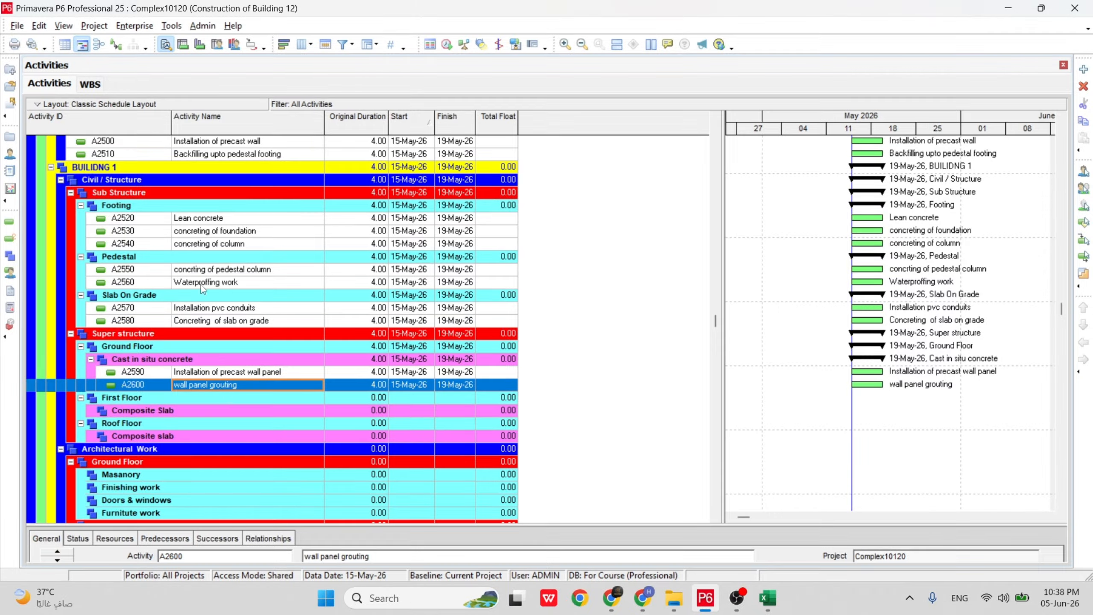
left_click(211, 321)
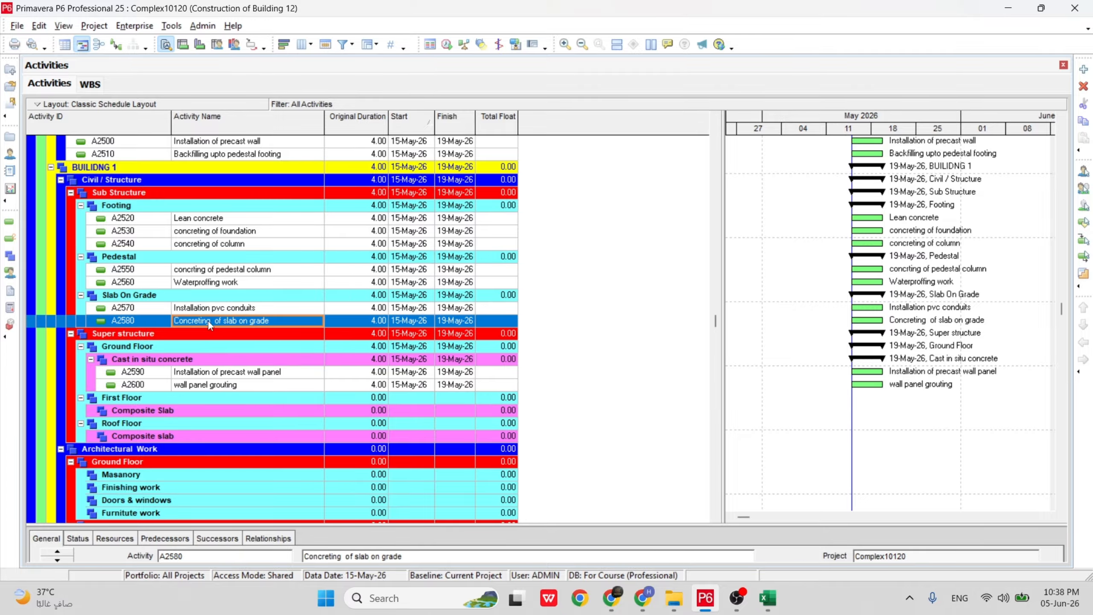
left_click(209, 387)
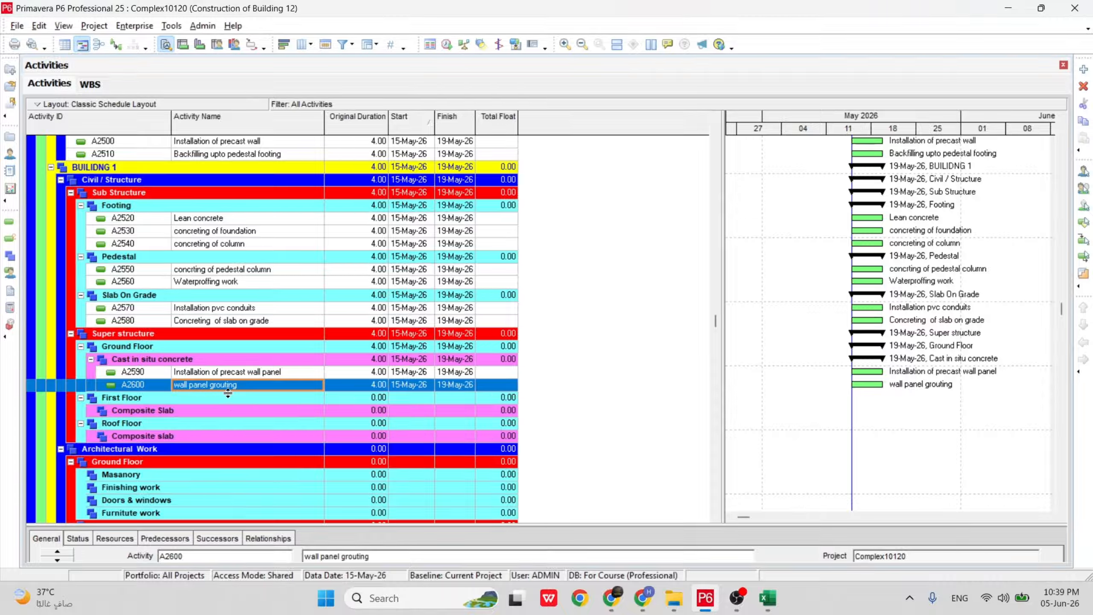
left_click(201, 398)
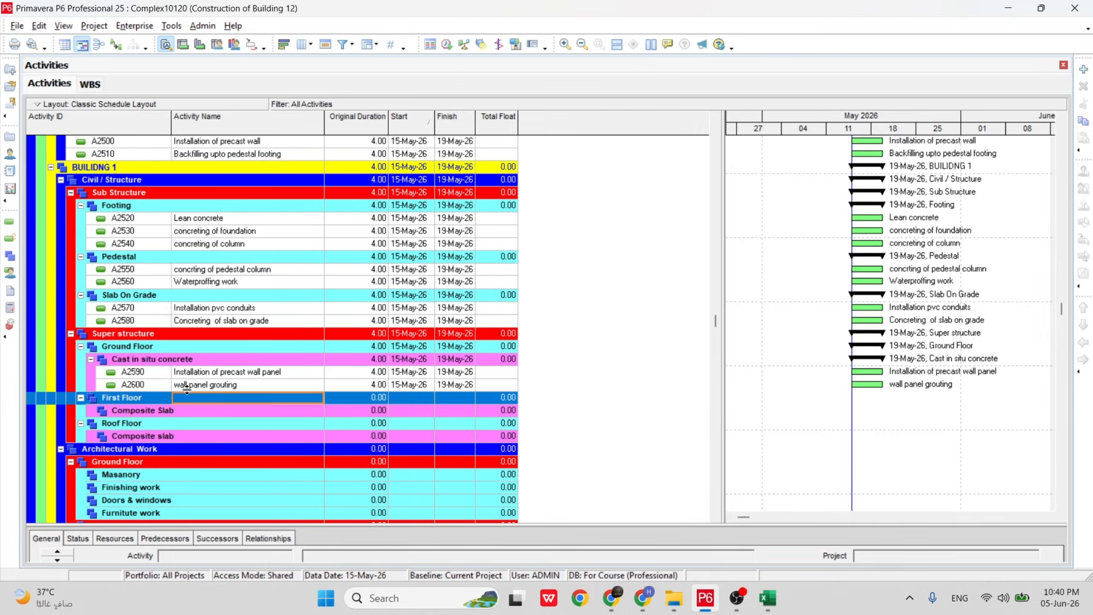
scroll(186, 389, "down", 3)
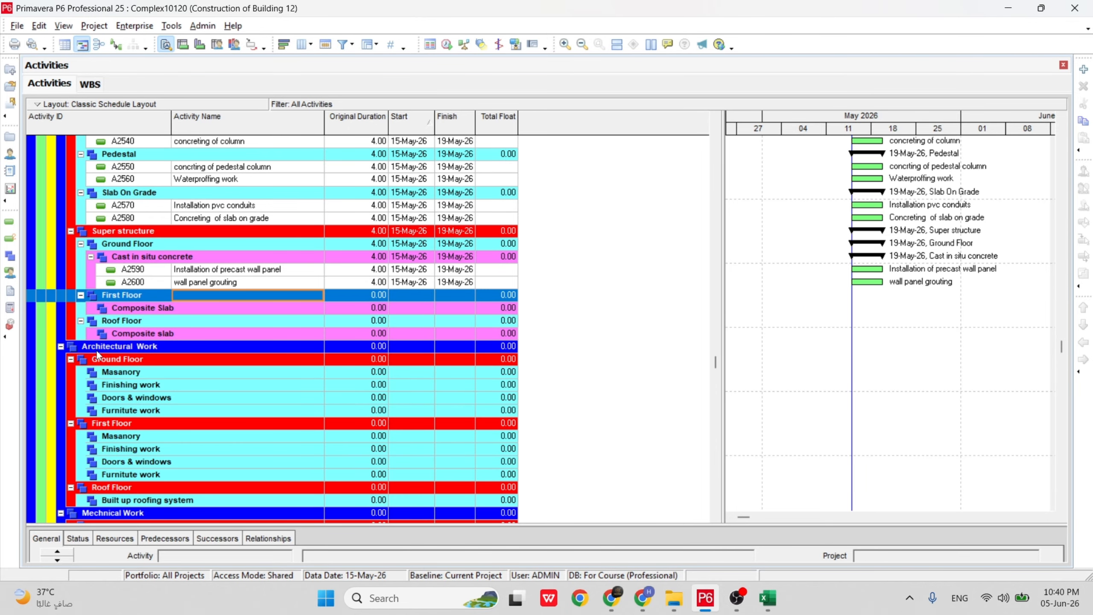
left_click(159, 375)
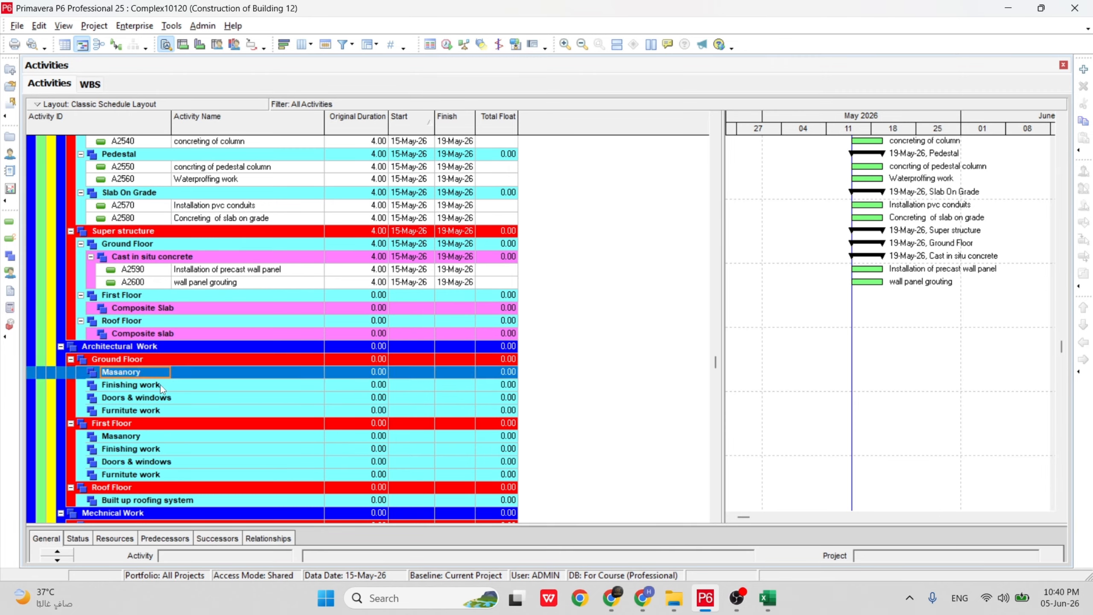
left_click(160, 384)
left_click(161, 396)
left_click(157, 406)
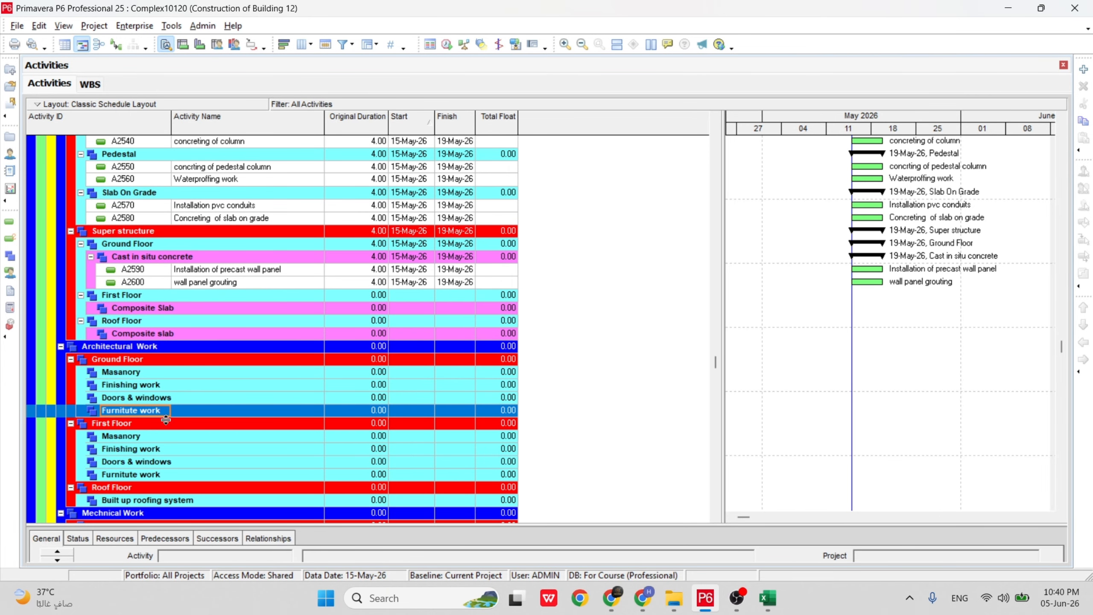
left_click(103, 346)
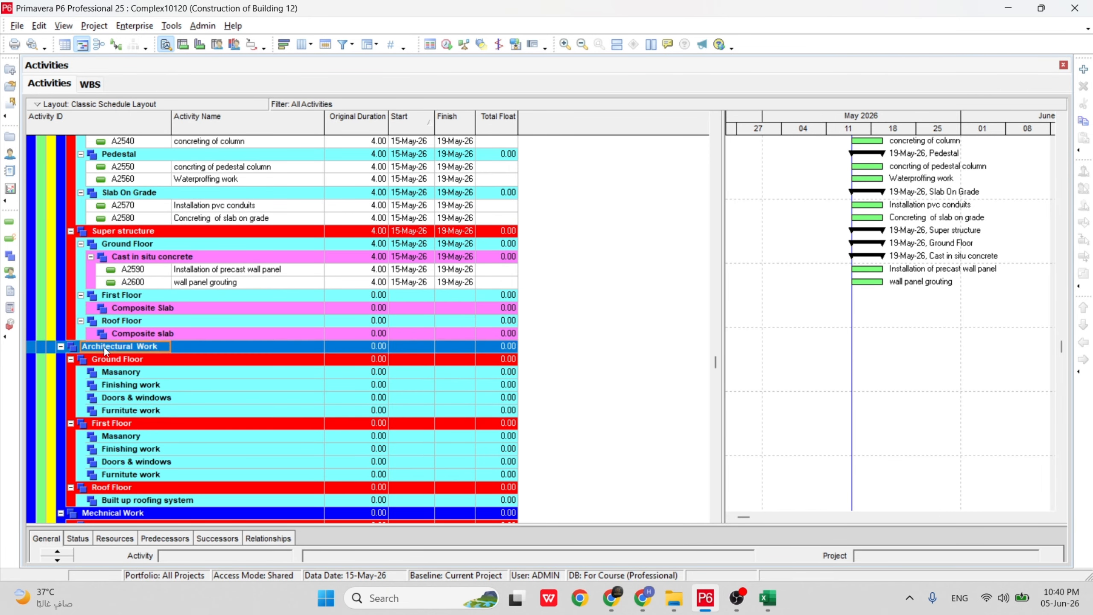
scroll(96, 271, "up", 2)
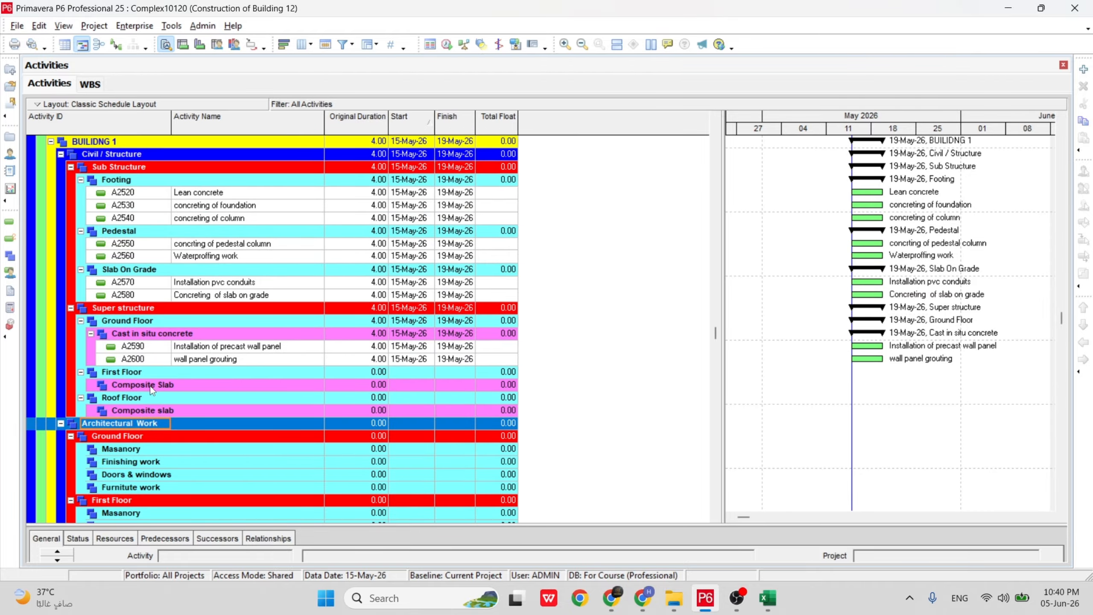
left_click(181, 349)
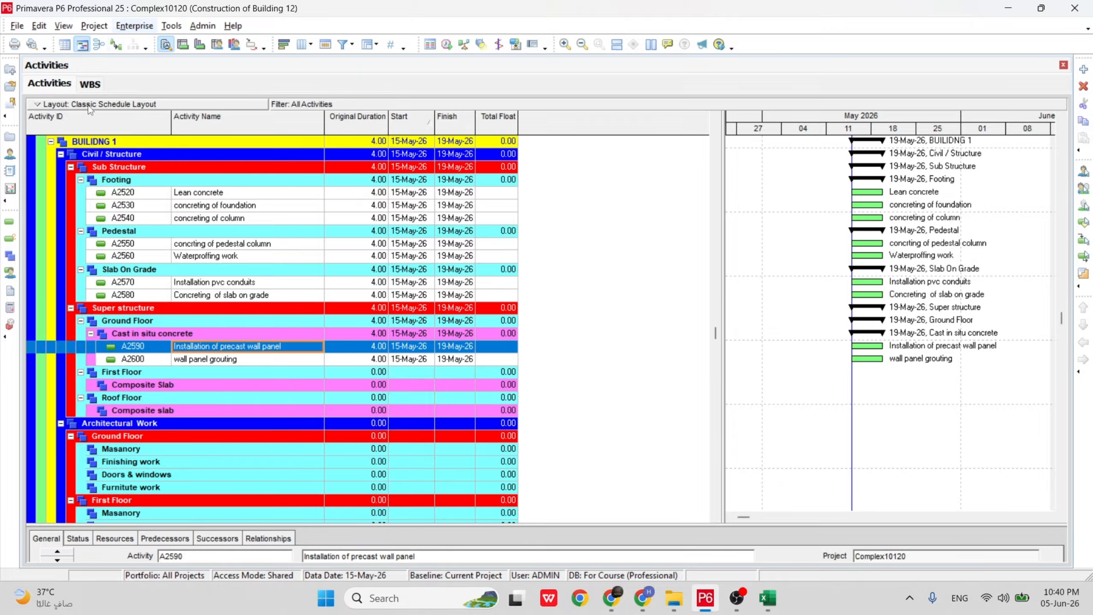
scroll(89, 430, "down", 5)
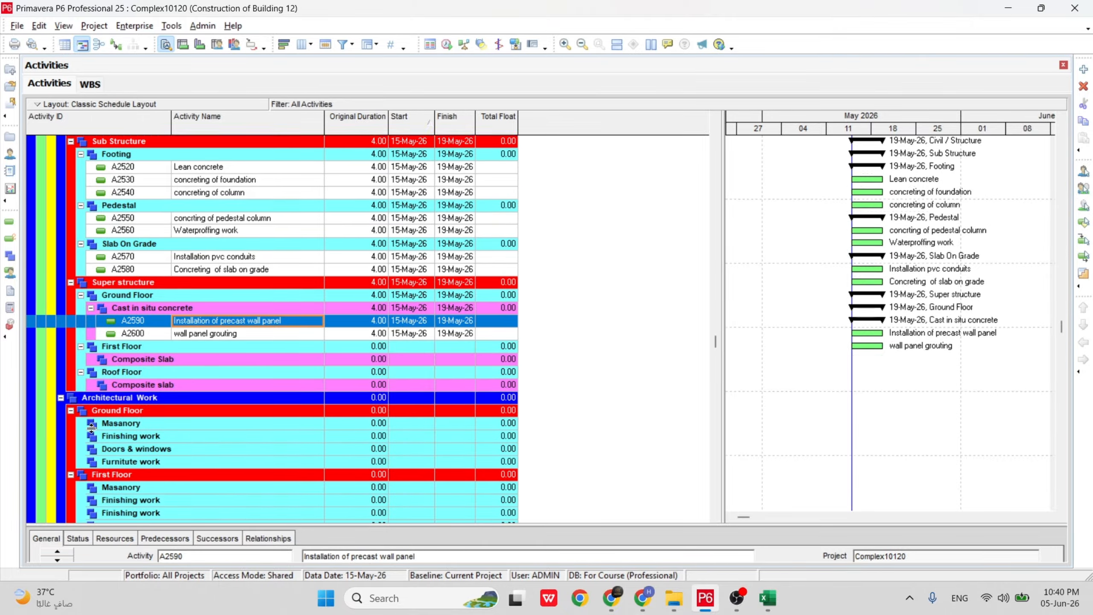
Add an activity named "Laying of steel of slab" under Composite Slab in the Super structure's First Floor.
scroll(93, 426, "down", 2)
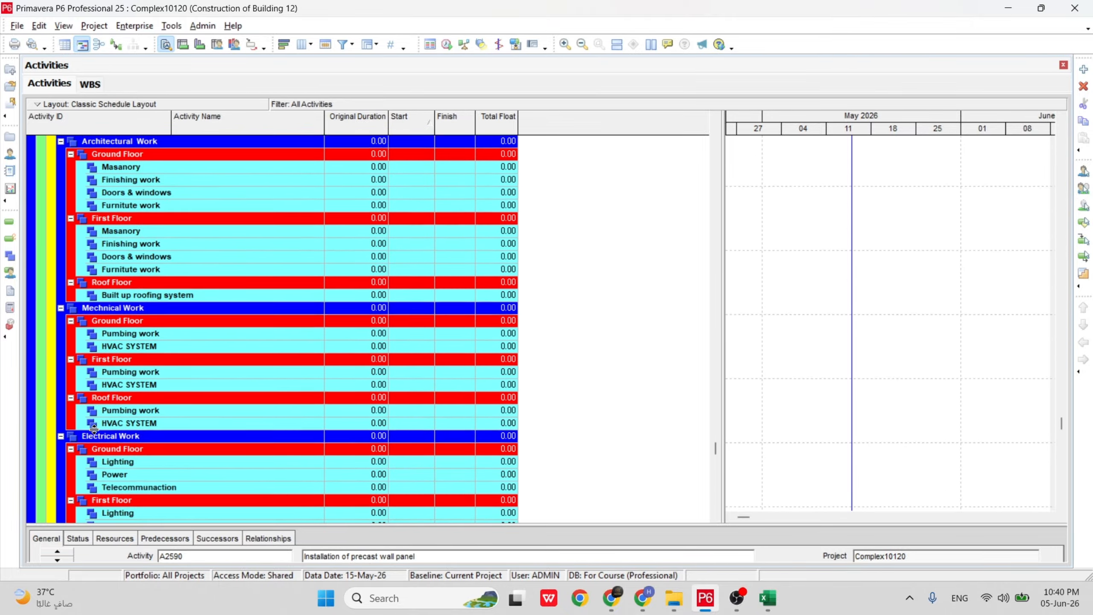
scroll(160, 394, "up", 6)
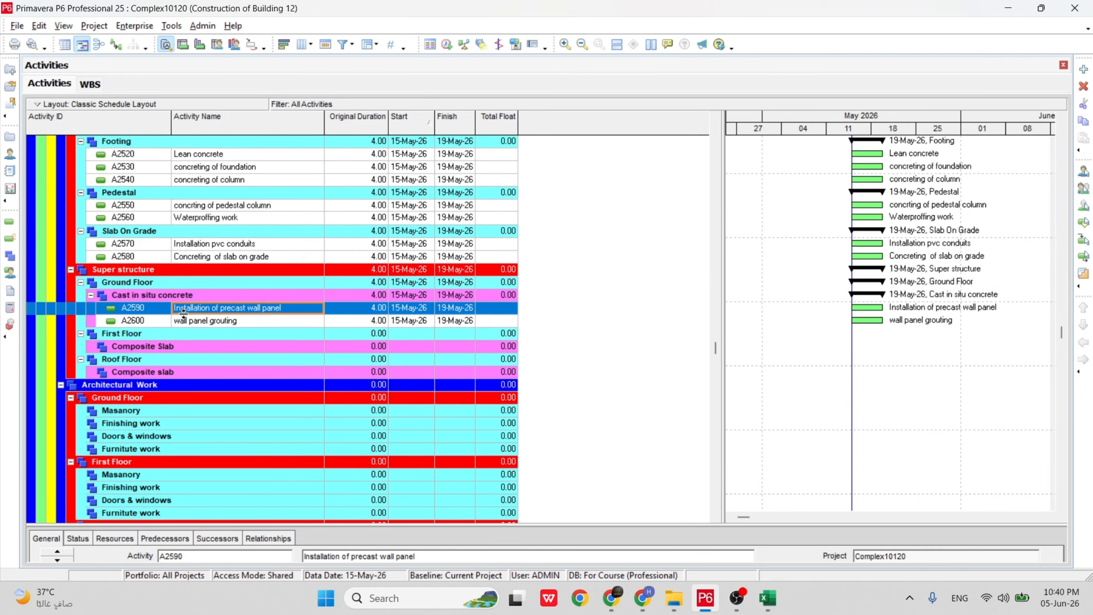
scroll(181, 345, "up", 2)
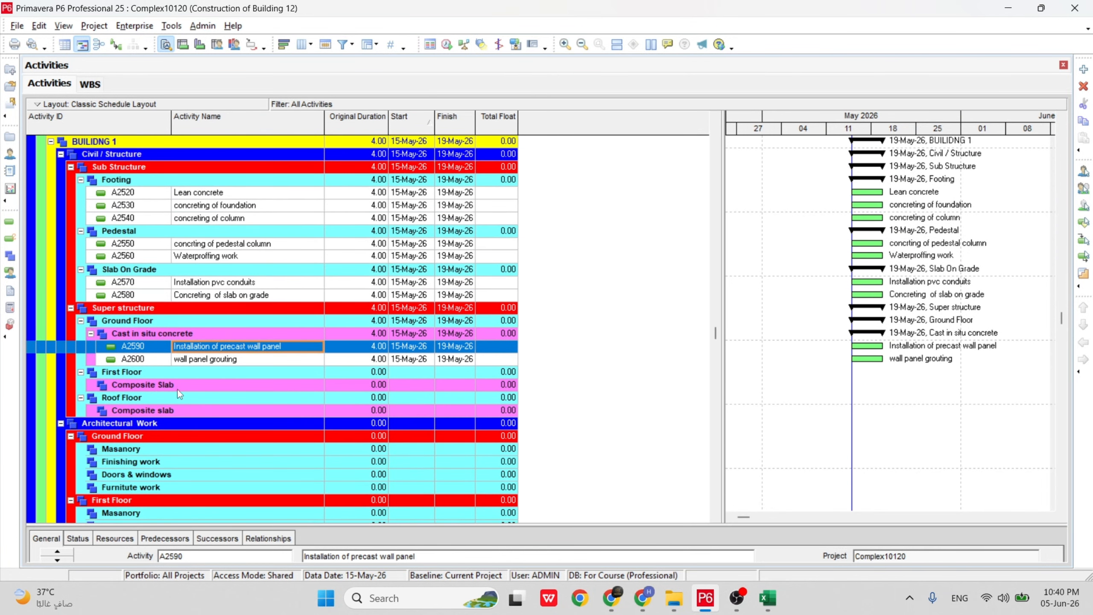
left_click(196, 372)
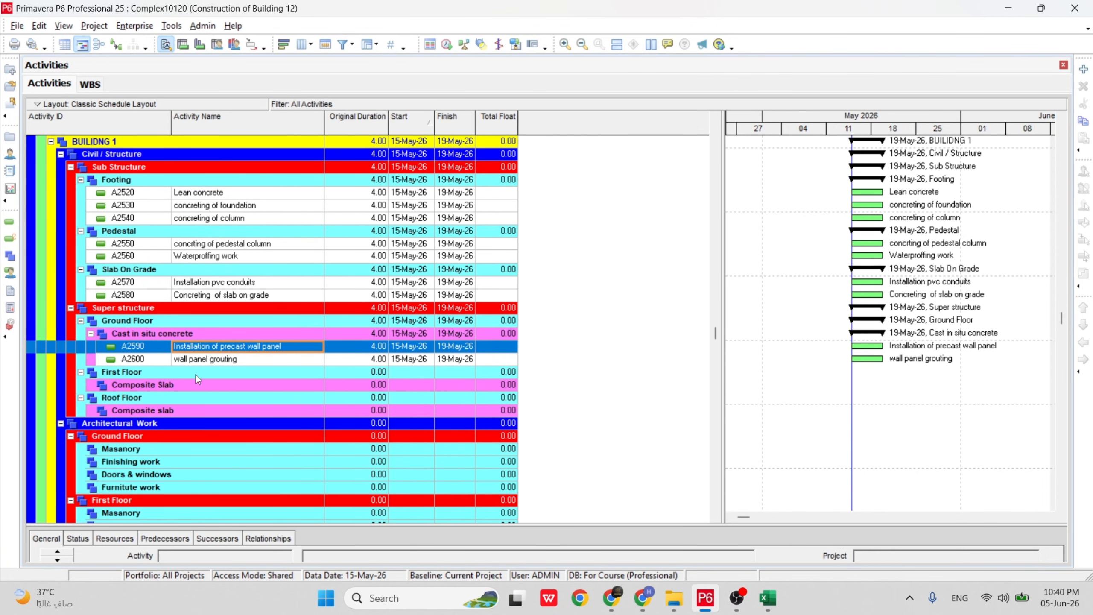
left_click(196, 385)
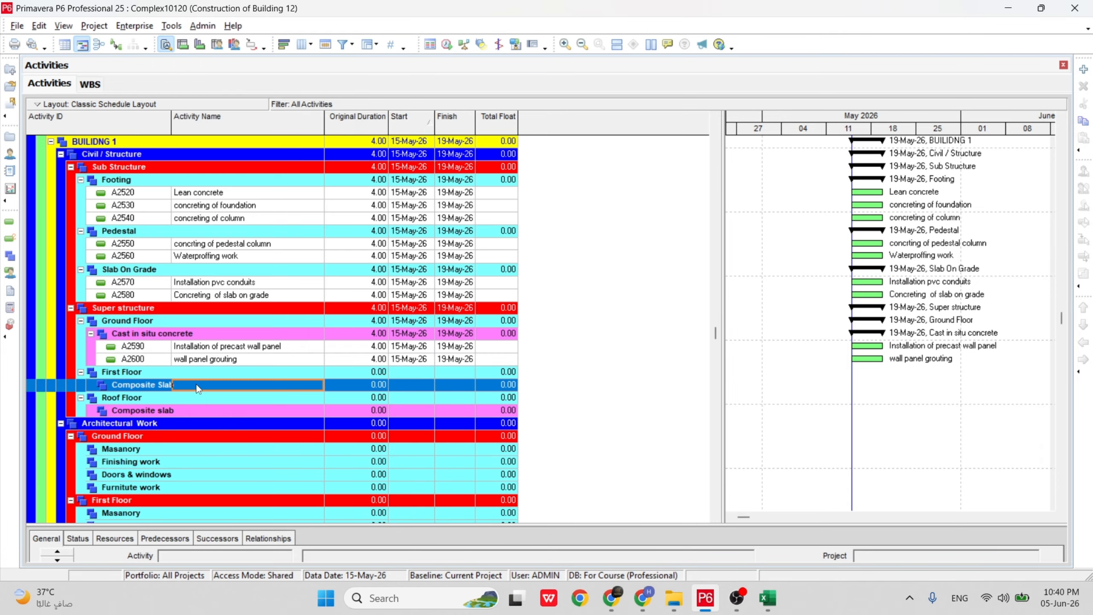
right_click(197, 384)
left_click(245, 122)
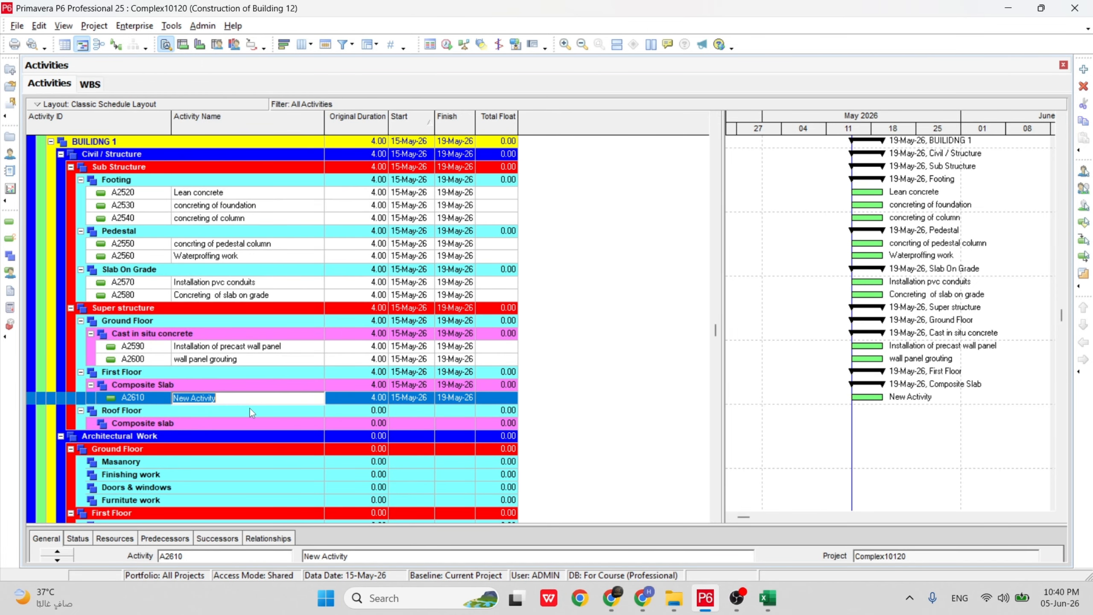
key("BackSpace")
type("Laying of steel")
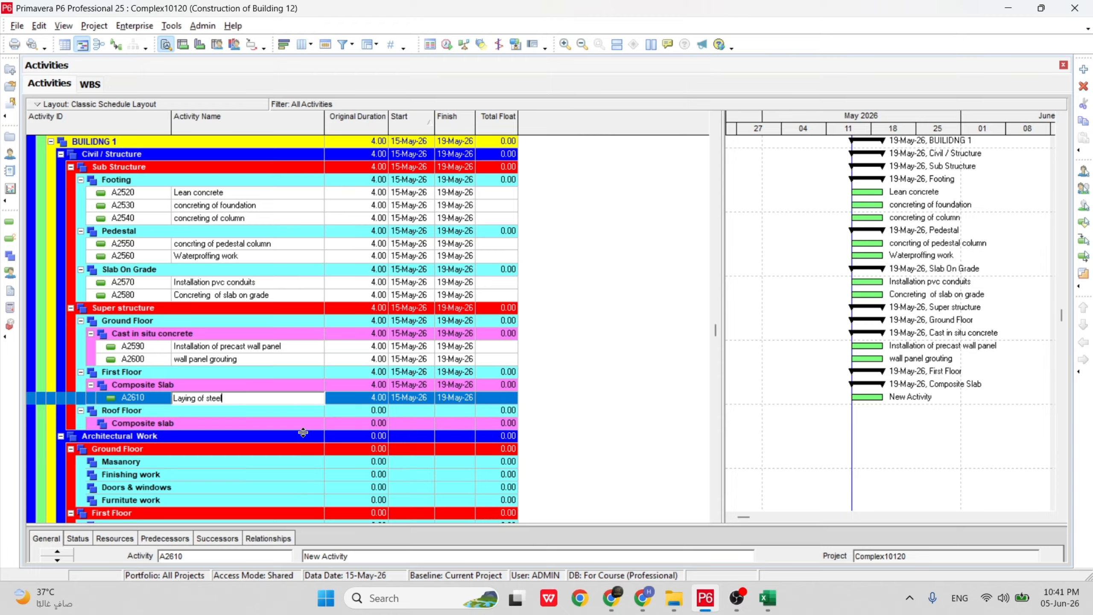
type("of slab")
key("Return")
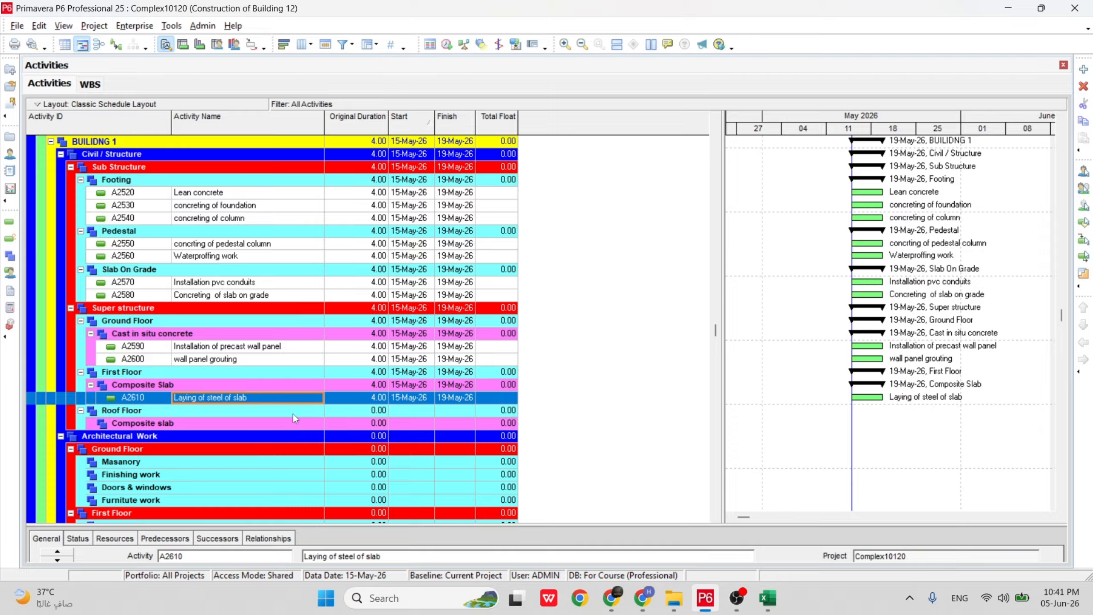
Add a second activity under the First Floor's Composite Slab and copy the name of the slab steel activity.
right_click(275, 399)
left_click(318, 137)
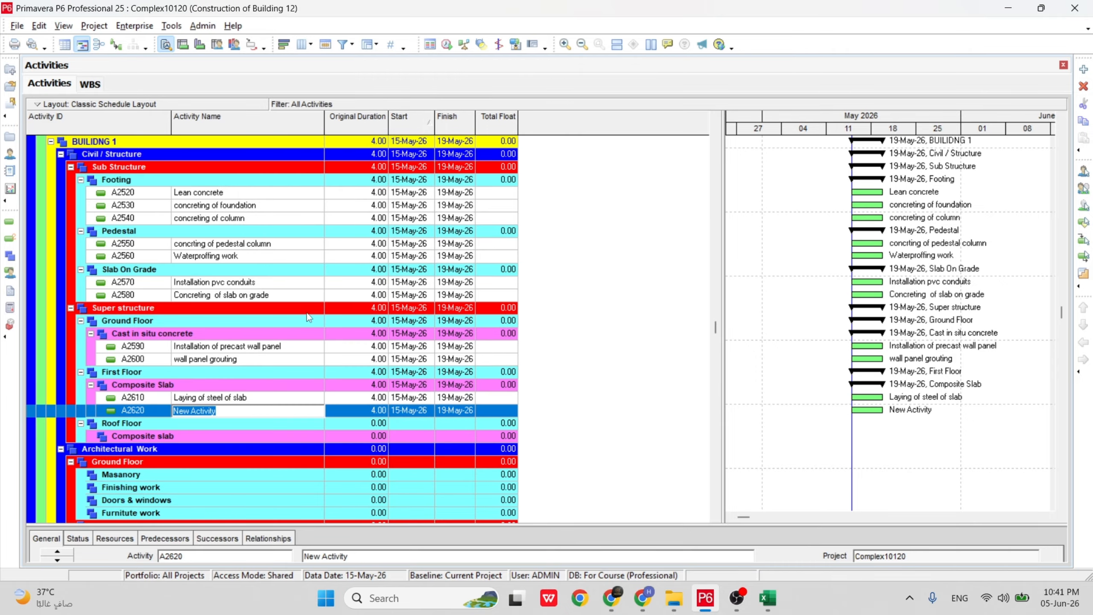
left_click(250, 397)
left_click(176, 398)
right_click(190, 398)
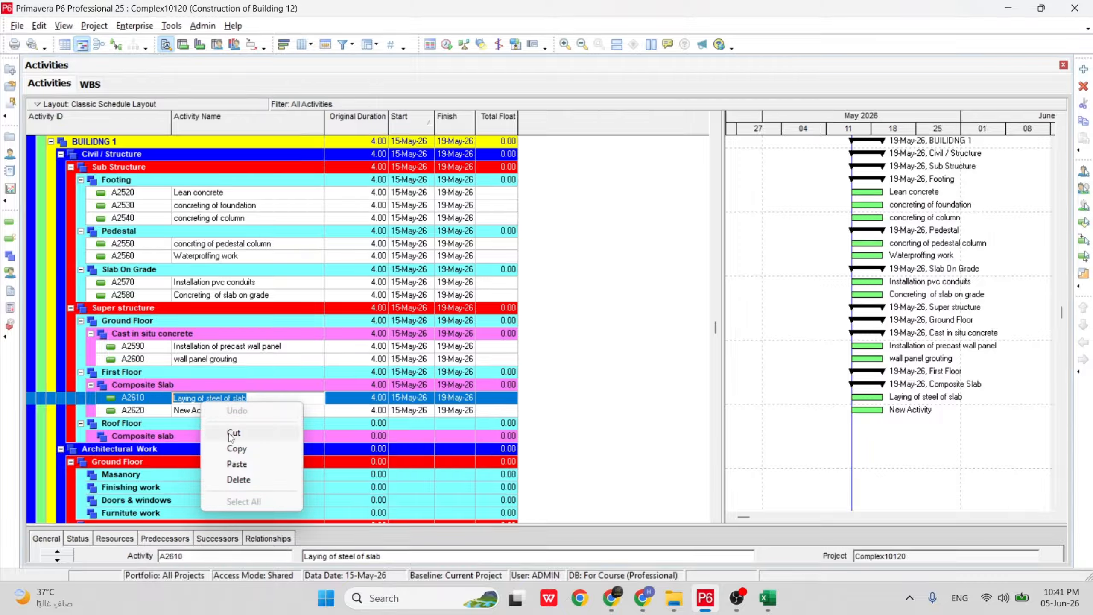
left_click(234, 446)
Name the new activity "Laying of steel of beam", reusing the copied name with "slab" replaced by "beam".
left_click(222, 409)
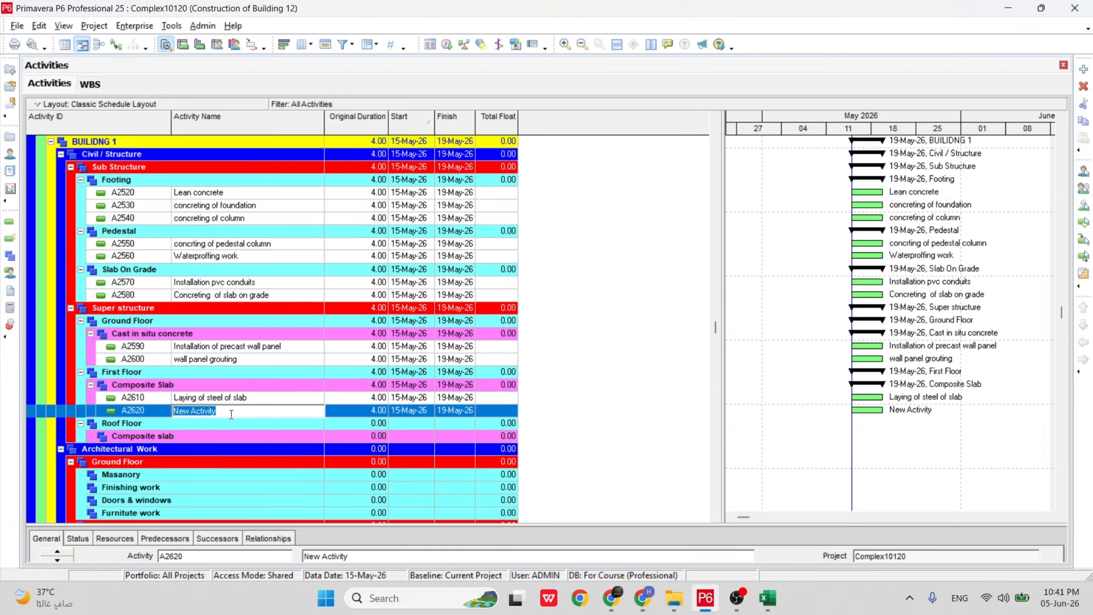
key("ctrl+v")
key("BackSpace")
key("BackSpace")
key("BackSpace")
key("BackSpace")
type("beam")
key("Return")
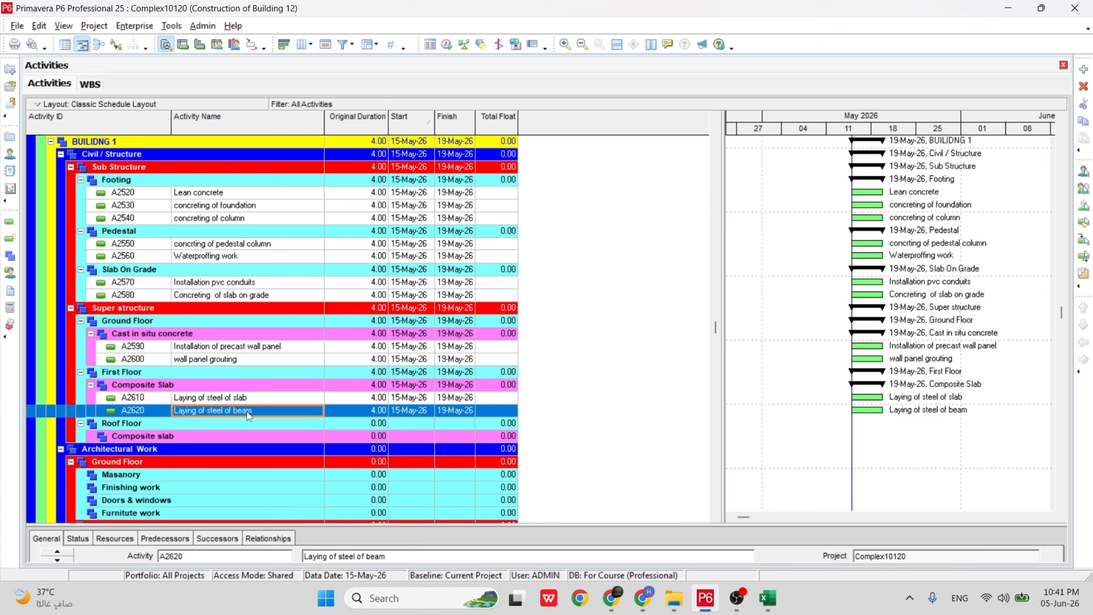
Add a third activity under the First Floor's Composite Slab named "Formwrk of Slab and Beam".
right_click(246, 412)
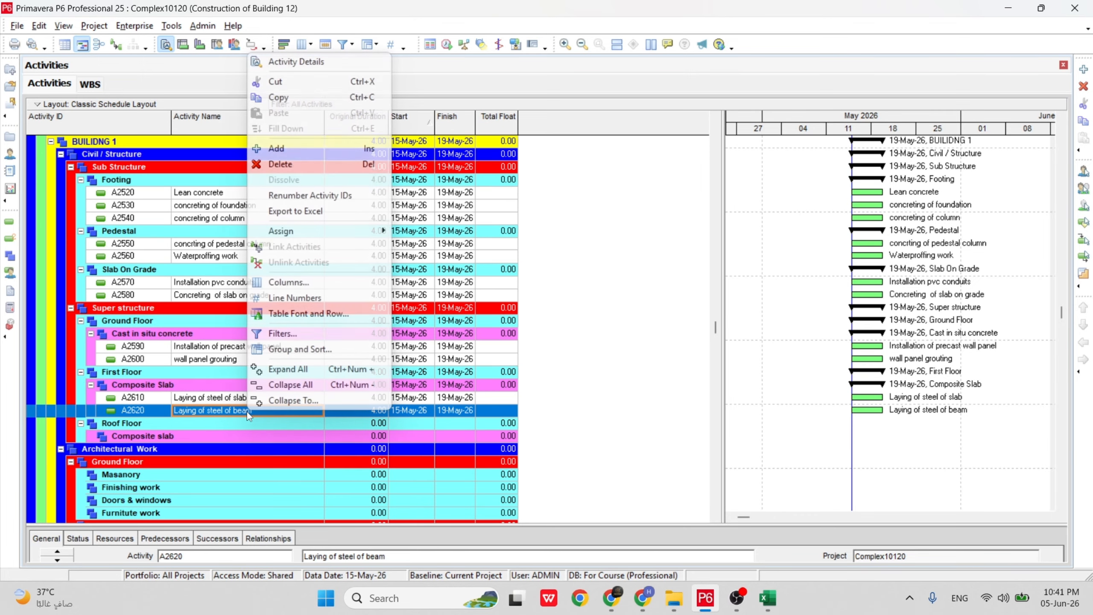
left_click(277, 149)
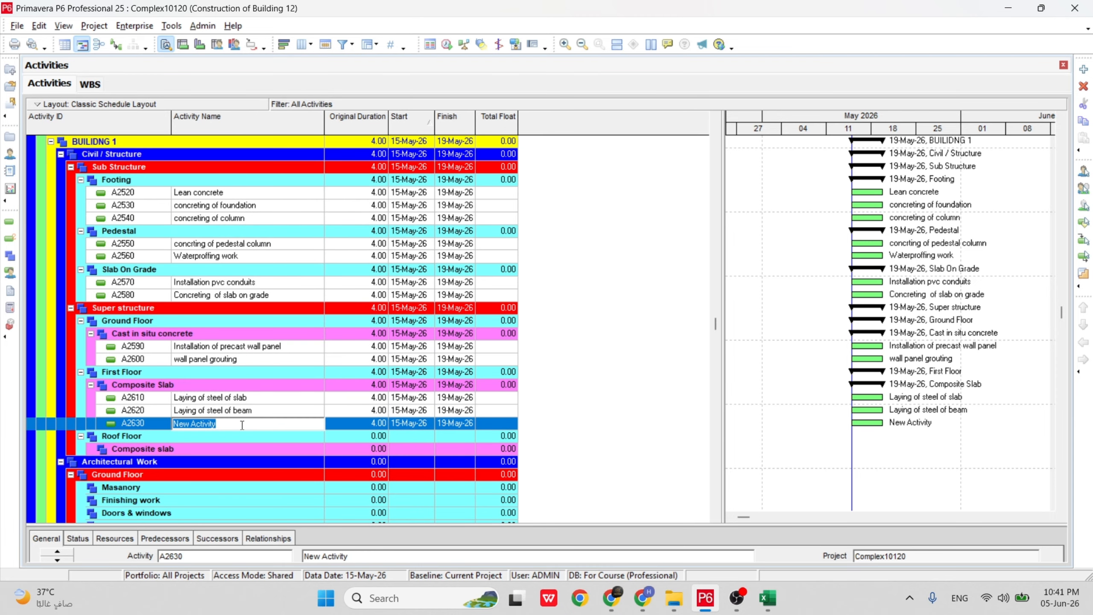
key("BackSpace")
type("Fp")
key("BackSpace")
type("ormwrk of Slab and Beam")
key("Return")
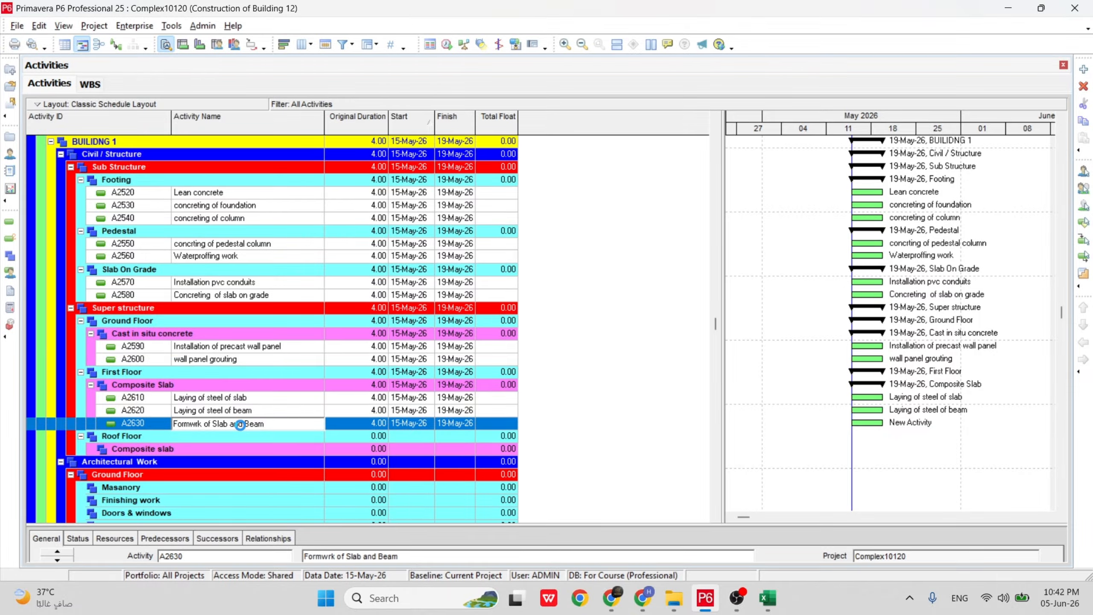
Add a fourth activity under Composite Slab and correct the formwork activity's name to "Formwork of Slab and Beam".
right_click(241, 425)
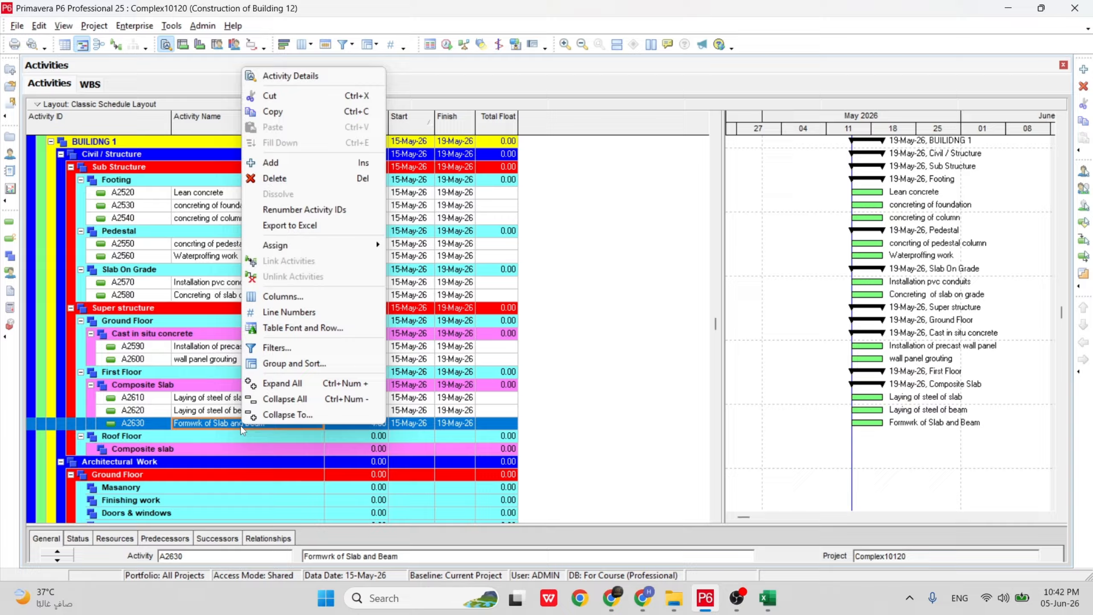
left_click(292, 154)
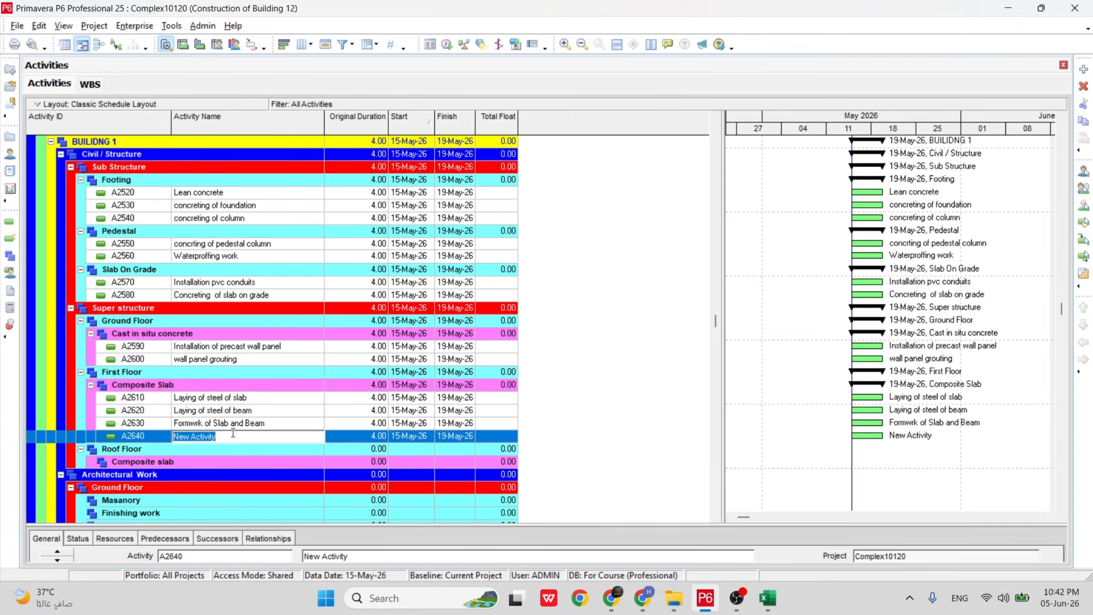
left_click(198, 423)
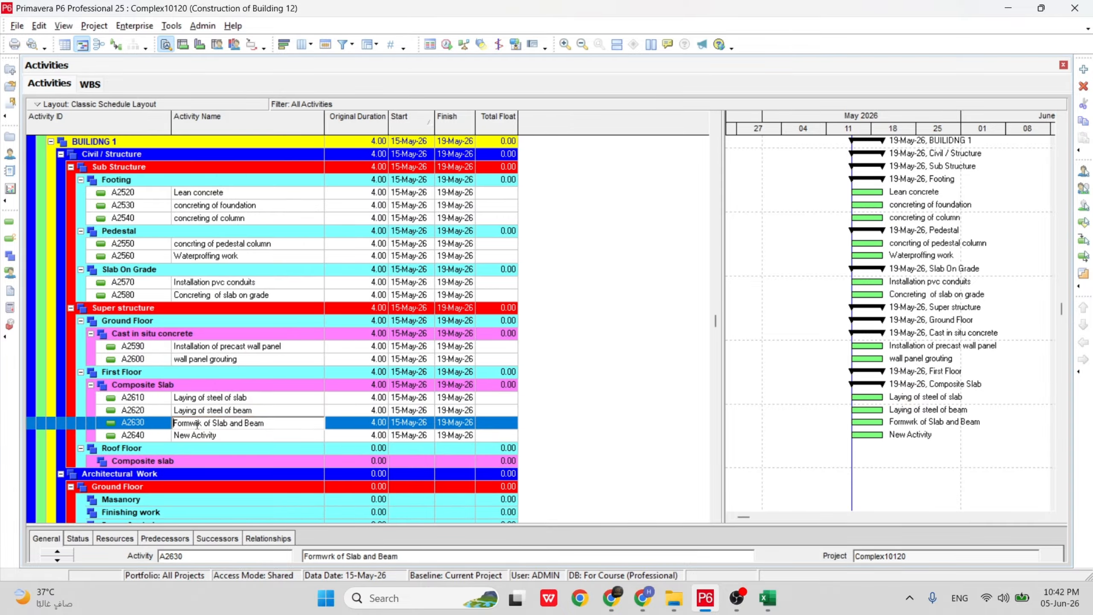
key("Left")
key("Left")
type("o")
key("Return")
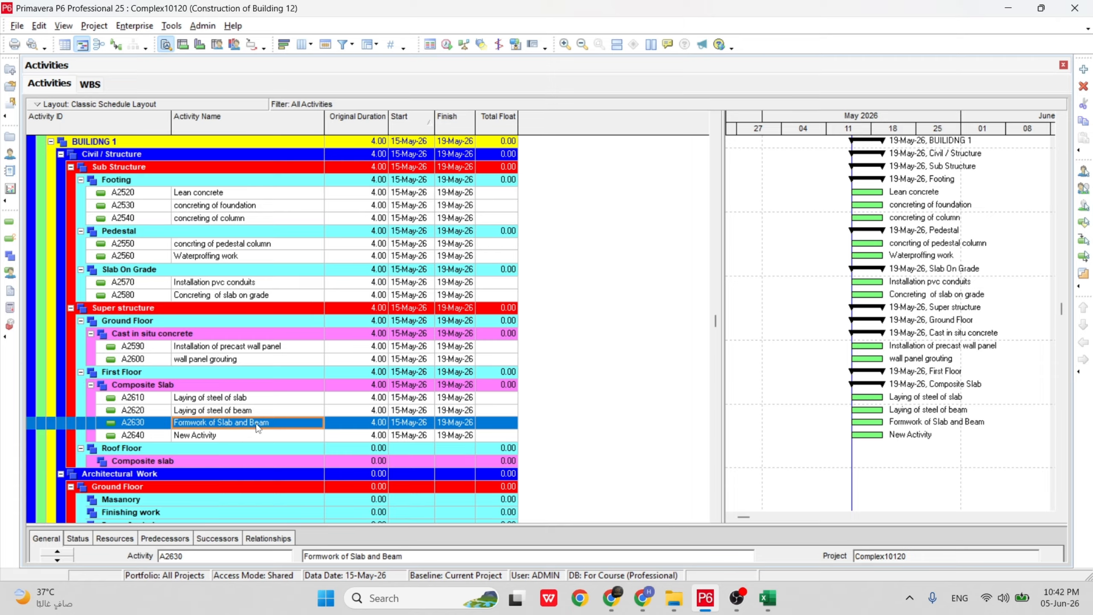
Name the fourth Composite Slab activity "Concrte Pouring".
double_click(232, 435)
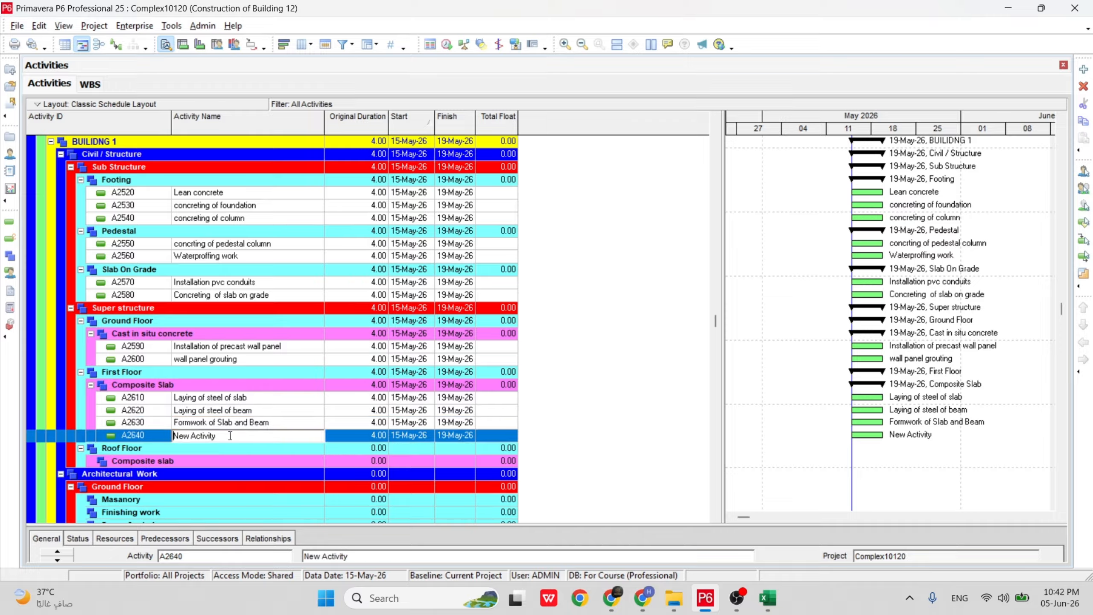
key("BackSpace")
type("Concrte Pouring")
key("Return")
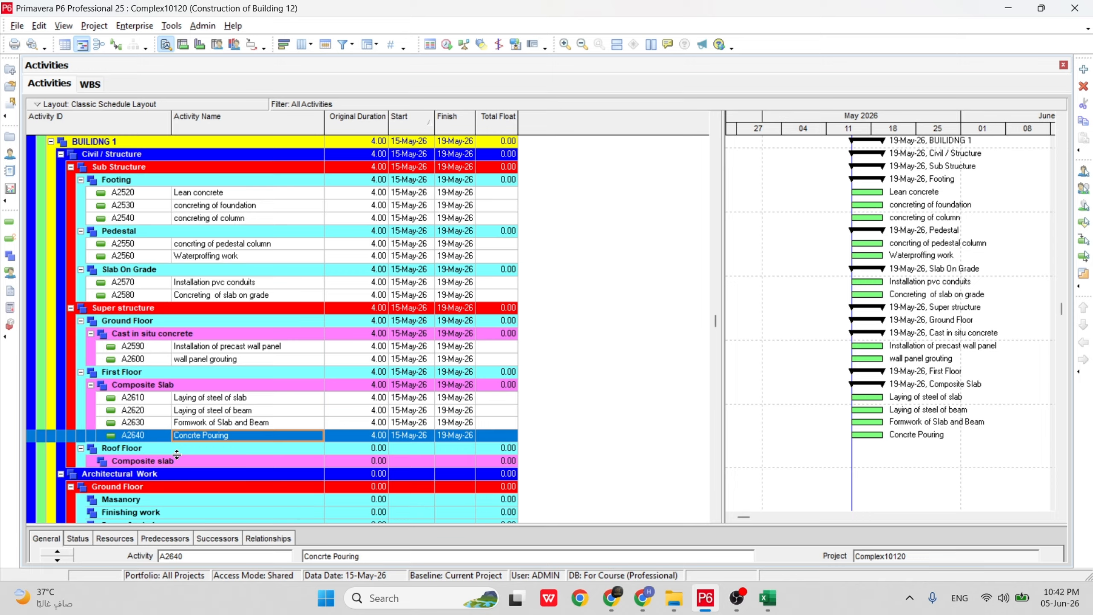
Review the Ground Floor and First Floor activities and the Roof Floor's Composite slab level under Super structure.
left_click(253, 401)
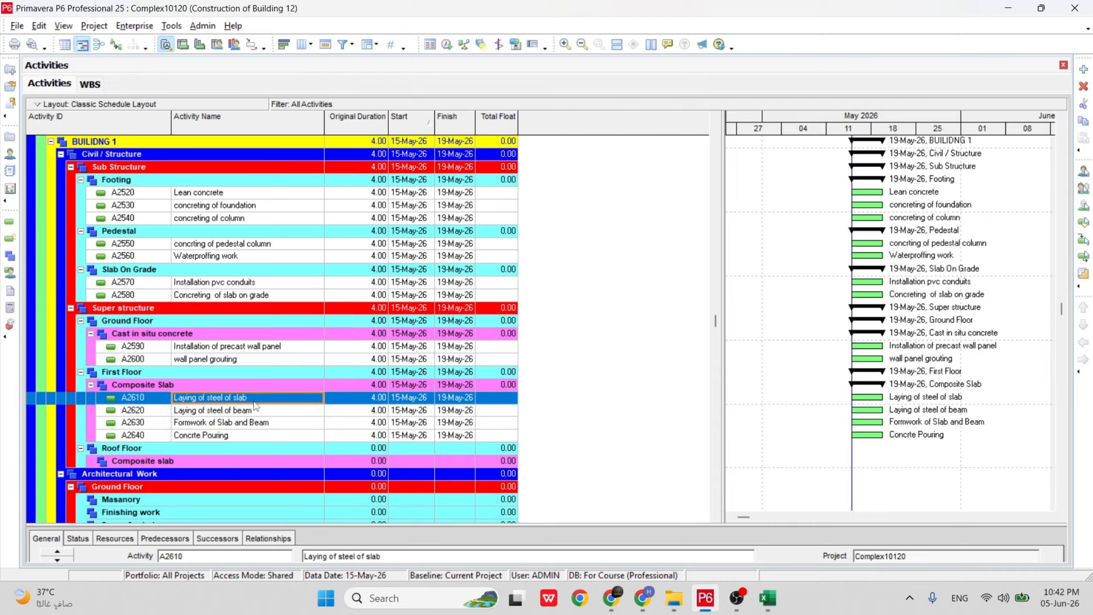
left_click(214, 350)
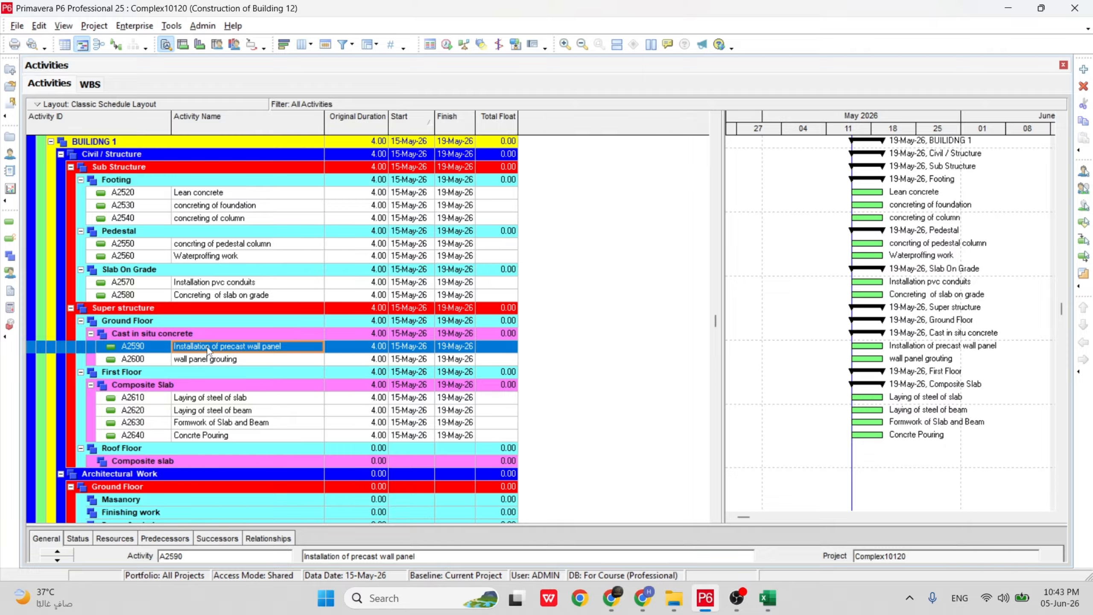
left_click(219, 361)
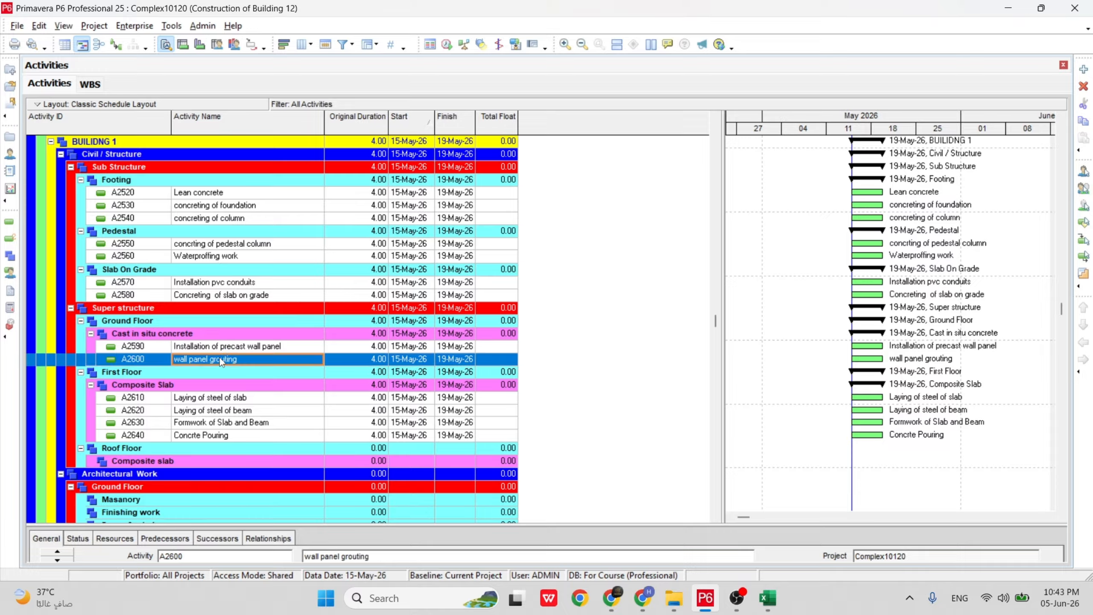
left_click(171, 463)
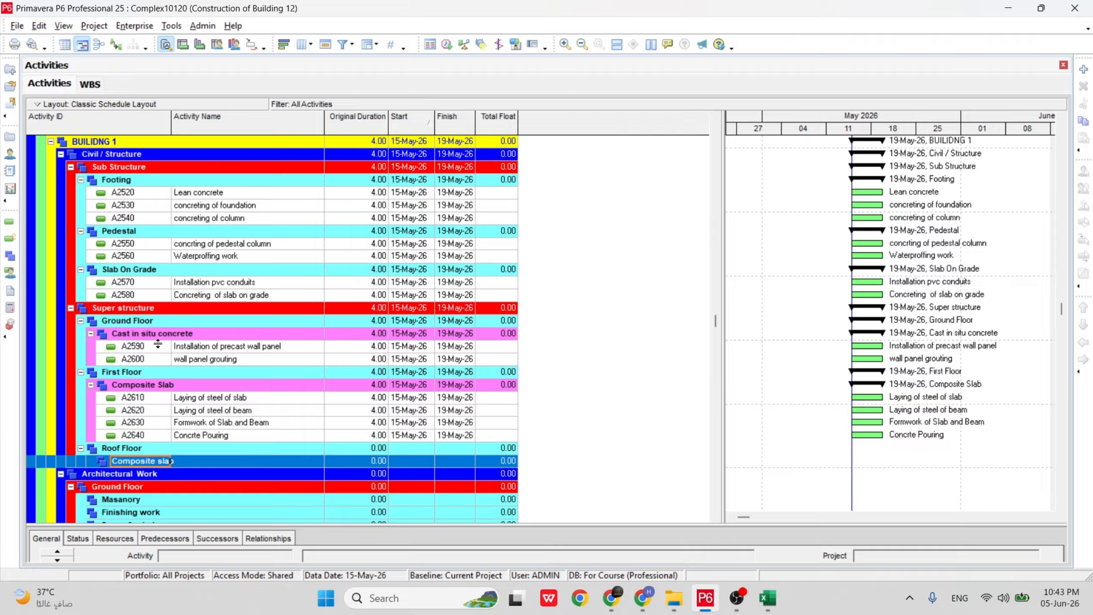
Expand the Super structure's Ground Floor, First Floor and Roof Floor in the WBS view to examine their sublevels.
left_click(98, 86)
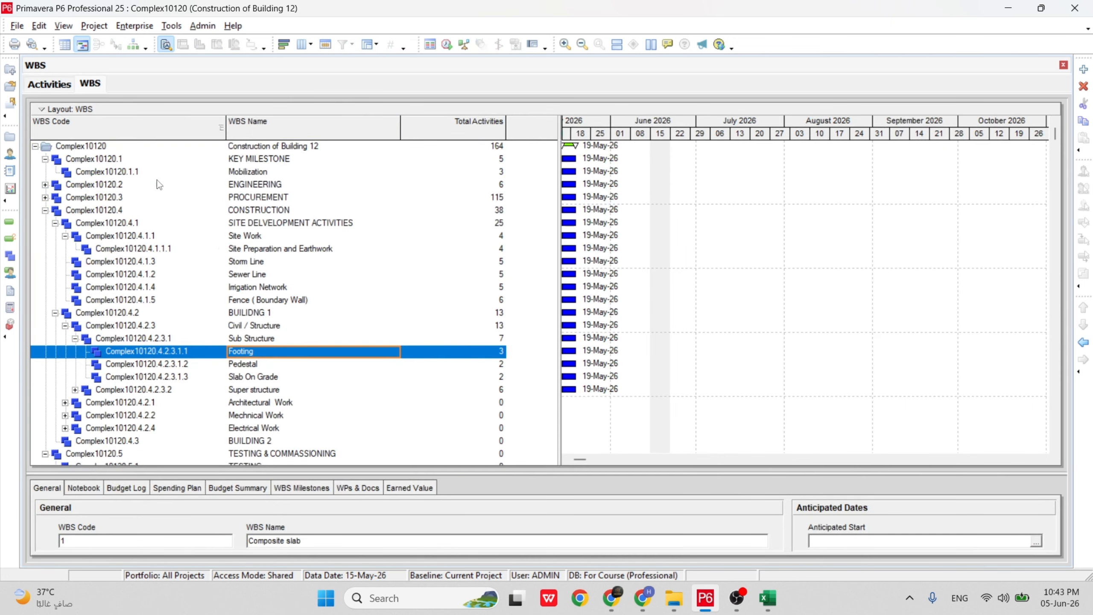
left_click(255, 364)
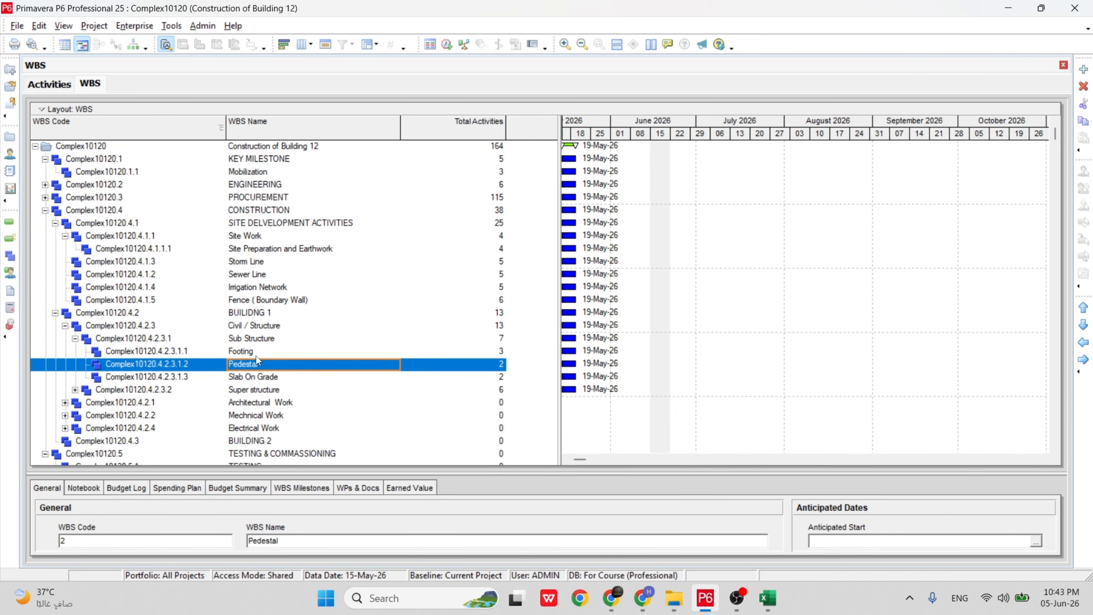
left_click(259, 375)
left_click(212, 391)
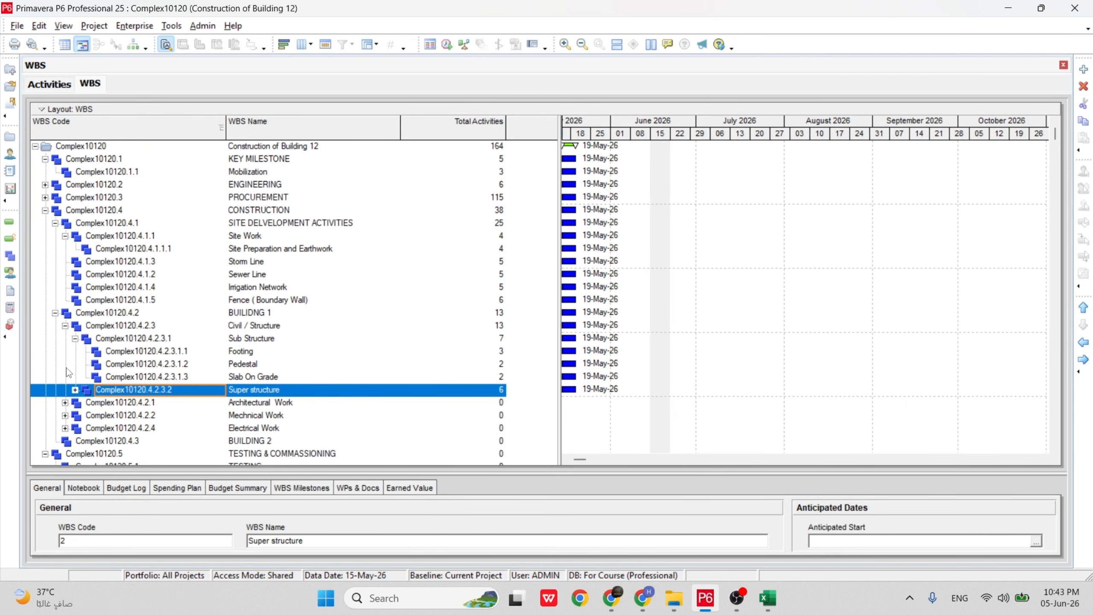
left_click(75, 390)
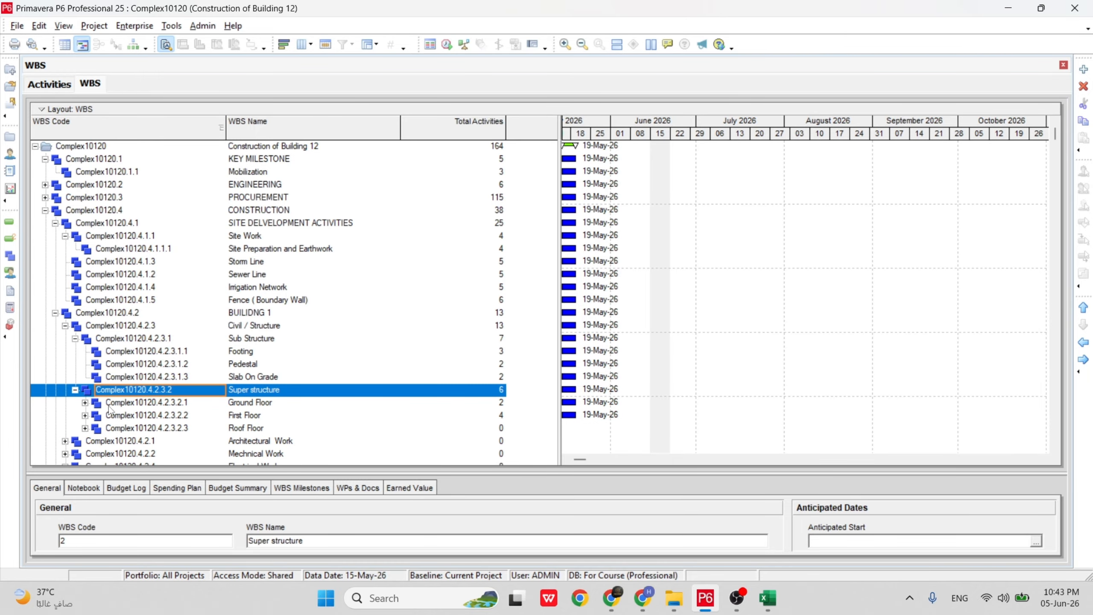
left_click(85, 402)
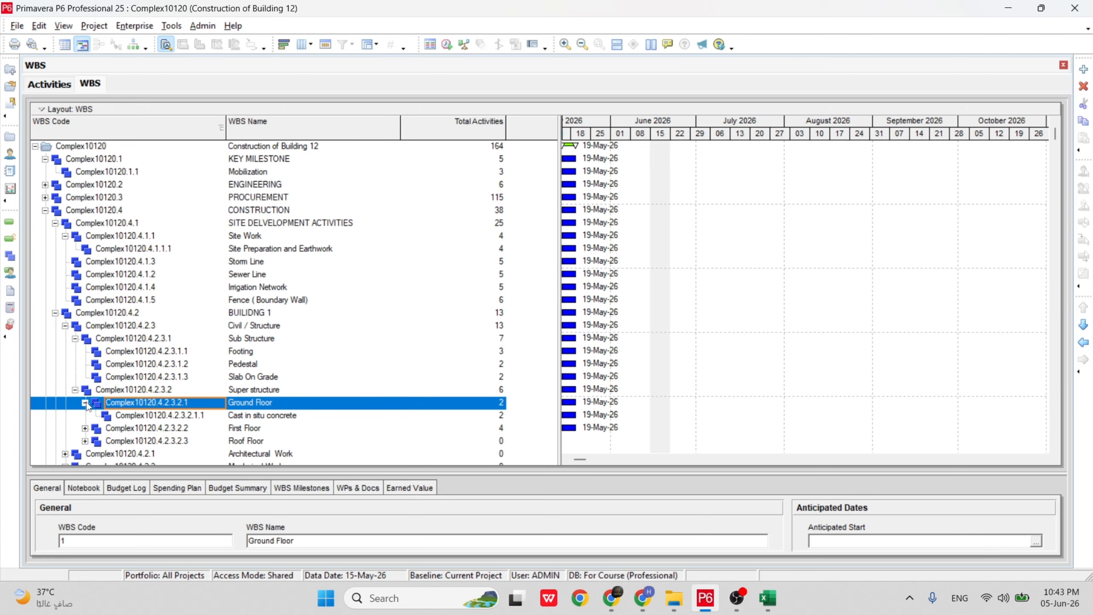
left_click(85, 428)
scroll(211, 414, "down", 1)
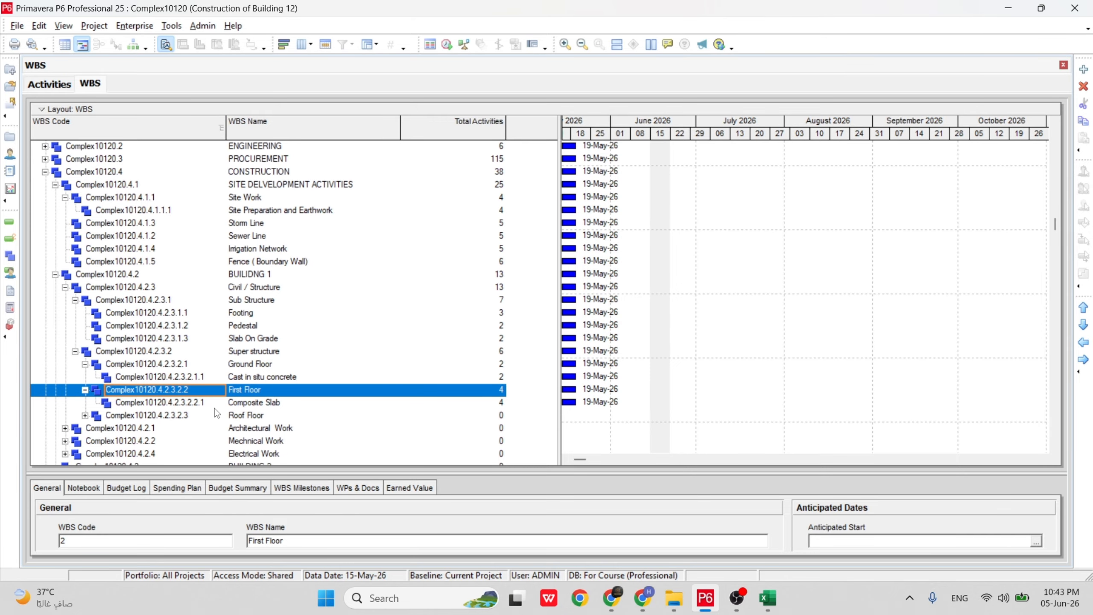
left_click(181, 416)
left_click(85, 415)
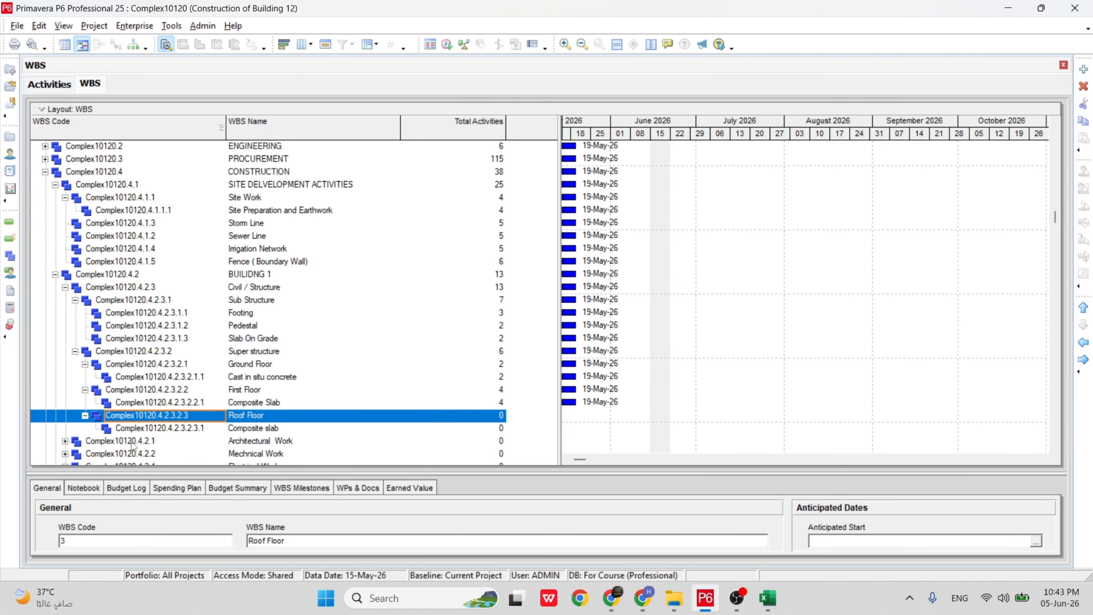
Compare the Composite slab WBS elements of the First Floor and the Roof Floor.
left_click(284, 402)
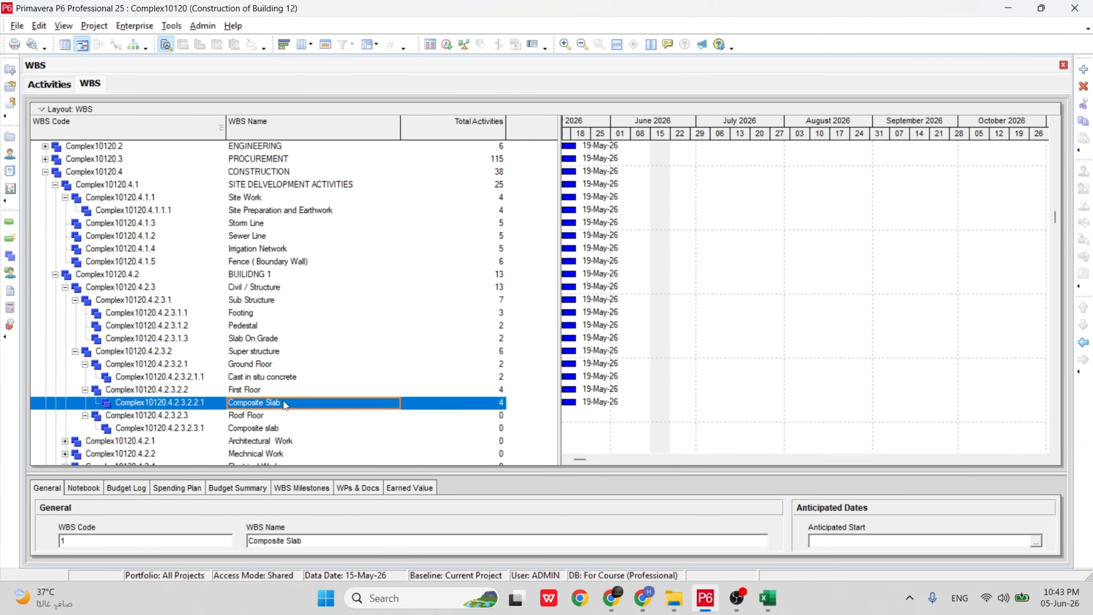
left_click(264, 427)
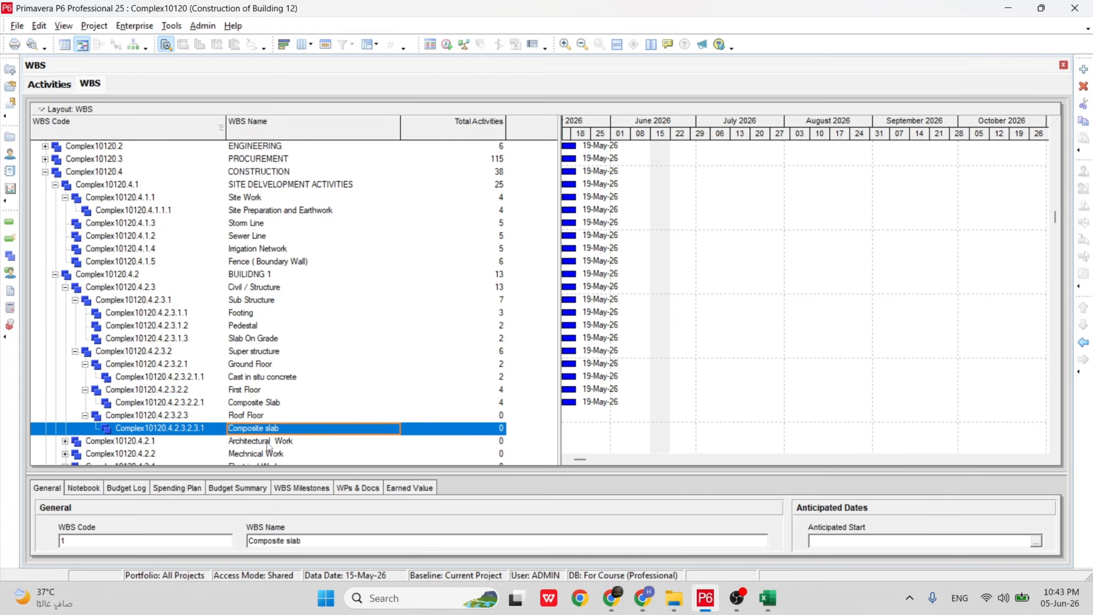
left_click(256, 403)
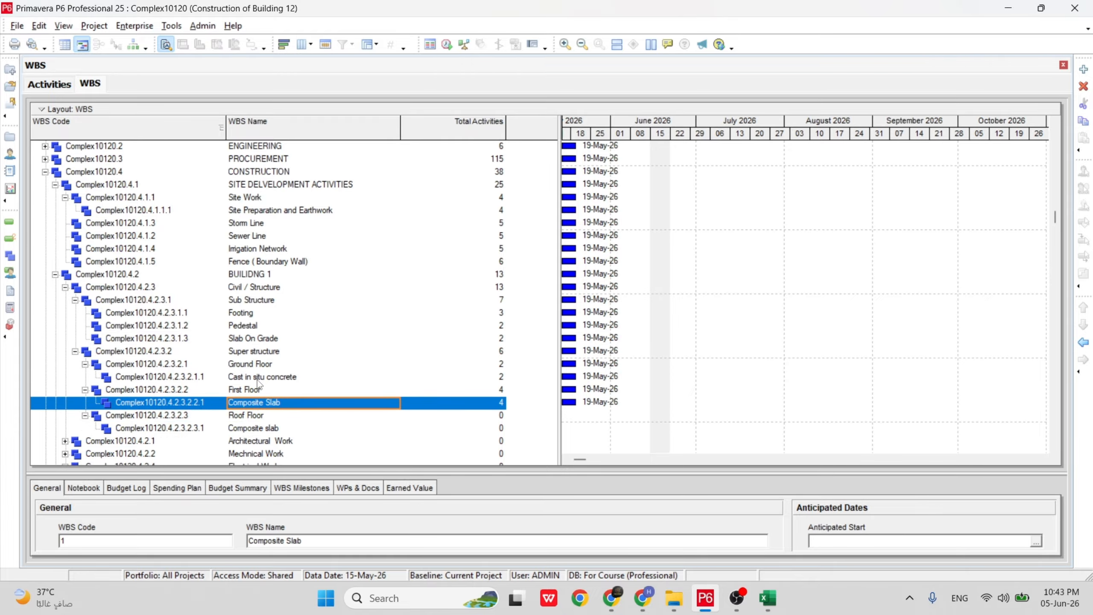
Review the Super structure's Ground Floor, First Floor and Roof Floor elements in the WBS and Activities views, including their slab and concrete levels.
left_click(258, 377)
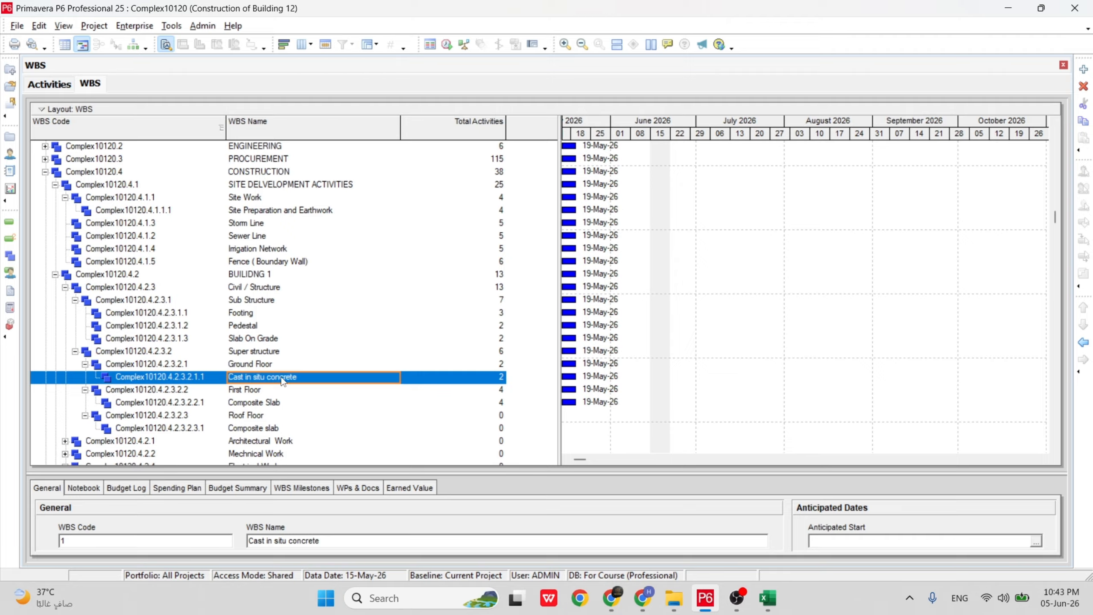
left_click(254, 389)
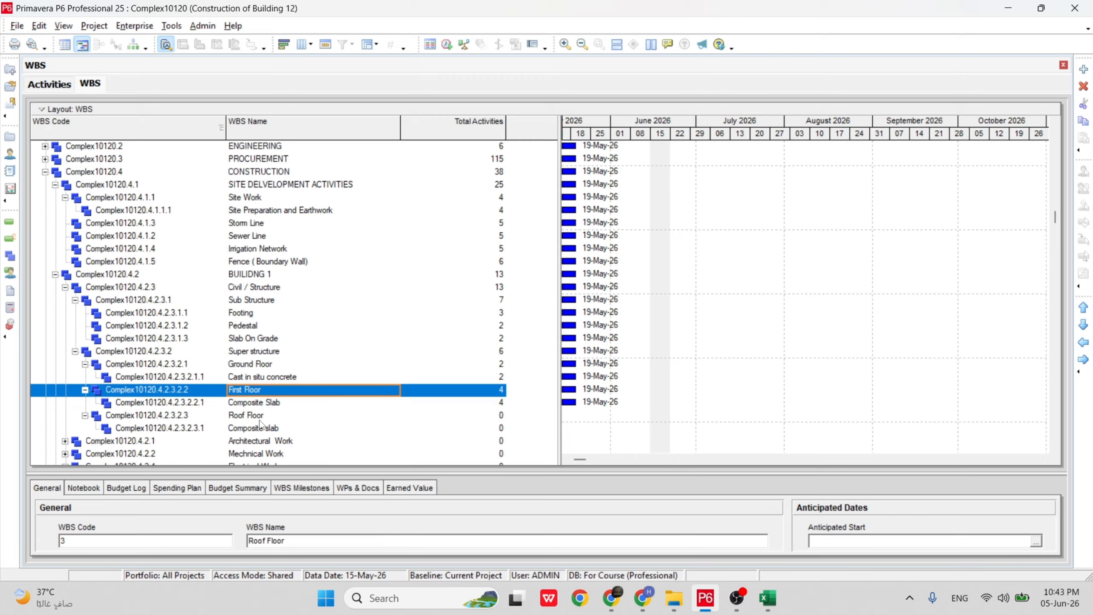
left_click(271, 415)
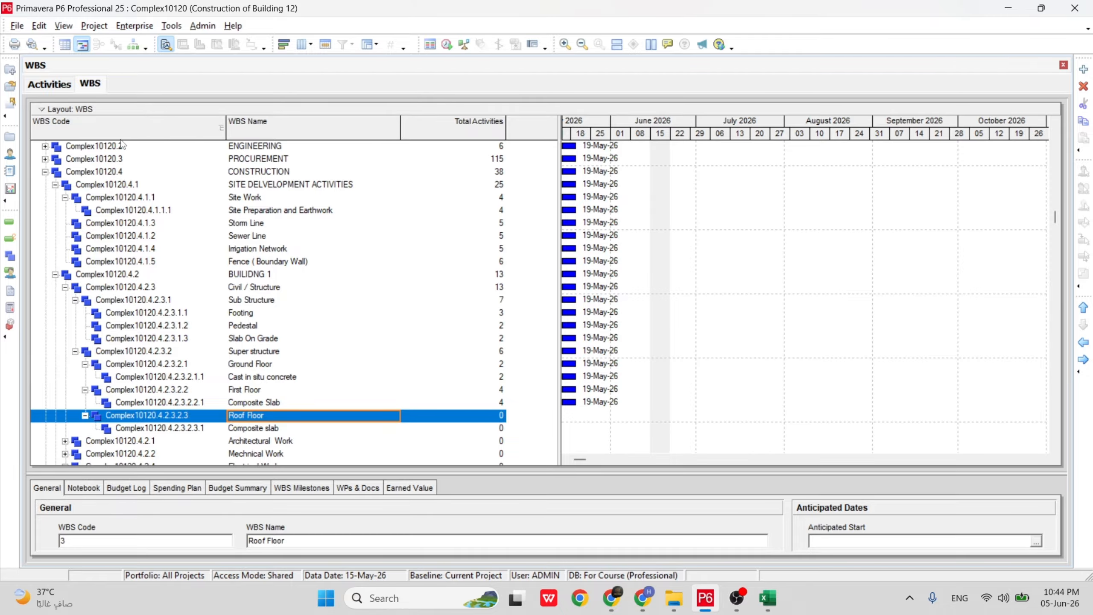
left_click(48, 83)
scroll(210, 379, "down", 2)
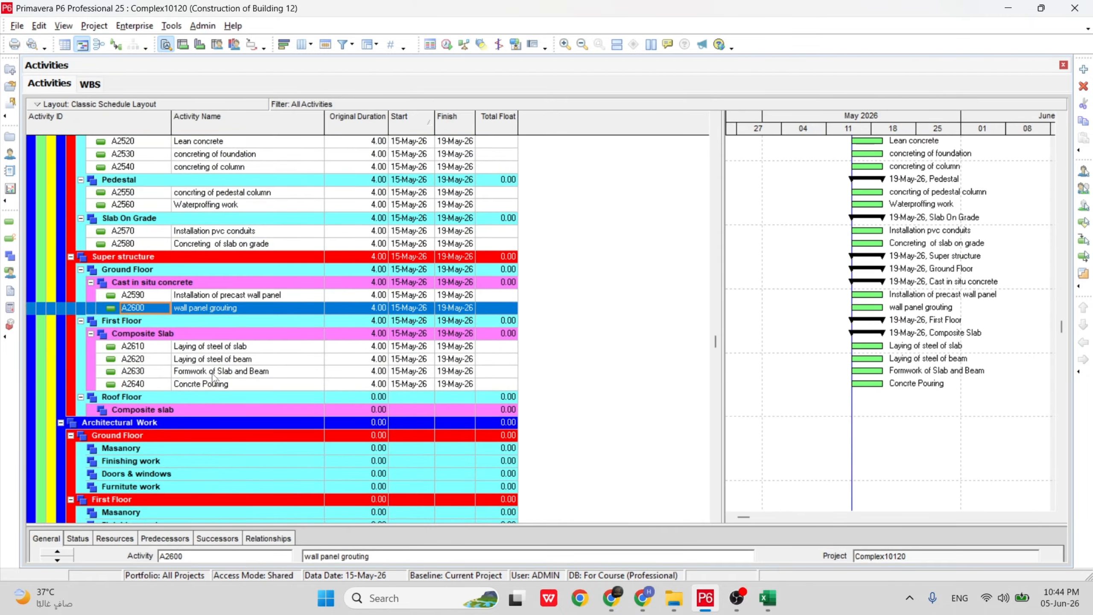
scroll(209, 378, "down", 2)
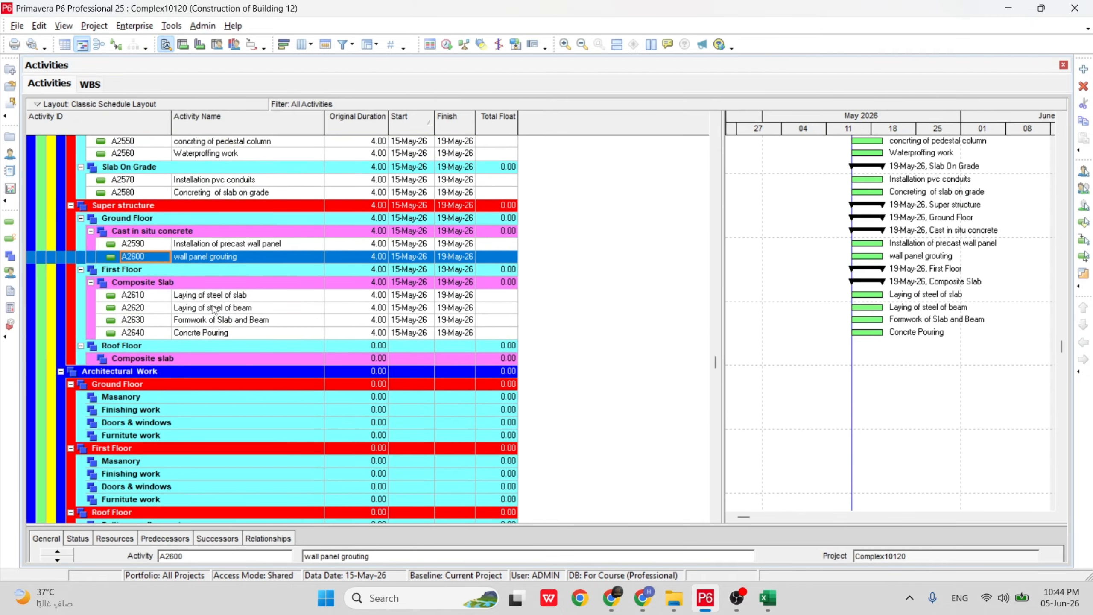
left_click(216, 297)
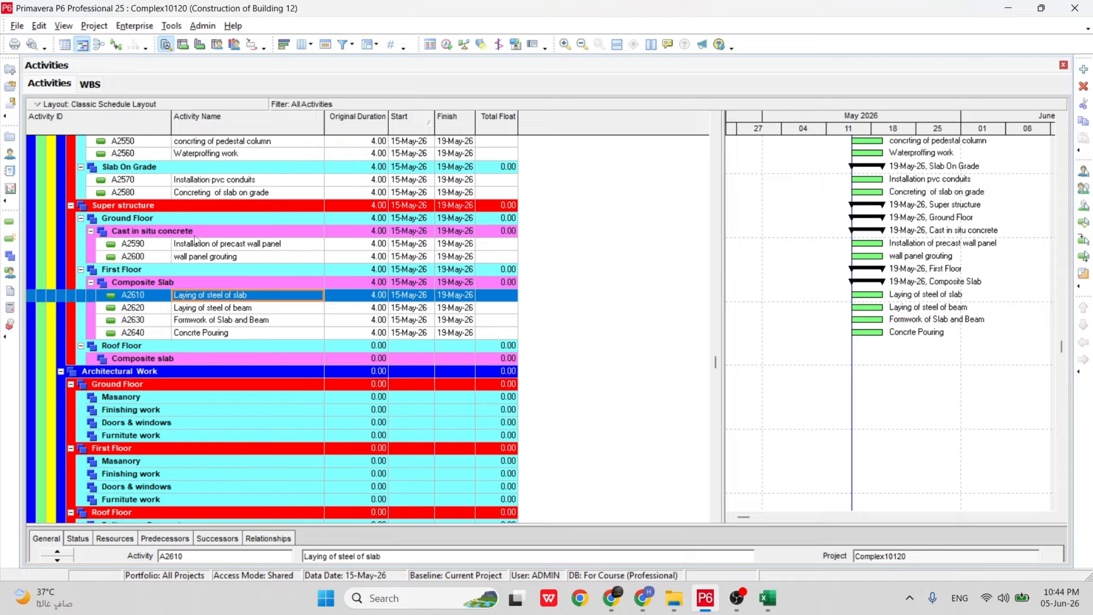
left_click(130, 233)
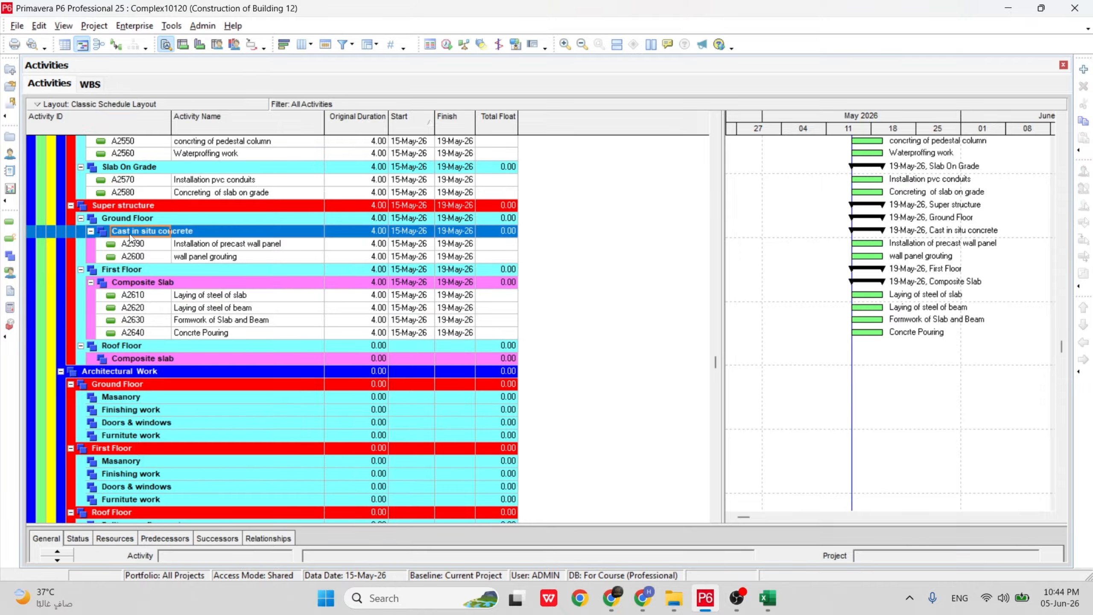
left_click(140, 283)
left_click(142, 360)
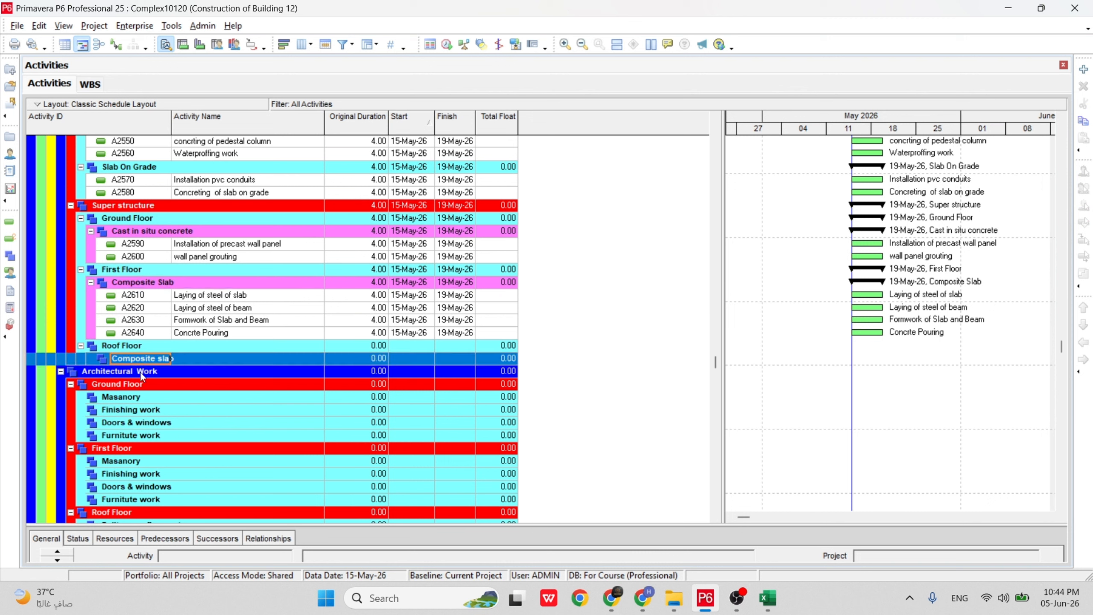
Copy the First Floor's four Composite Slab activities into the Roof Floor's Composite slab level, keeping all copy options and an Activity ID increment of 10.
left_click(209, 295)
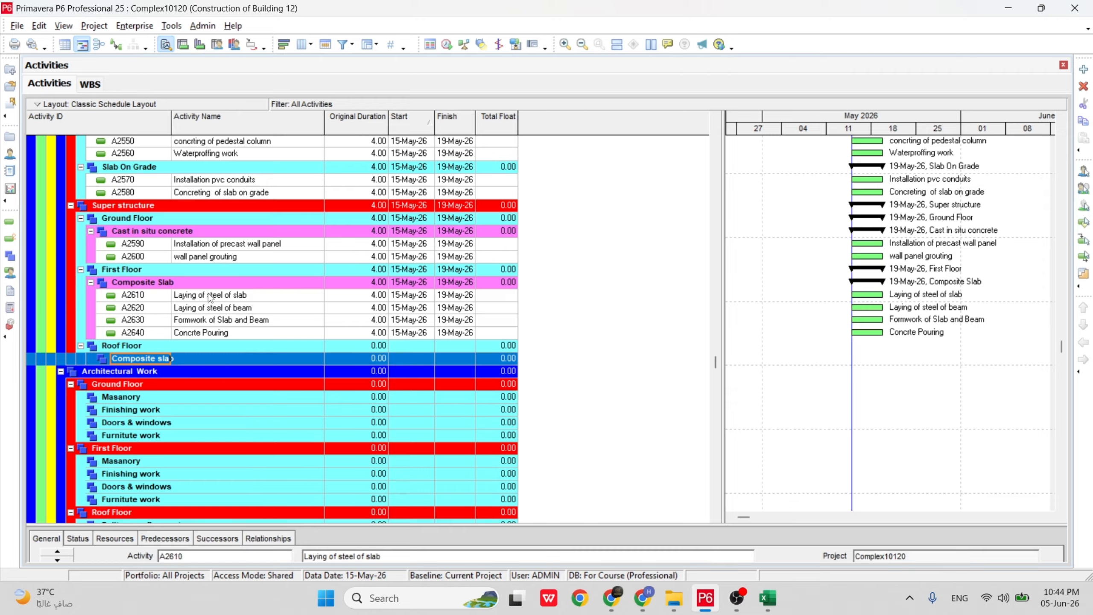
left_click(199, 333, "shift")
right_click(199, 331)
left_click(230, 268)
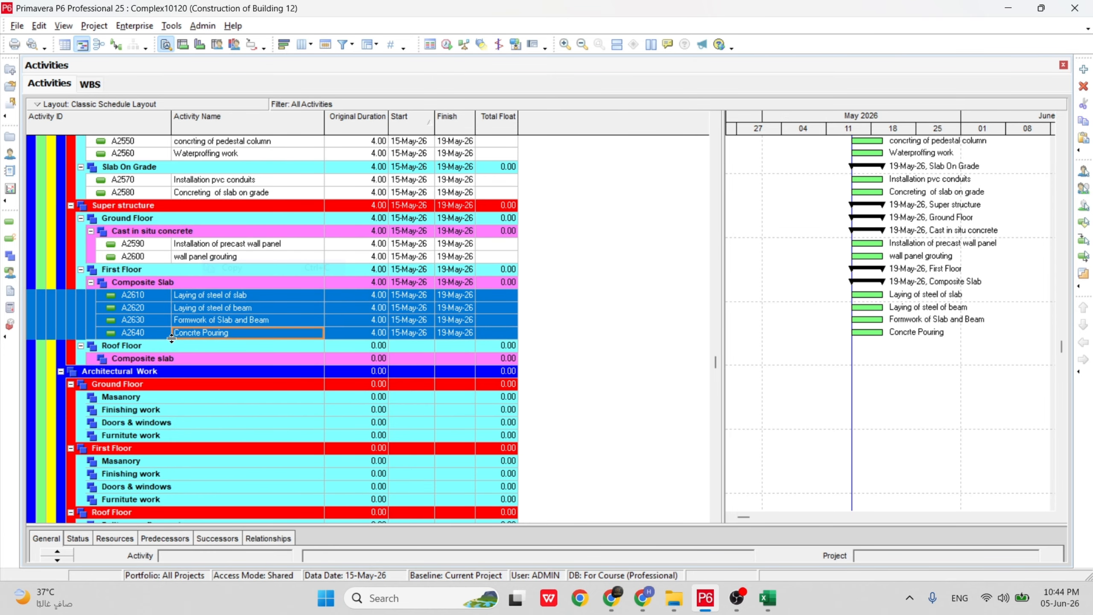
left_click(174, 360)
right_click(174, 360)
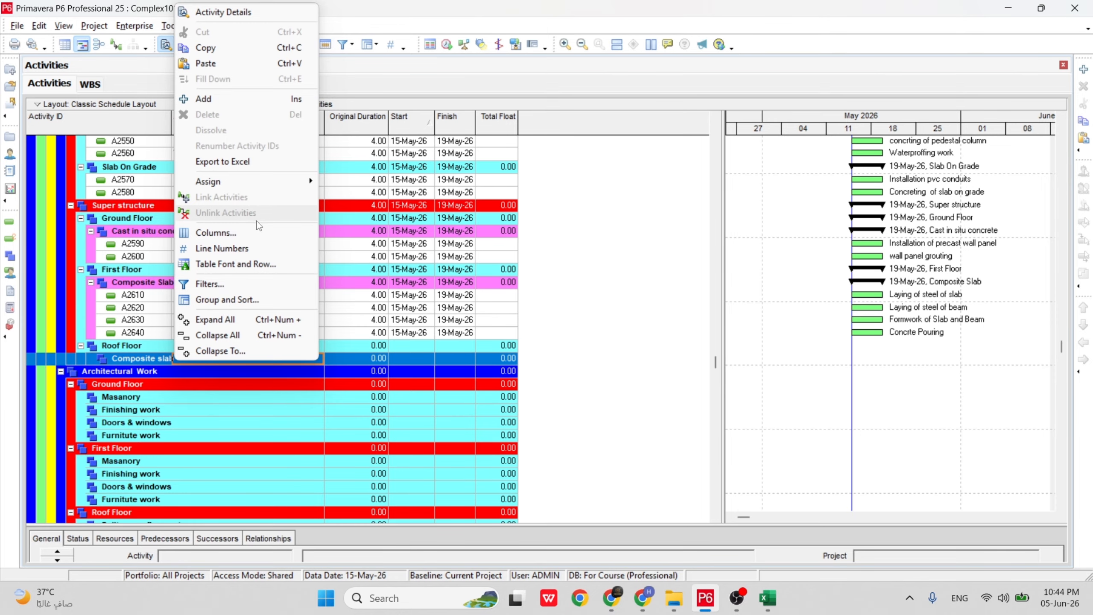
left_click(223, 63)
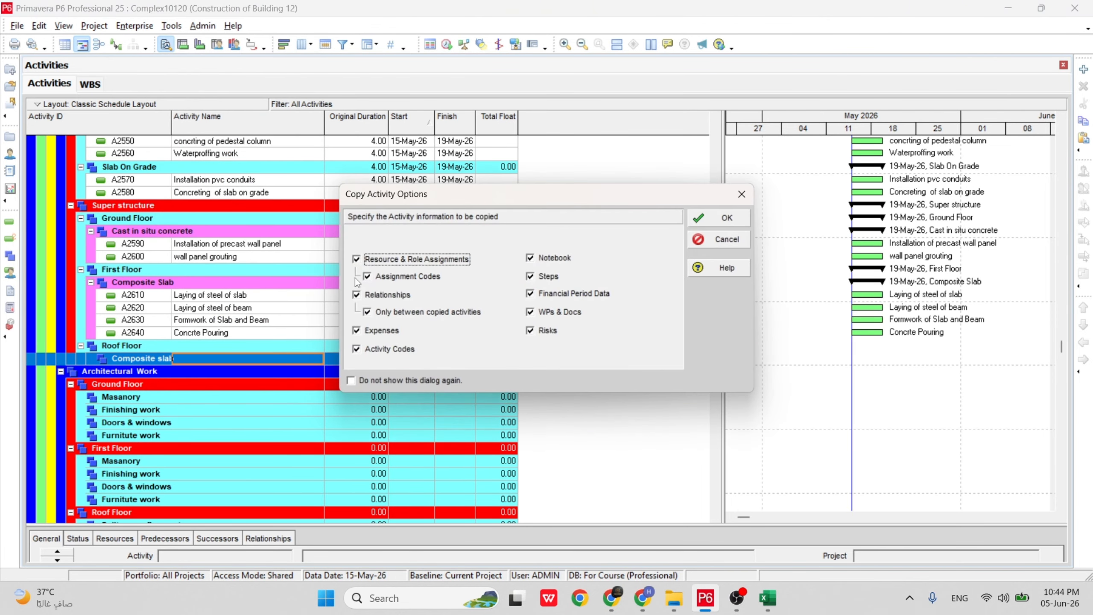
left_click(717, 217)
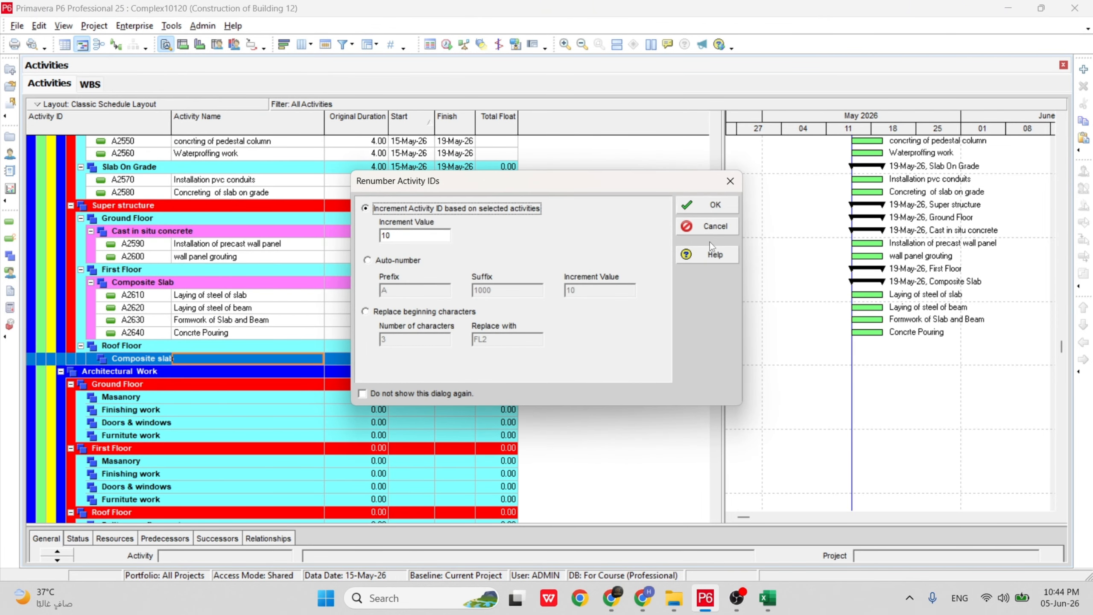
left_click(715, 206)
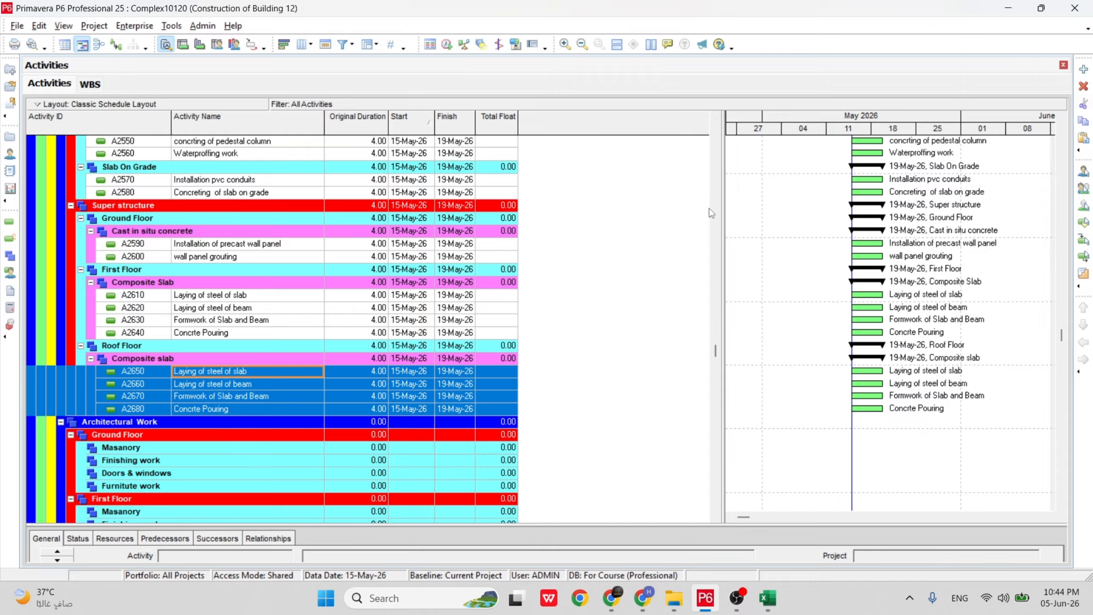
Review the Roof Floor's copied Composite slab activities and the activities from Storm Line through BUILIDNG 1's Super structure.
left_click(366, 358)
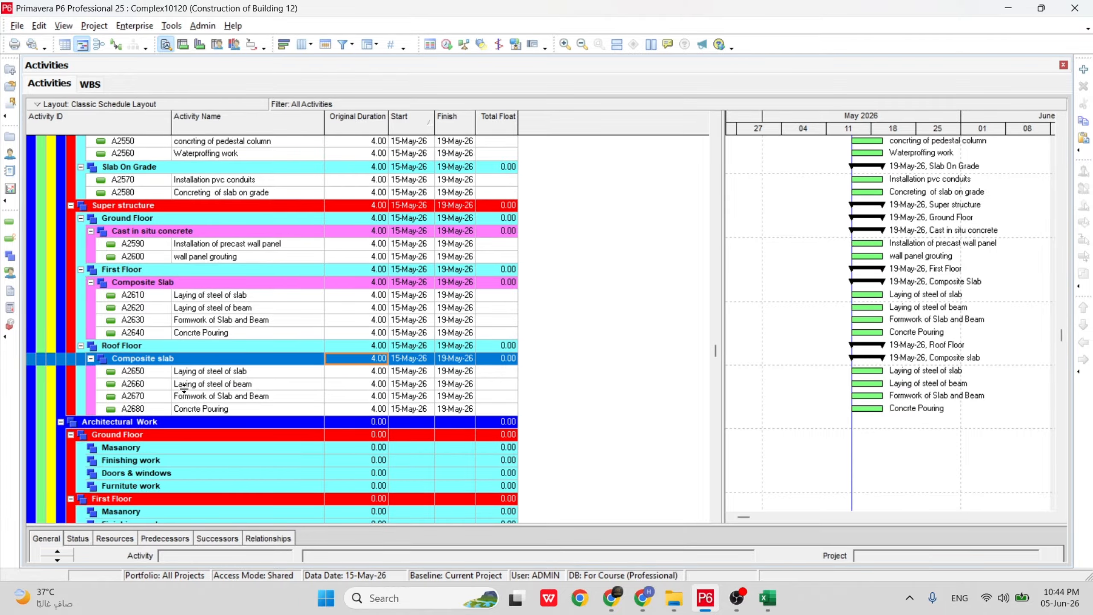
scroll(185, 390, "down", 2)
left_click(153, 383)
left_click(195, 331)
scroll(216, 202, "up", 2)
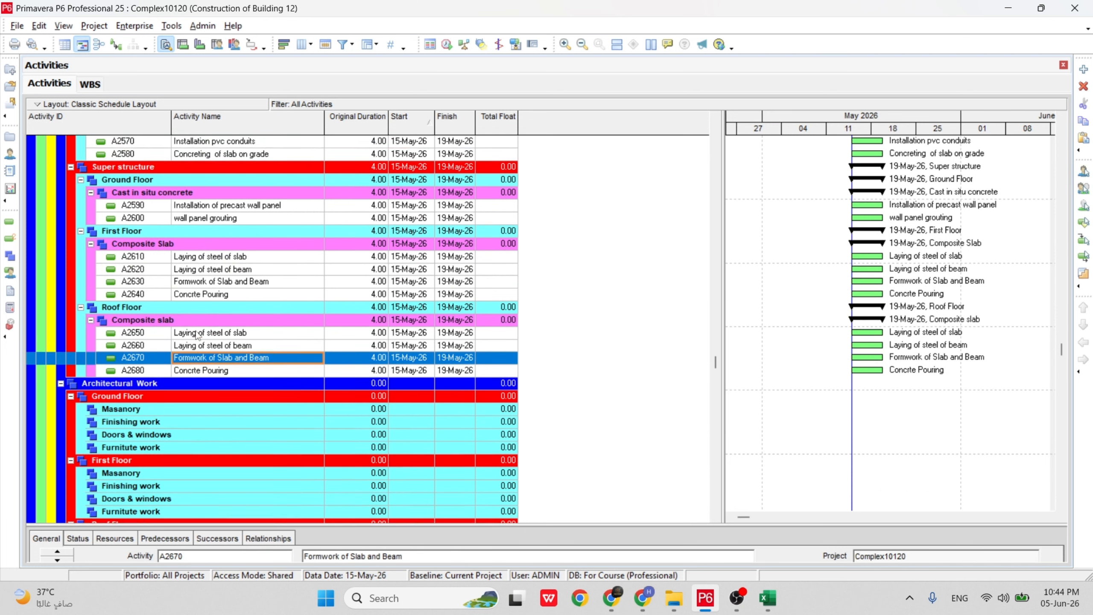
scroll(216, 202, "up", 7)
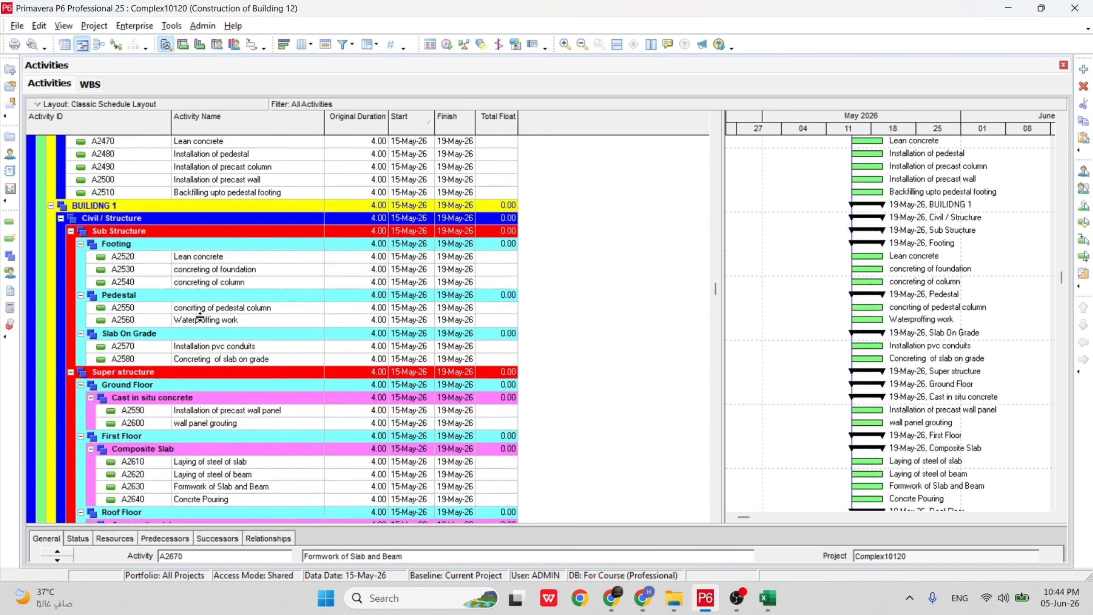
scroll(200, 316, "up", 7)
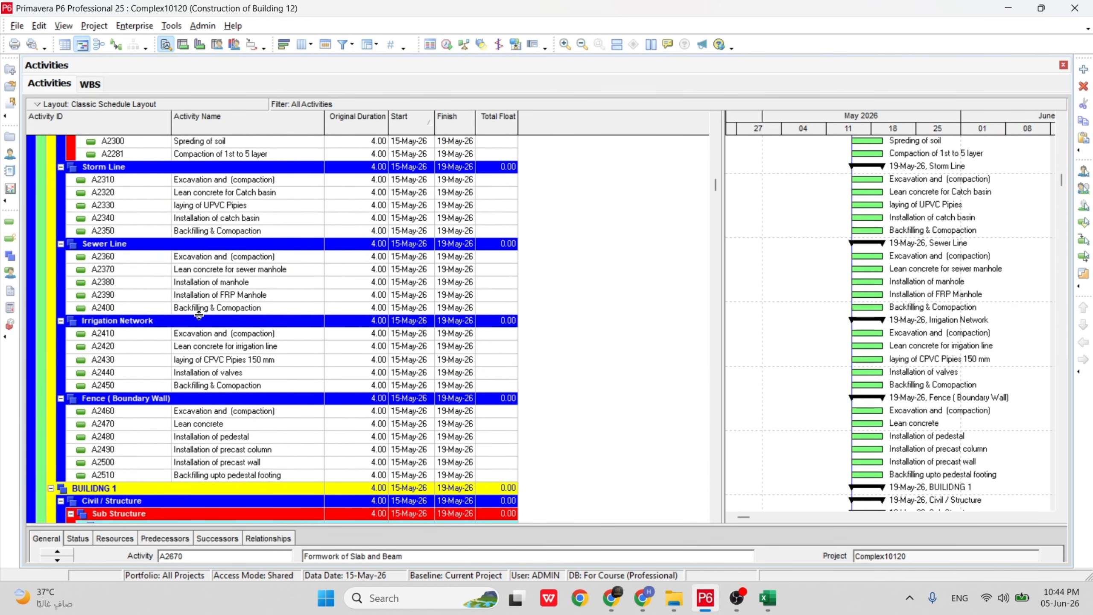
scroll(205, 309, "down", 6)
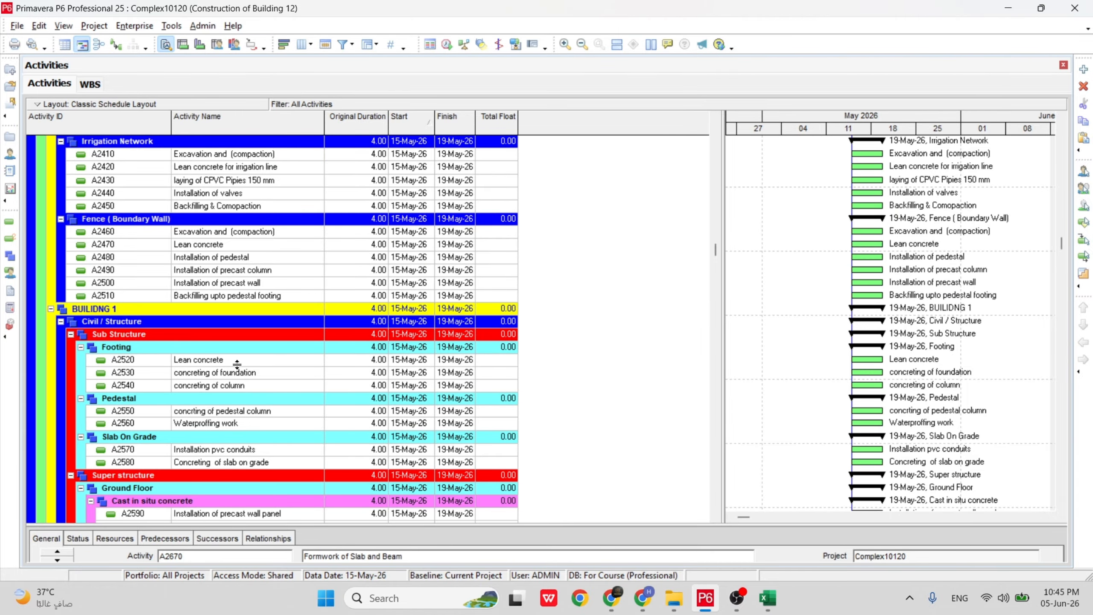
scroll(237, 364, "down", 8)
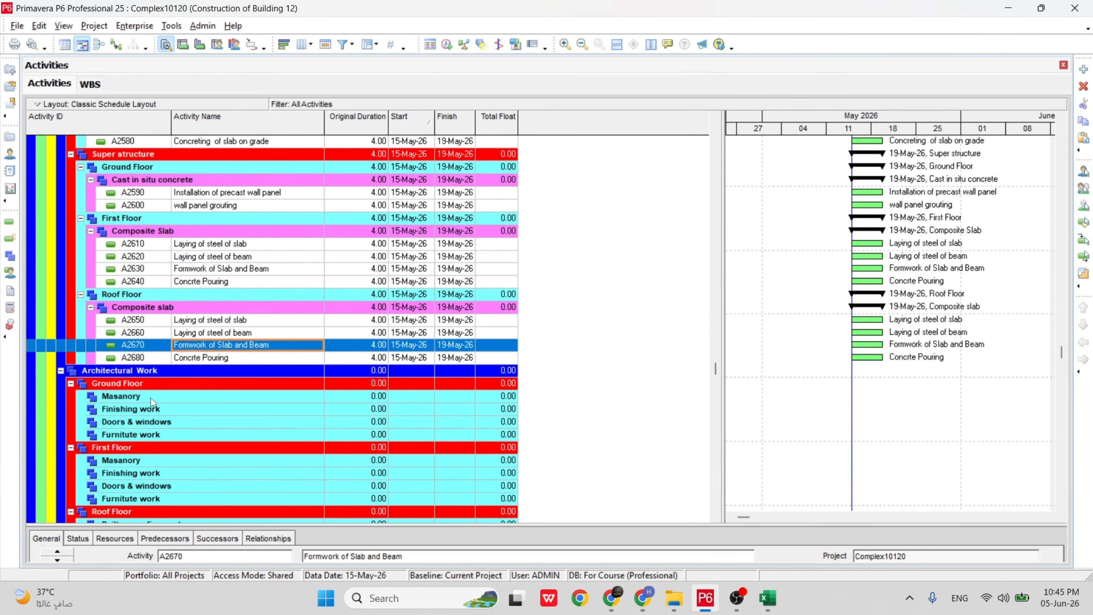
Add two new activities to the Masanory level of the Ground Floor under Architectural Work.
left_click(150, 397)
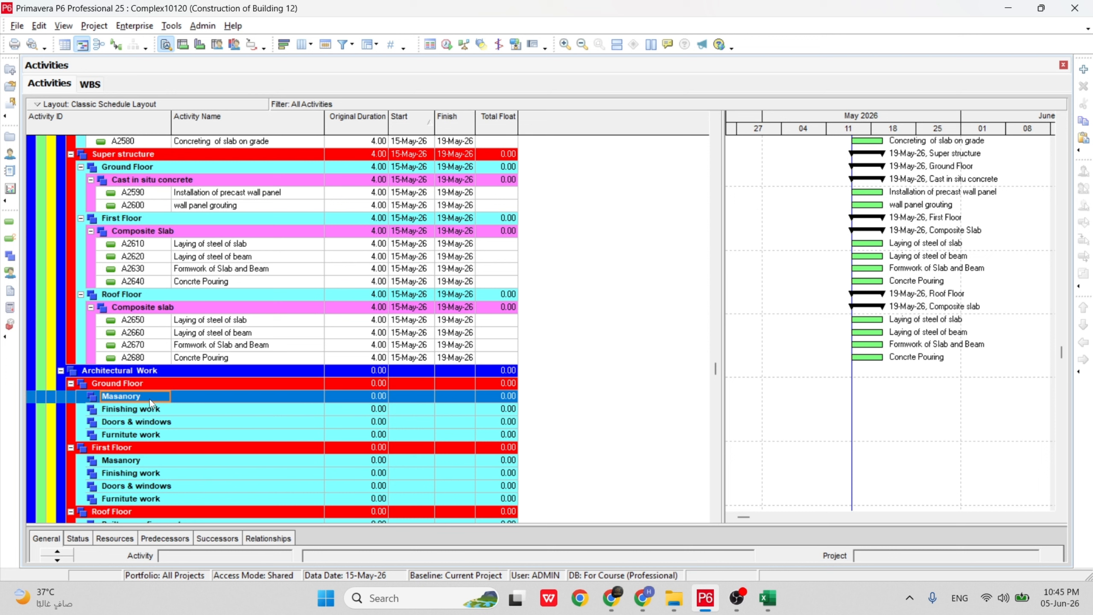
right_click(150, 399)
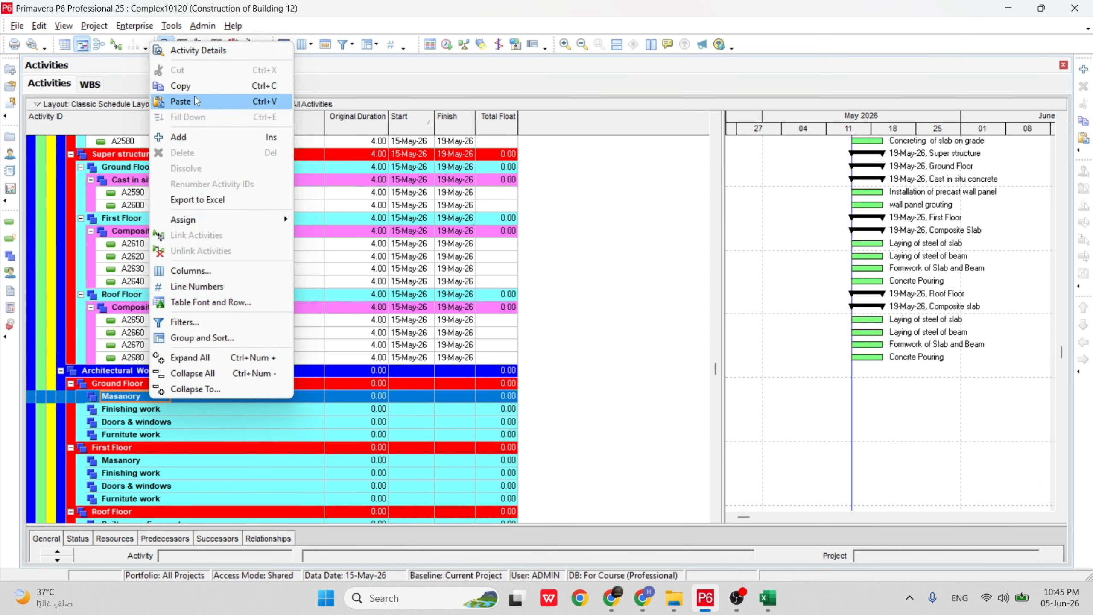
left_click(192, 137)
right_click(184, 399)
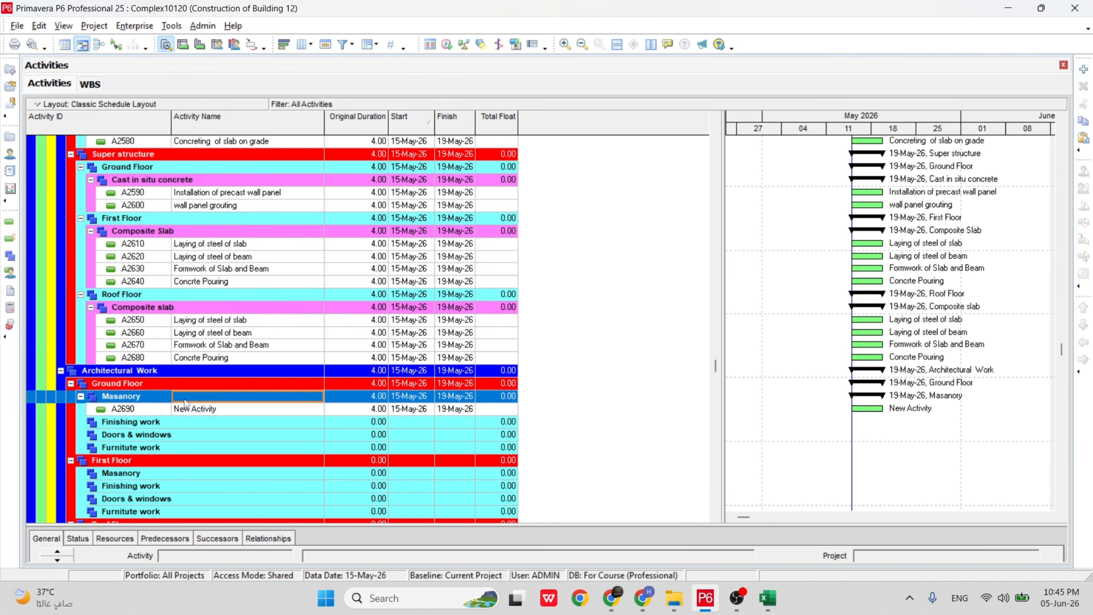
left_click(259, 135)
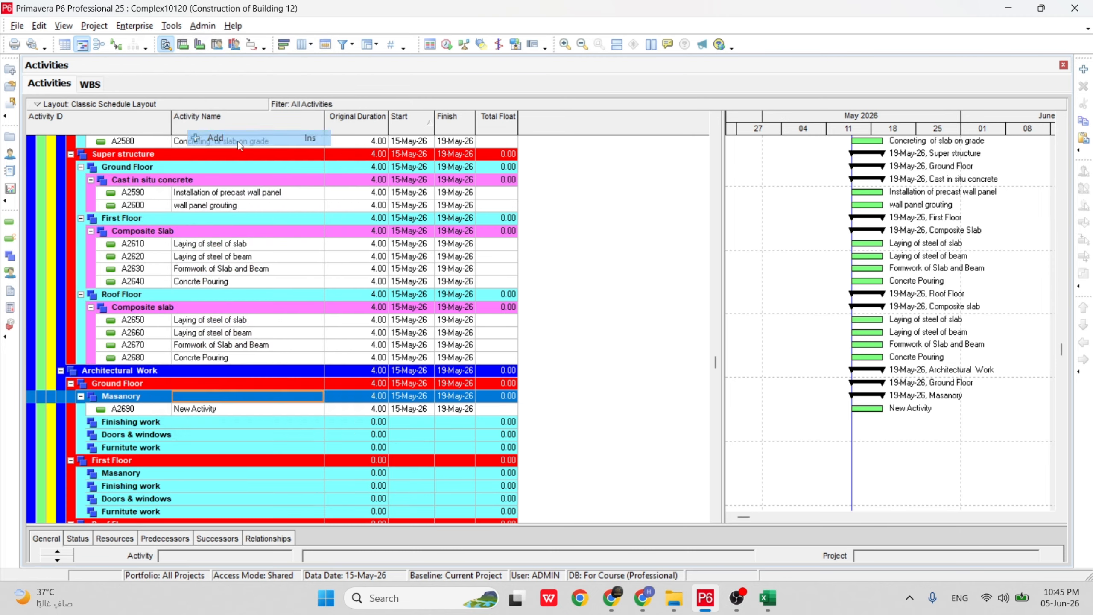
Name the first Ground Floor Masanory activity "Laying of masanory Unit".
left_click(226, 411)
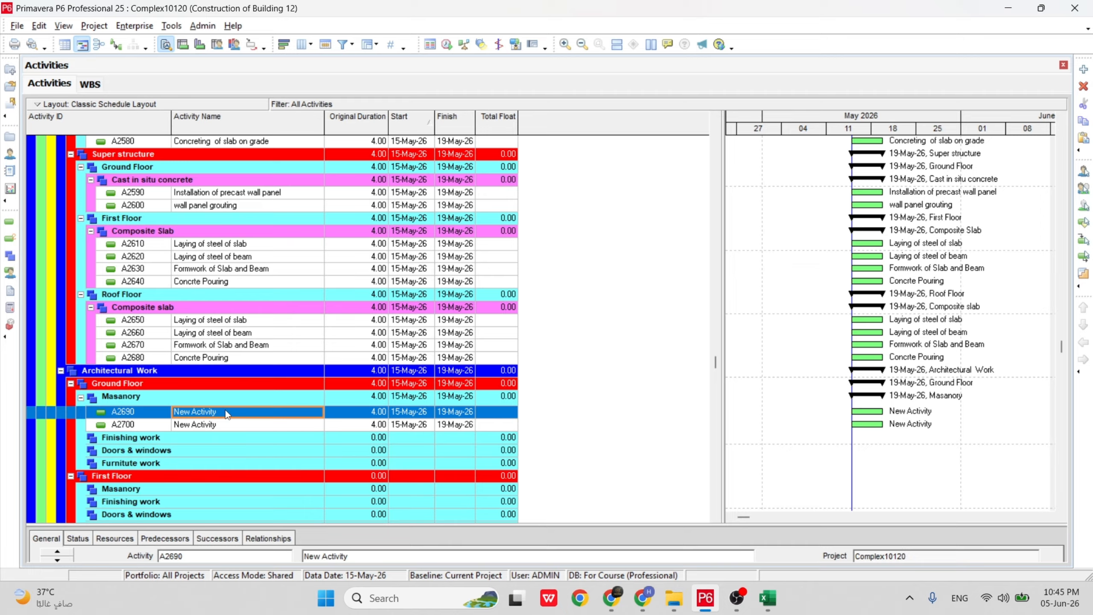
left_click(225, 411)
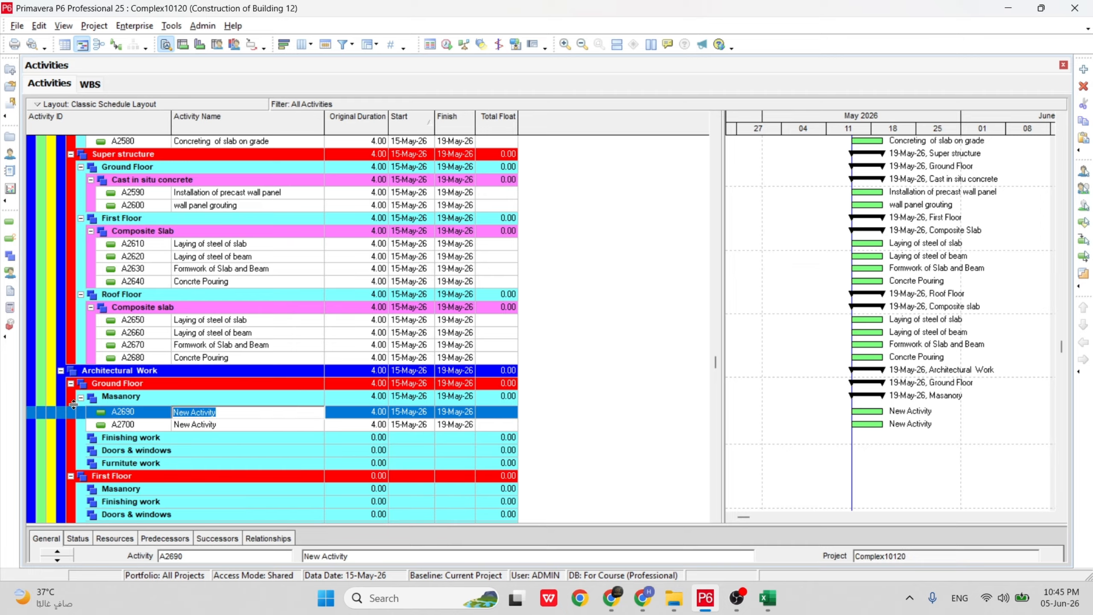
key("BackSpace")
type("L")
type("aying of masanory Uni")
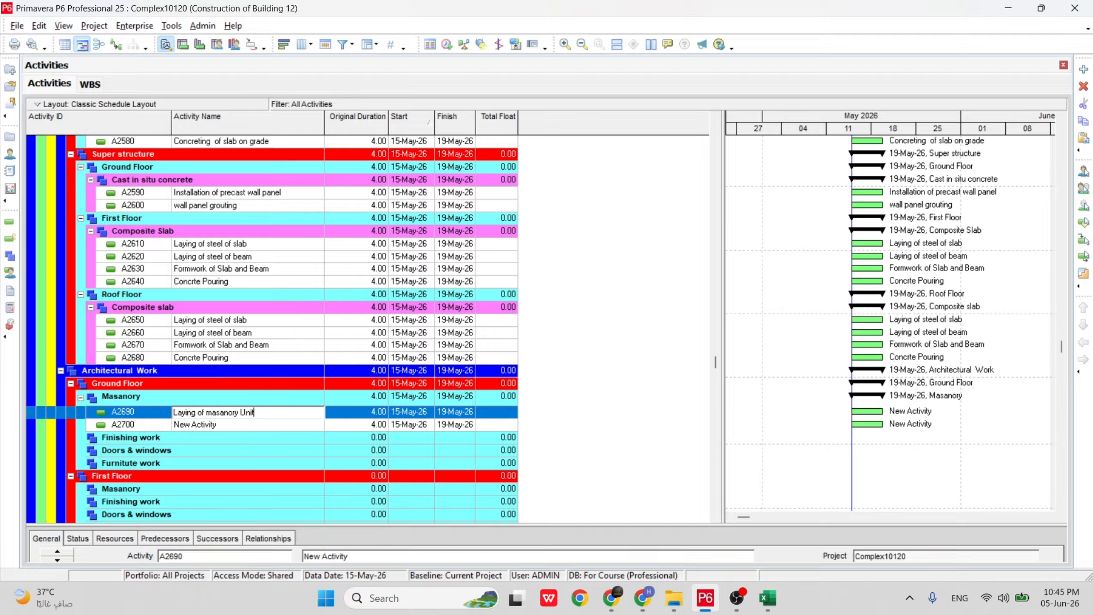
type("t")
key("Return")
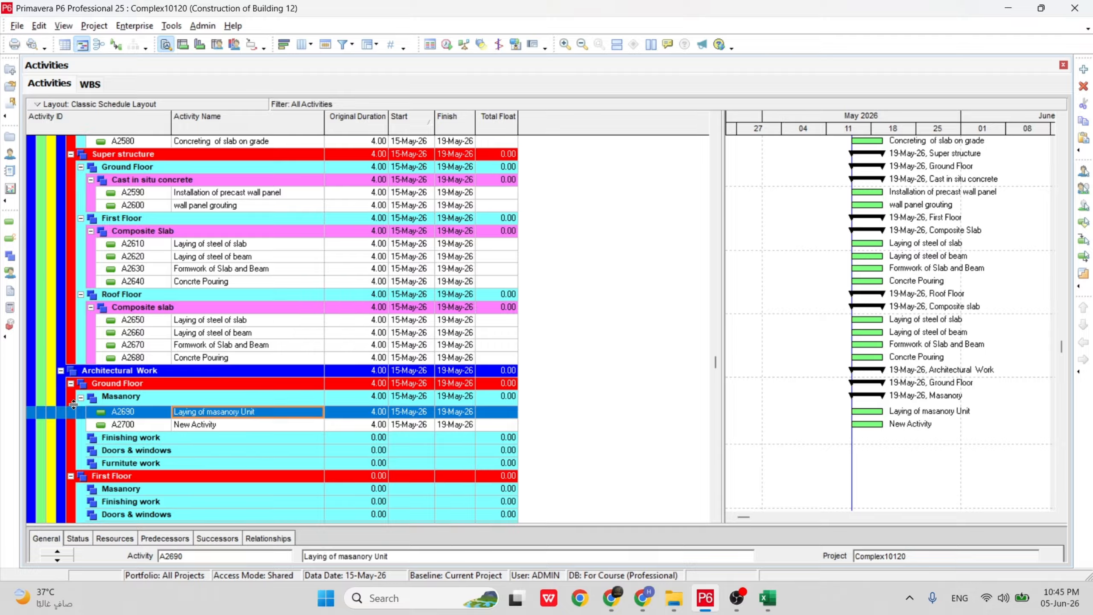
Name the second Ground Floor Masanory activity "Cmu Plastering work".
left_click(214, 425)
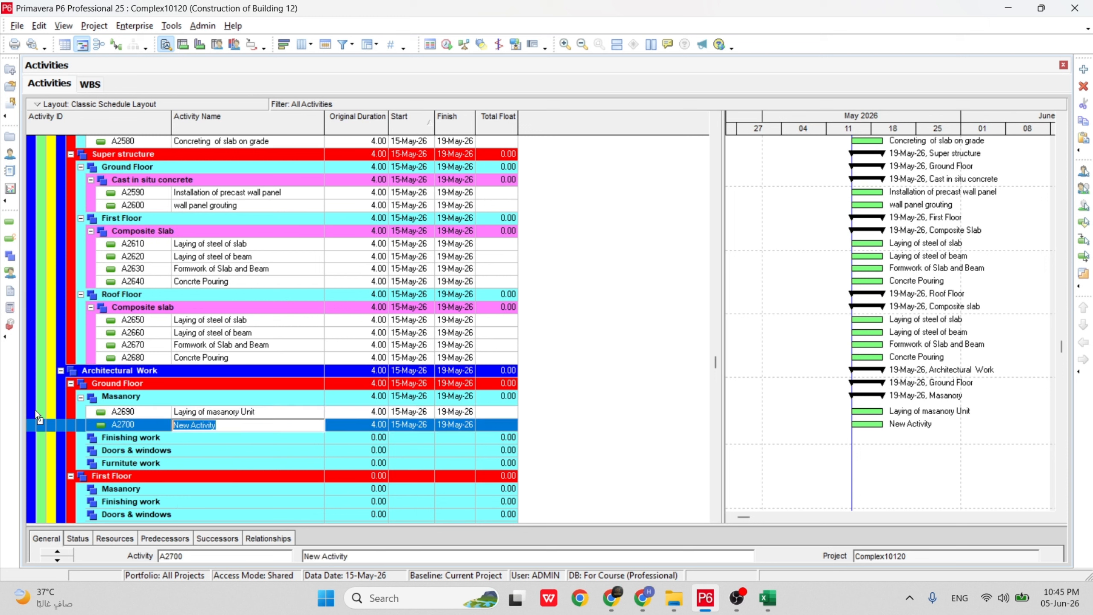
key("BackSpace")
type("Cmu Plastering work")
key("Return")
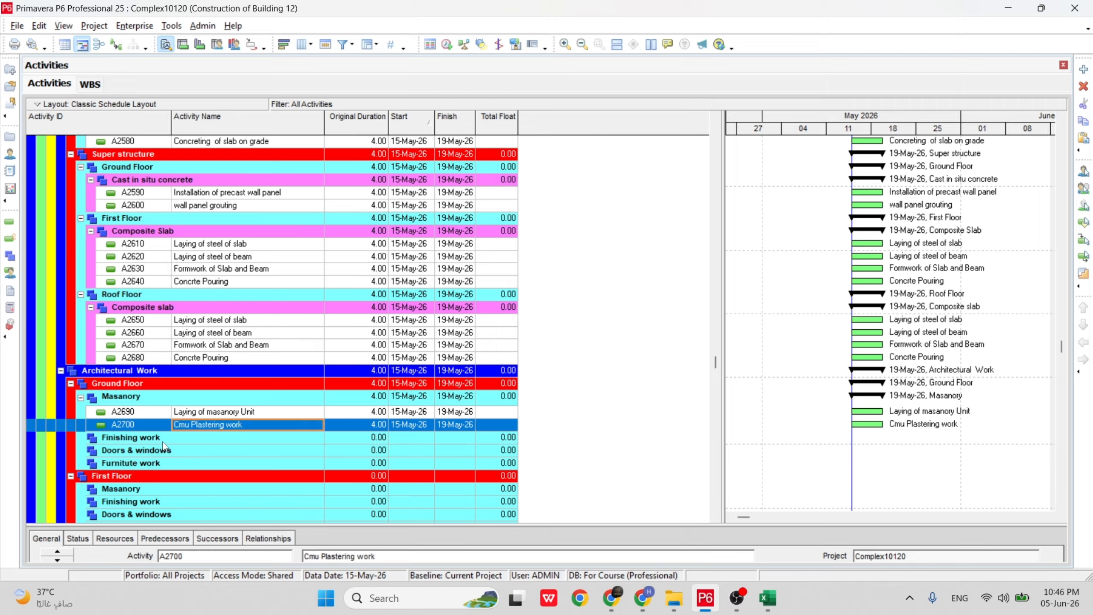
Add two new activities to the Ground Floor's Finishing work level under Architectural Work.
left_click(177, 438)
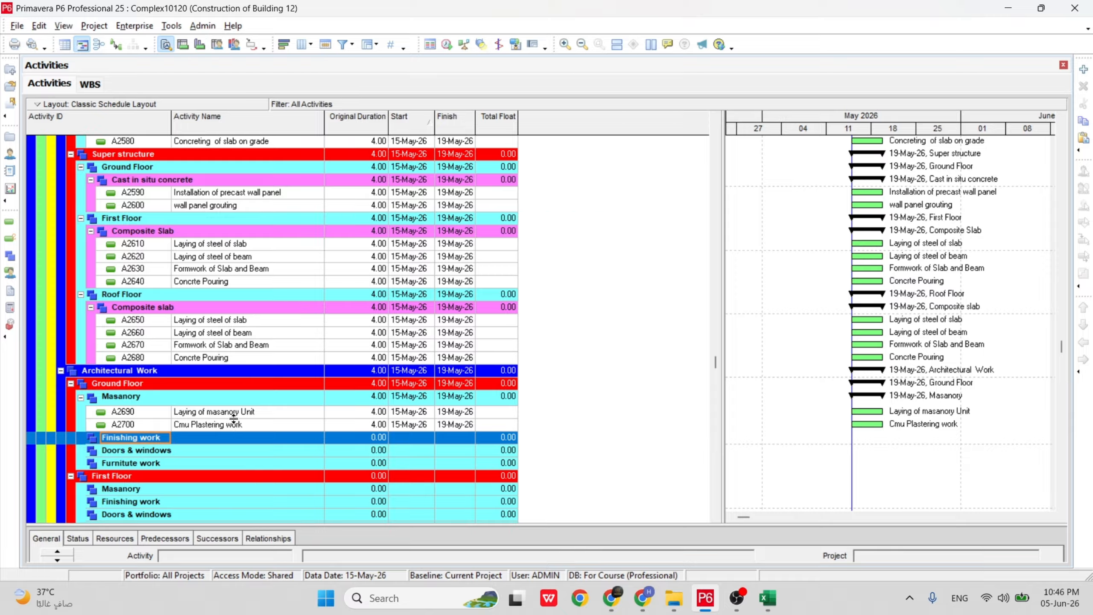
right_click(211, 440)
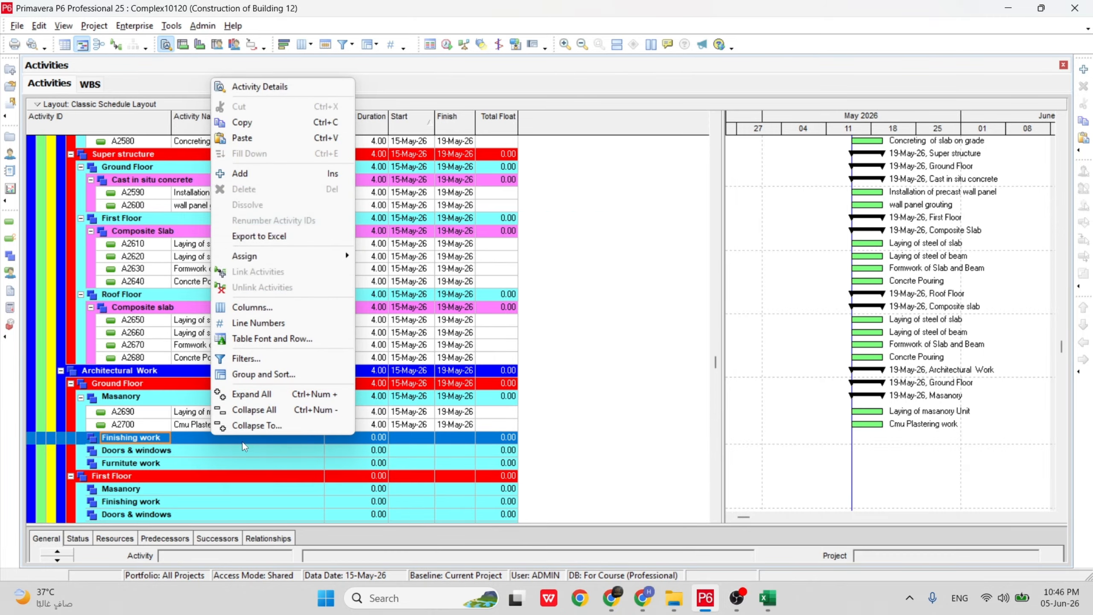
left_click(250, 174)
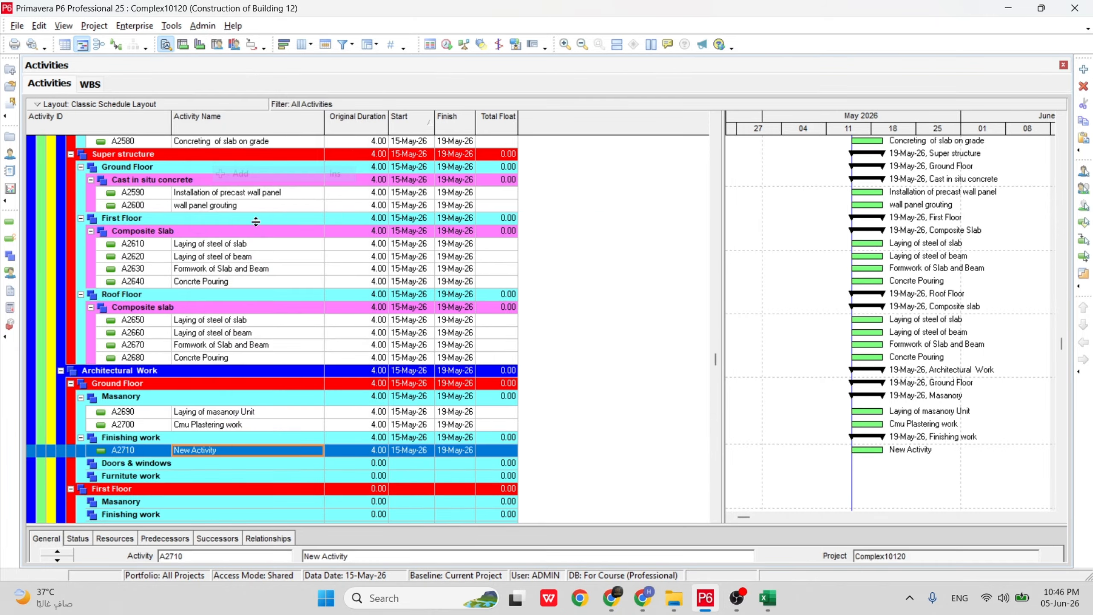
right_click(218, 448)
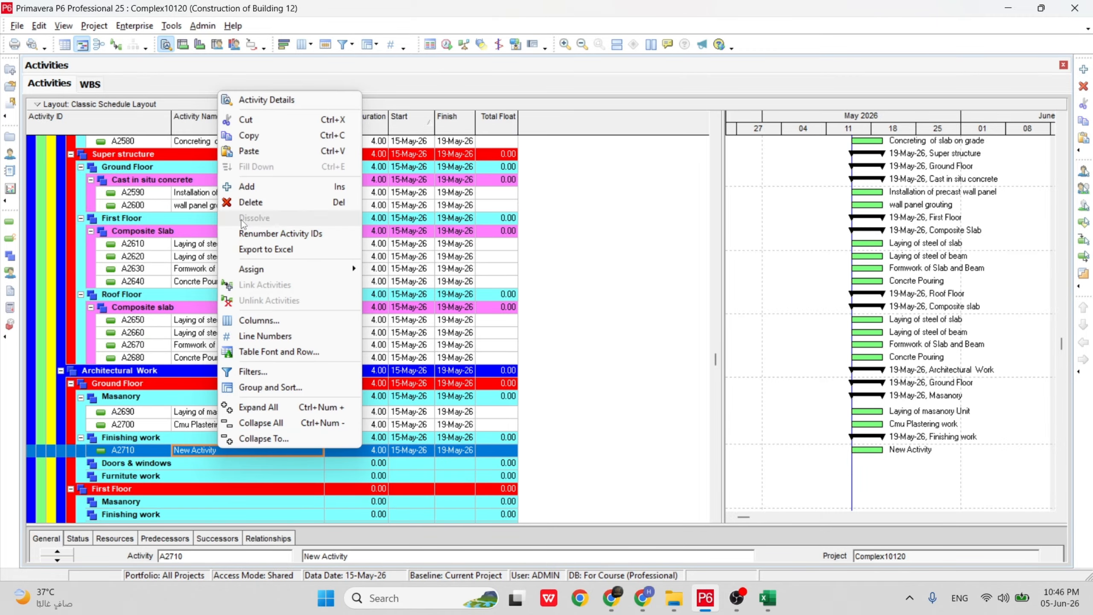
left_click(253, 186)
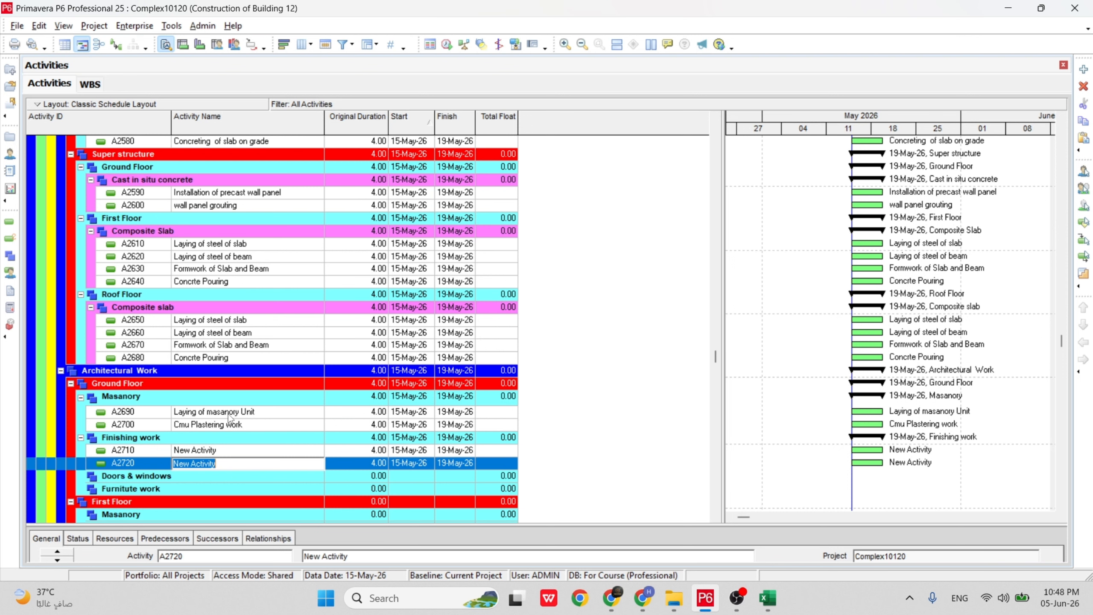
Name the first Ground Floor Finishing work activity "screeding work".
scroll(159, 473, "down", 1)
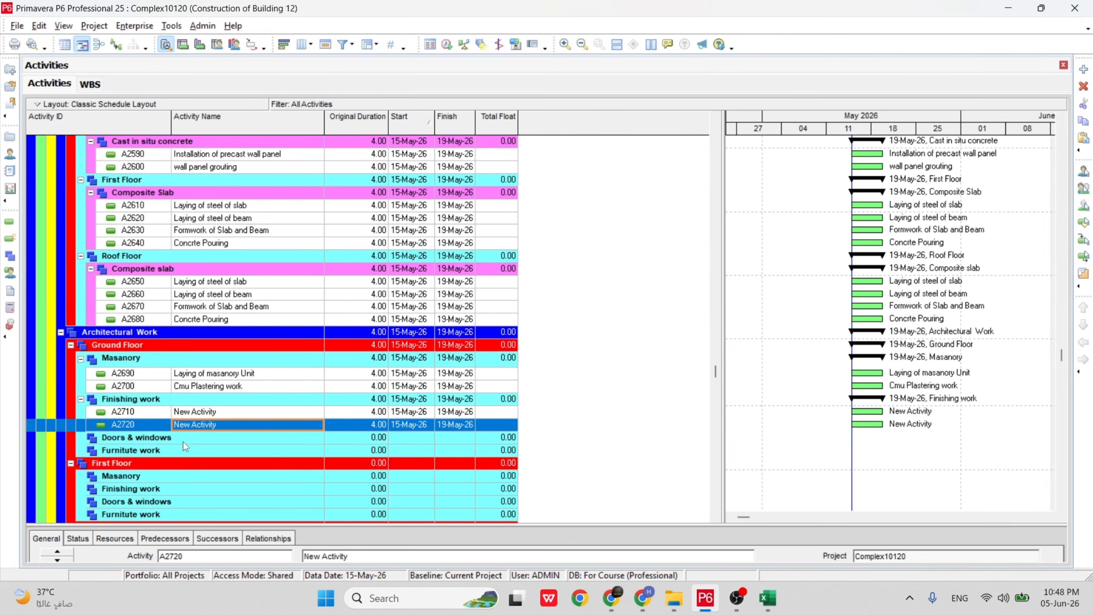
left_click(221, 412)
left_click(221, 412)
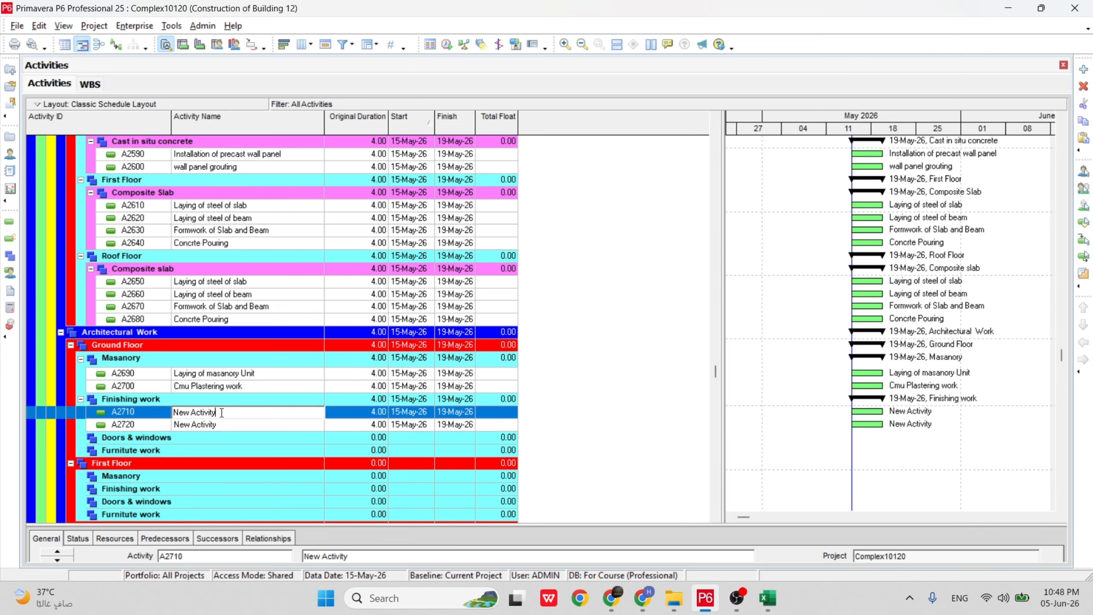
left_click_drag(221, 412, 79, 411)
key("BackSpace")
type("screeding work")
key("Return")
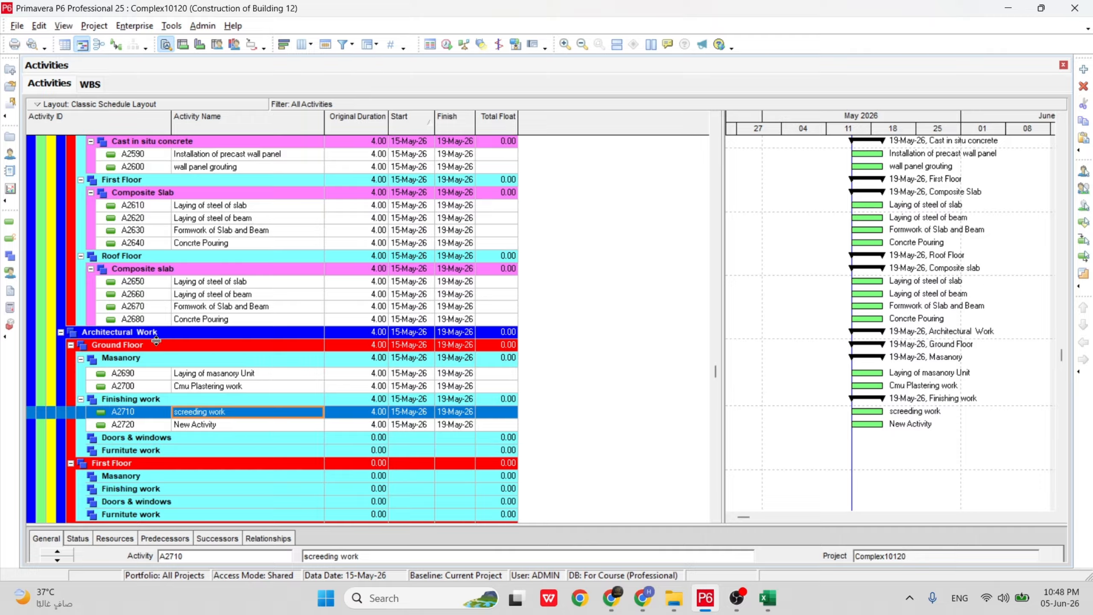
Name the second Ground Floor Finishing work activity "Cermanic tiles".
left_click(229, 425)
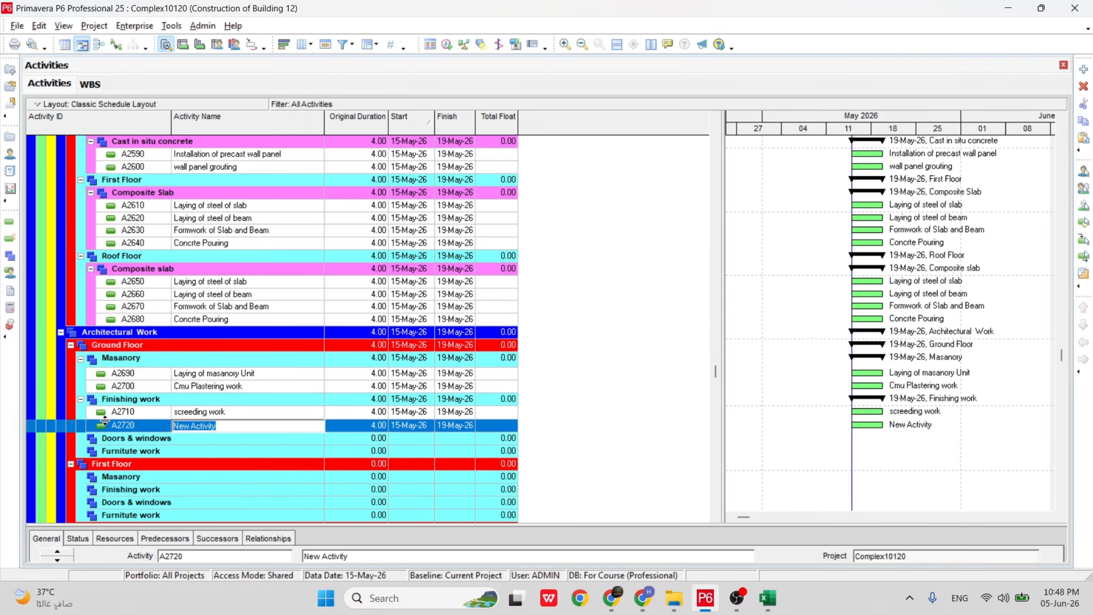
key("BackSpace")
type("Cermanic tiles")
key("Return")
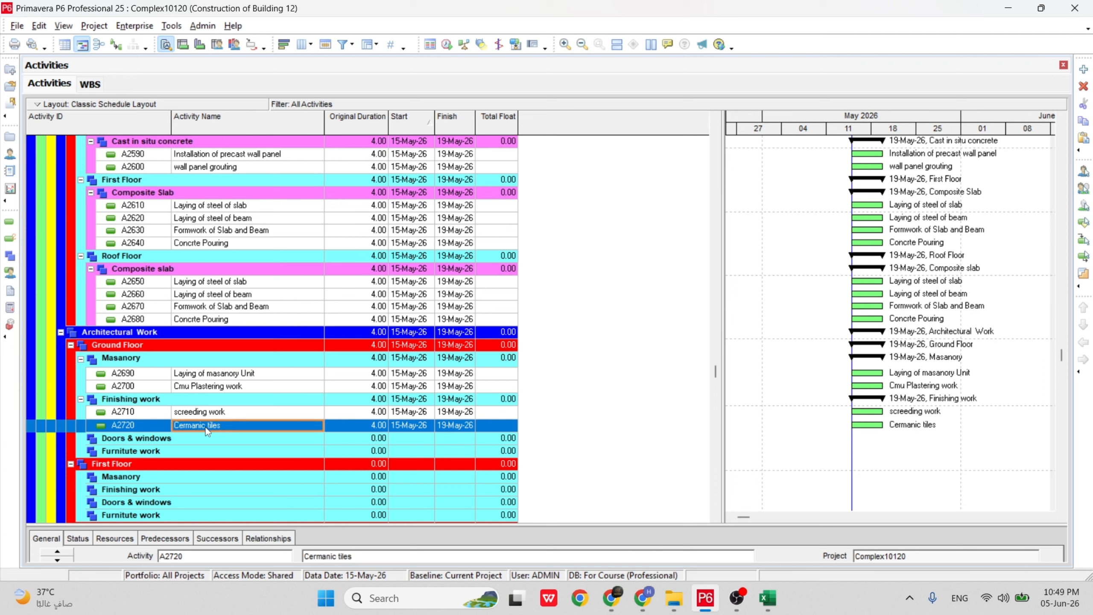
Add a third activity to the Ground Floor's Finishing work level and name it "Gypsum board".
right_click(232, 425)
left_click(254, 163)
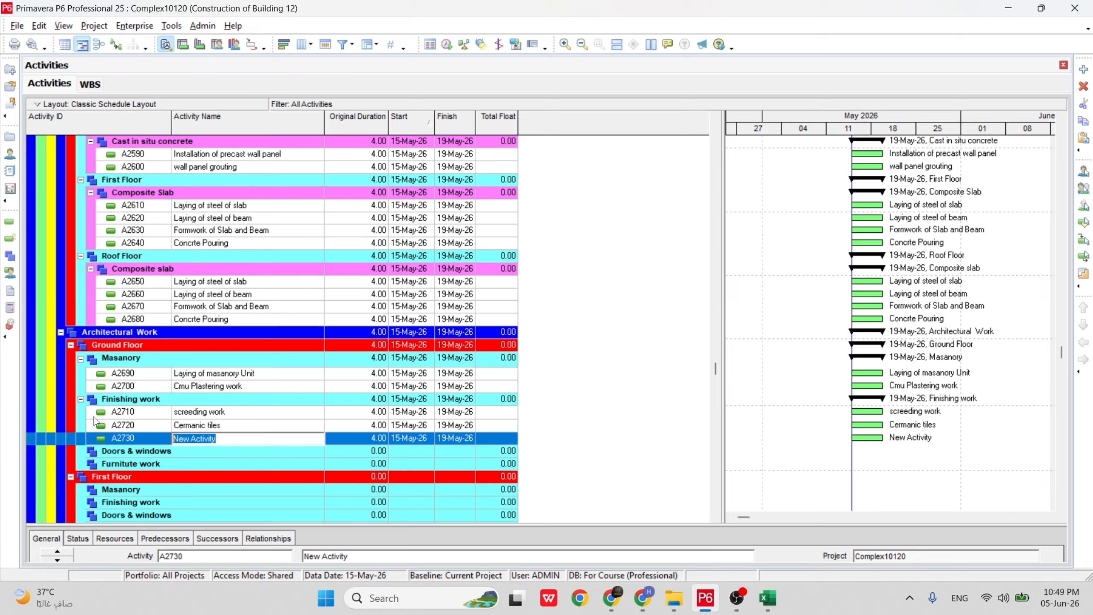
key("BackSpace")
type("Gys")
key("BackSpace")
type("psum board")
key("Return")
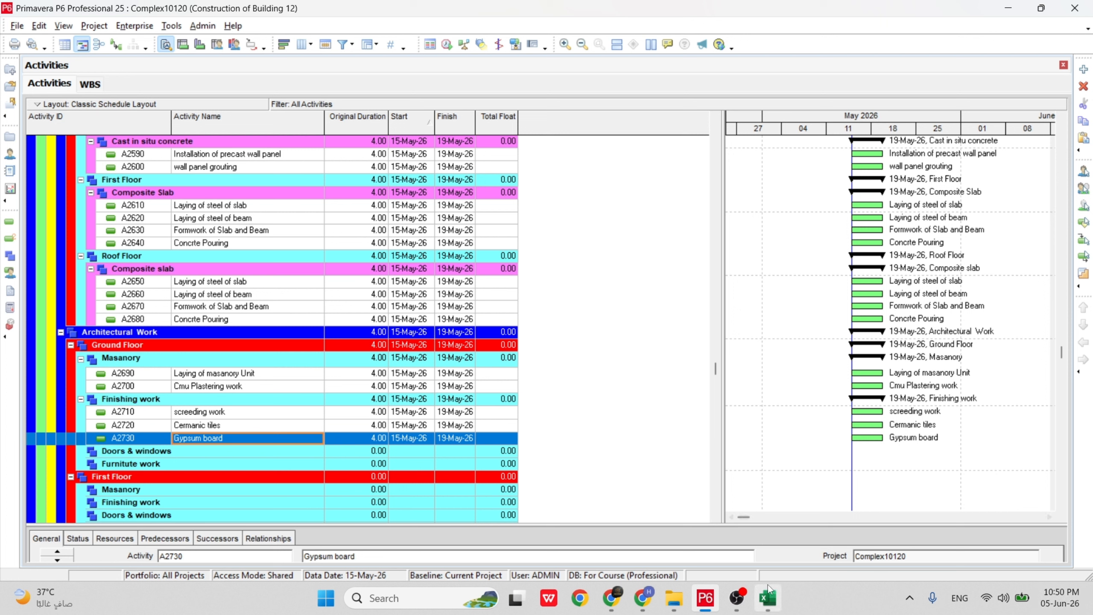
Add a fourth activity to the Ground Floor's Finishing work level and name it "installation og ceiling".
mouse_move(769, 591)
right_click(222, 401)
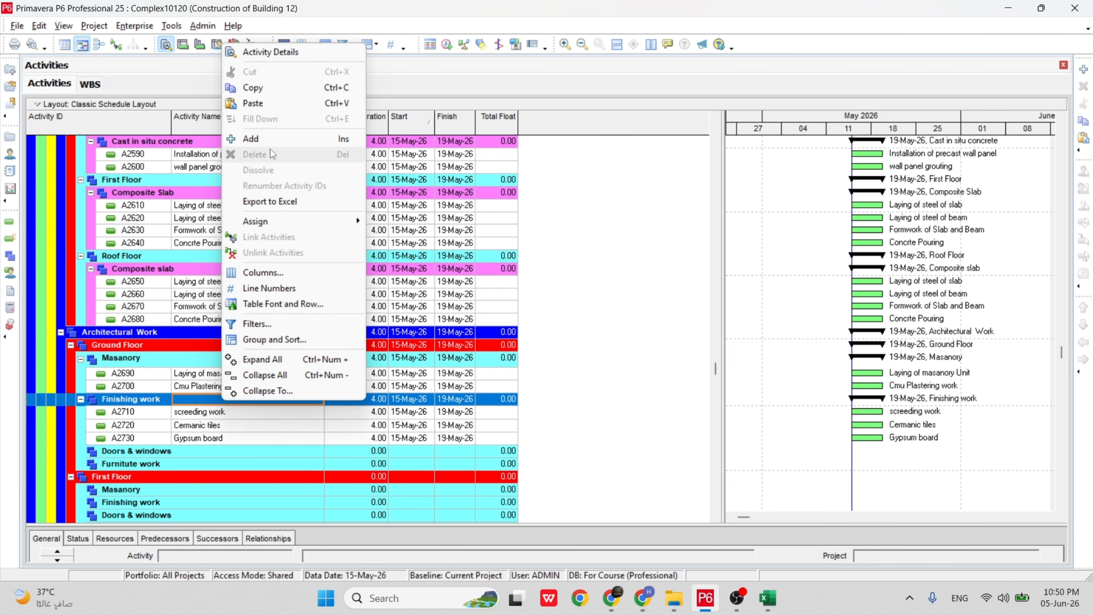
left_click(267, 139)
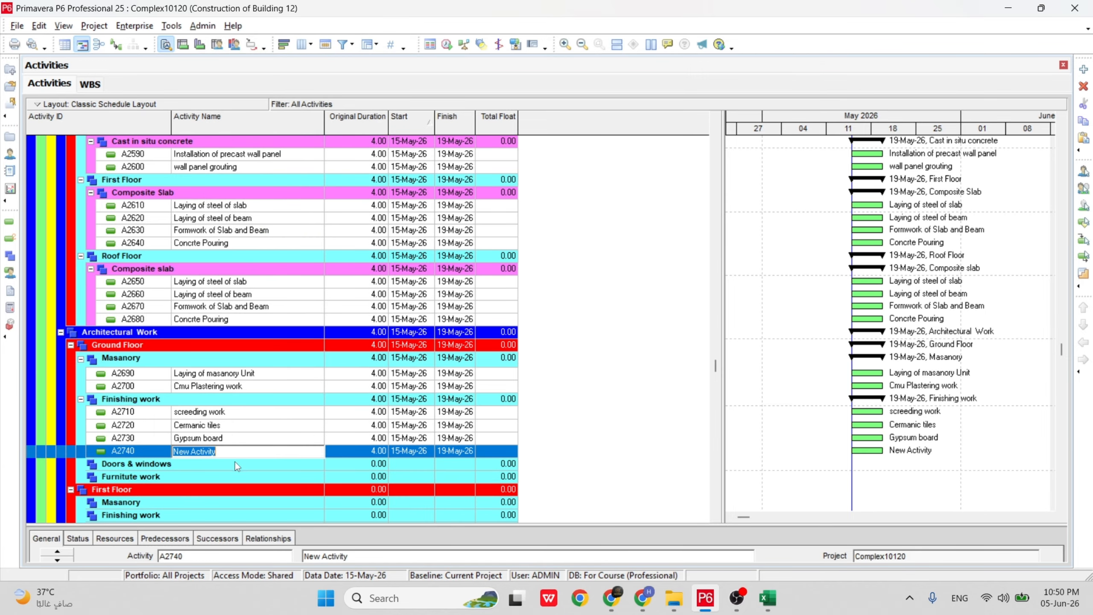
key("BackSpace")
type("installation og ceiling")
key("Return")
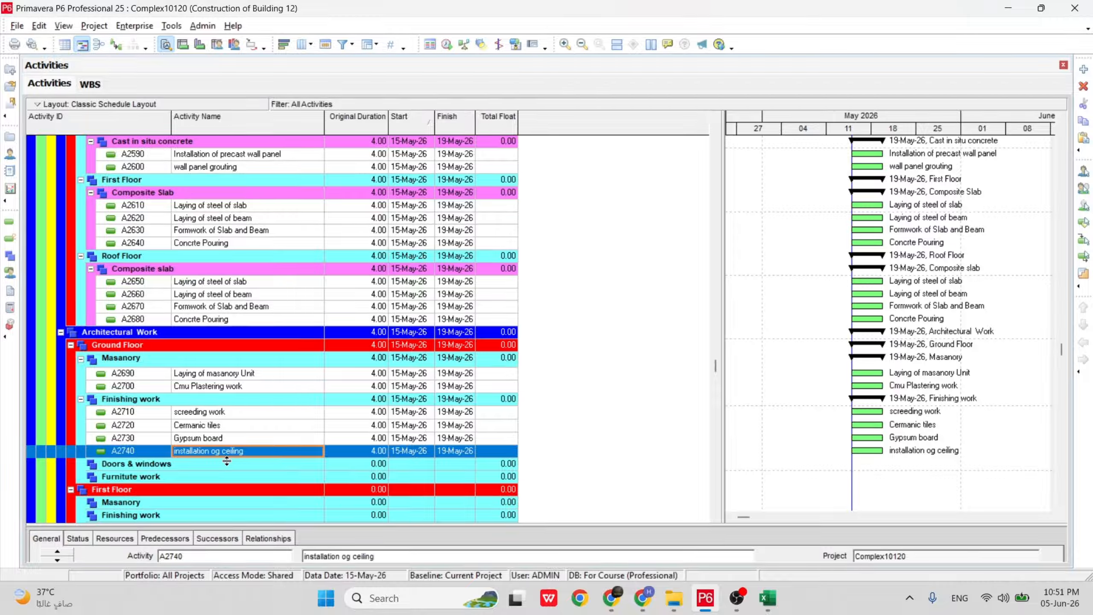
Replace the misspelled "og" with "of" in the Ground Floor ceiling installation activity's name.
left_click(219, 452)
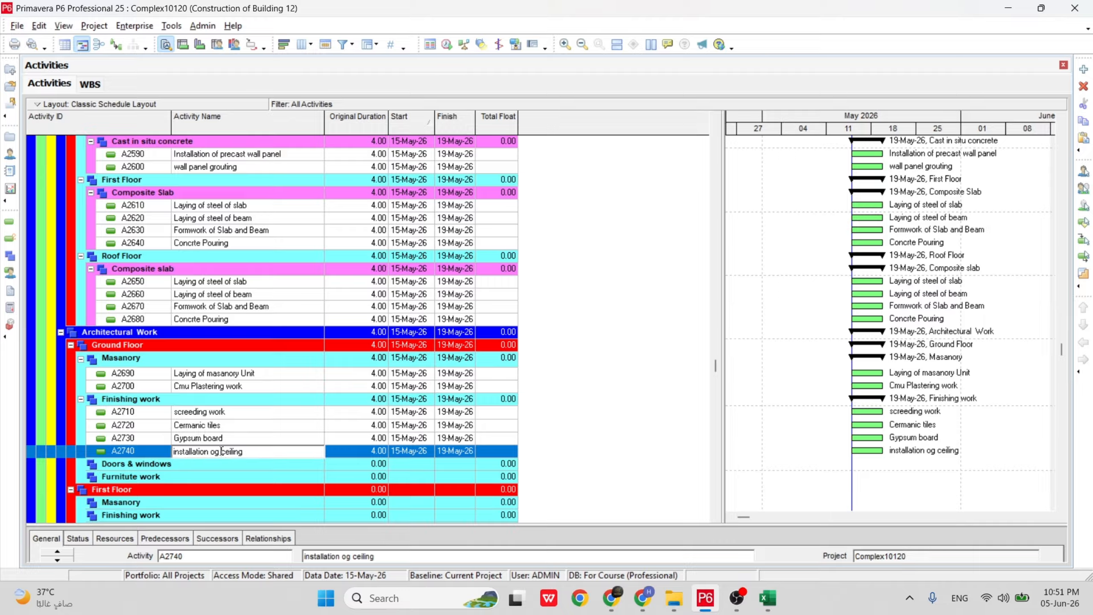
double_click(217, 452)
type("of")
key("Return")
Add an activity named "Installation of wooden door" to the Ground Floor's Doors & windows level under Architectural Work.
left_click(209, 464)
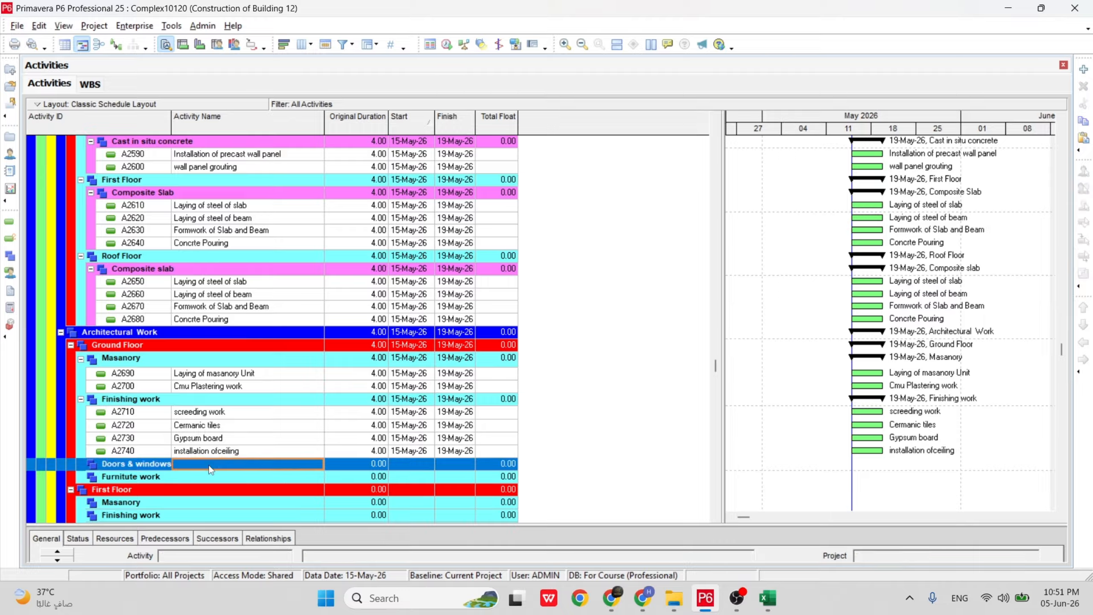
scroll(211, 469, "down", 1)
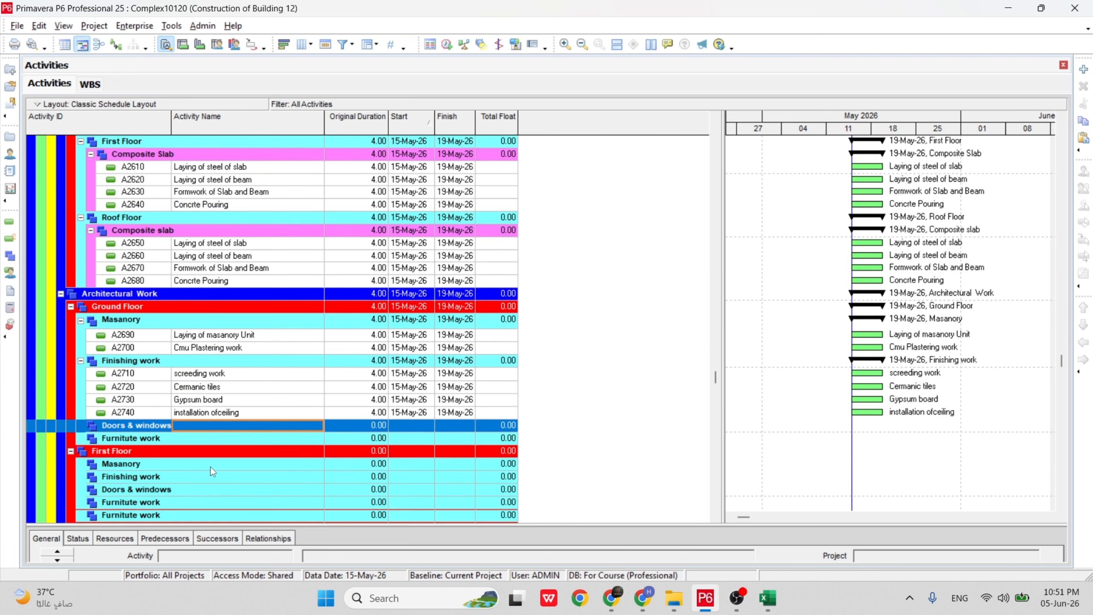
right_click(180, 423)
left_click(203, 181)
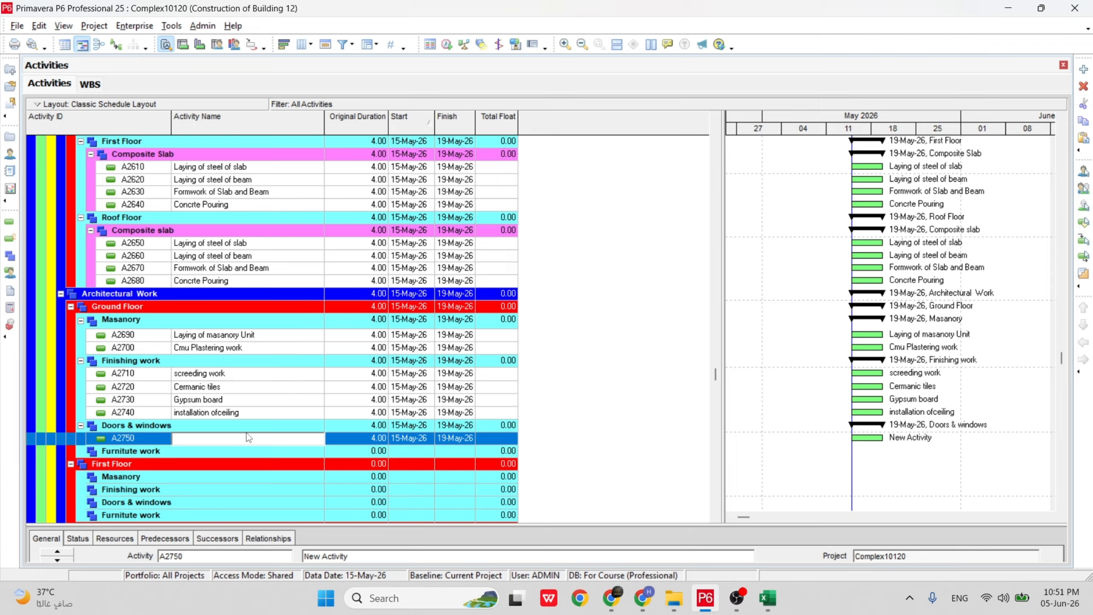
type("I")
type("nstallation of wooden door")
key("Return")
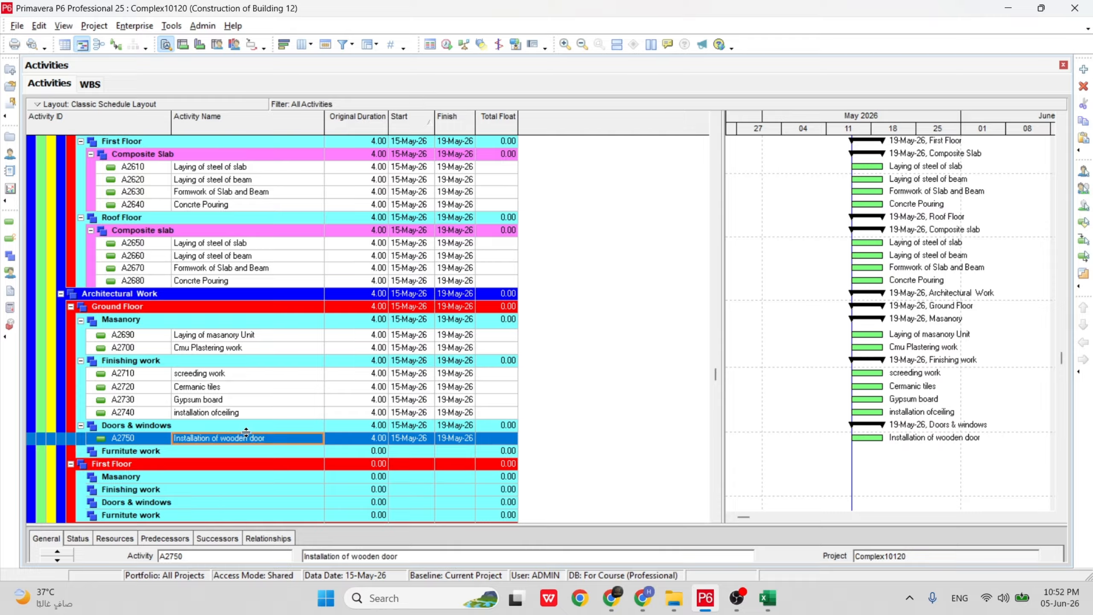
Add a second activity named "Installation of windows" to the Ground Floor's Doors & windows level.
right_click(259, 435)
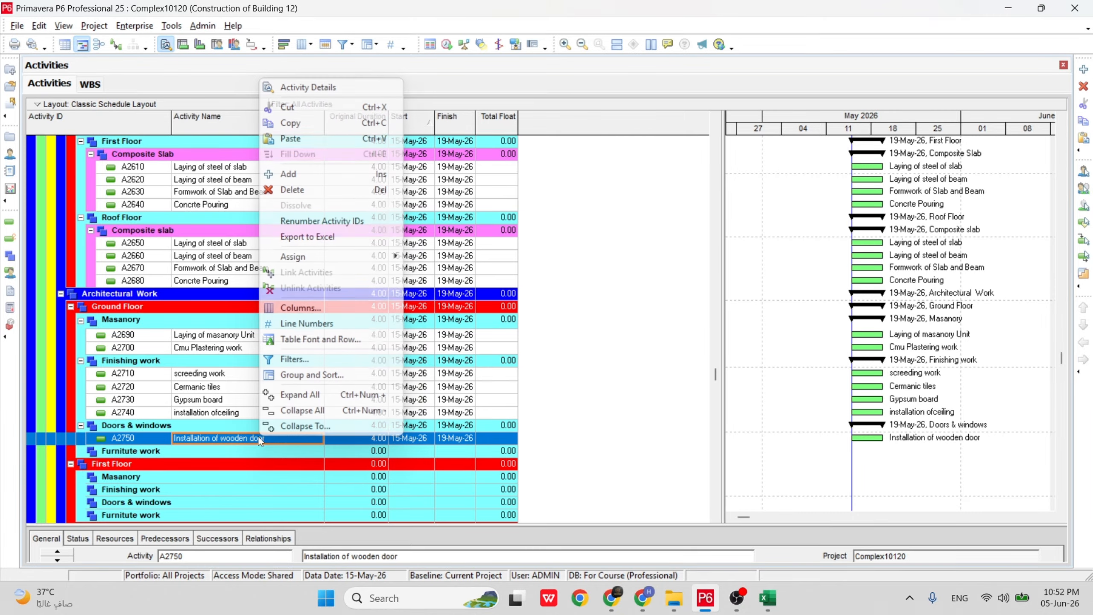
left_click(295, 181)
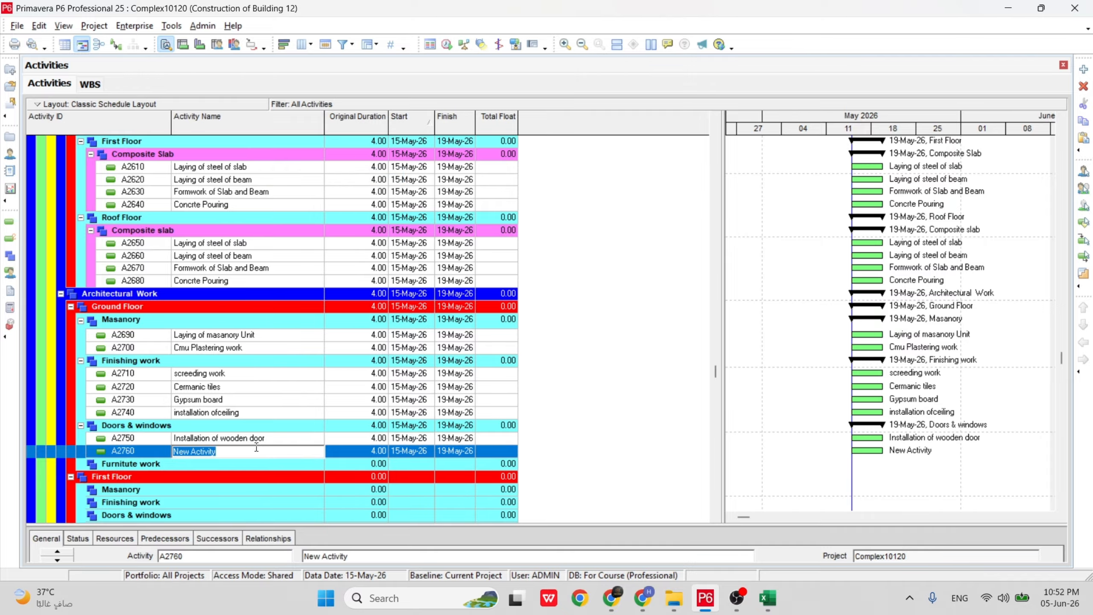
type("Installatu")
key("BackSpace")
type("ion of windows")
key("Return")
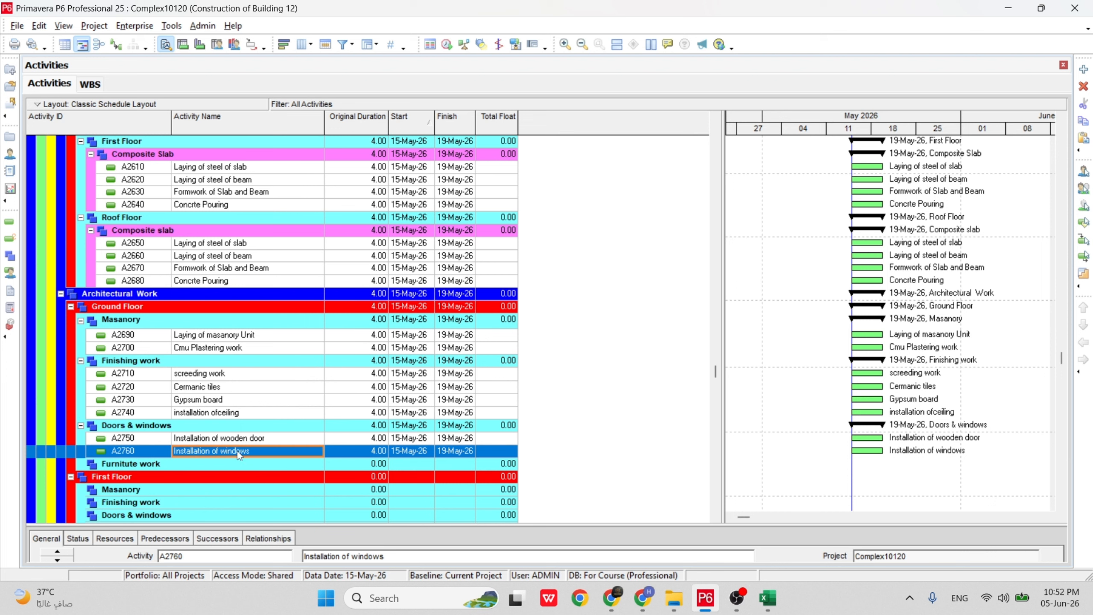
left_click(260, 441)
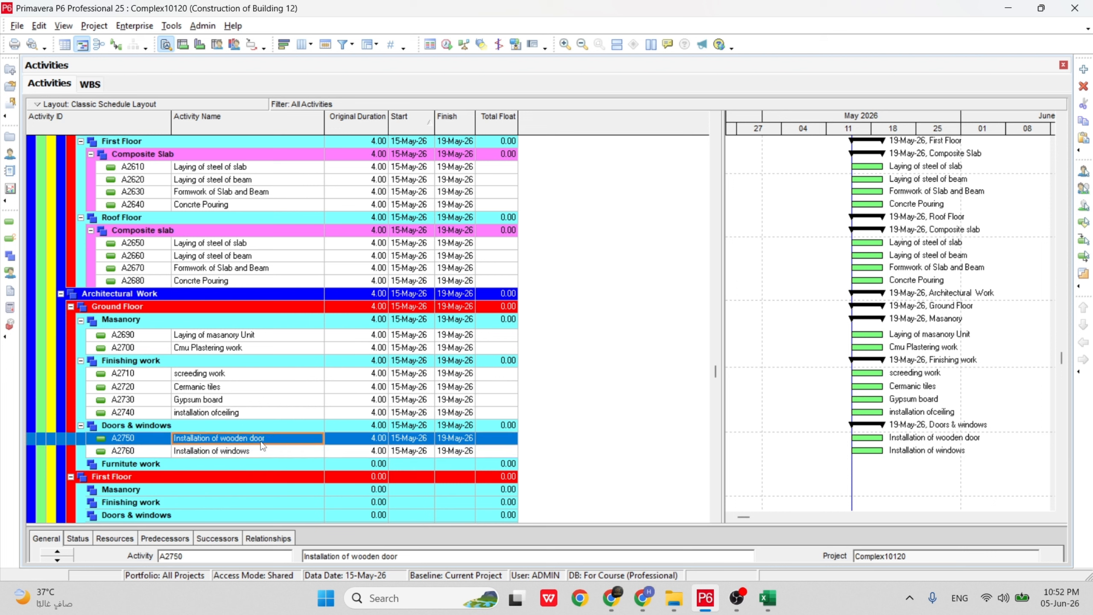
left_click(233, 450)
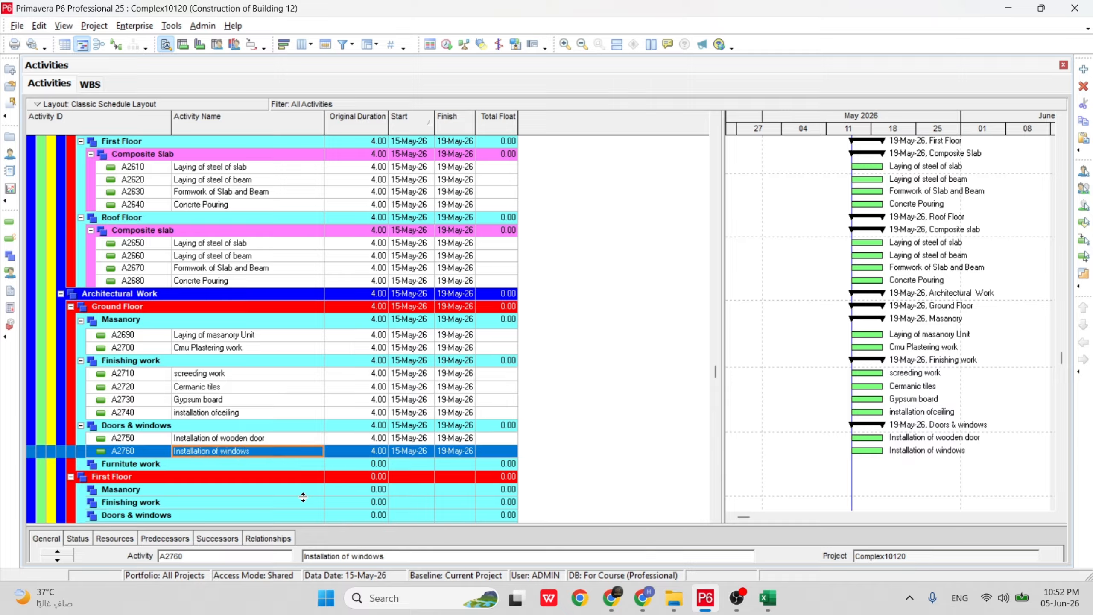
Add an activity named "Installation of furniture" to the Ground Floor's Furnitute work level under Architectural Work.
scroll(232, 452, "down", 1)
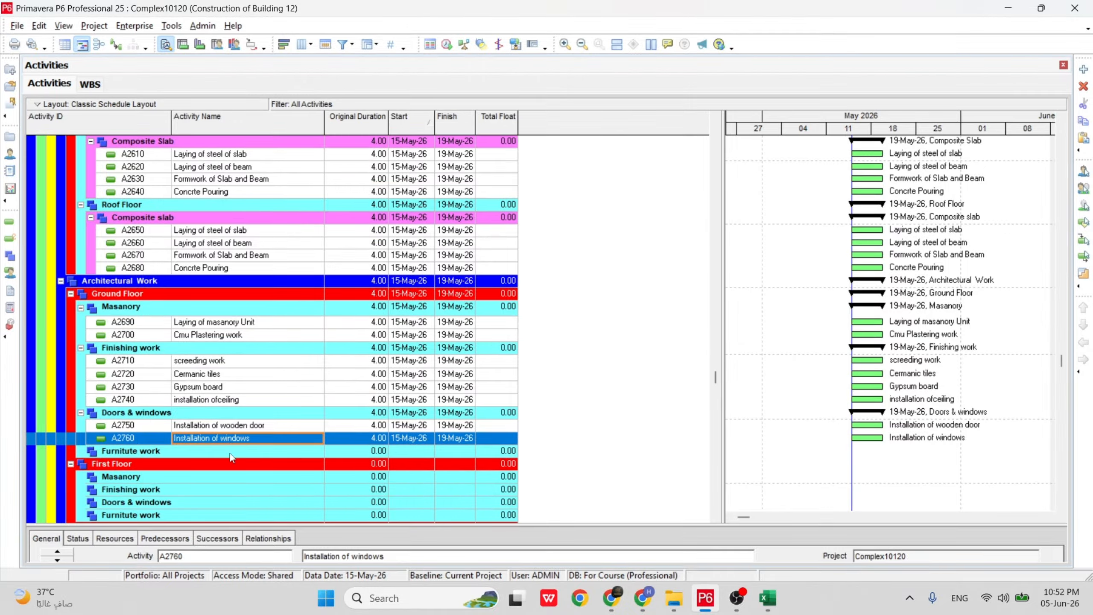
left_click(232, 452)
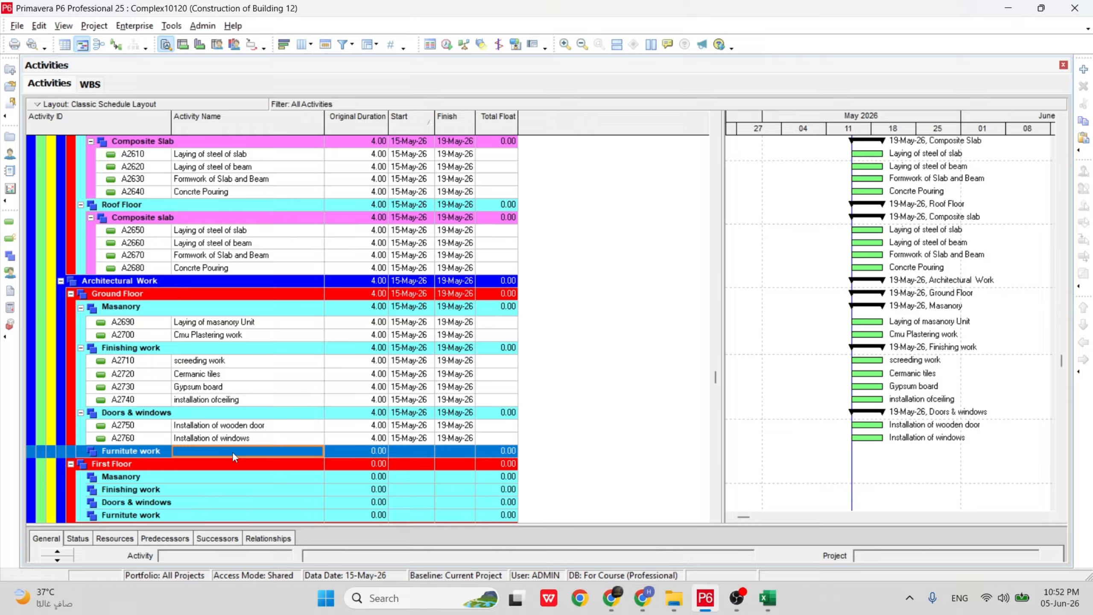
right_click(233, 451)
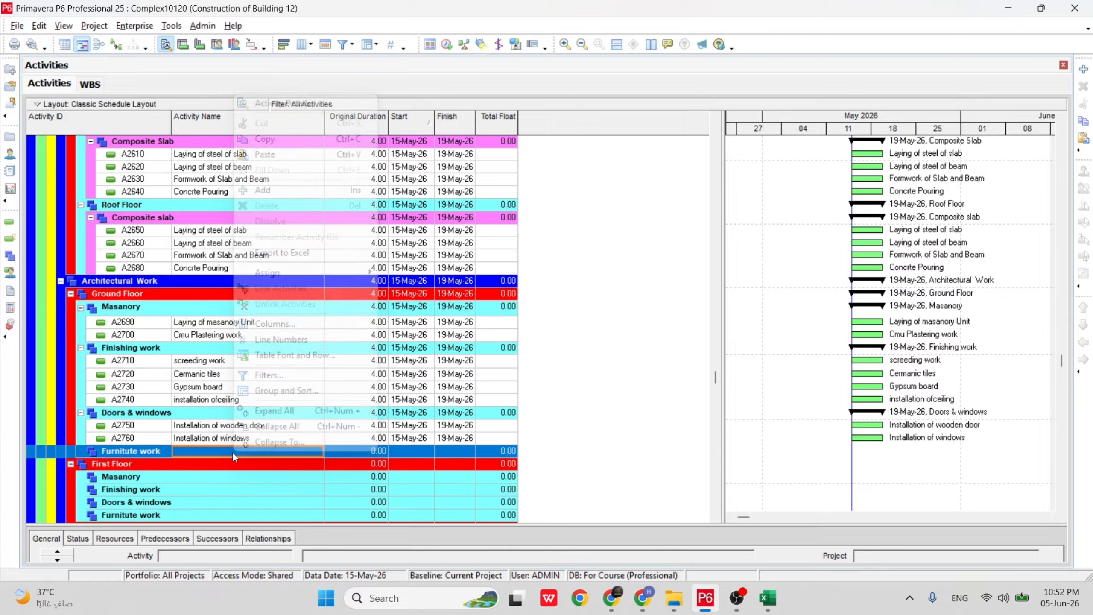
left_click(304, 190)
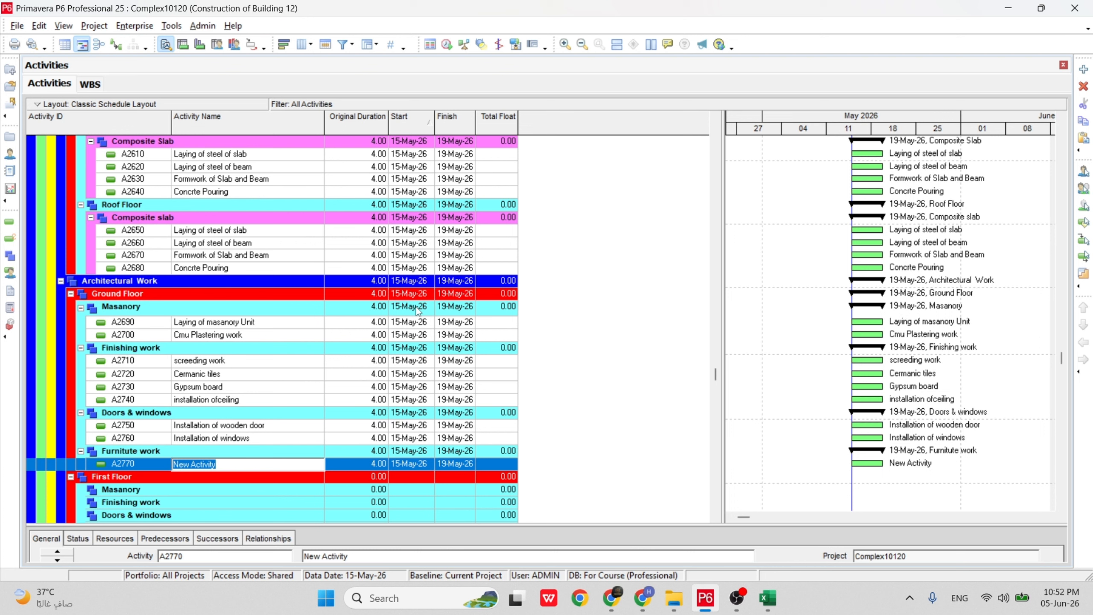
key("BackSpace")
type("Installation of furniture")
key("Return")
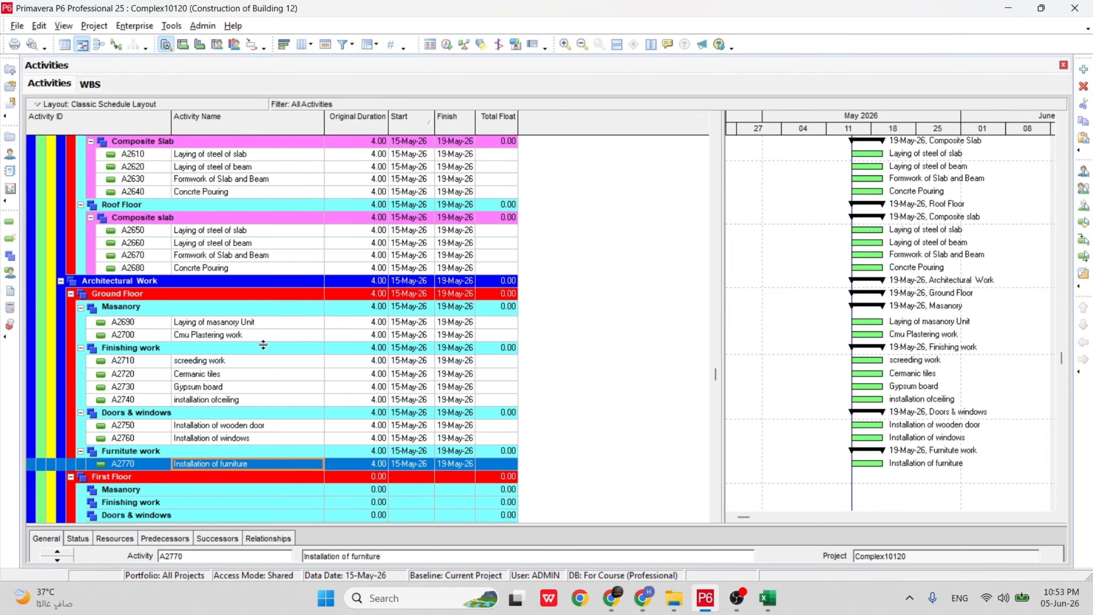
Copy the two Masanory activities of the Ground Floor under Architectural Work.
scroll(208, 413, "down", 3)
scroll(208, 398, "up", 1)
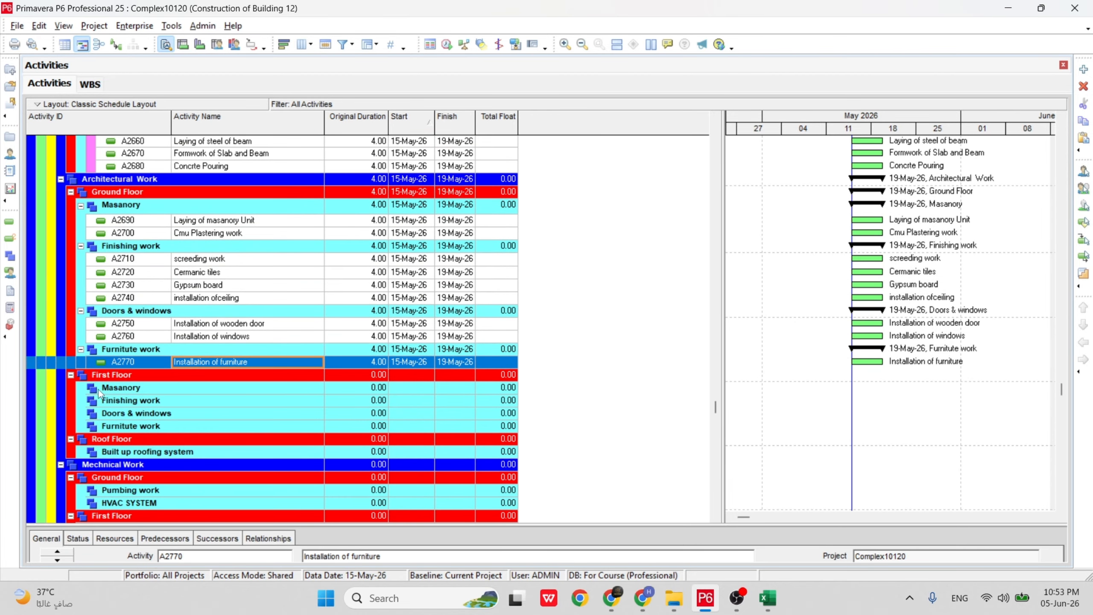
left_click(111, 387)
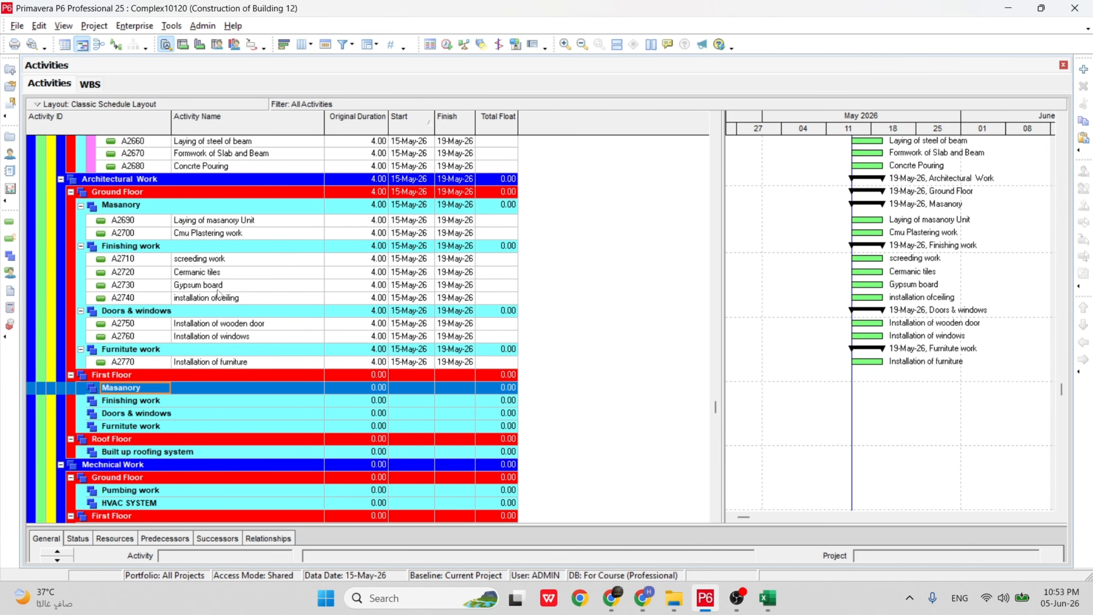
left_click(200, 222)
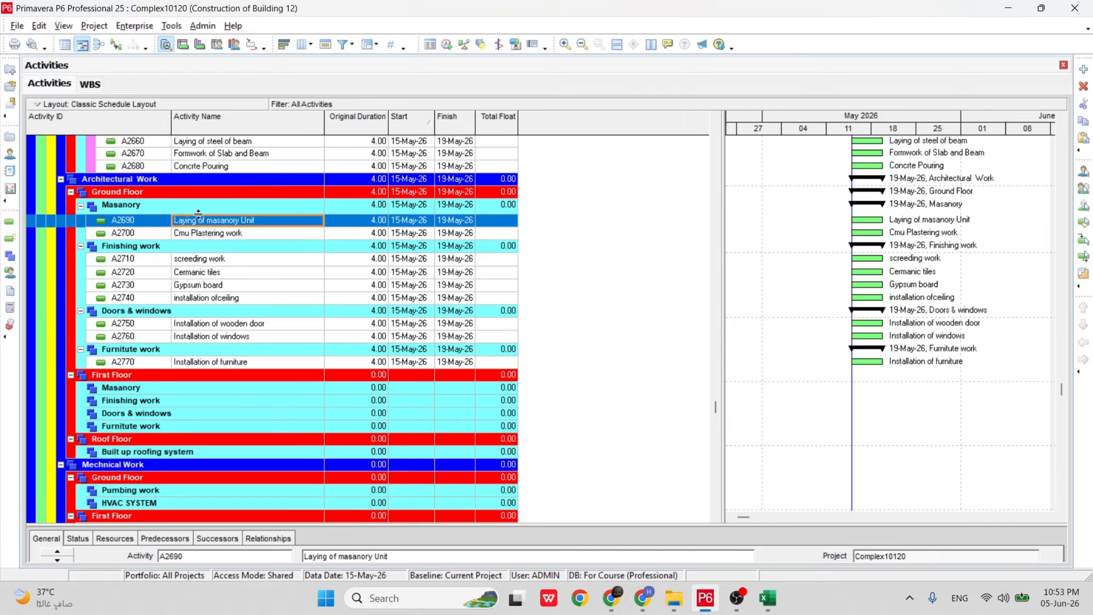
left_click(209, 235)
left_click(201, 224)
left_click(220, 235, "ctrl")
right_click(220, 233)
left_click(245, 274)
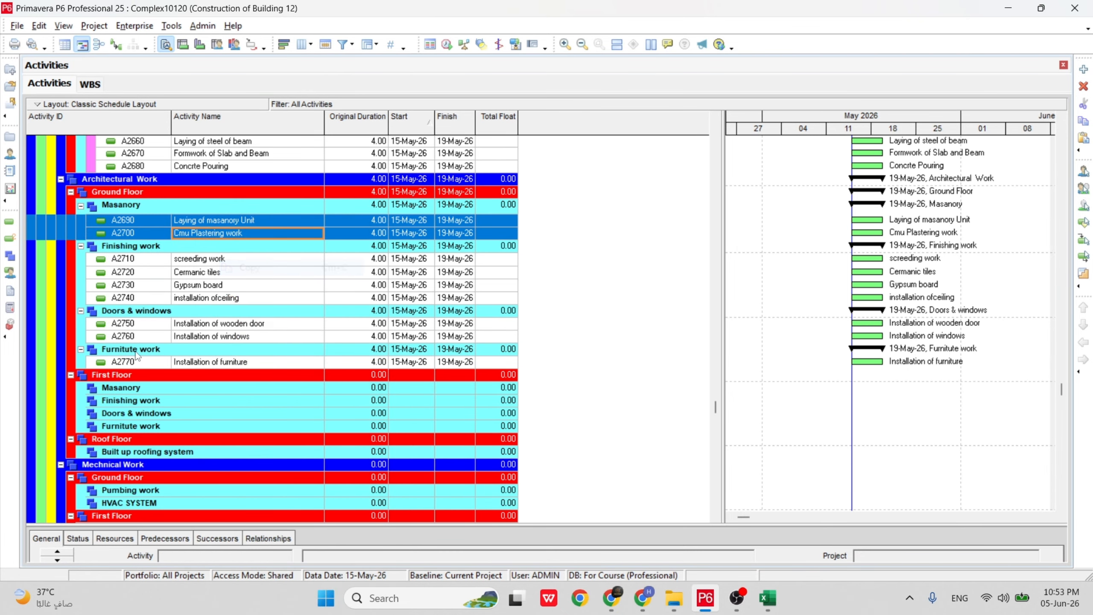
Paste the copied activities into the First Floor's Masanory level, suppressing future copy option prompts and incrementing the activity IDs by 10.
right_click(160, 387)
left_click(200, 95)
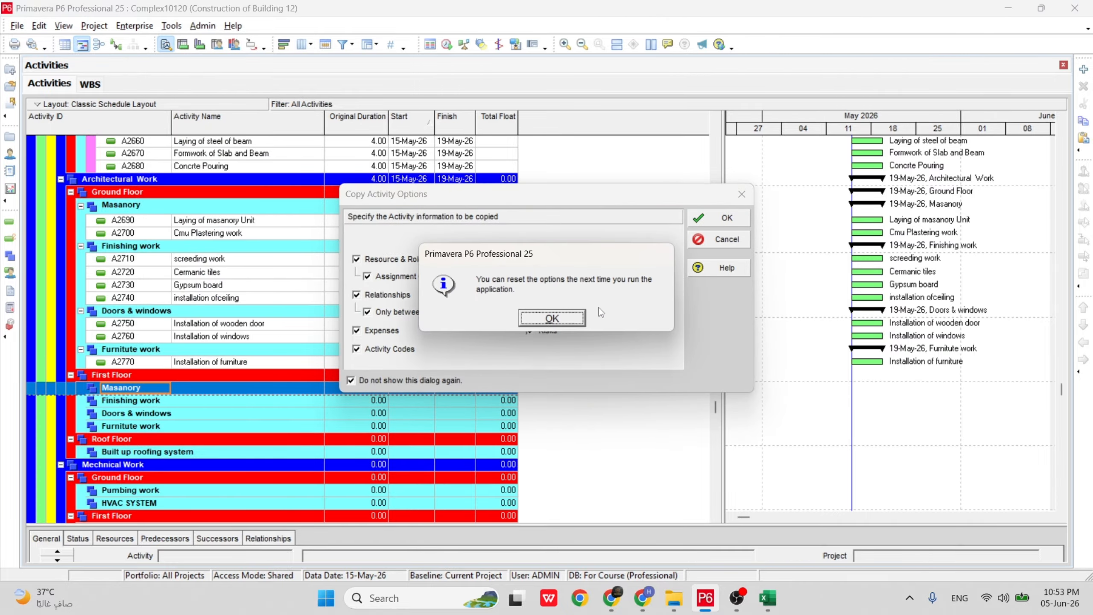
left_click(710, 218)
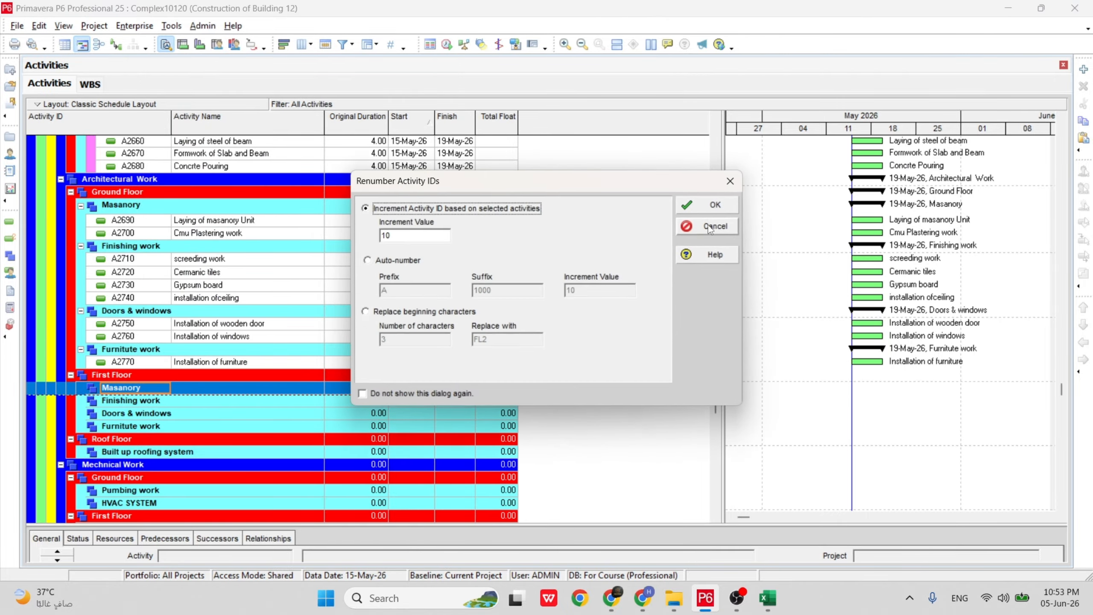
left_click(716, 205)
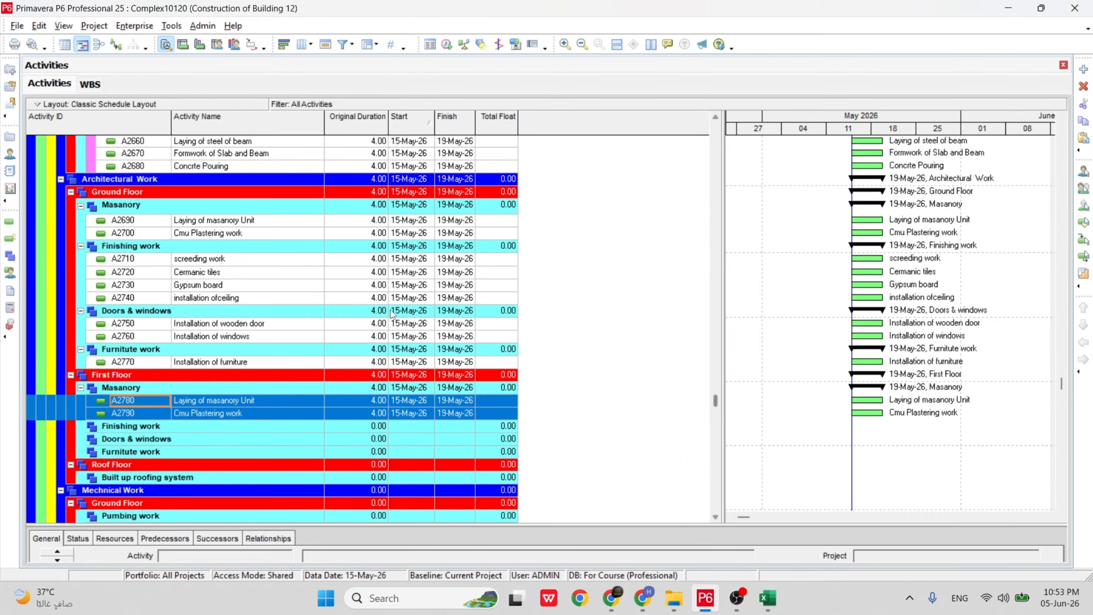
Copy the Ground Floor's four Finishing work activities into the First Floor's Finishing work level under Architectural Work.
left_click(194, 260)
left_click(213, 300, "shift")
right_click(212, 301)
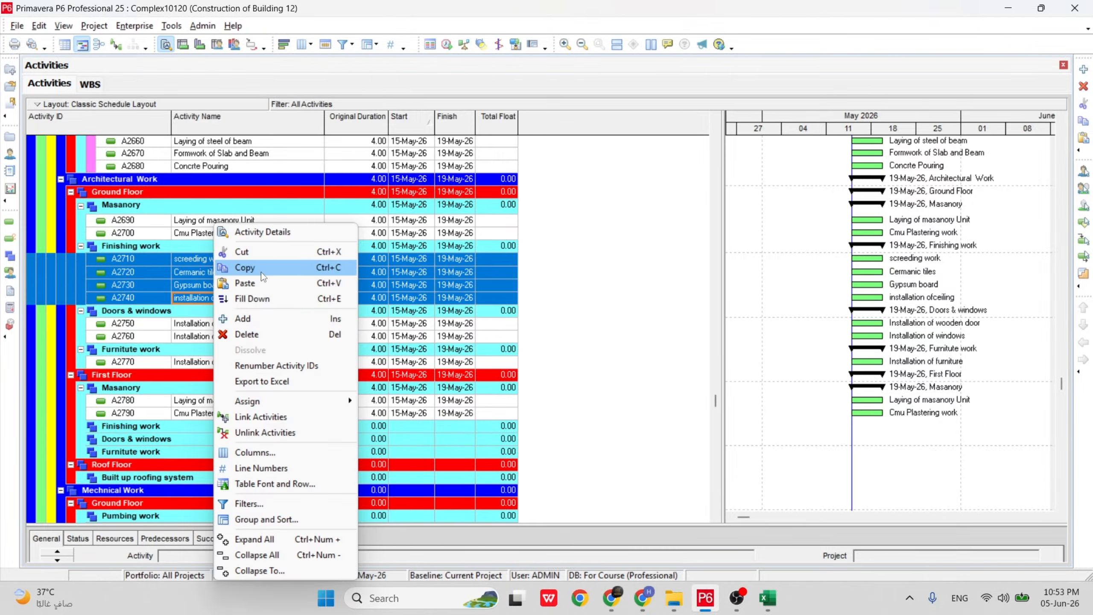
left_click(261, 271)
left_click(174, 427)
right_click(174, 427)
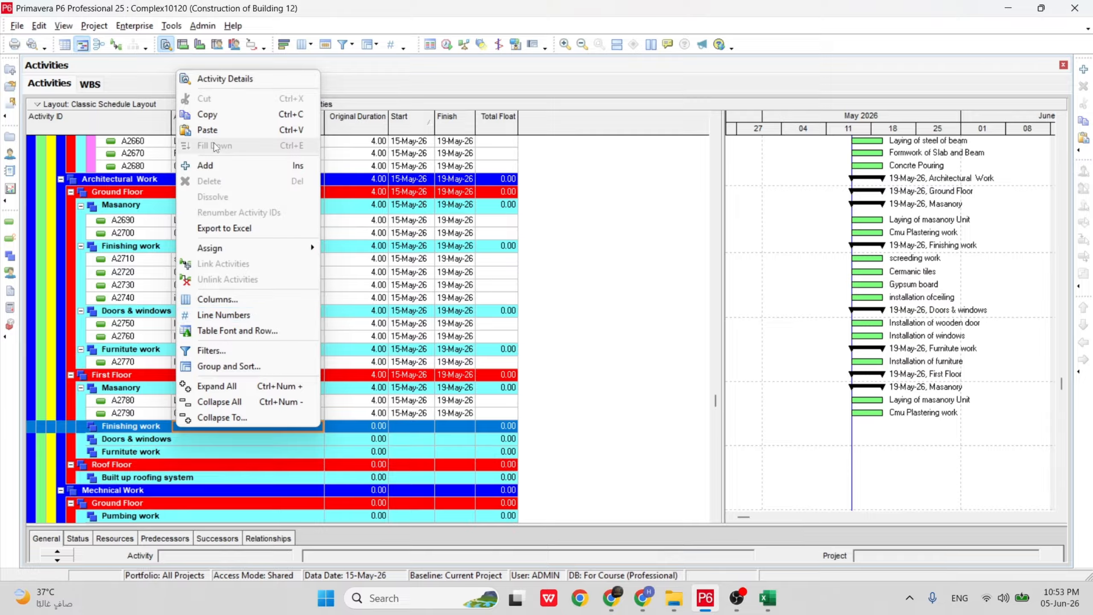
left_click(207, 130)
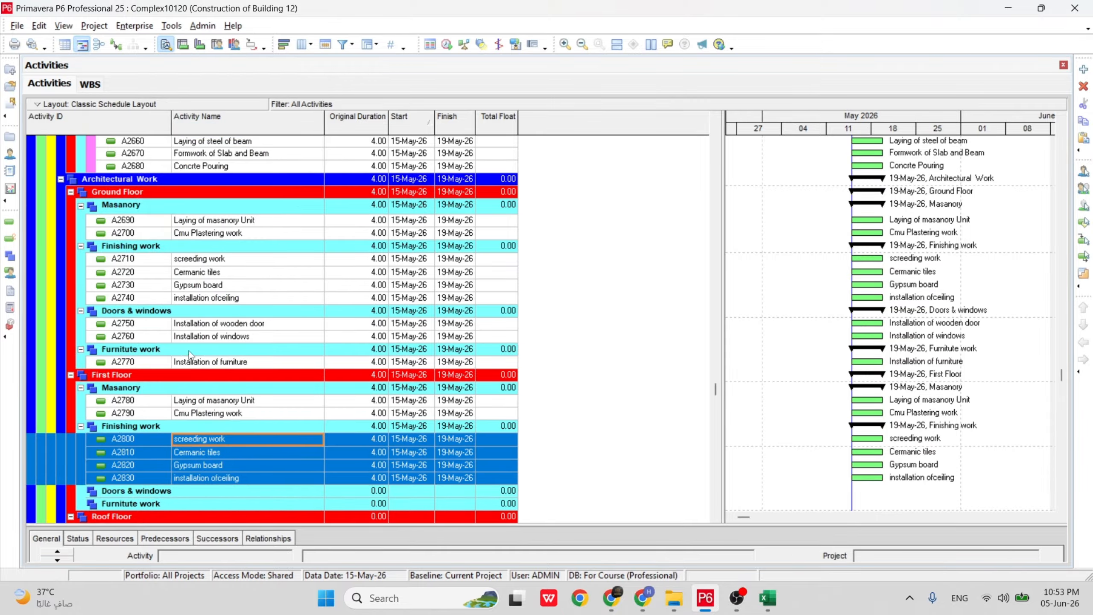
Copy the Ground Floor's two Doors & windows activities into the First Floor's Doors & windows level under Architectural Work.
left_click(207, 324)
left_click(206, 340, "shift")
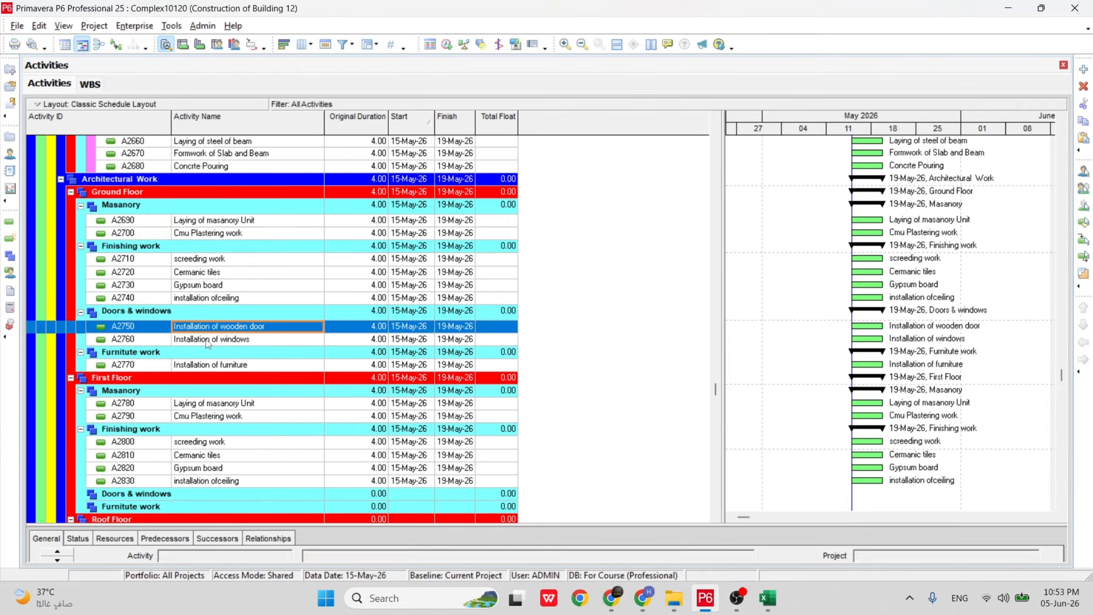
right_click(207, 340)
left_click(266, 266)
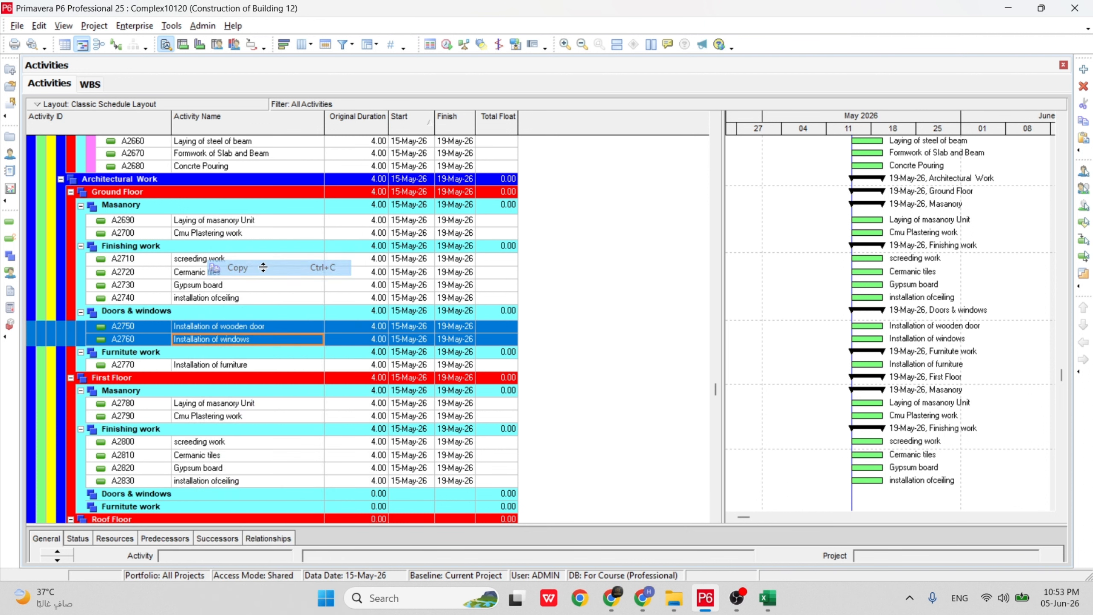
scroll(184, 409, "down", 2)
left_click(183, 409)
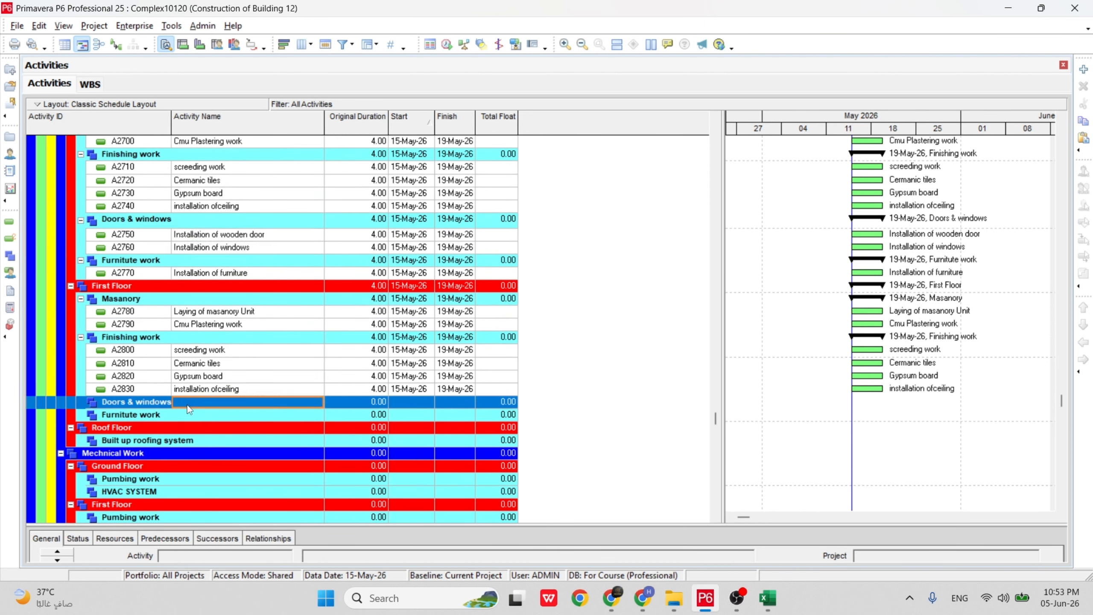
right_click(185, 406)
left_click(226, 107)
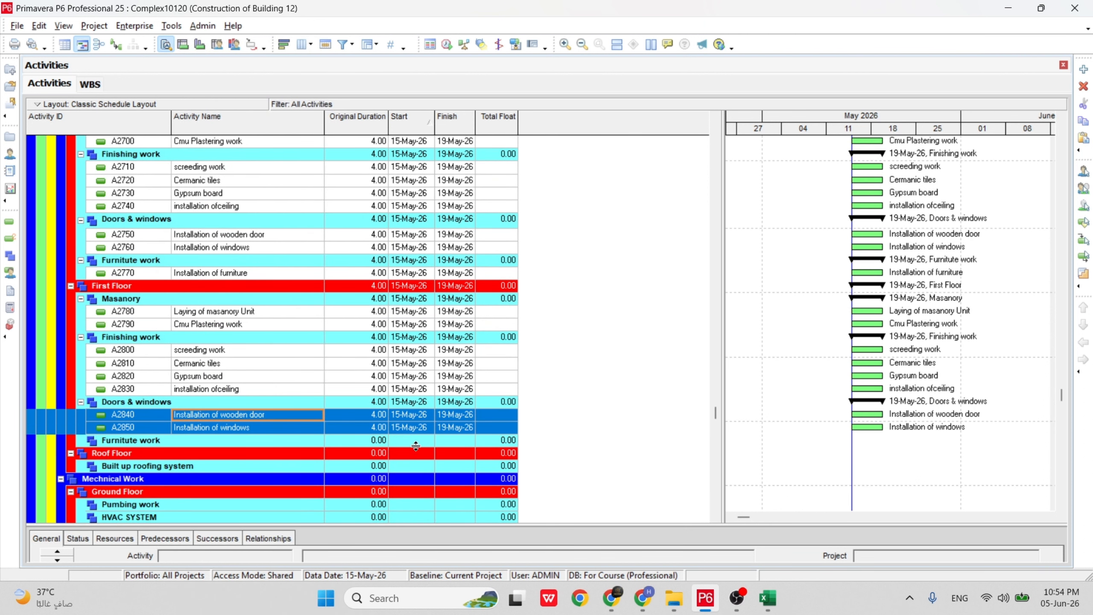
Copy the Ground Floor's "Installation of furniture" activity into the First Floor's Furnitute work level under Architectural Work.
left_click(192, 311)
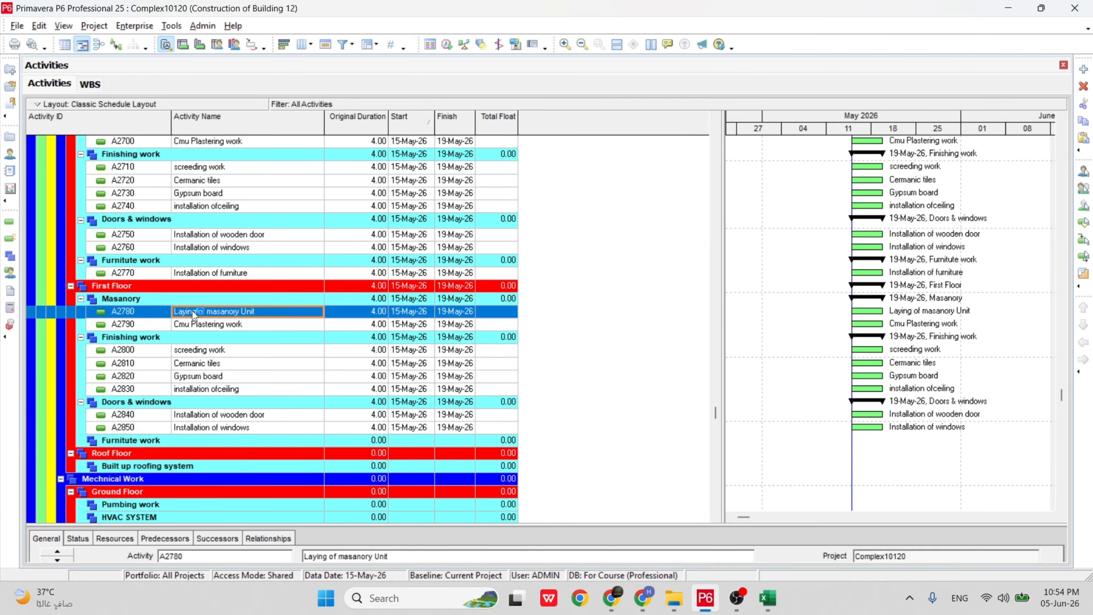
right_click(212, 275)
left_click(247, 270)
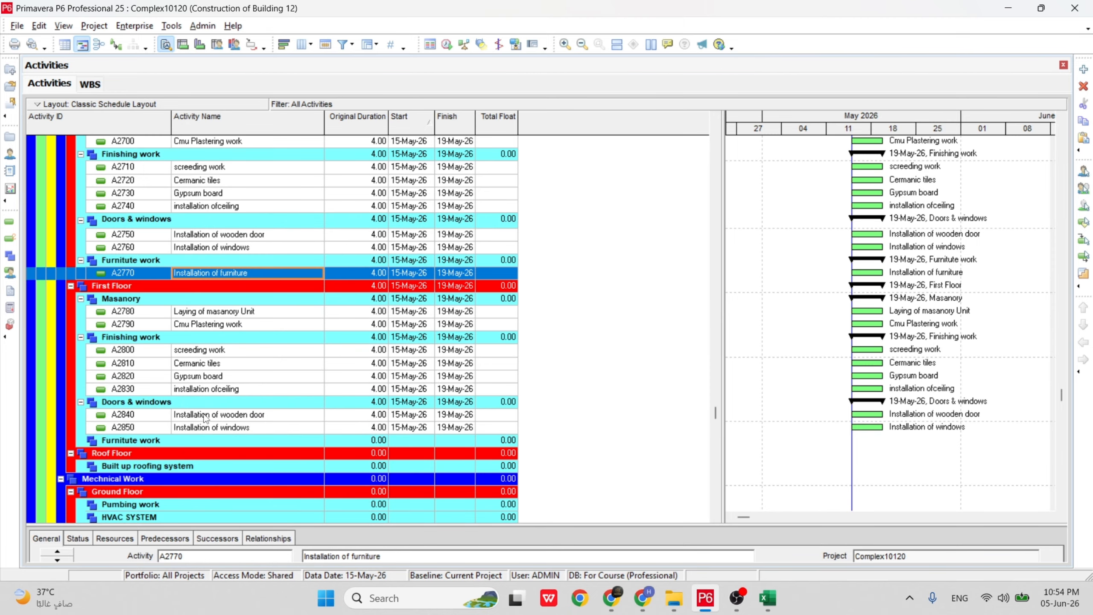
left_click(185, 438)
right_click(186, 438)
left_click(225, 145)
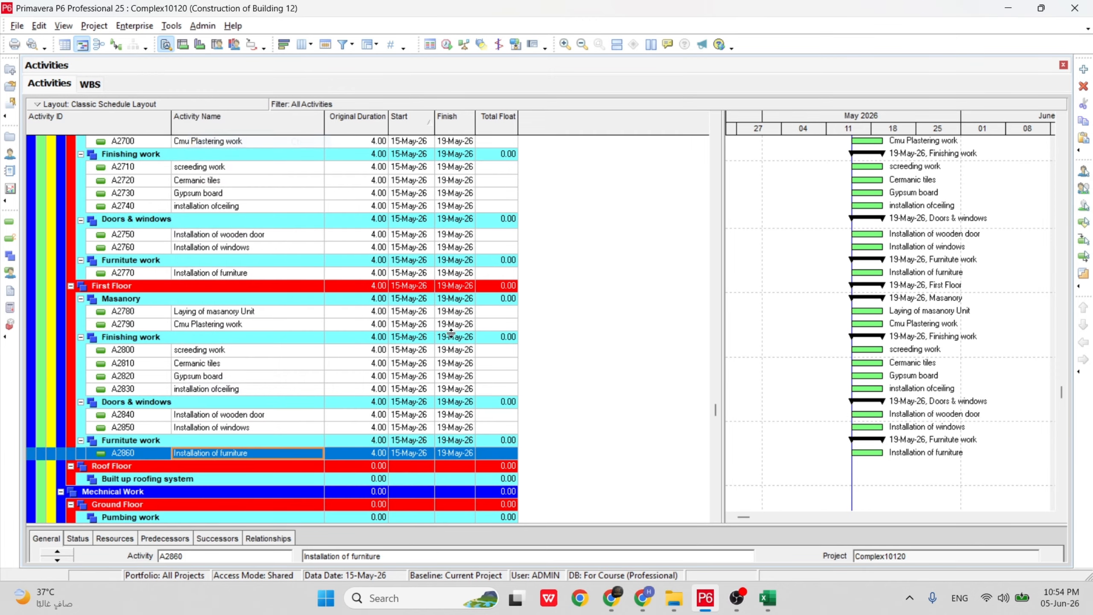
Collapse the Ground Floor and First Floor levels under Architectural Work.
scroll(300, 459, "down", 2)
left_click(195, 414)
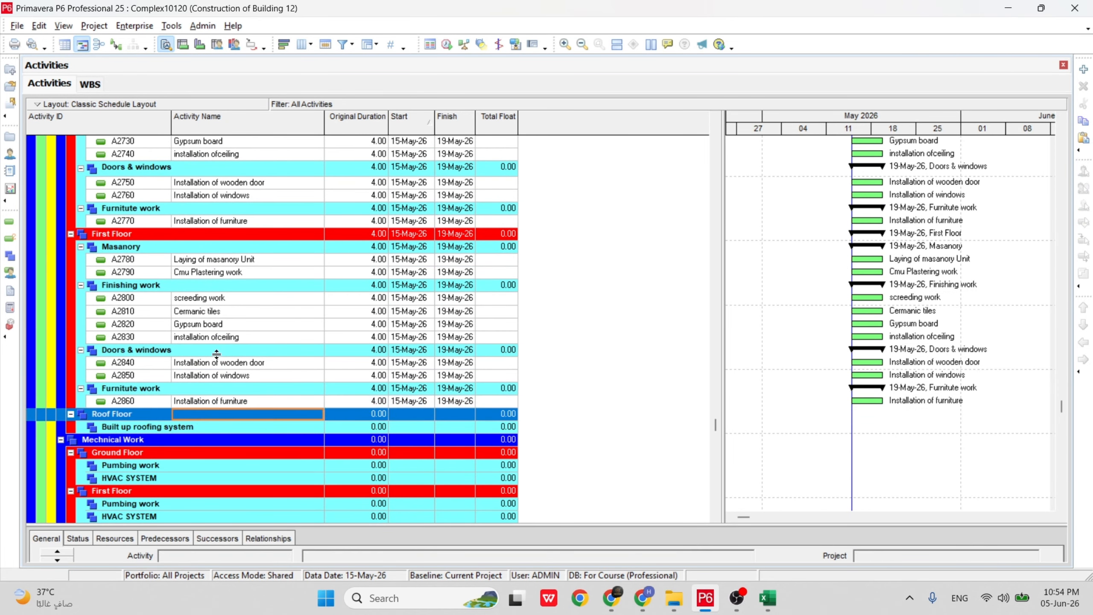
scroll(215, 320, "up", 3)
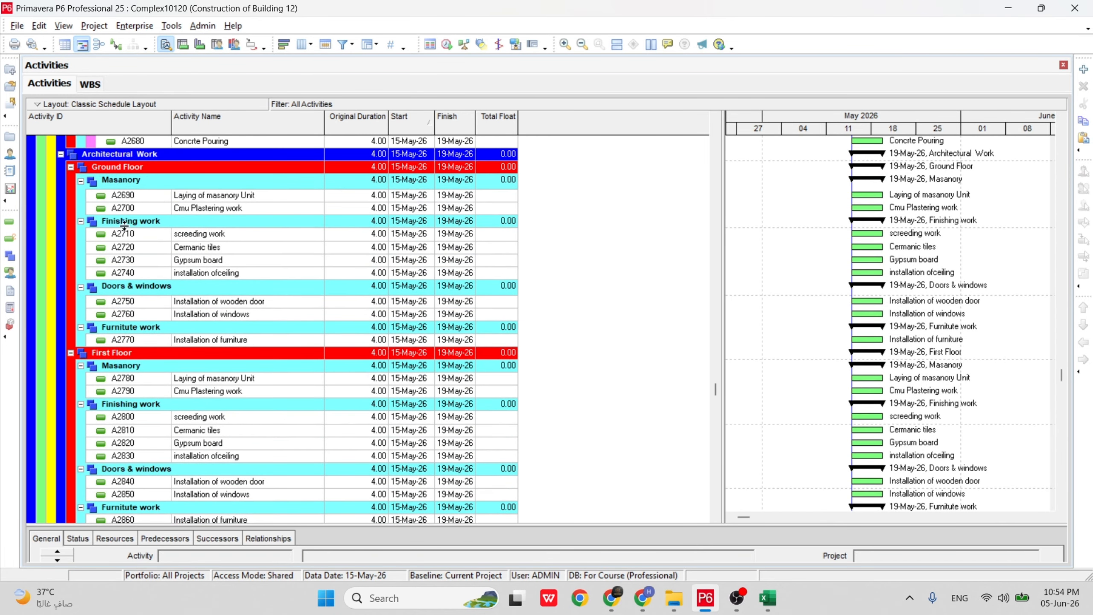
left_click(81, 181)
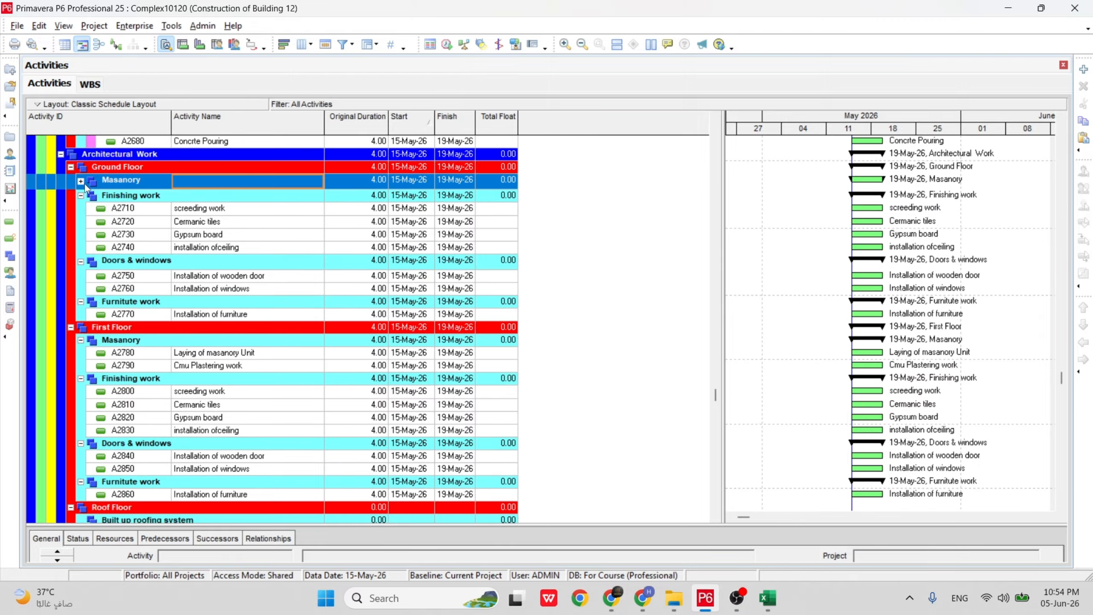
left_click(70, 167)
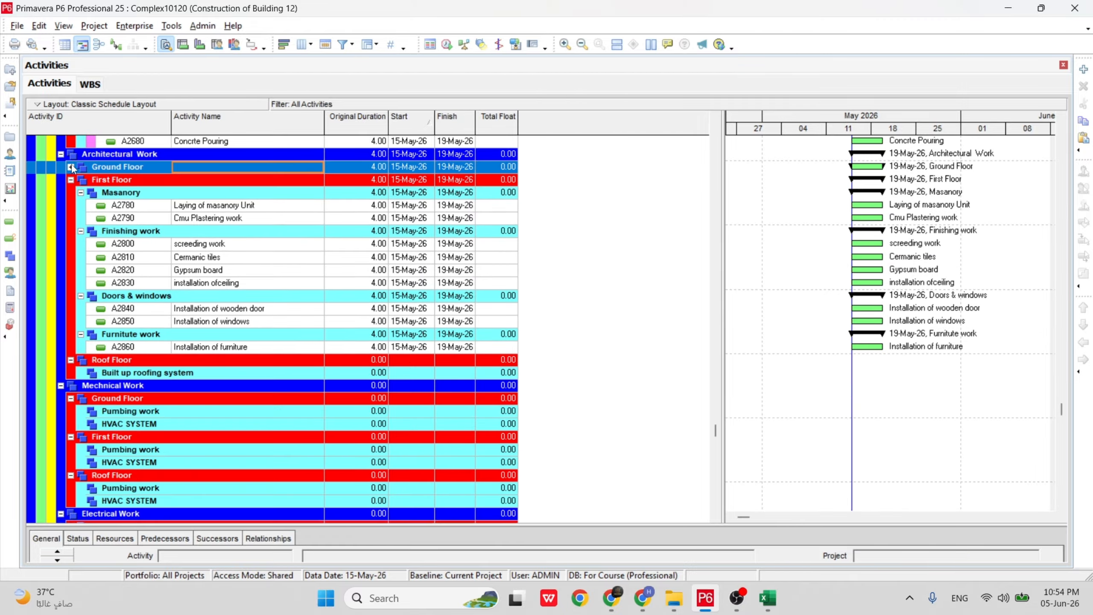
left_click(71, 179)
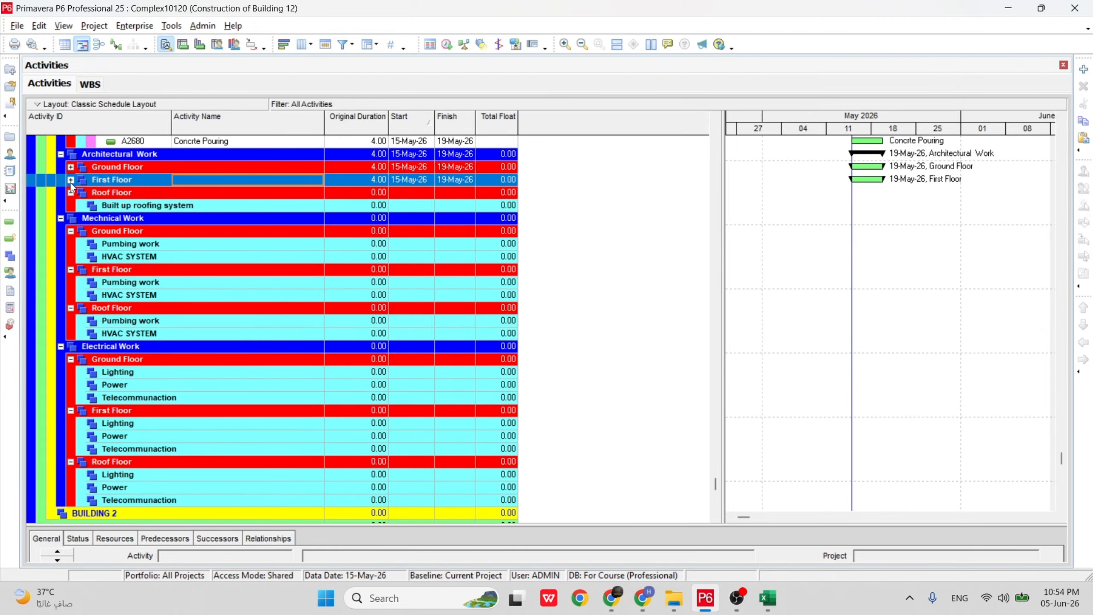
Add three new activities to the Roof Floor's Built up roofing system level under Architectural Work.
left_click(144, 206)
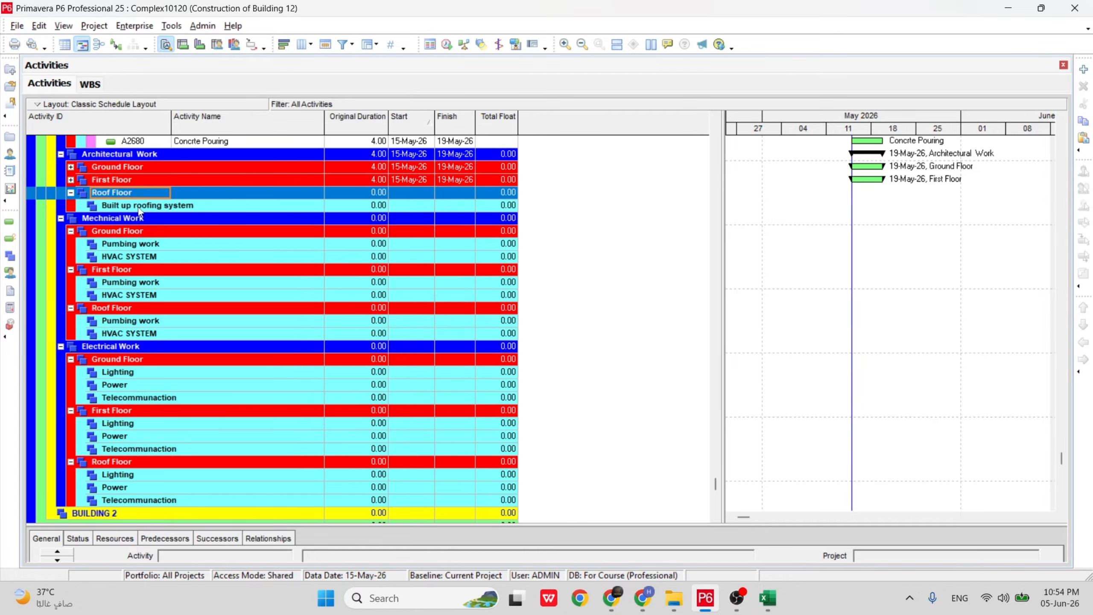
right_click(185, 206)
left_click(227, 302)
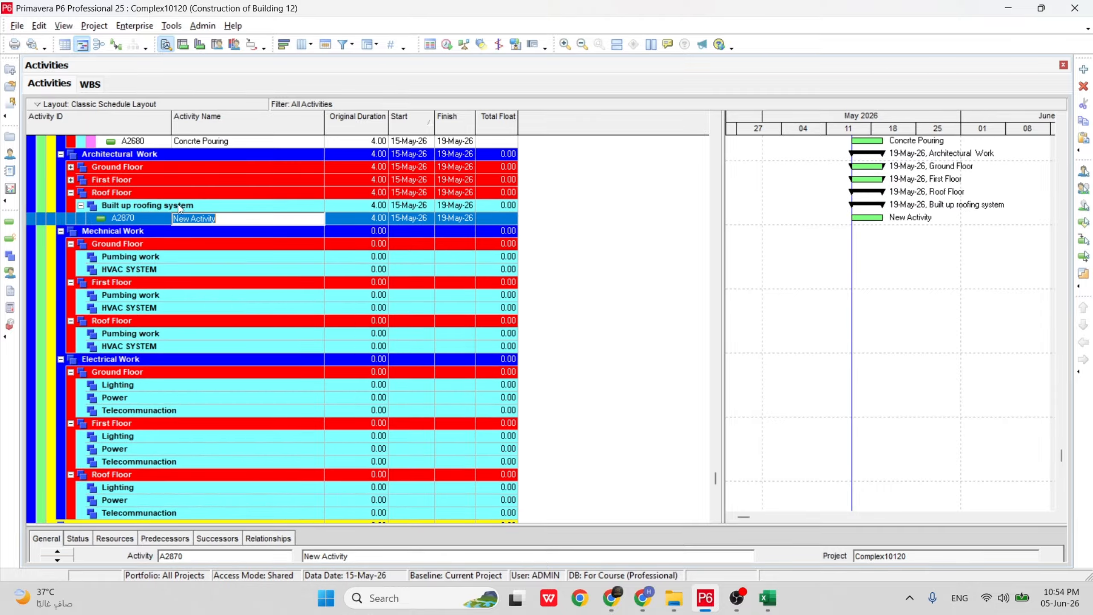
left_click(222, 206)
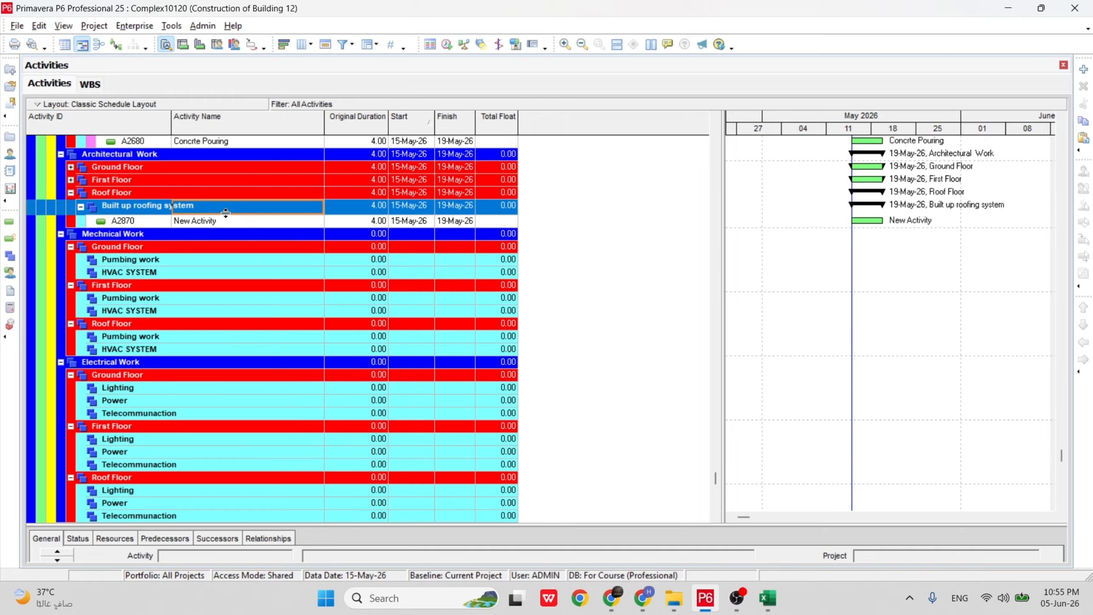
left_click(212, 220)
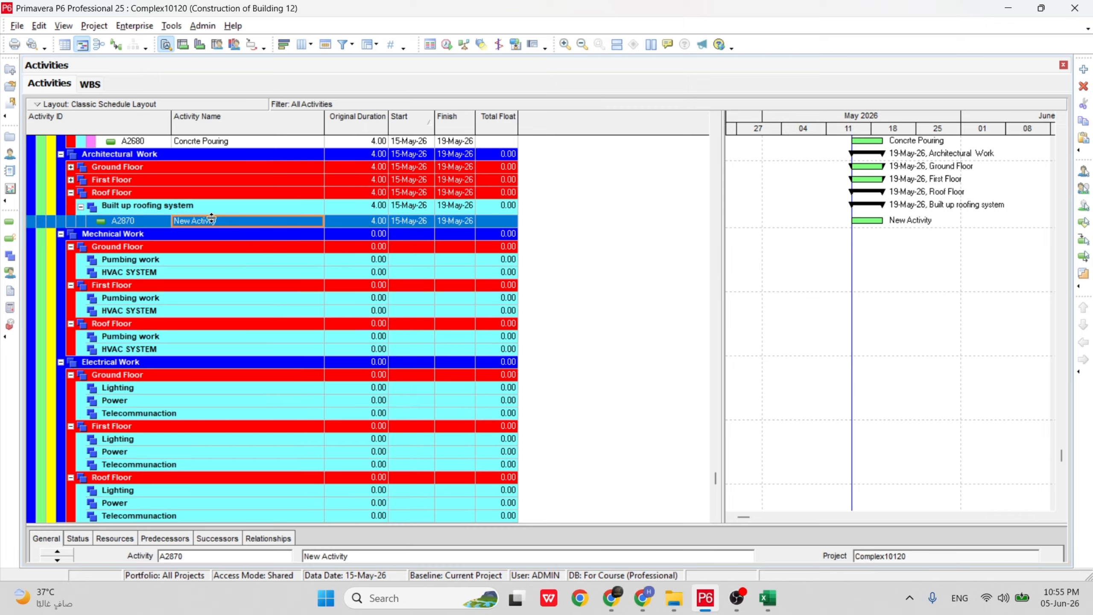
right_click(222, 220)
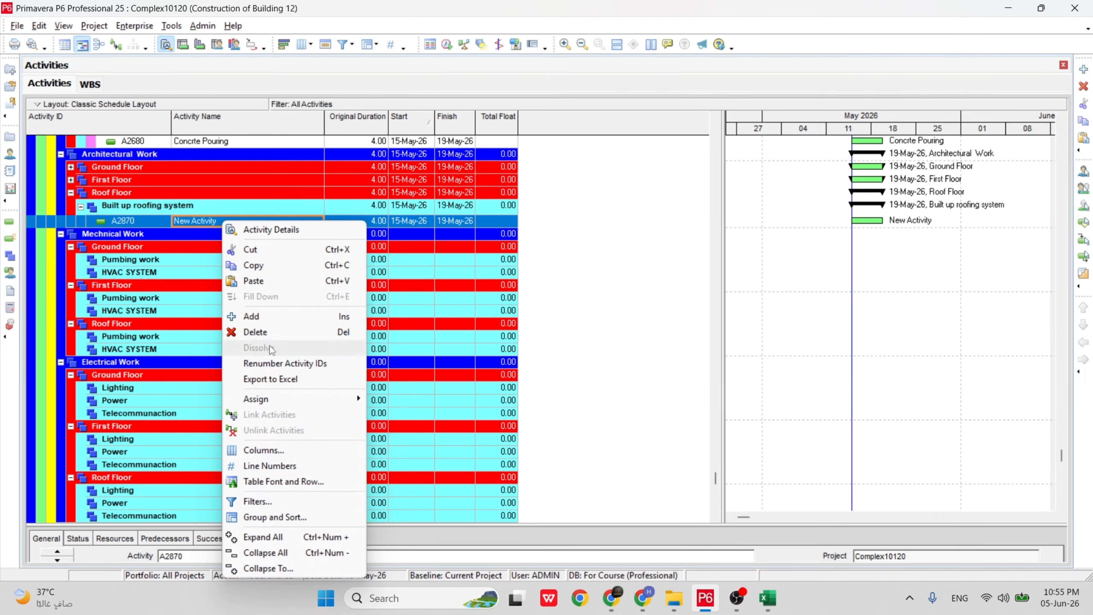
left_click(268, 321)
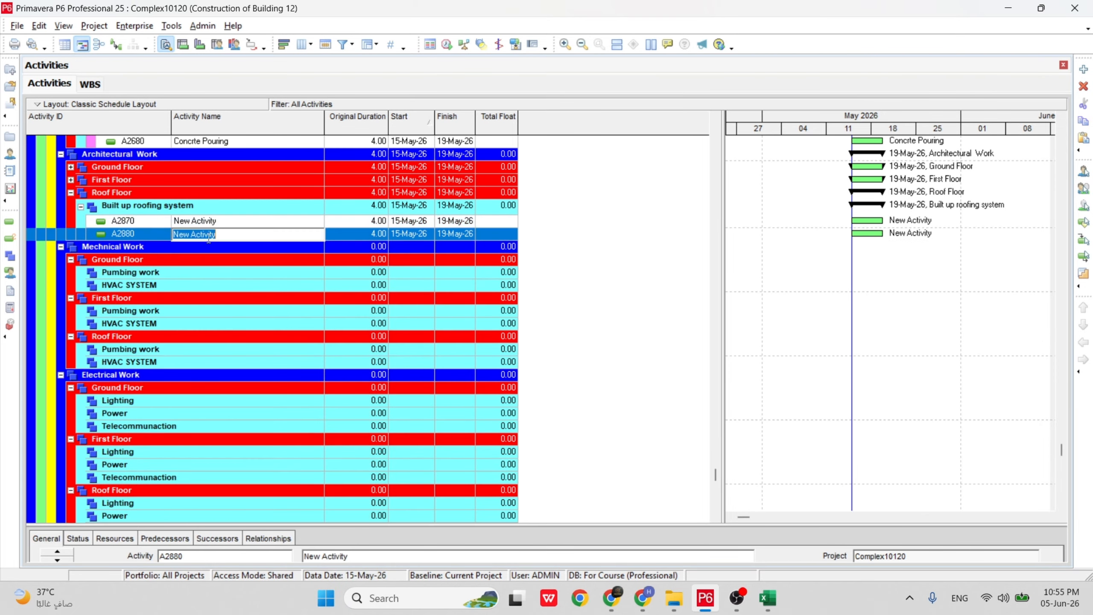
right_click(214, 208)
left_click(243, 304)
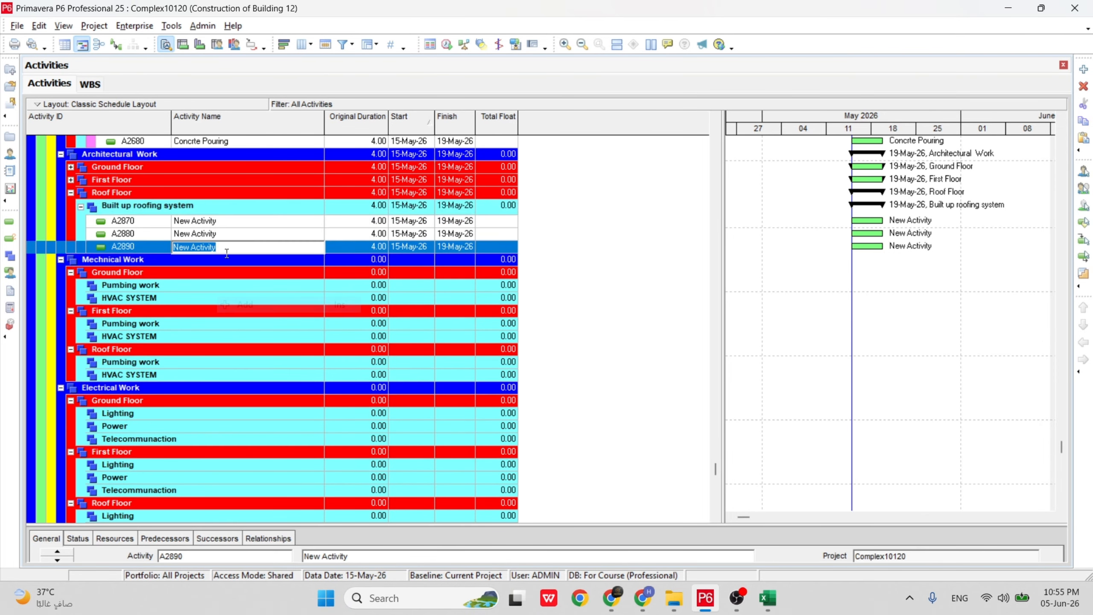
Name the first new activity under Built up roofing system "Light weight concrte".
left_click(232, 225)
left_click_drag(231, 224, 22, 224)
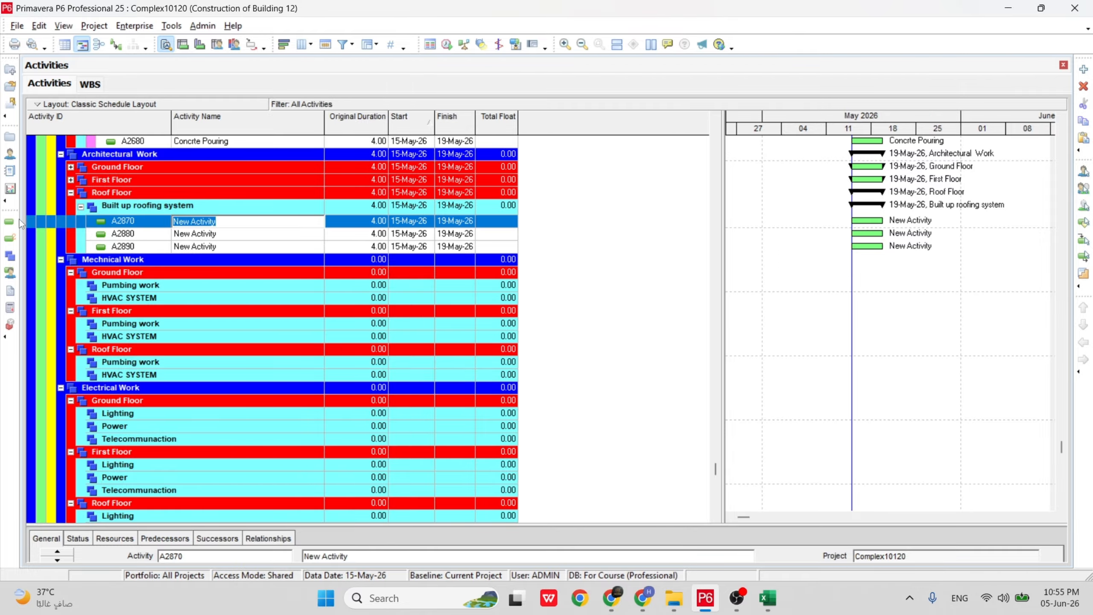
key("BackSpace")
type("Light weight concrte")
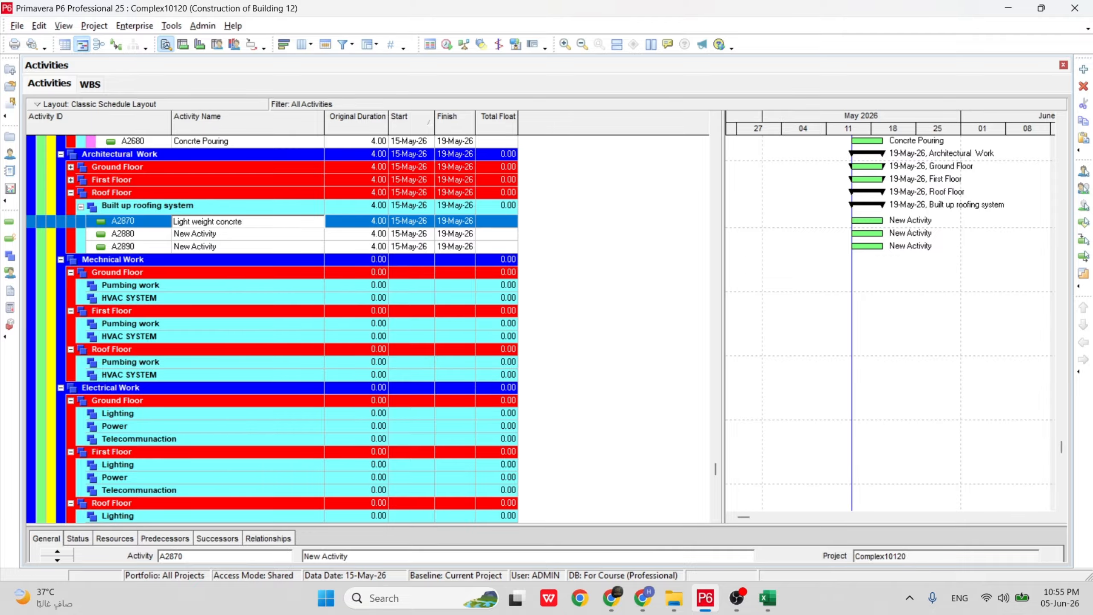
Name the second new activity under Built up roofing system "vapour control layer".
left_click(184, 237)
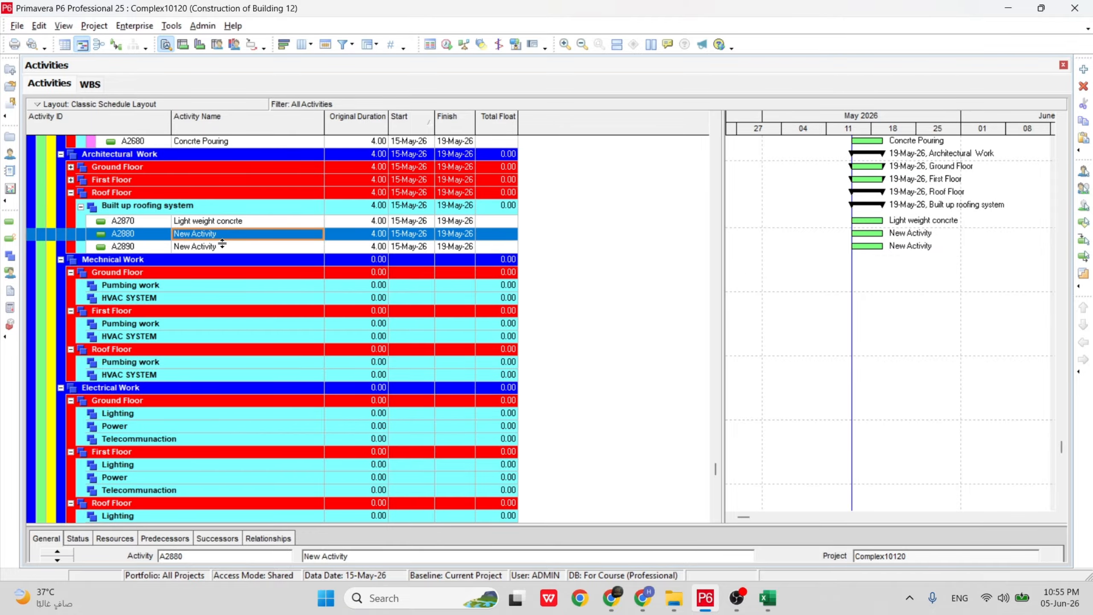
left_click(235, 235)
left_click_drag(234, 235, 13, 237)
type("v")
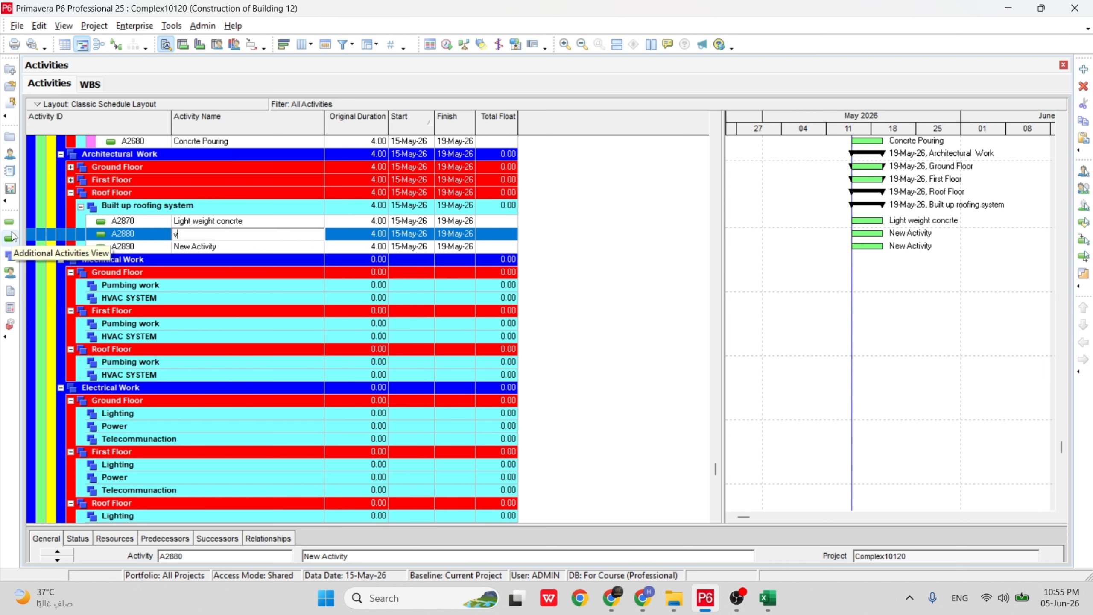
type("apour control layer")
key("Return")
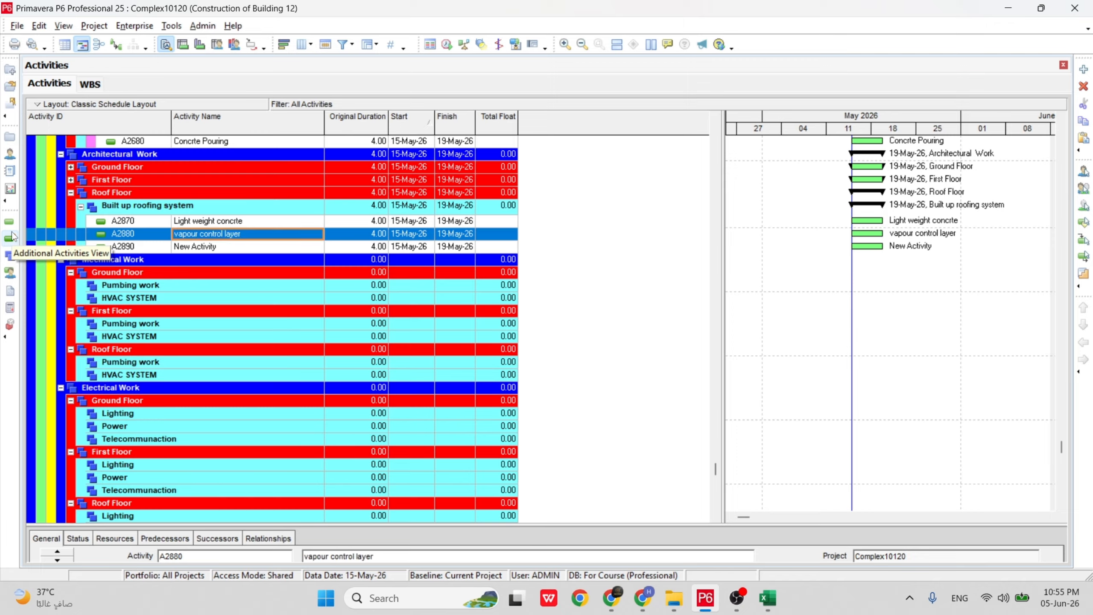
Name the third new activity under Built up roofing system "installation of therml insulation".
left_click(237, 248)
left_click(237, 250)
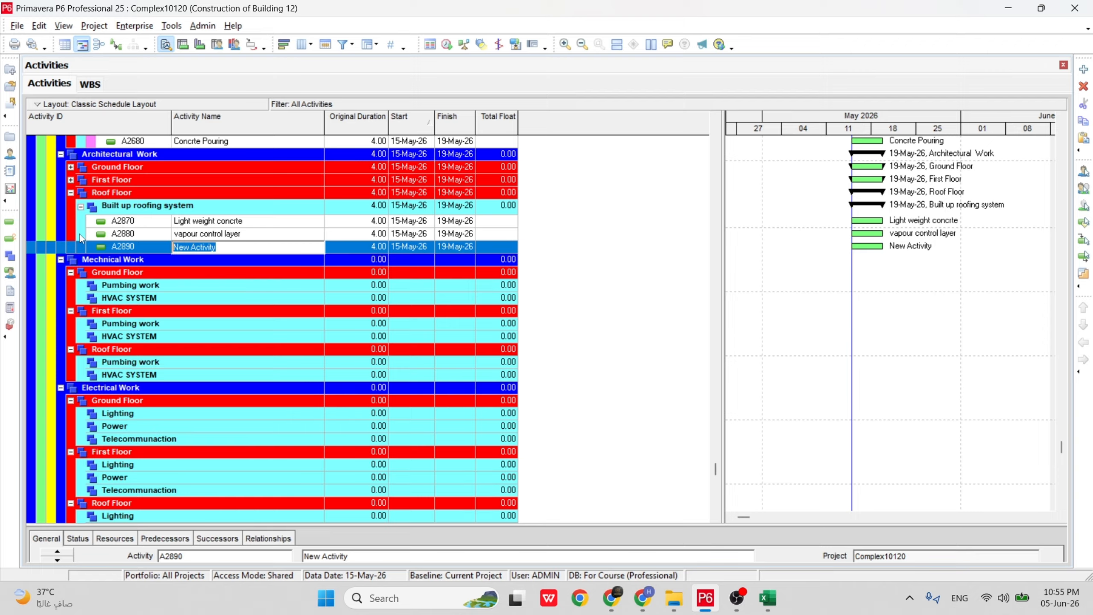
type("installation of therml isn")
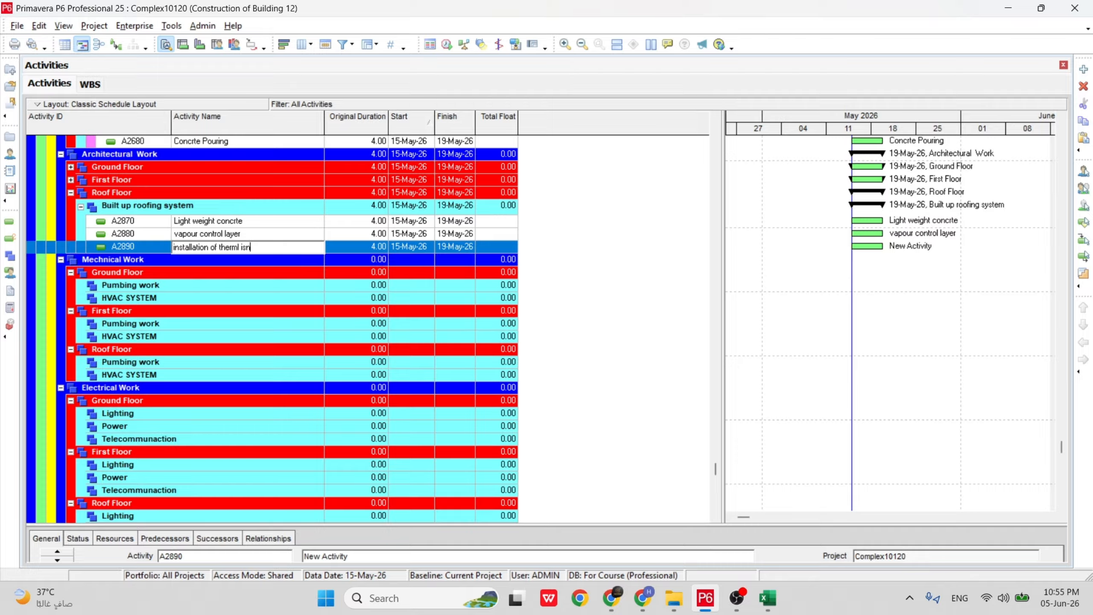
type("ulation")
key("Return")
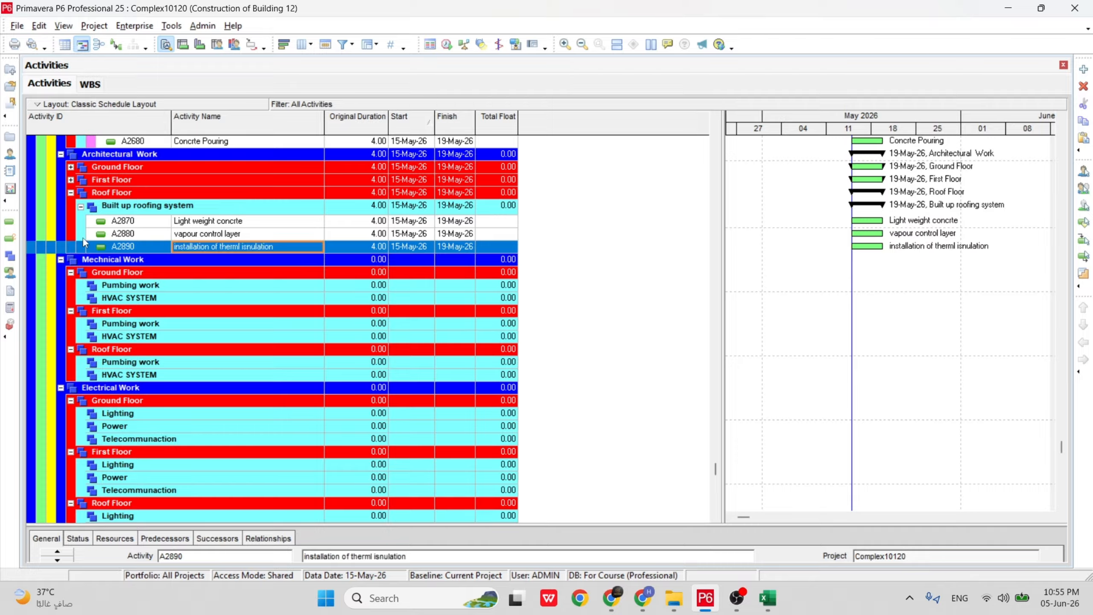
left_click(245, 246)
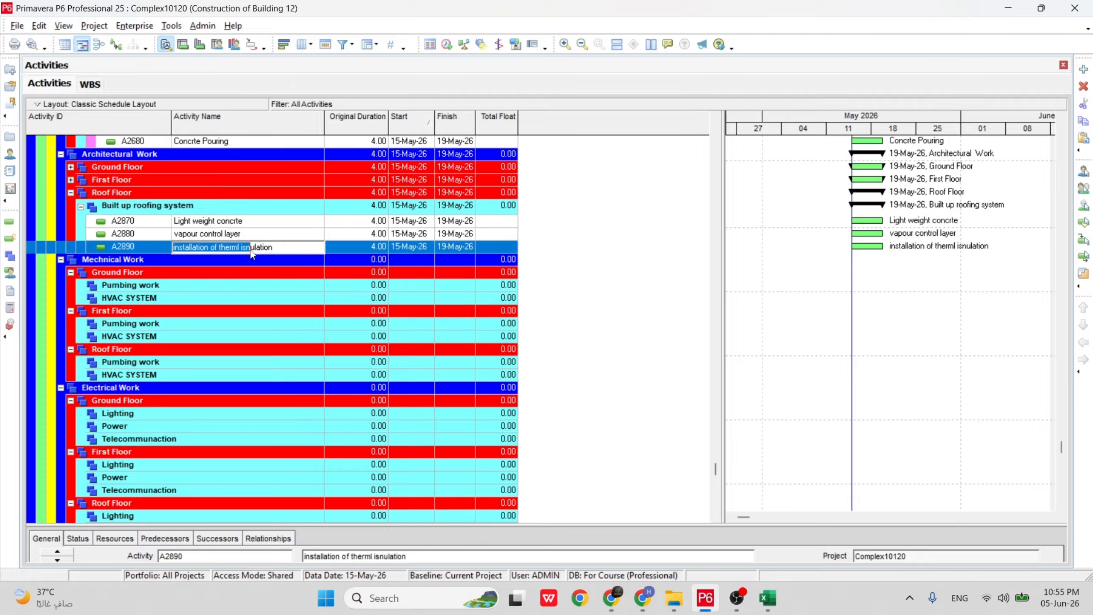
key("BackSpace")
key("BackSpace")
type("ns")
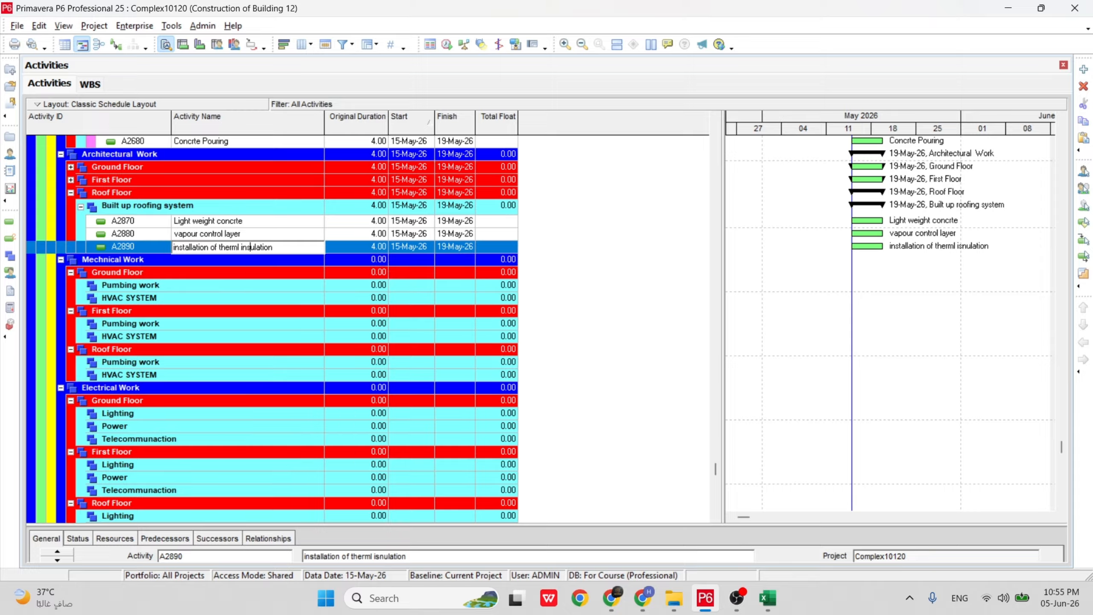
left_click(251, 237)
Add a fourth activity named "Installation of tiles & marble" to the Roof Floor's Built up roofing system level.
right_click(244, 247)
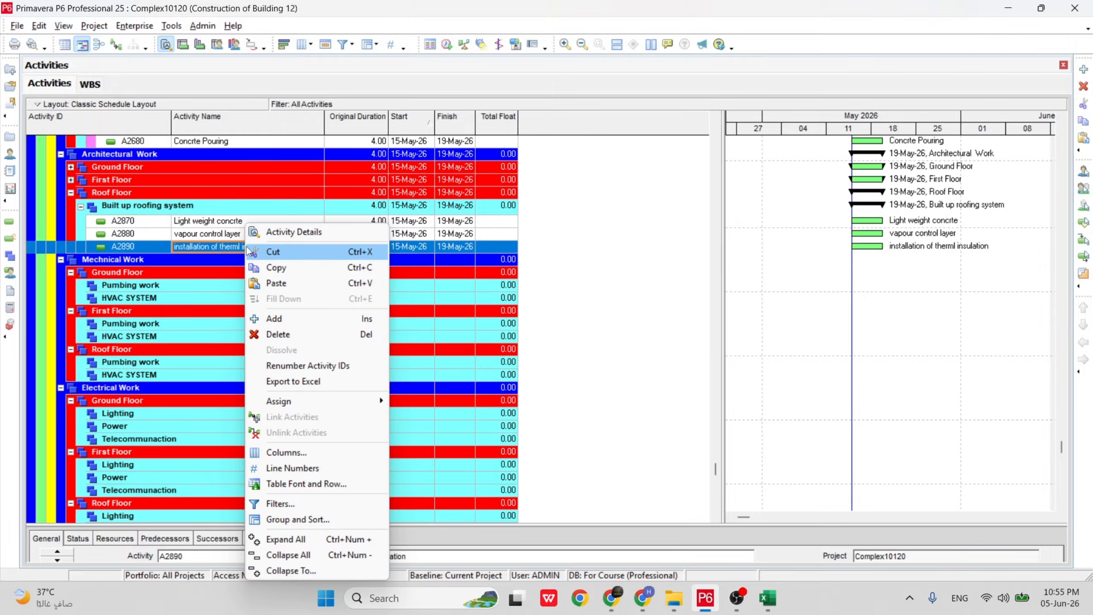
left_click(283, 318)
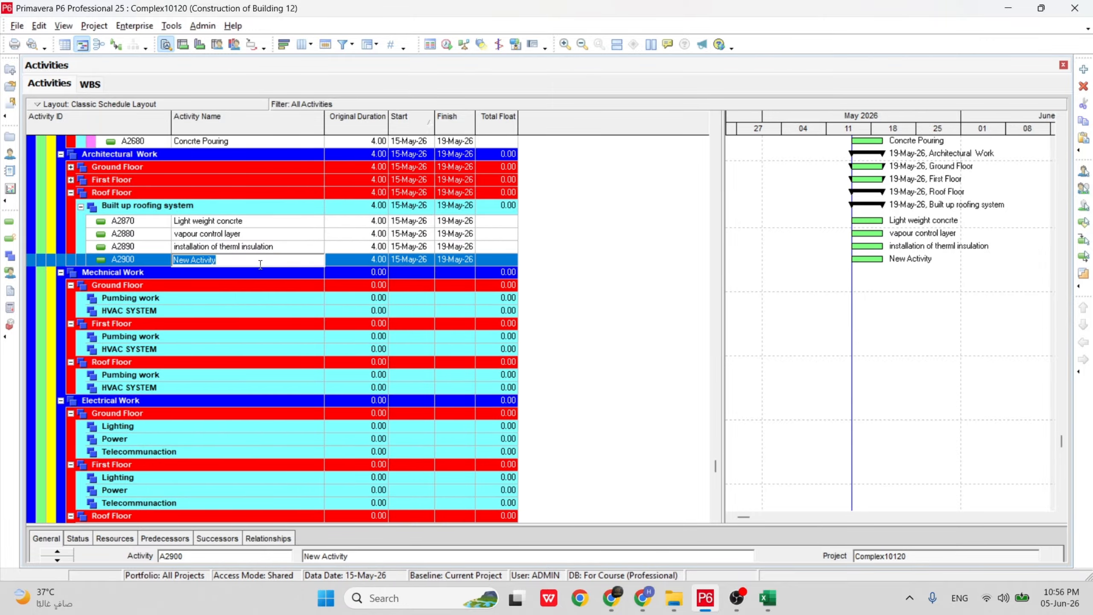
key("BackSpace")
type("Installation of tiles & marble")
key("Return")
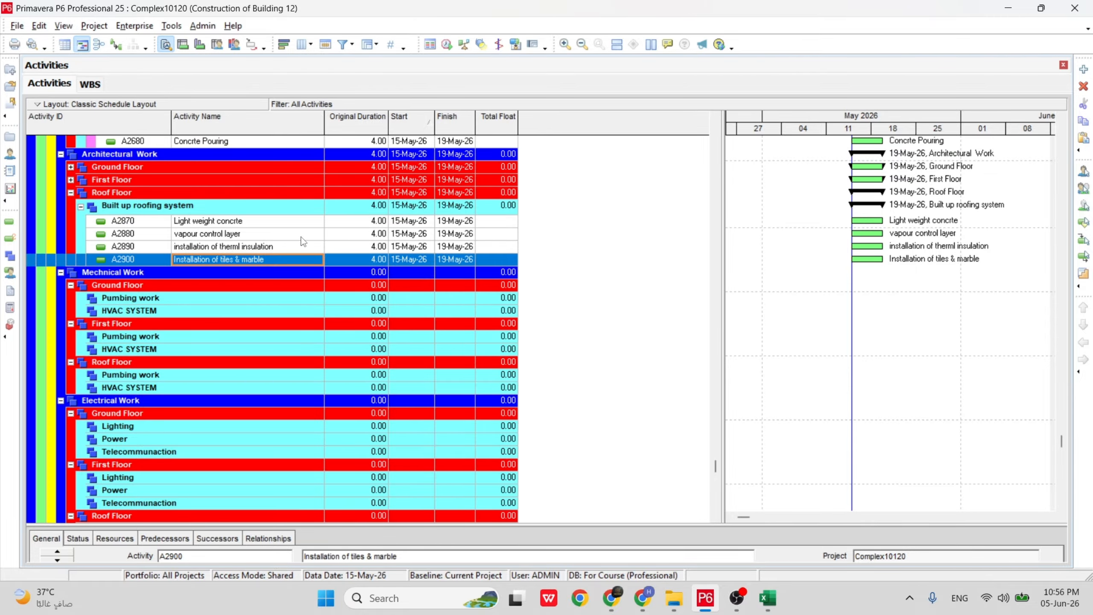
left_click(273, 250)
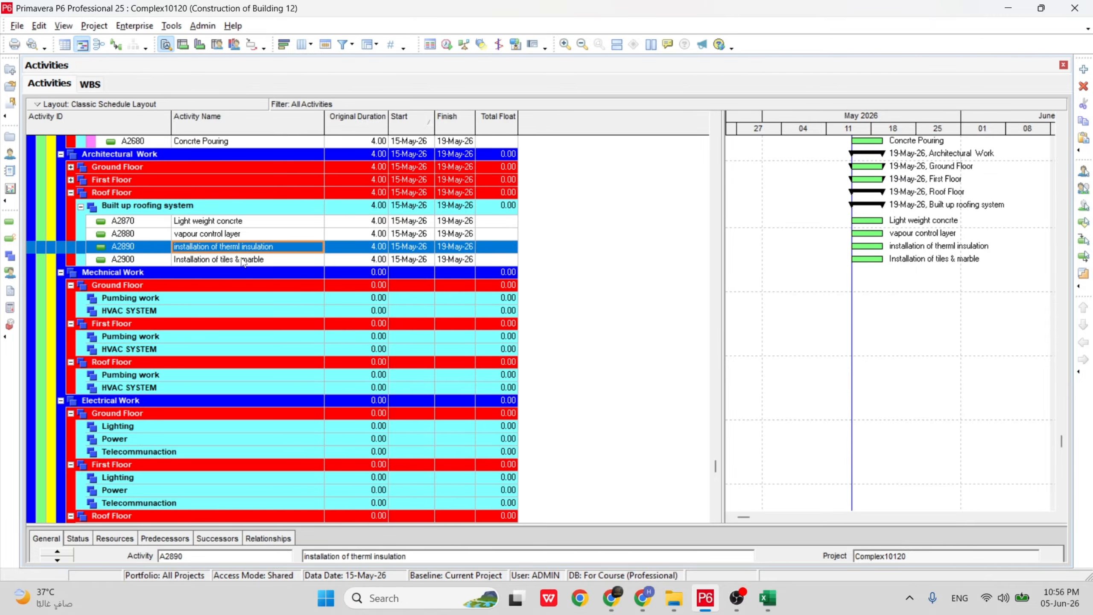
left_click(240, 259)
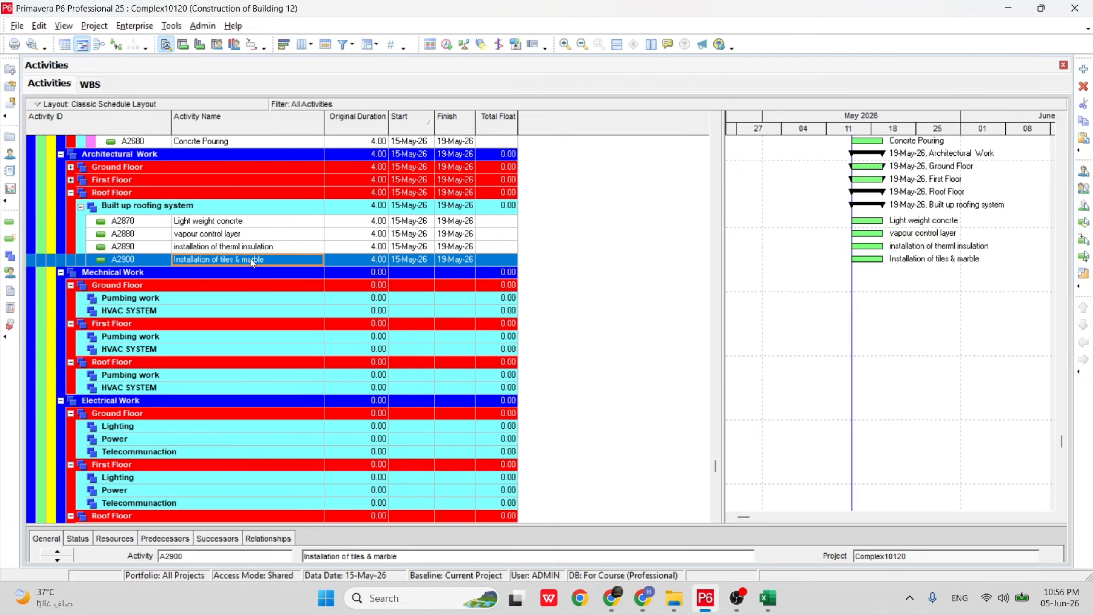
scroll(250, 258, "up", 2)
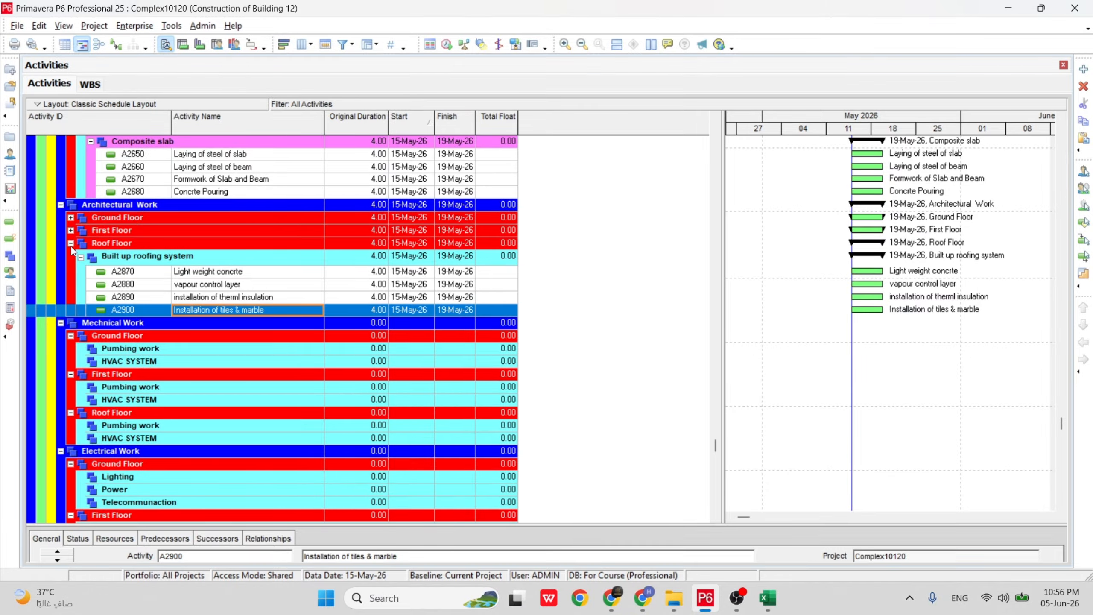
Collapse the Roof Floor under Architectural Work and the Civil / Structure level of BUILIDNG 1.
left_click(70, 243)
scroll(87, 209, "up", 6)
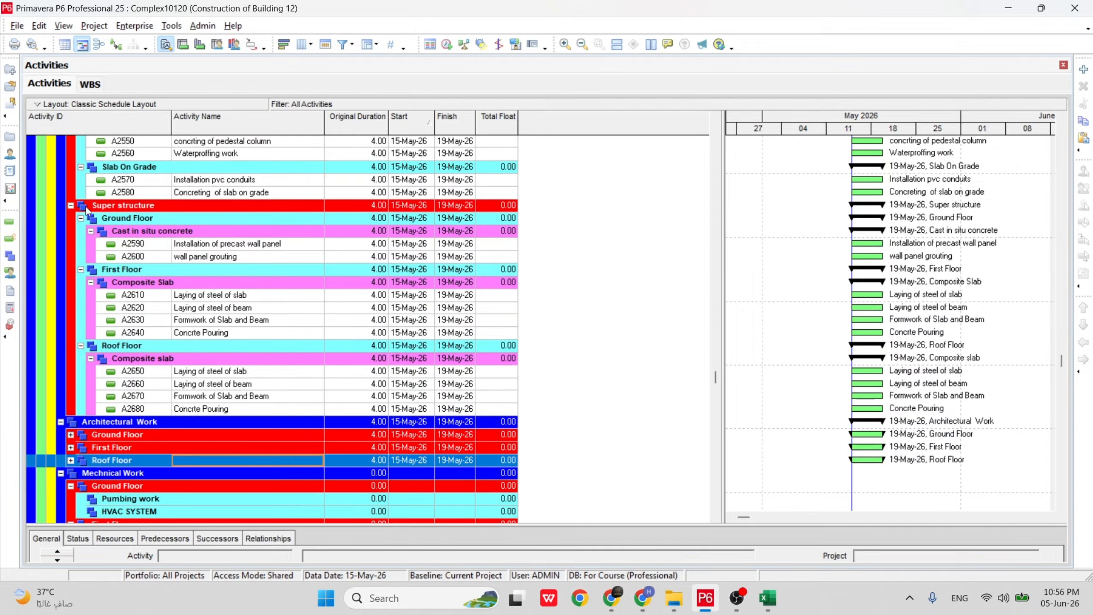
scroll(86, 209, "up", 4)
left_click(60, 205)
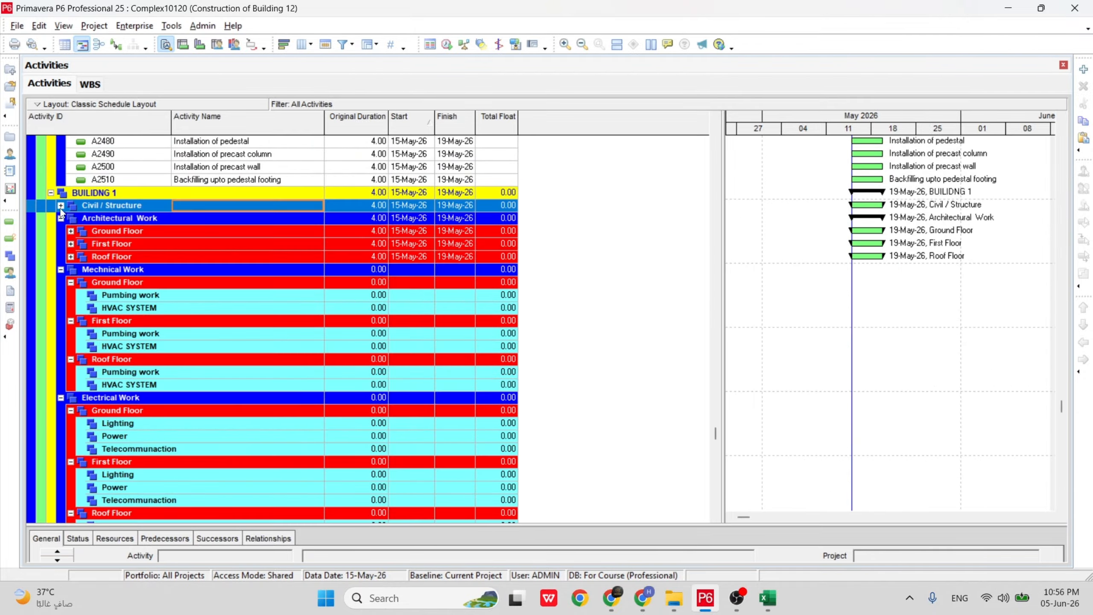
Collapse the Mechnical Work and Electrical Work levels of BUILIDNG 1.
scroll(137, 277, "up", 2)
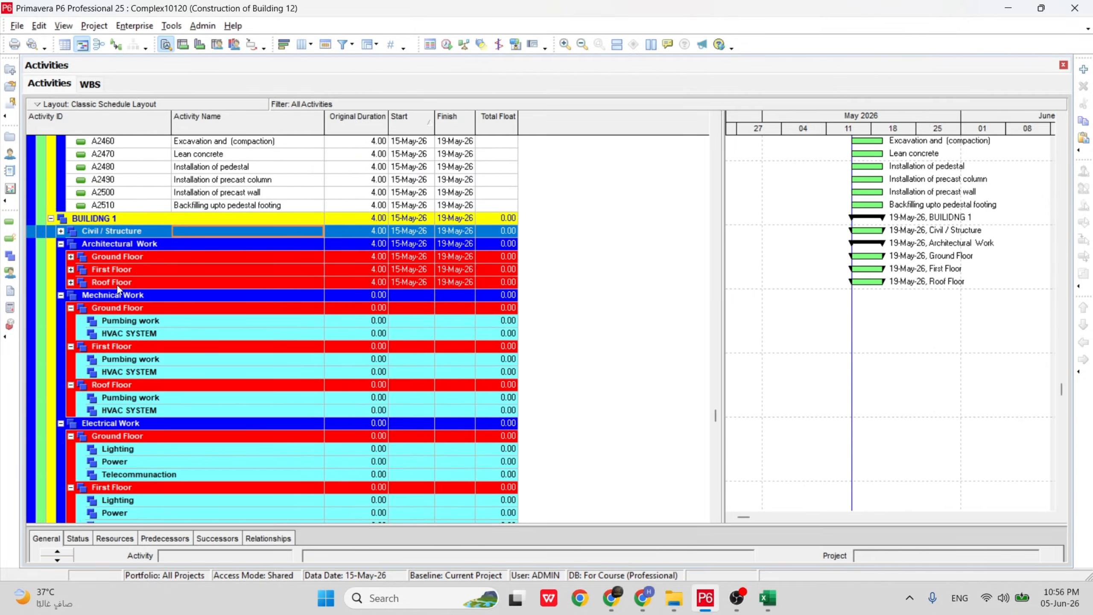
left_click(117, 285)
left_click(127, 296)
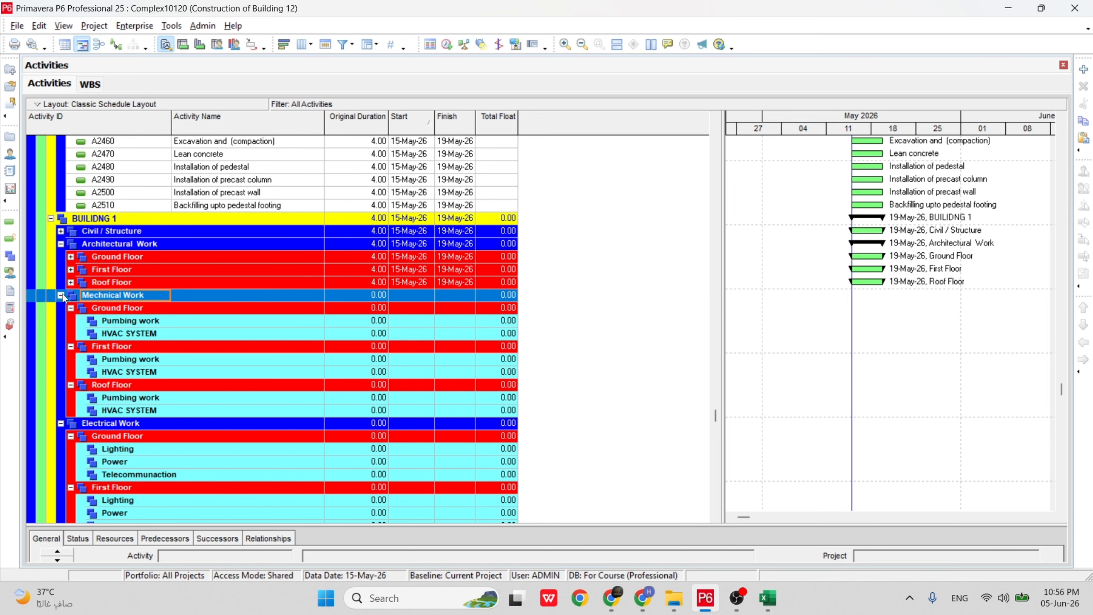
left_click(60, 295)
left_click(61, 308)
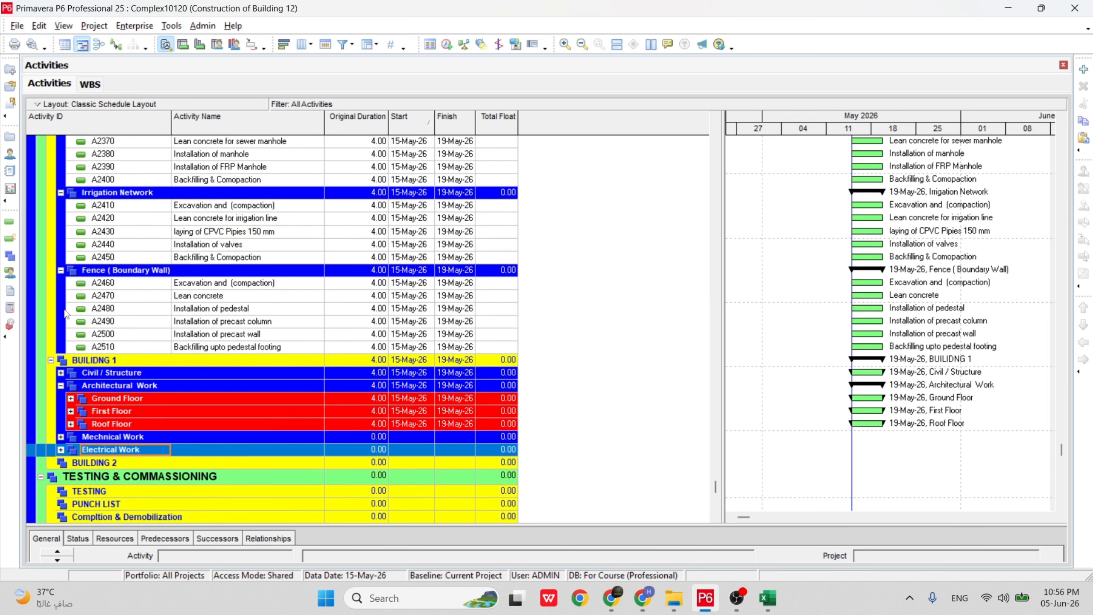
scroll(149, 337, "up", 3)
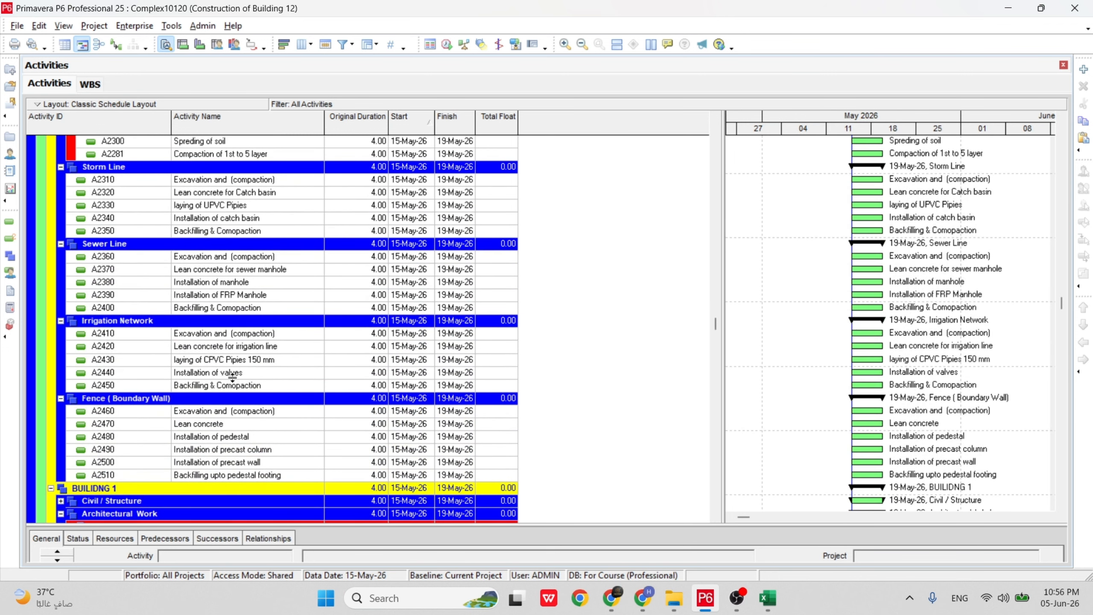
scroll(232, 375, "down", 3)
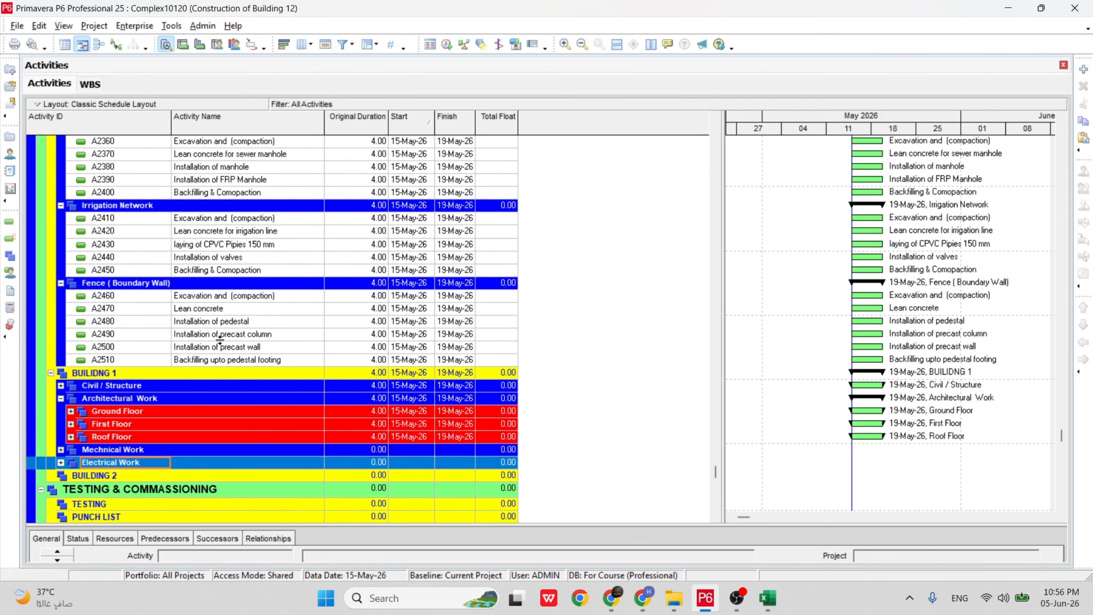
scroll(220, 339, "down", 1)
scroll(221, 345, "up", 7)
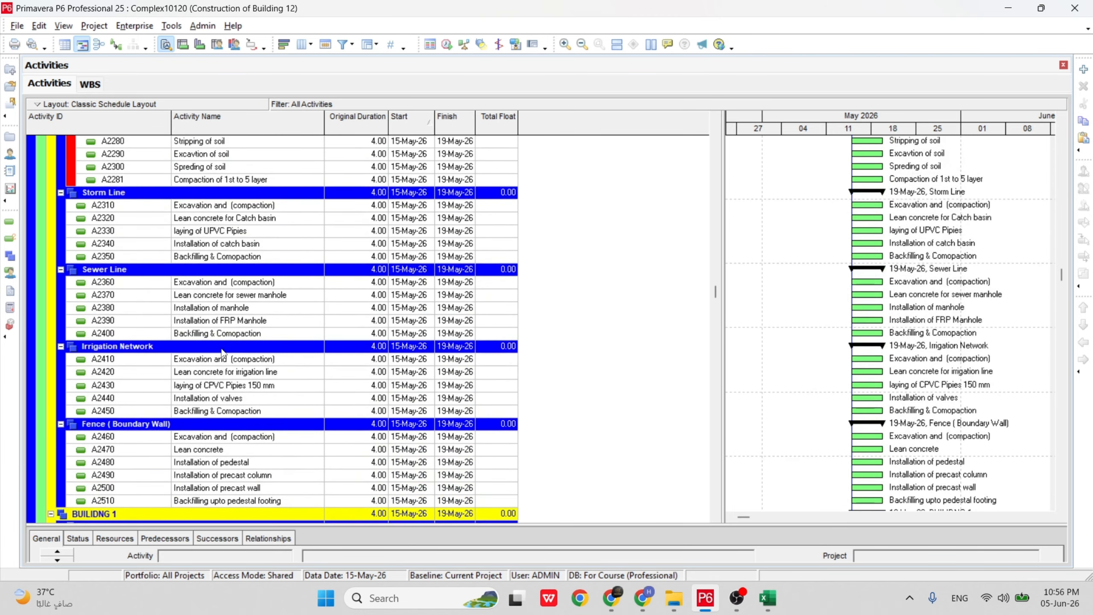